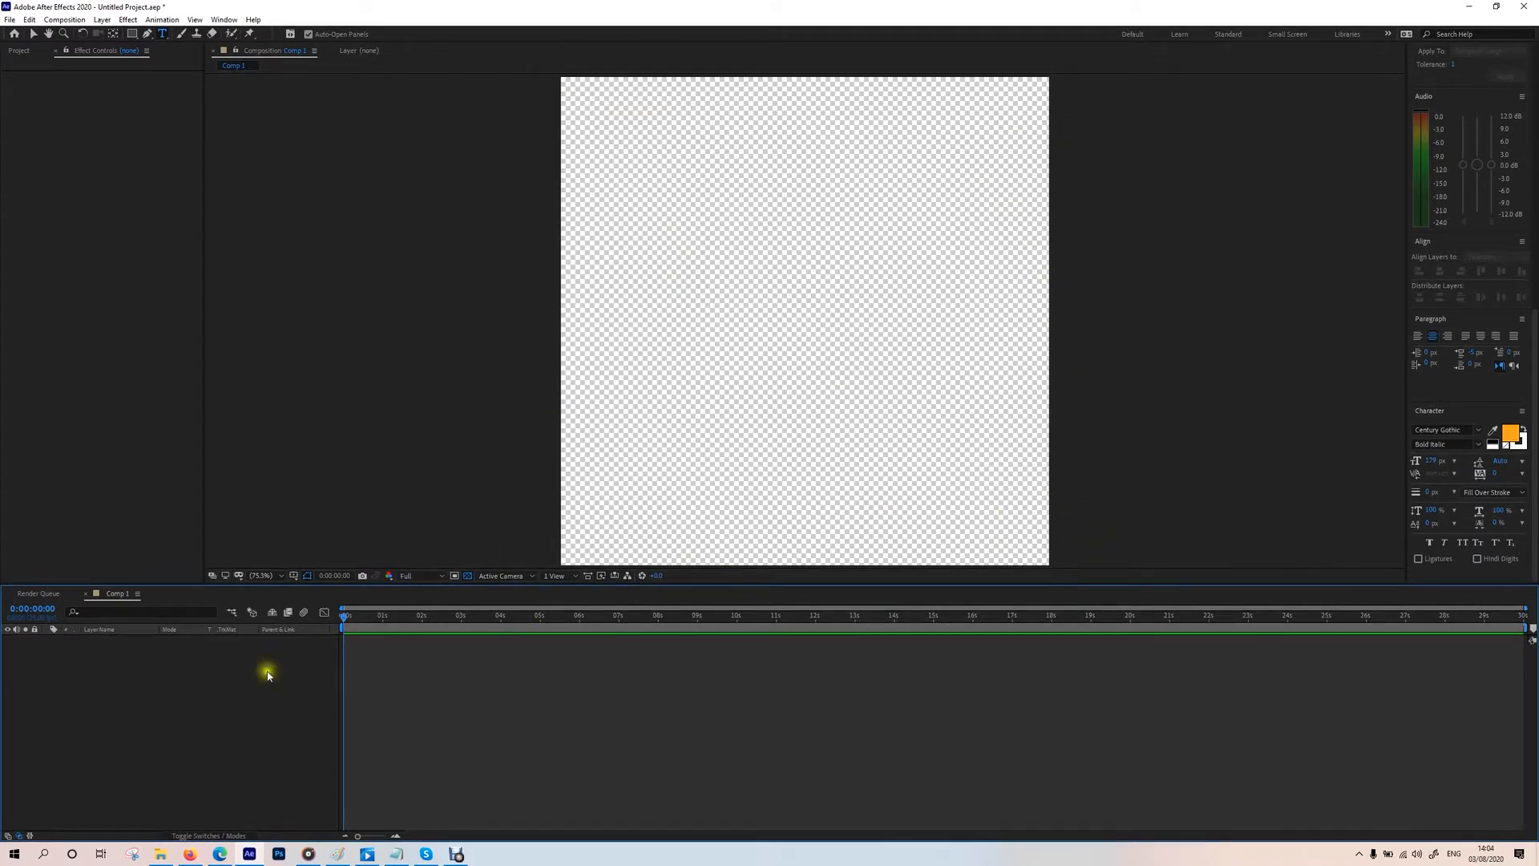
Step: Create a 1080 × 1080 px solid in blue 007AC7 and rename its layer BG
{"action": "right_click", "coordinate": [223, 703]}
{"action": "mouse_move", "coordinate": [96, 581]}
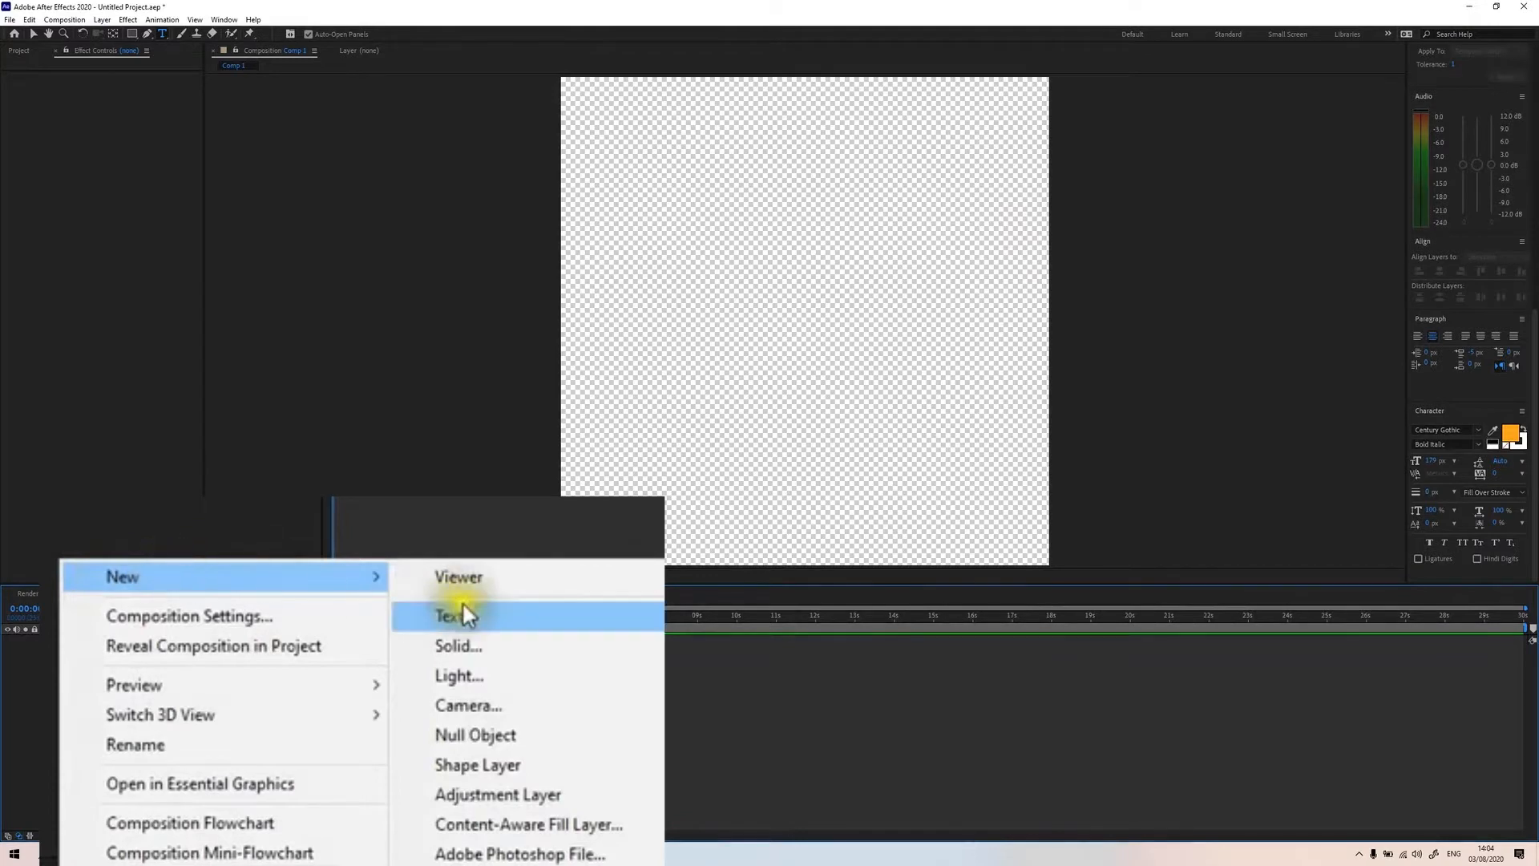
{"action": "left_click", "coordinate": [516, 648]}
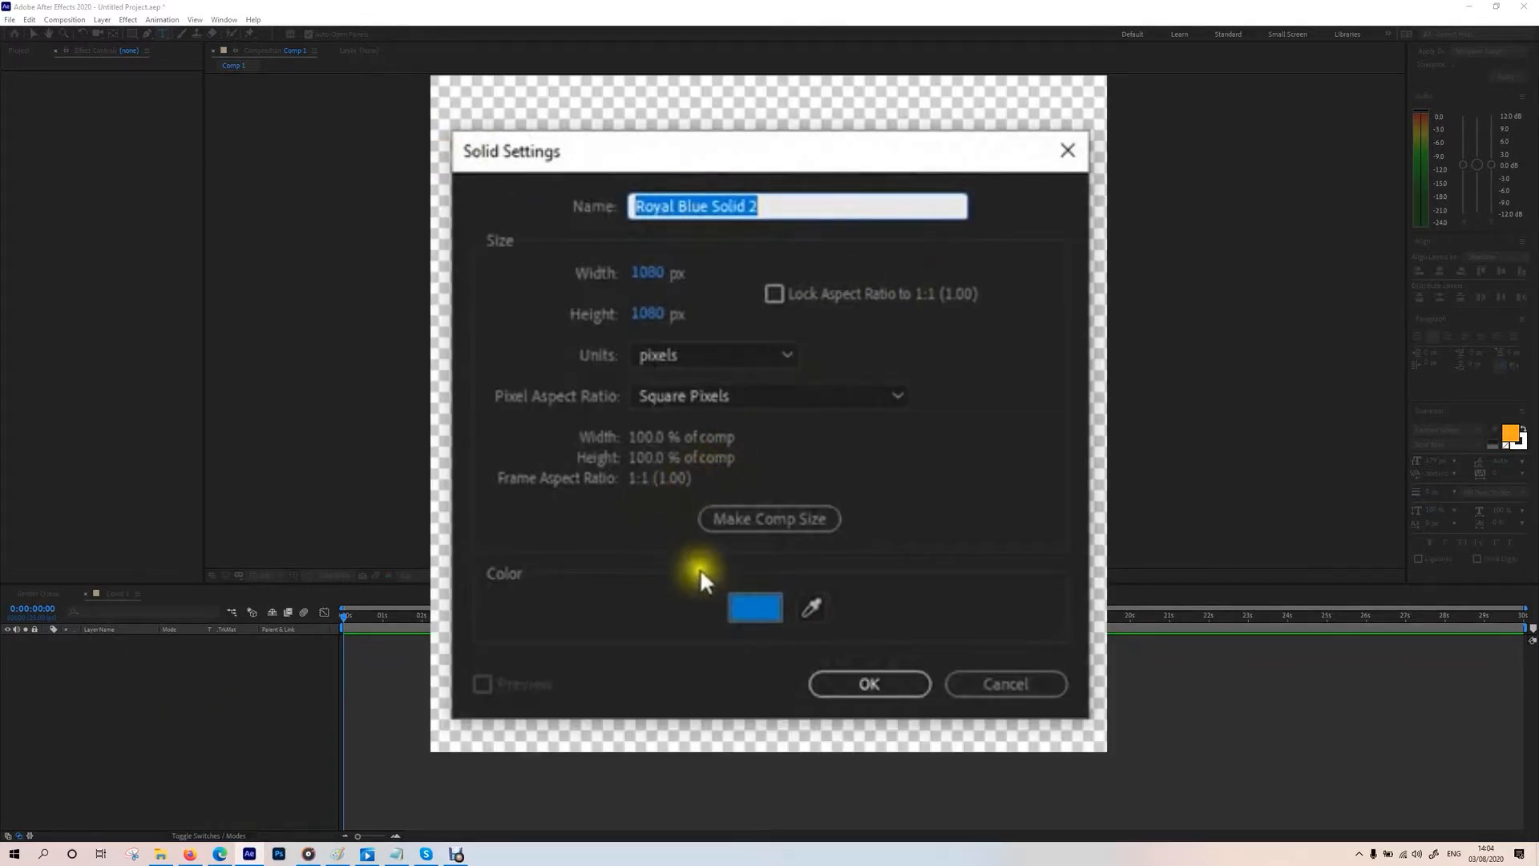
{"action": "left_click", "coordinate": [758, 606]}
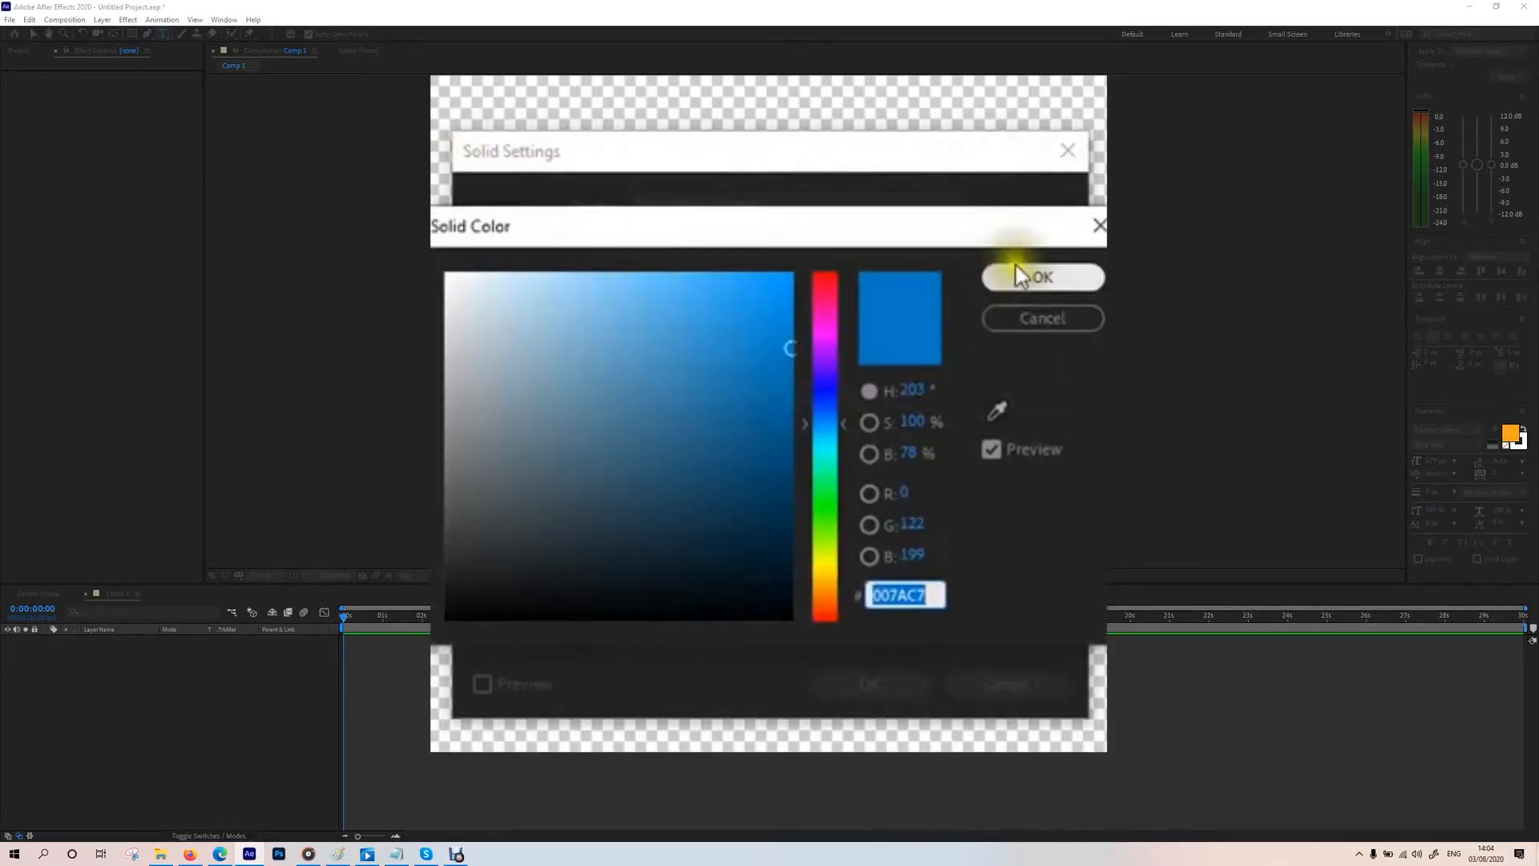
{"action": "left_click", "coordinate": [1024, 272]}
{"action": "left_click", "coordinate": [892, 683]}
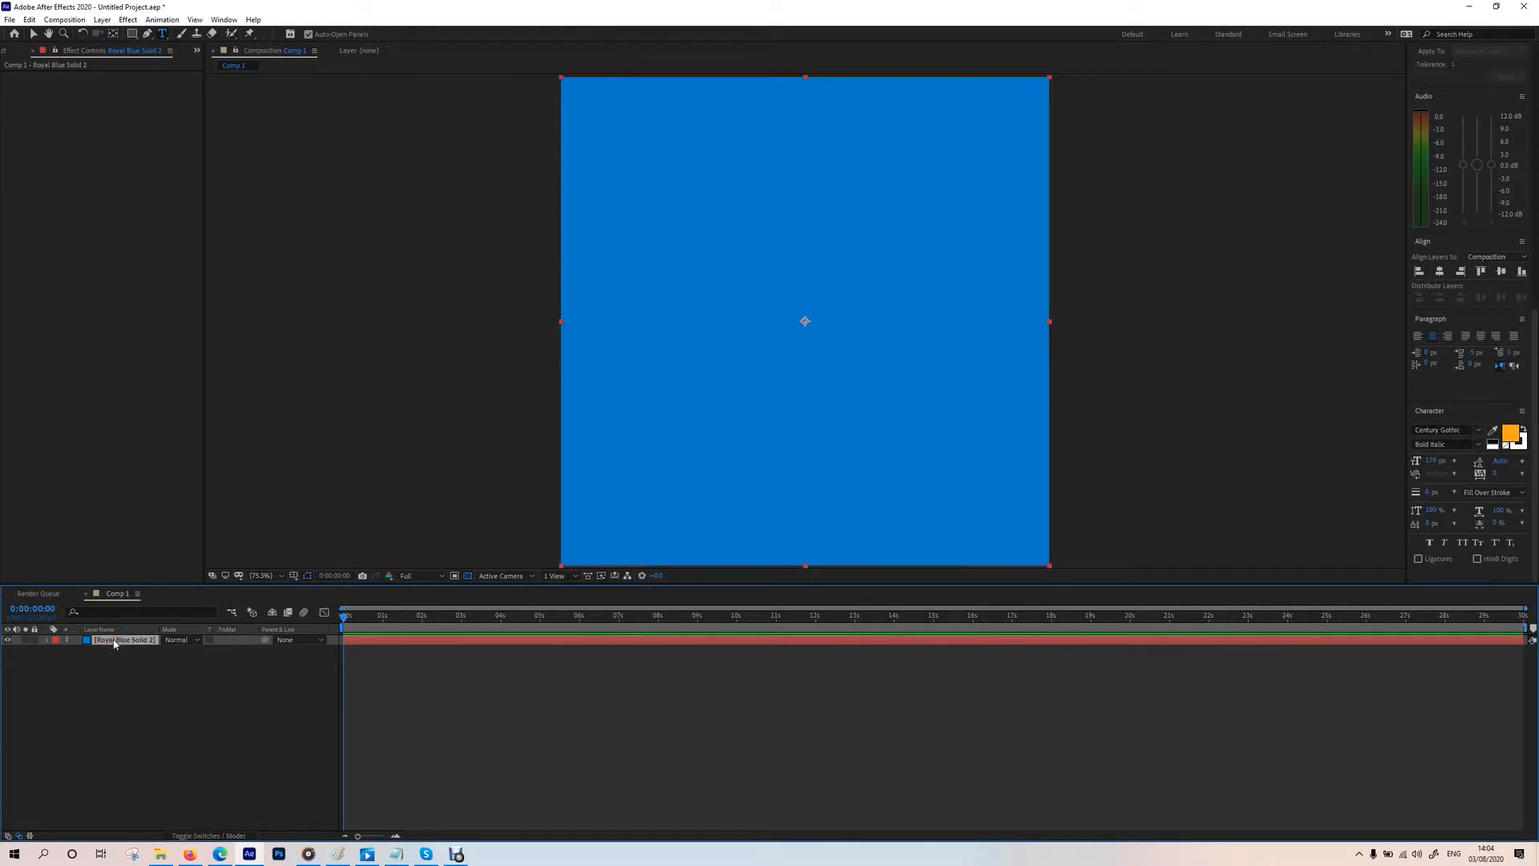
{"action": "key", "text": "Return"}
{"action": "type", "text": "BG"}
{"action": "left_click", "coordinate": [149, 677]}
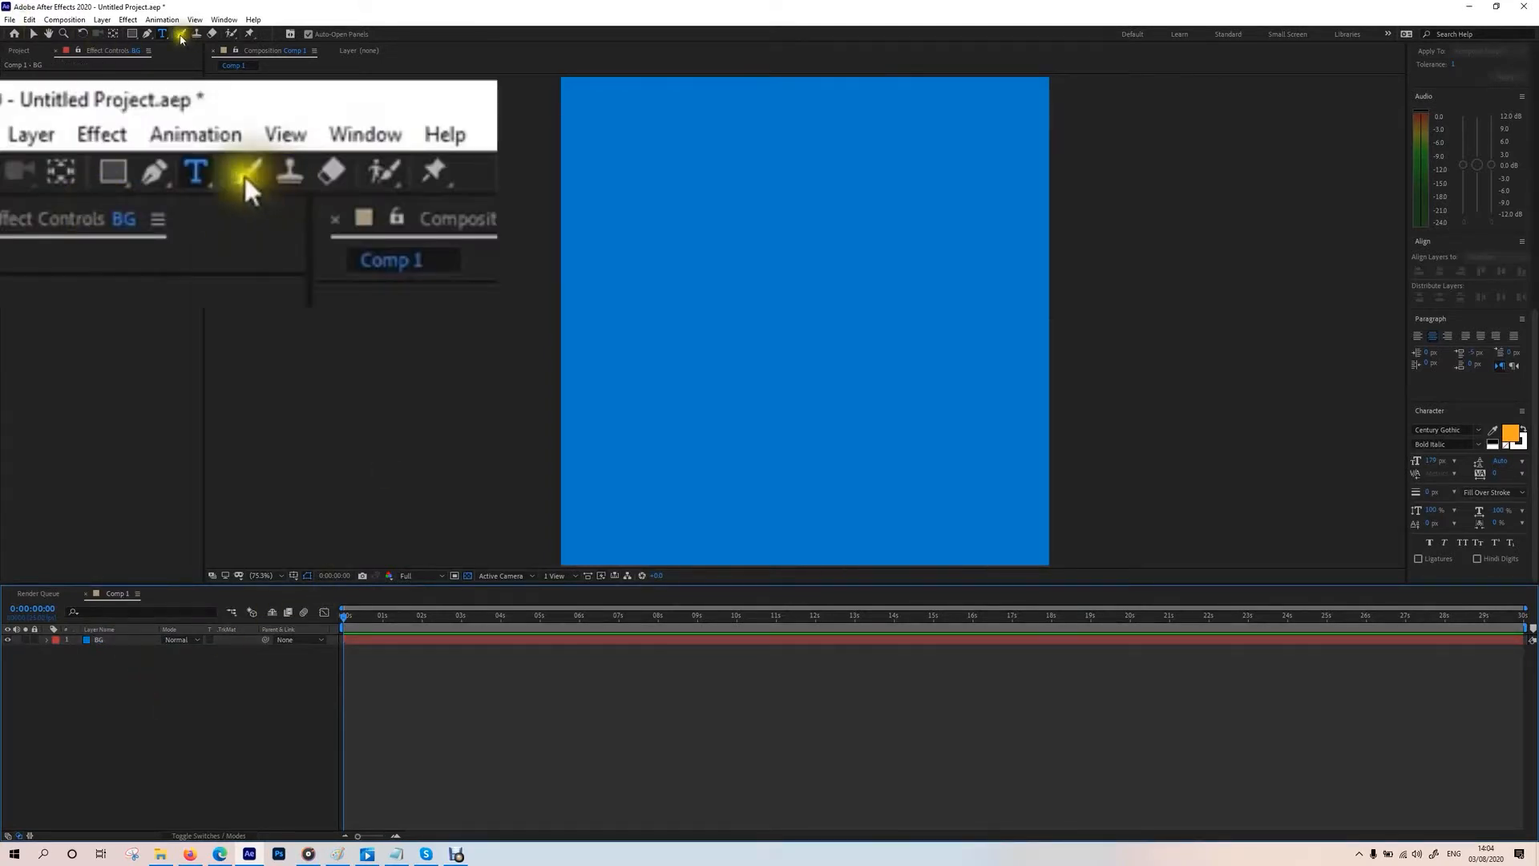
Step: Add a paragraph text box across the top of the composition reading AWESOME
{"action": "left_click", "coordinate": [164, 36]}
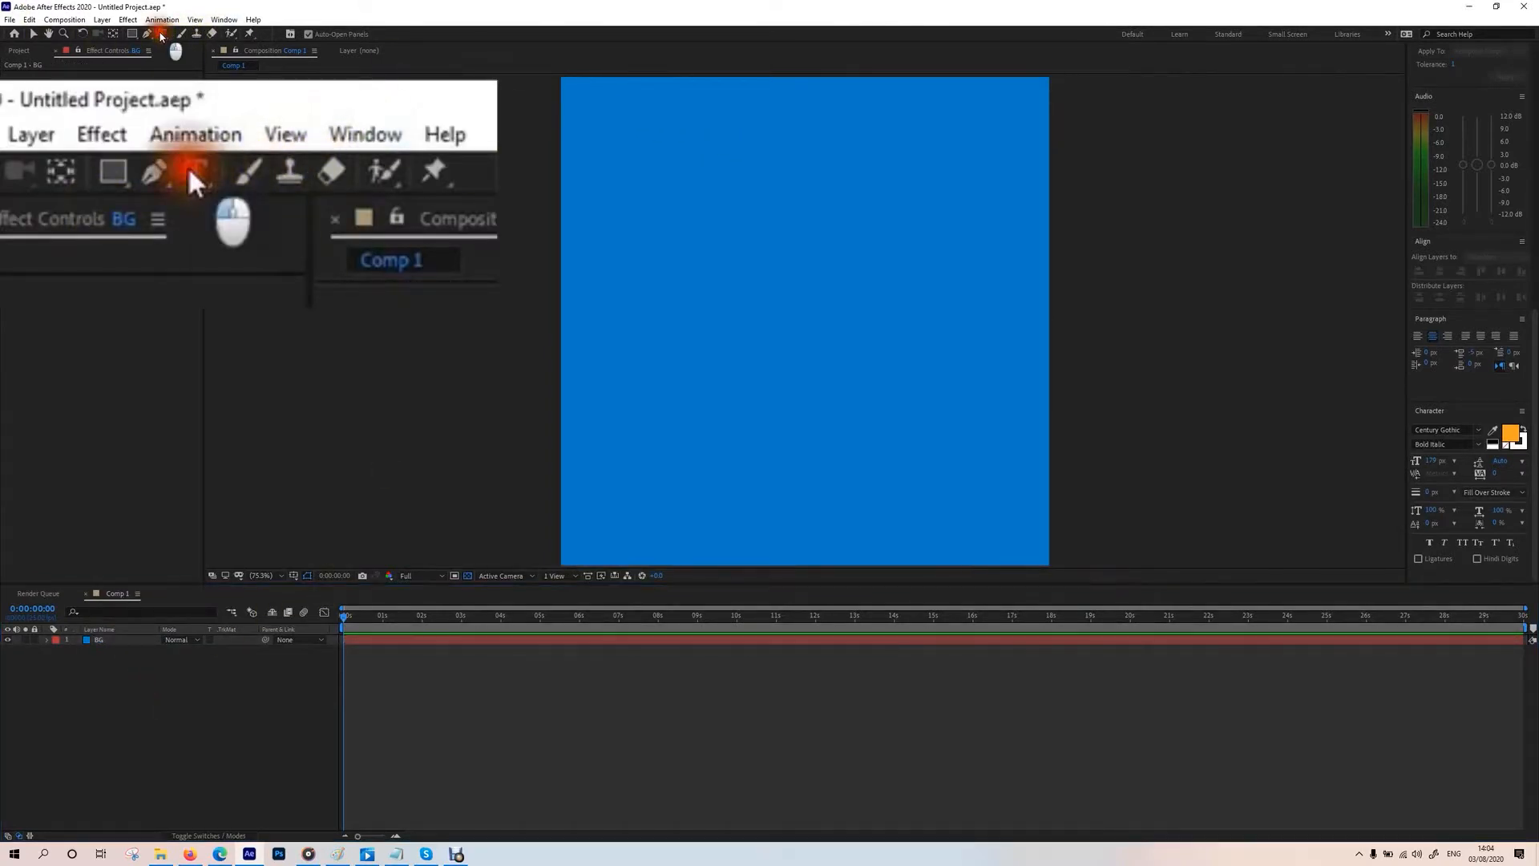
{"action": "left_click_drag", "start_coordinate": [573, 100], "coordinate": [1038, 231]}
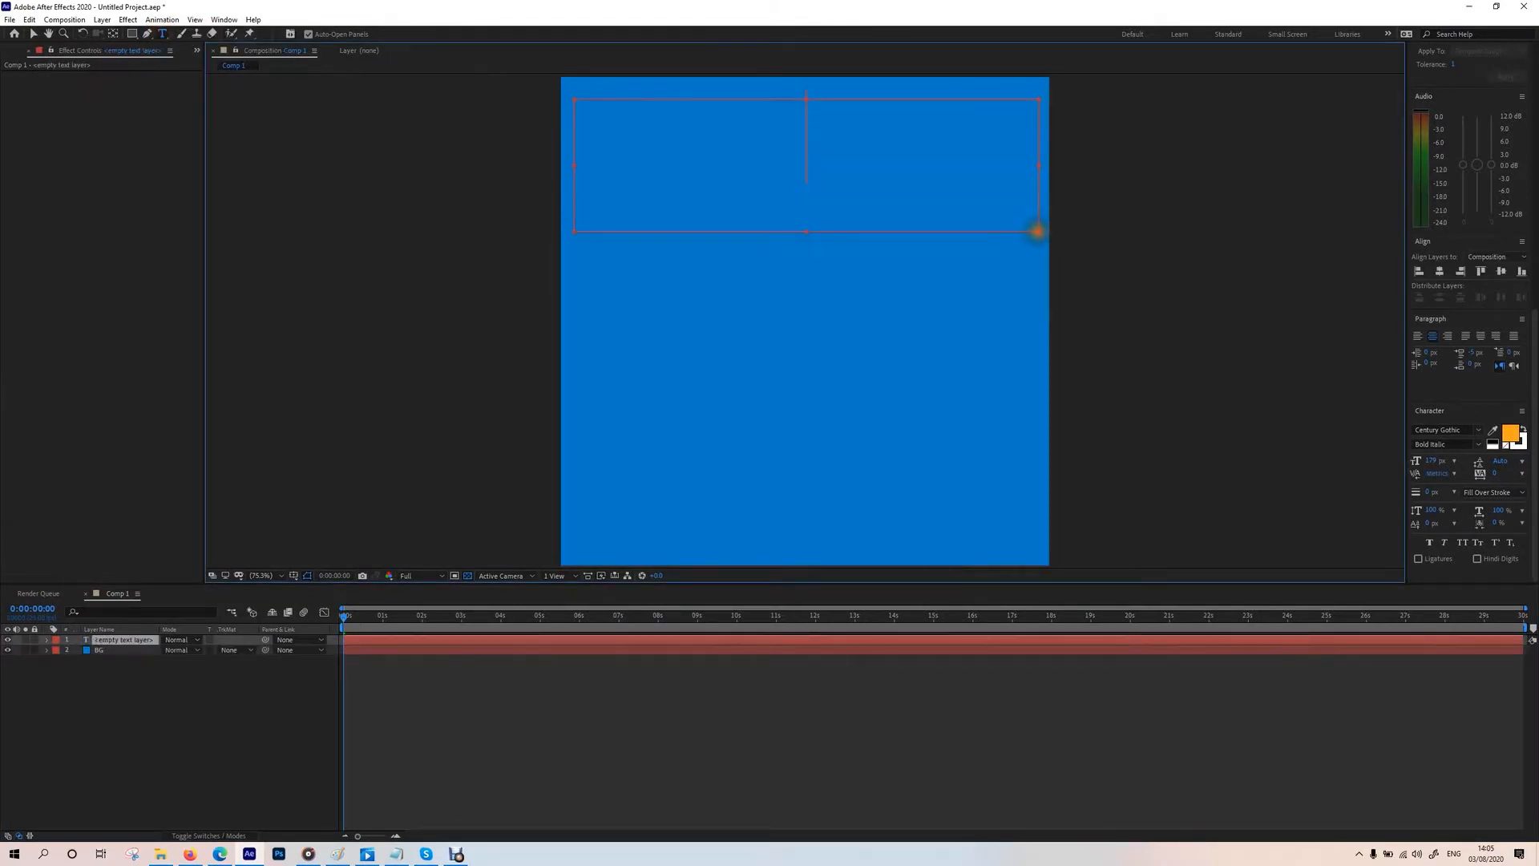
{"action": "type", "text": "AWESINE"}
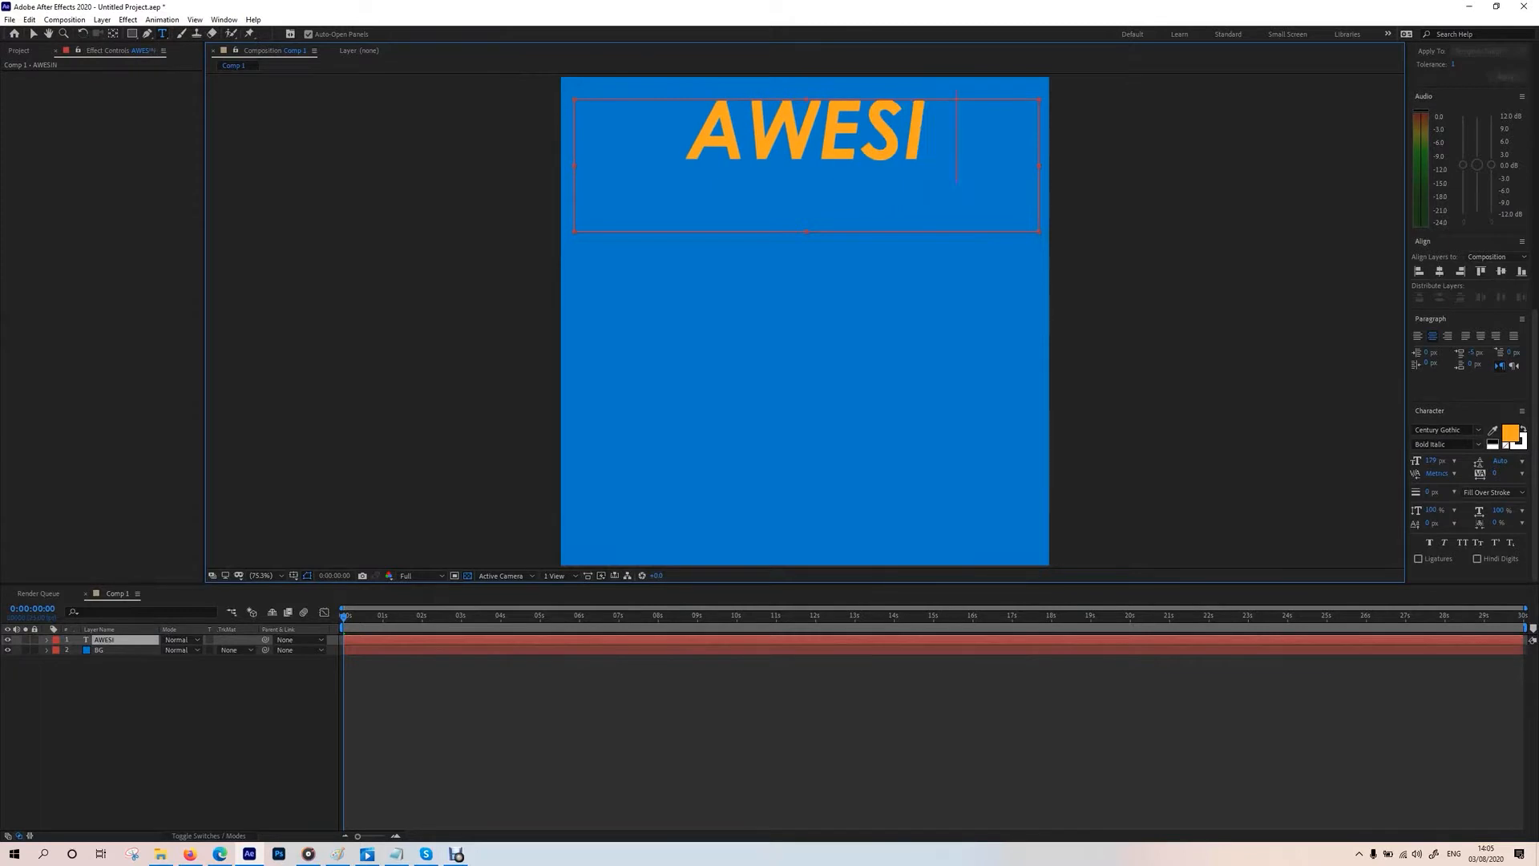
{"action": "key", "text": "BackSpace"}
{"action": "key", "text": "BackSpace"}
{"action": "key", "text": "BackSpace"}
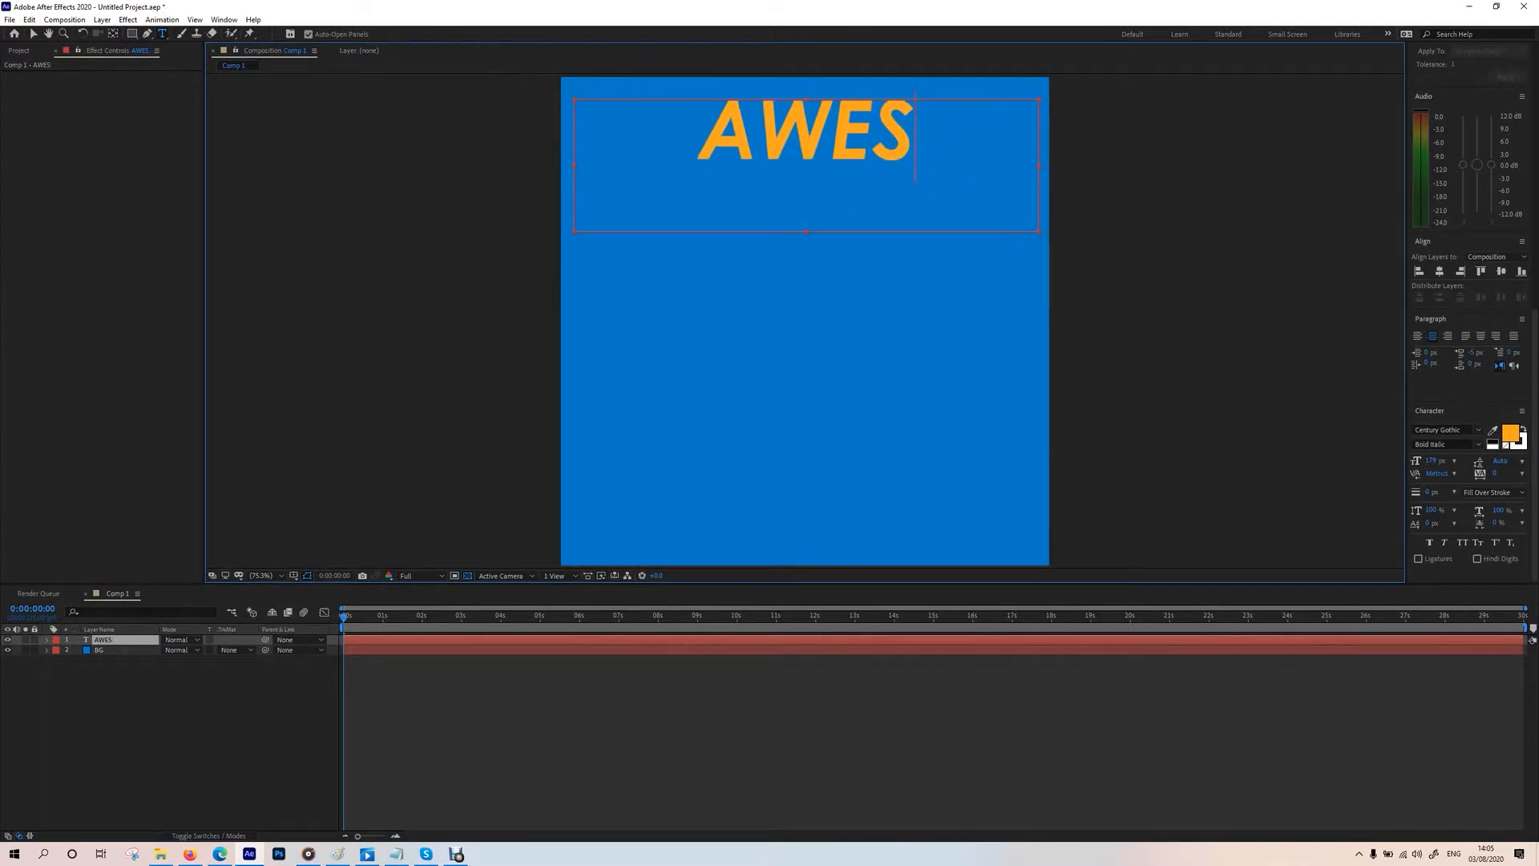
{"action": "type", "text": "OME"}
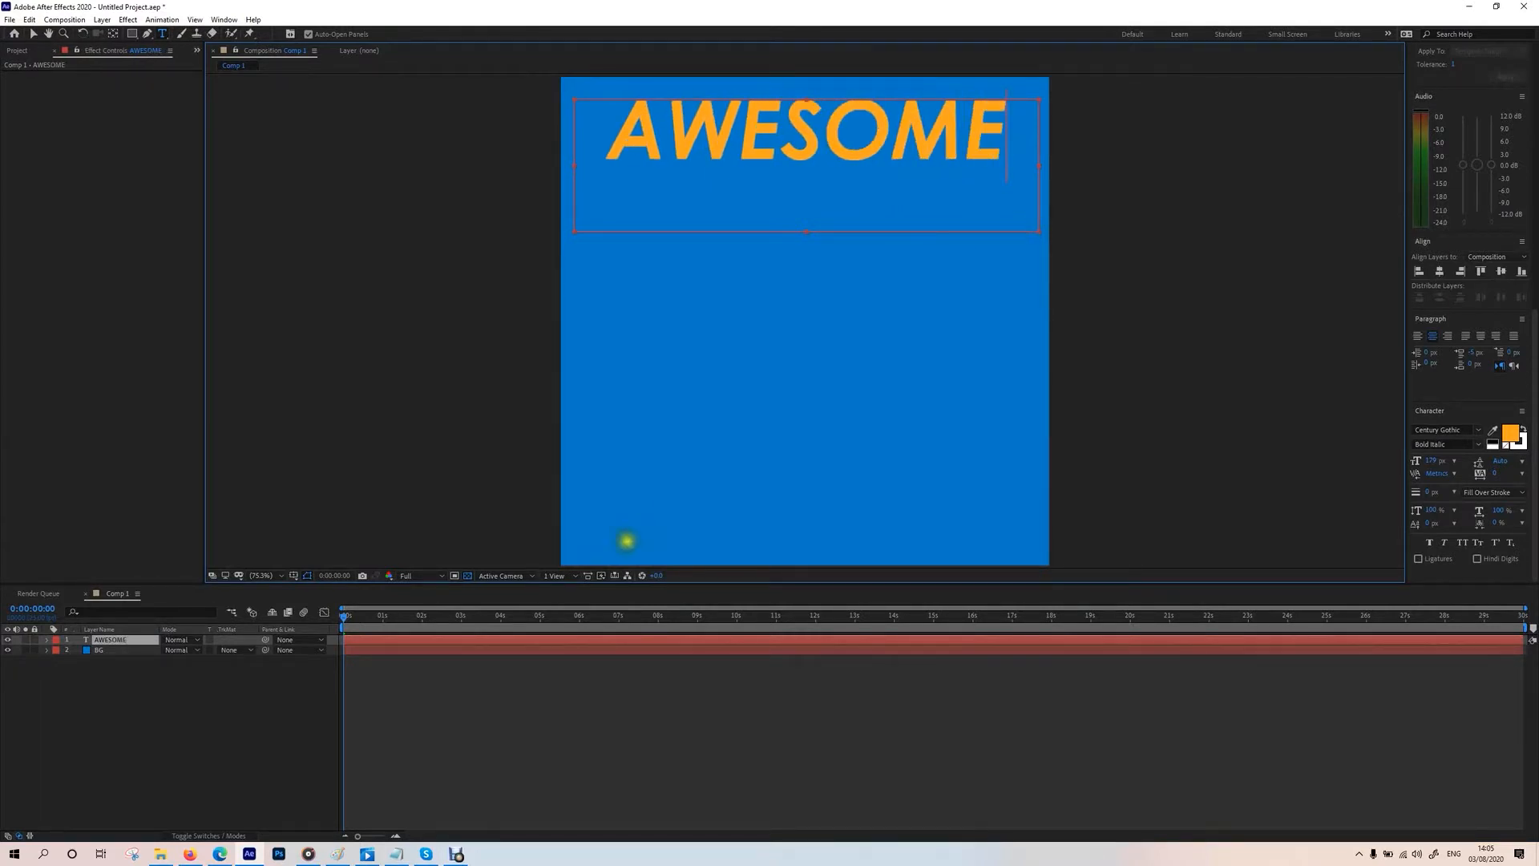
{"action": "left_click", "coordinate": [248, 749]}
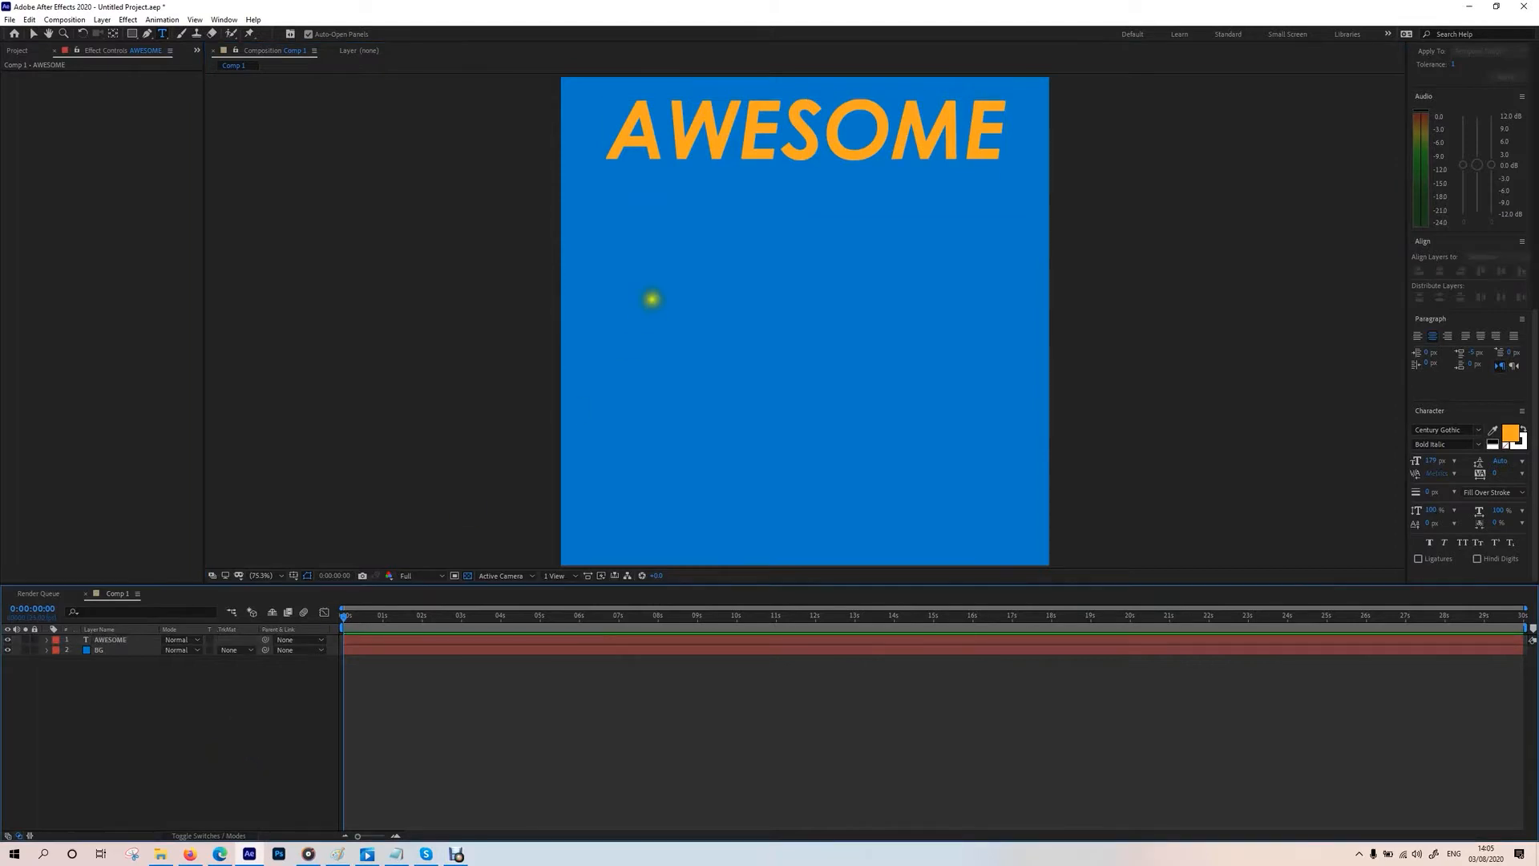
Step: Add a separate paragraph text layer reading TEXT below the word AWESOME
{"action": "left_click_drag", "start_coordinate": [607, 208], "coordinate": [811, 275]}
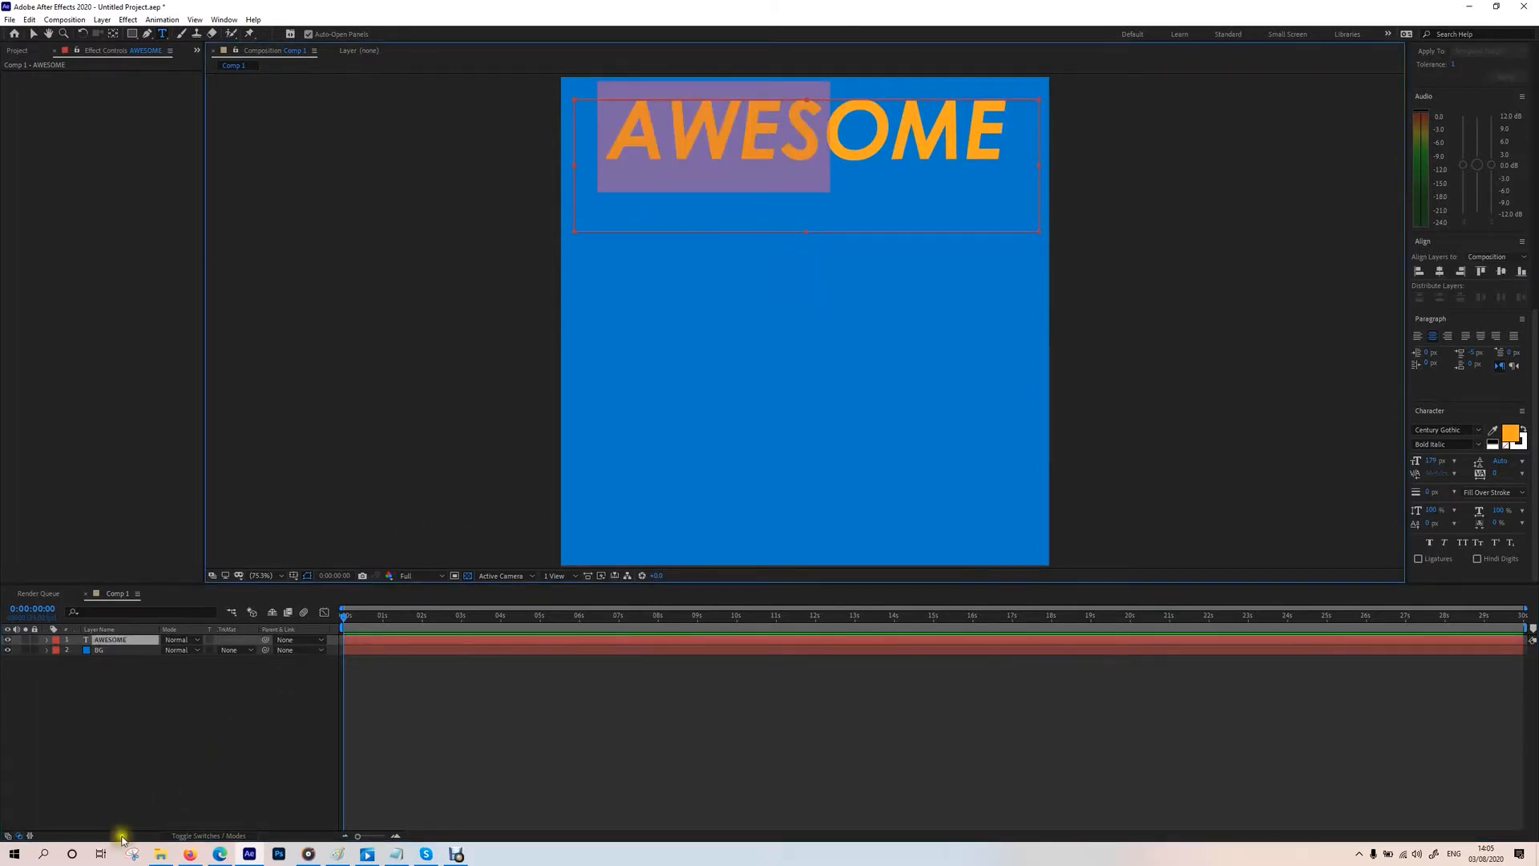
{"action": "left_click", "coordinate": [147, 772]}
{"action": "left_click_drag", "start_coordinate": [616, 245], "coordinate": [1044, 372]}
{"action": "type", "text": "TEXT"}
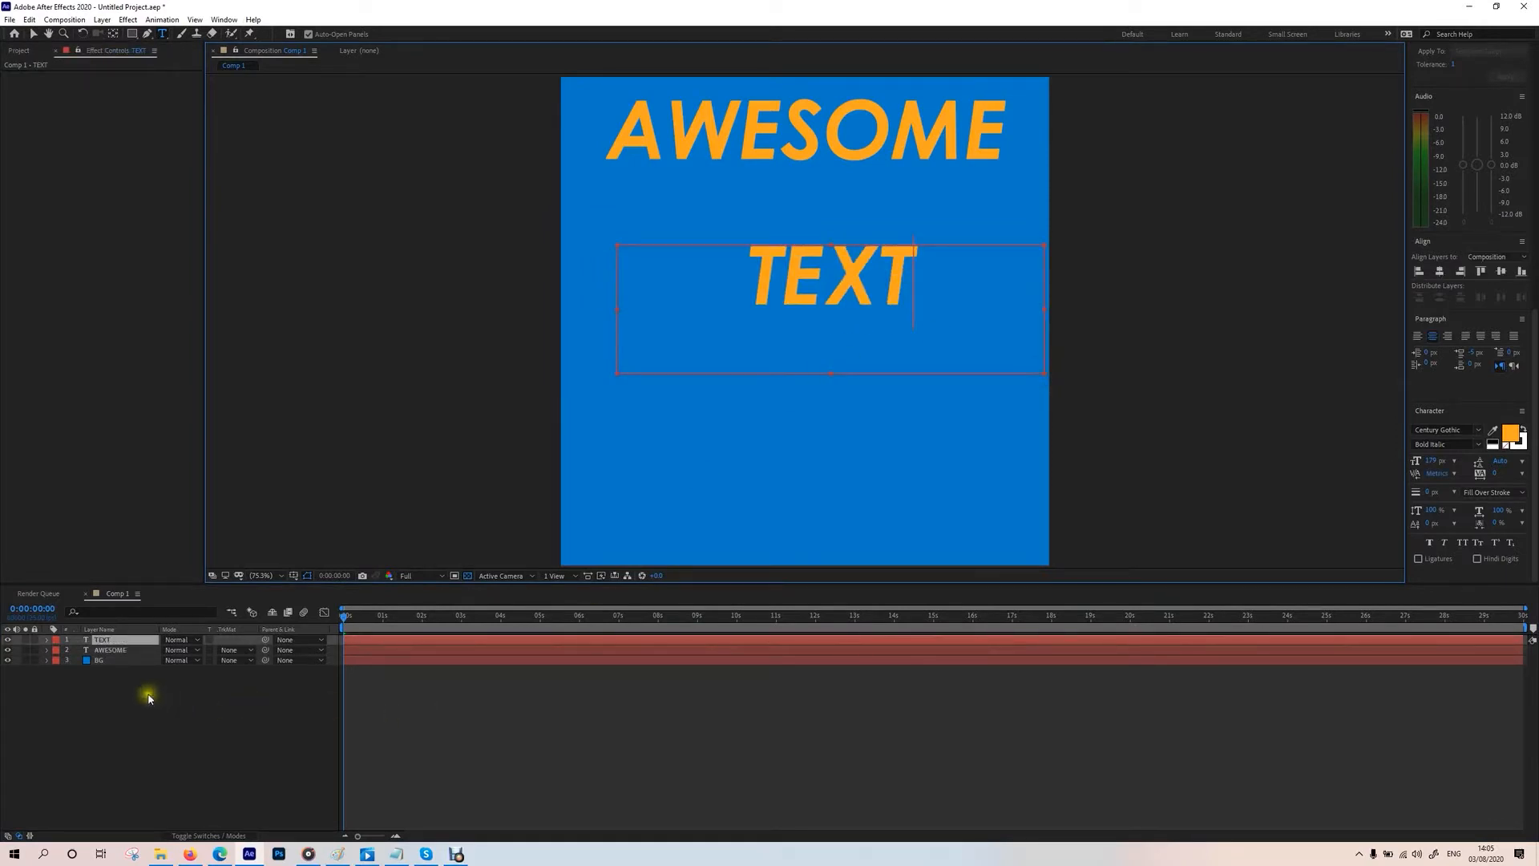
{"action": "left_click", "coordinate": [136, 704]}
Step: Move the TEXT and AWESOME layers to the middle of the composition, with AWESOME stacked directly above TEXT
{"action": "left_click", "coordinate": [123, 641]}
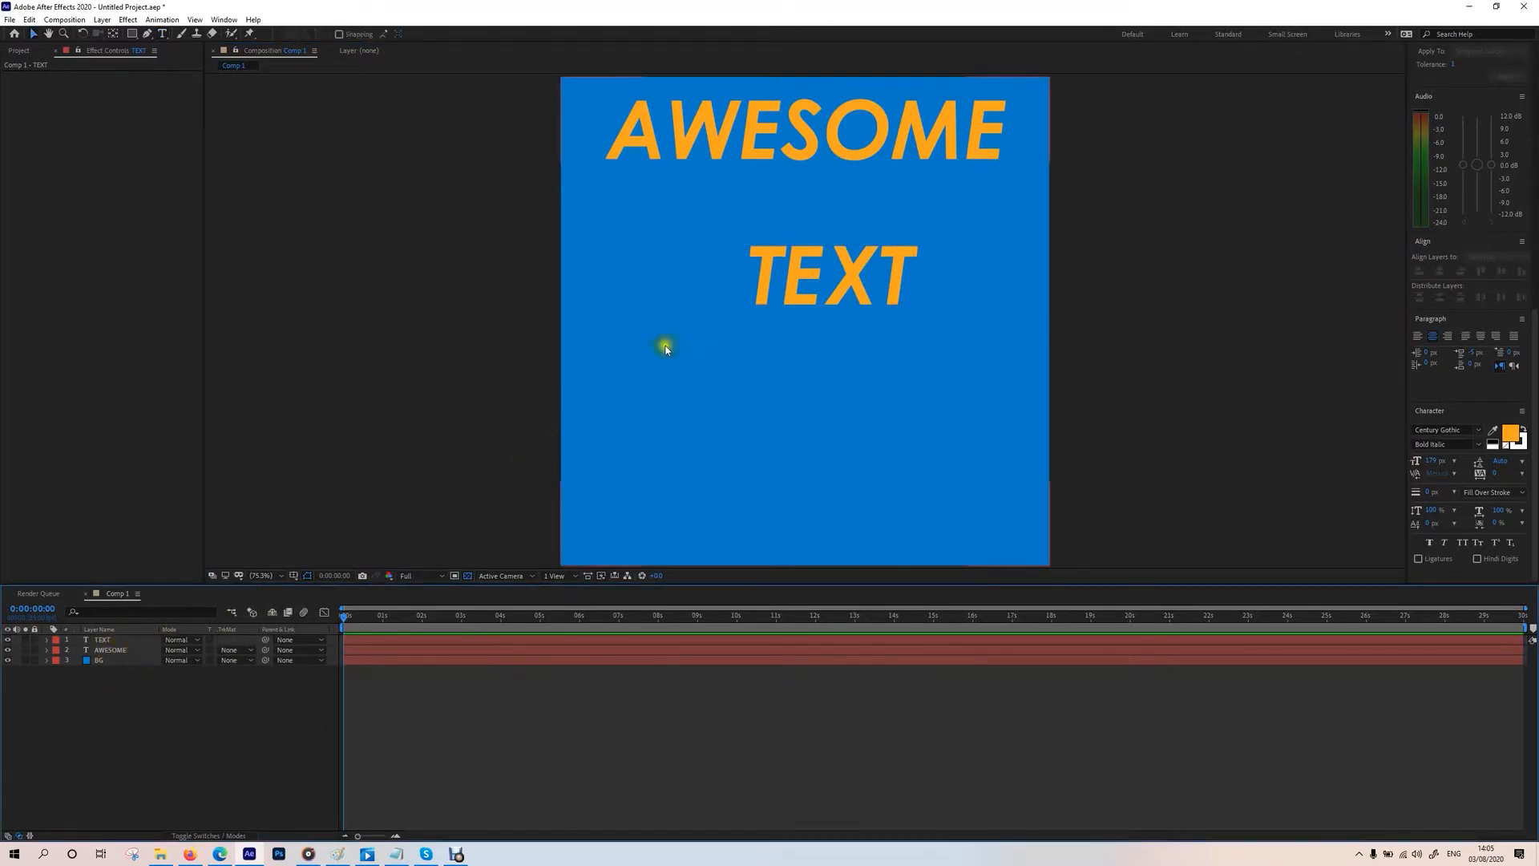
{"action": "key", "text": "v"}
{"action": "left_click_drag", "start_coordinate": [842, 278], "coordinate": [805, 324]}
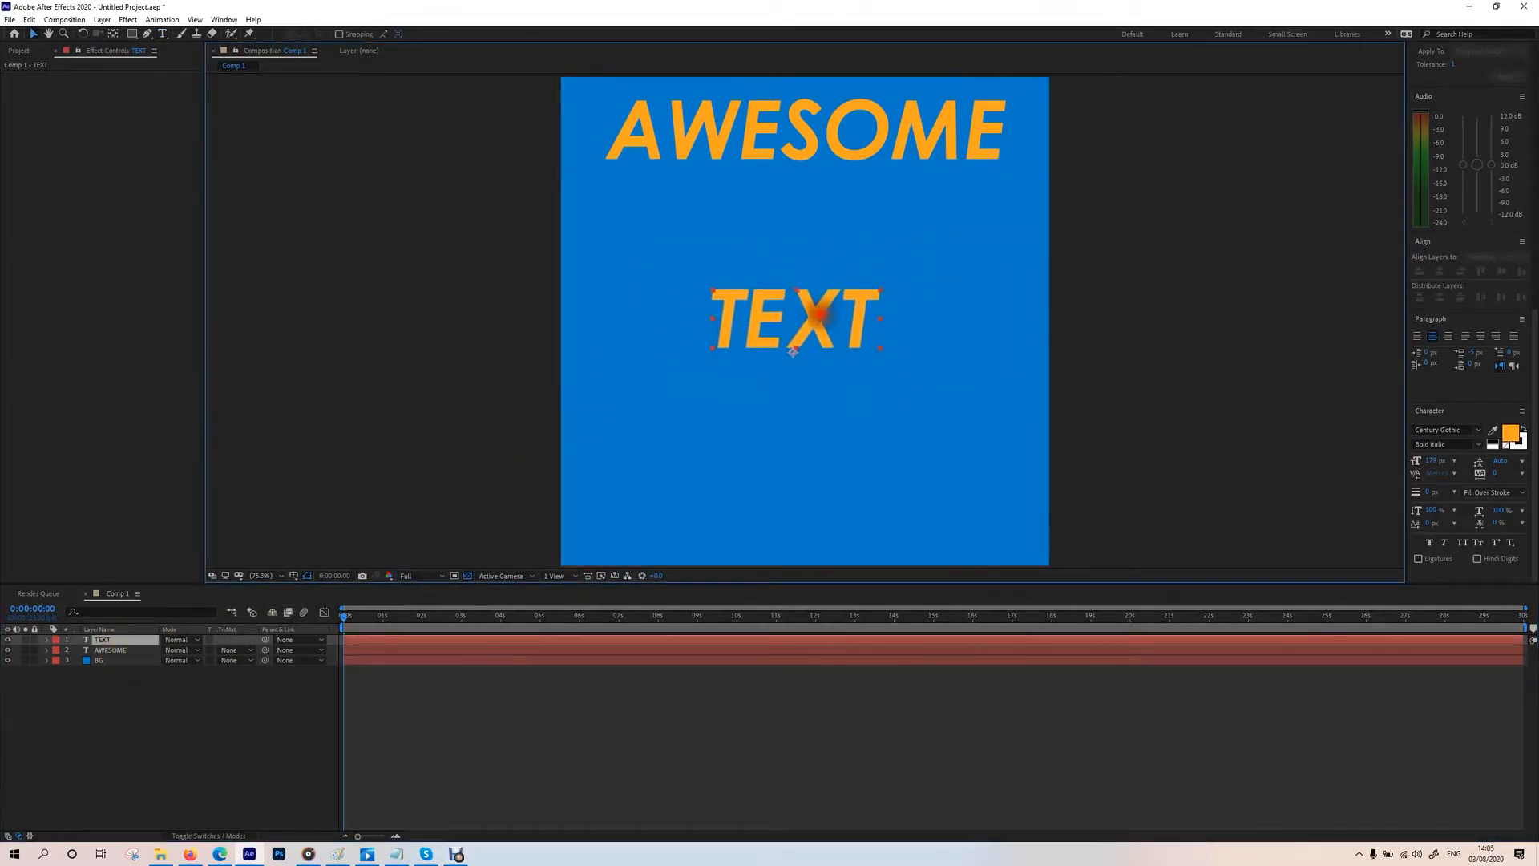
{"action": "left_click_drag", "start_coordinate": [807, 182], "coordinate": [852, 288]}
Step: Center the anchor points of both text layers and align the layers to each other by their horizontal centers
{"action": "left_click", "coordinate": [834, 320], "text": "shift"}
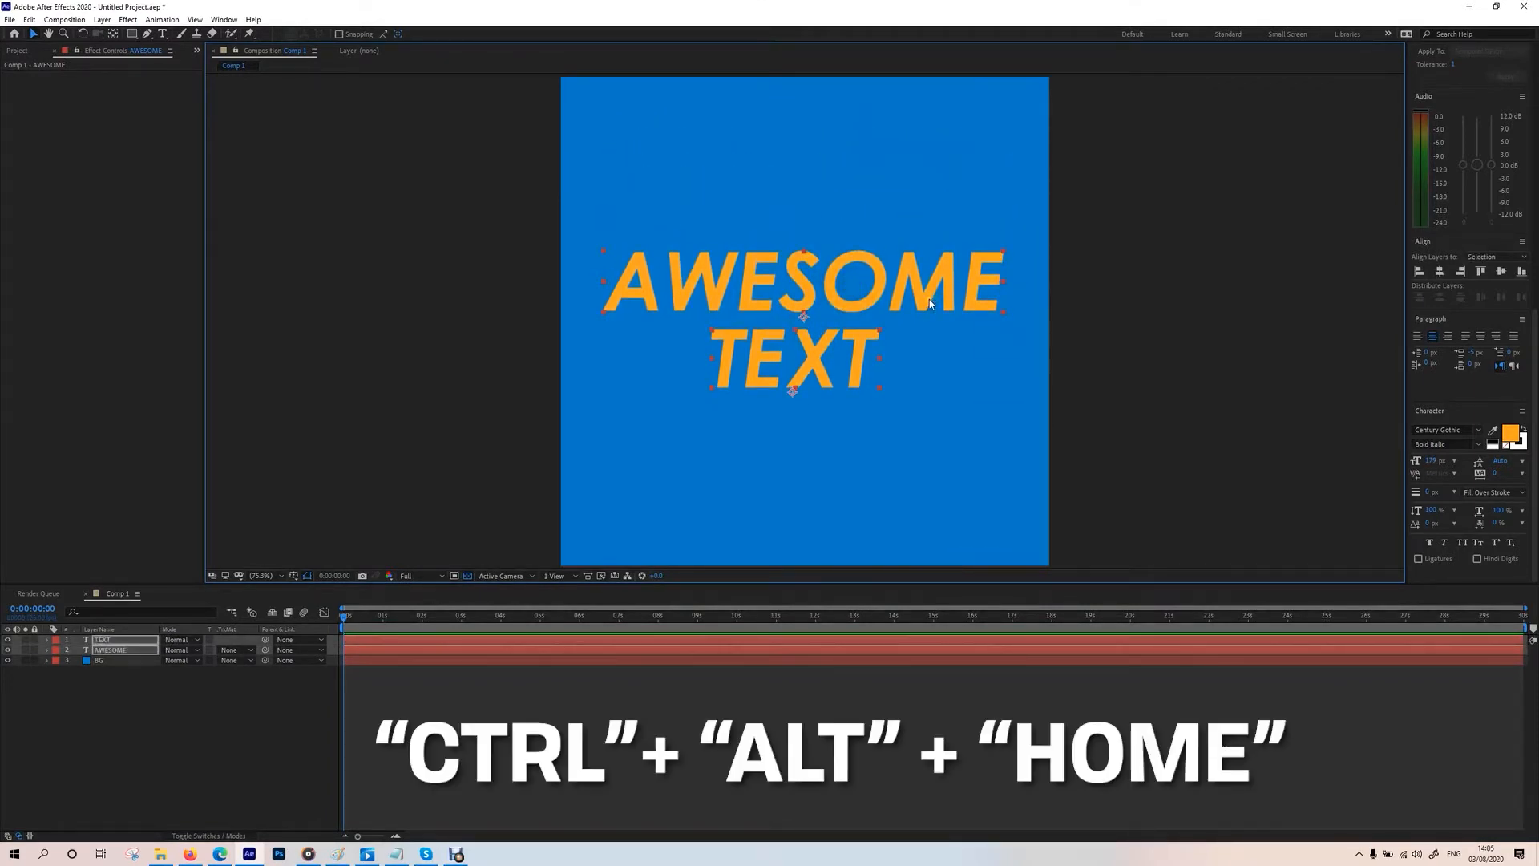
{"action": "key", "text": "ctrl+alt+Home"}
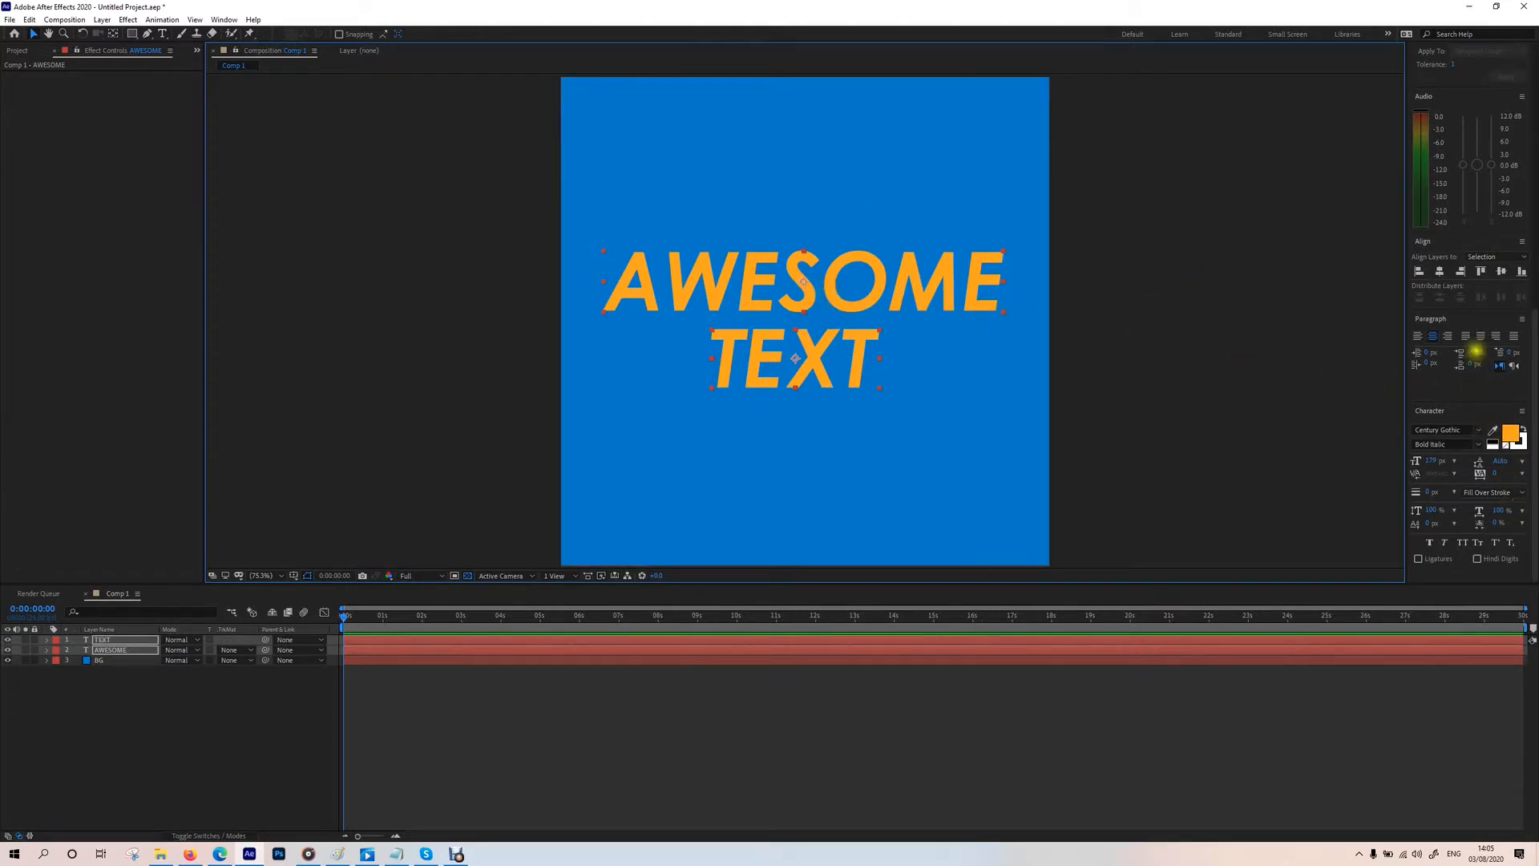
{"action": "scroll", "coordinate": [1479, 337], "scroll_direction": "up", "scroll_amount": 8}
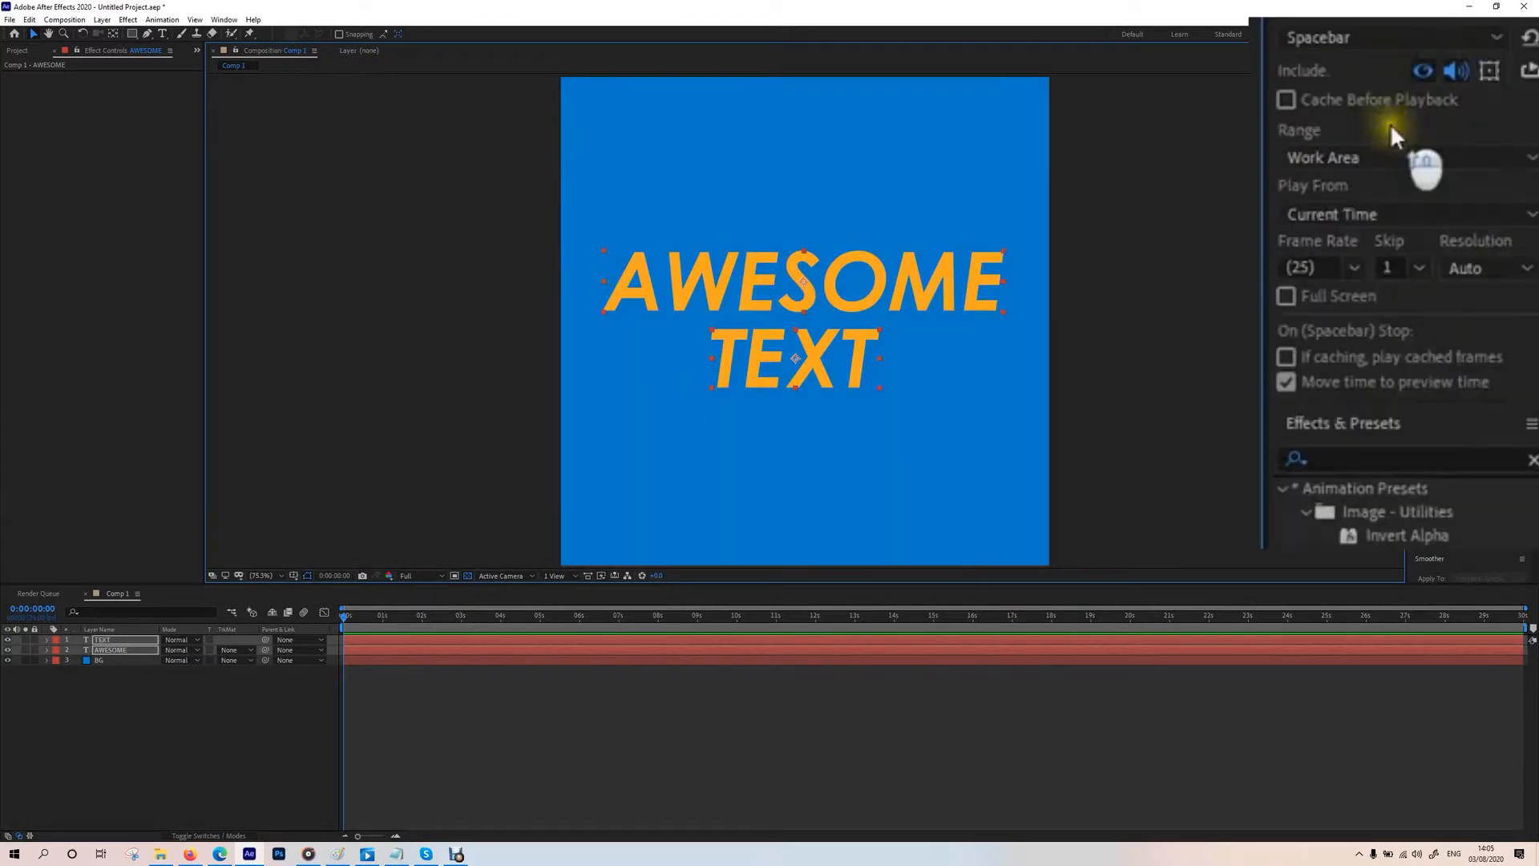
{"action": "scroll", "coordinate": [1459, 213], "scroll_direction": "down", "scroll_amount": 4}
{"action": "scroll", "coordinate": [1453, 328], "scroll_direction": "down", "scroll_amount": 1}
{"action": "scroll", "coordinate": [1363, 392], "scroll_direction": "down", "scroll_amount": 4}
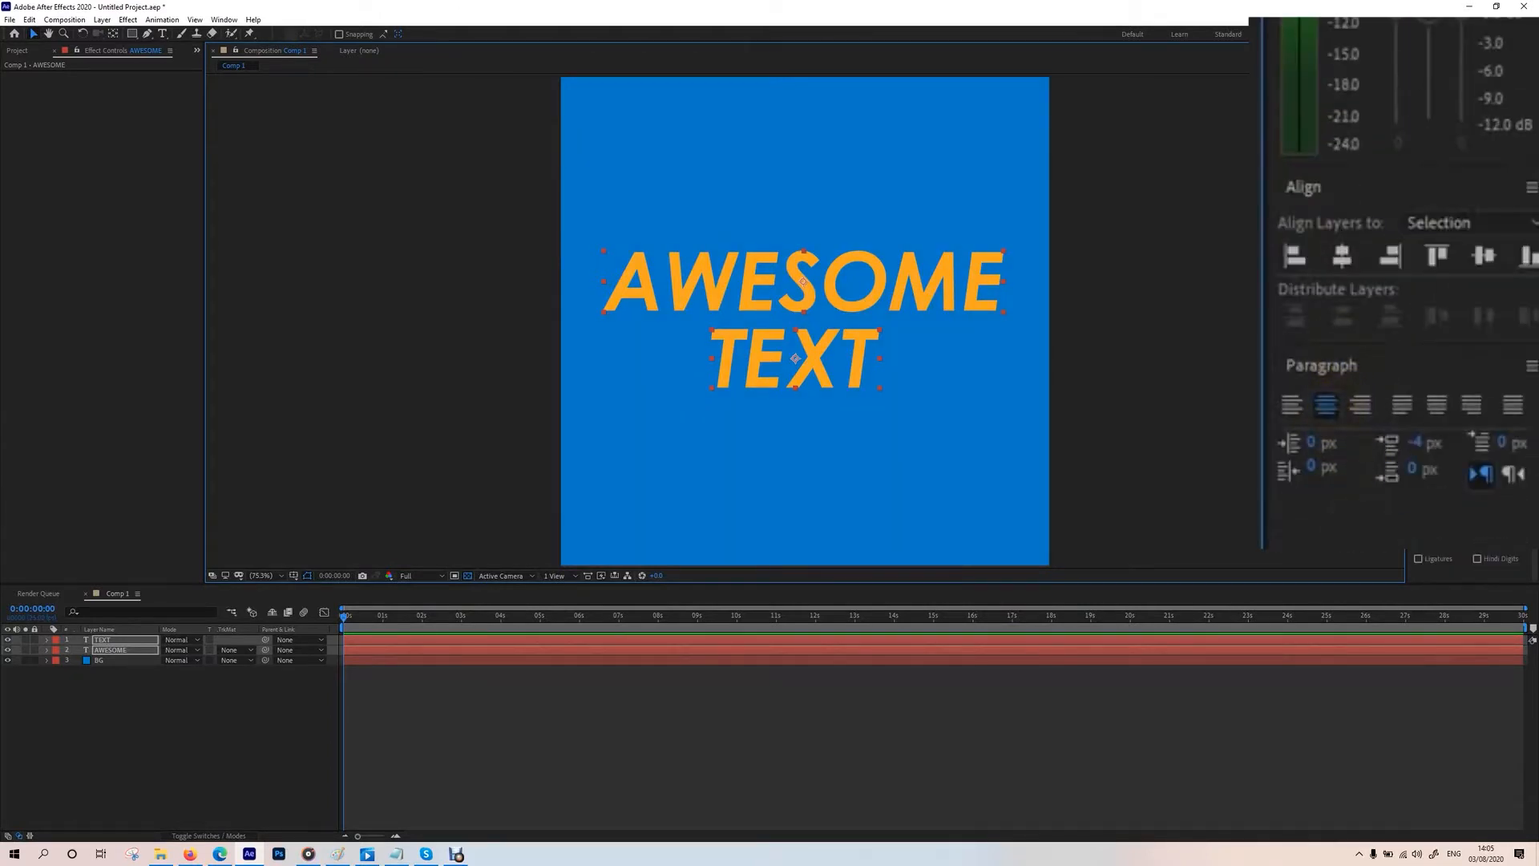
{"action": "left_click", "coordinate": [1440, 273]}
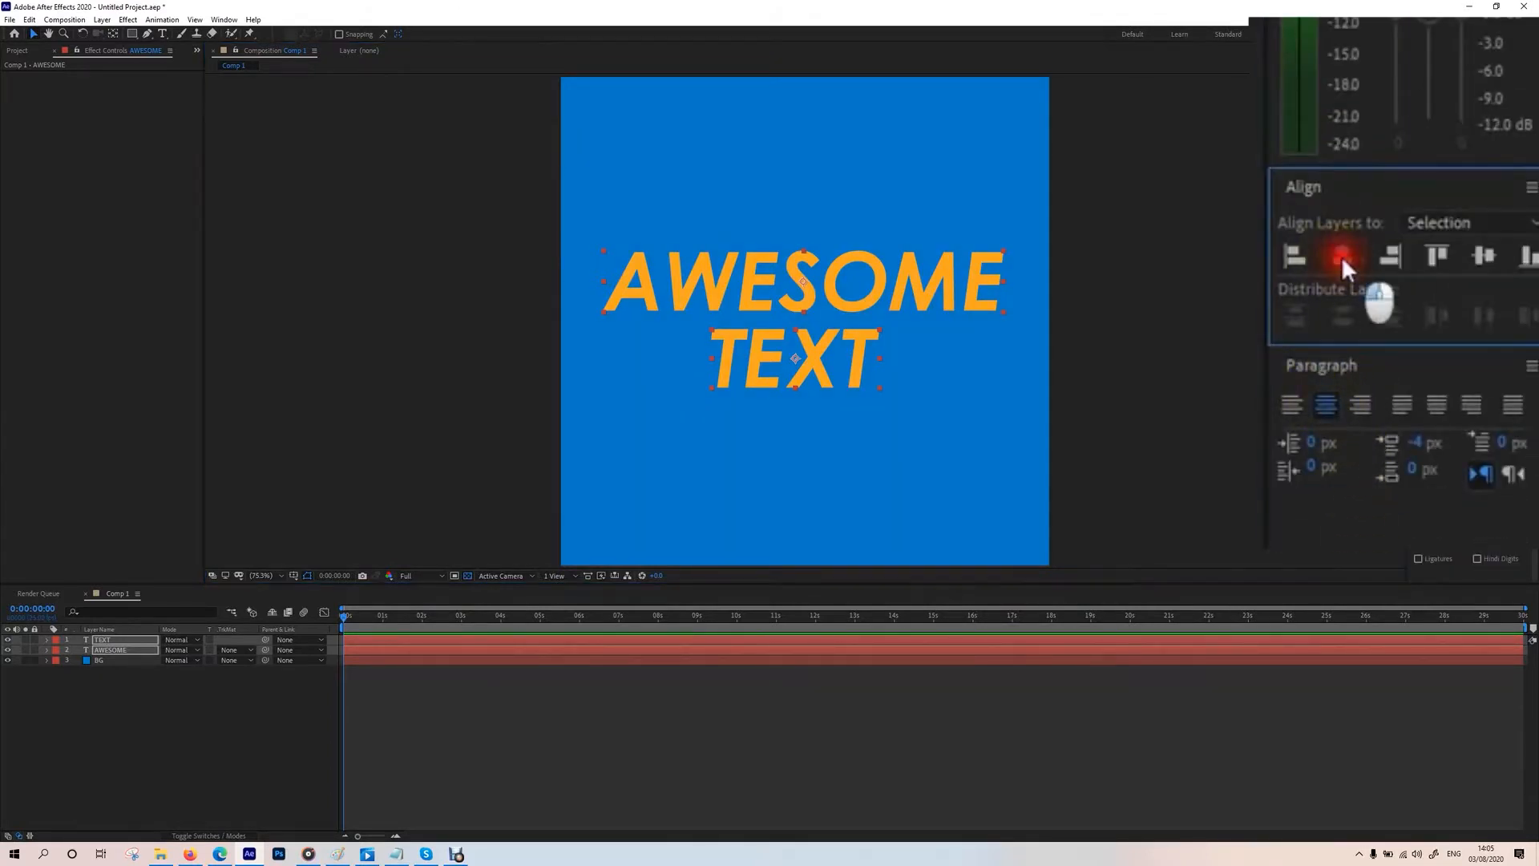
{"action": "left_click", "coordinate": [268, 745]}
Step: Move the anchor points of TEXT and AWESOME to the bottom center of each word
{"action": "left_click", "coordinate": [825, 348]}
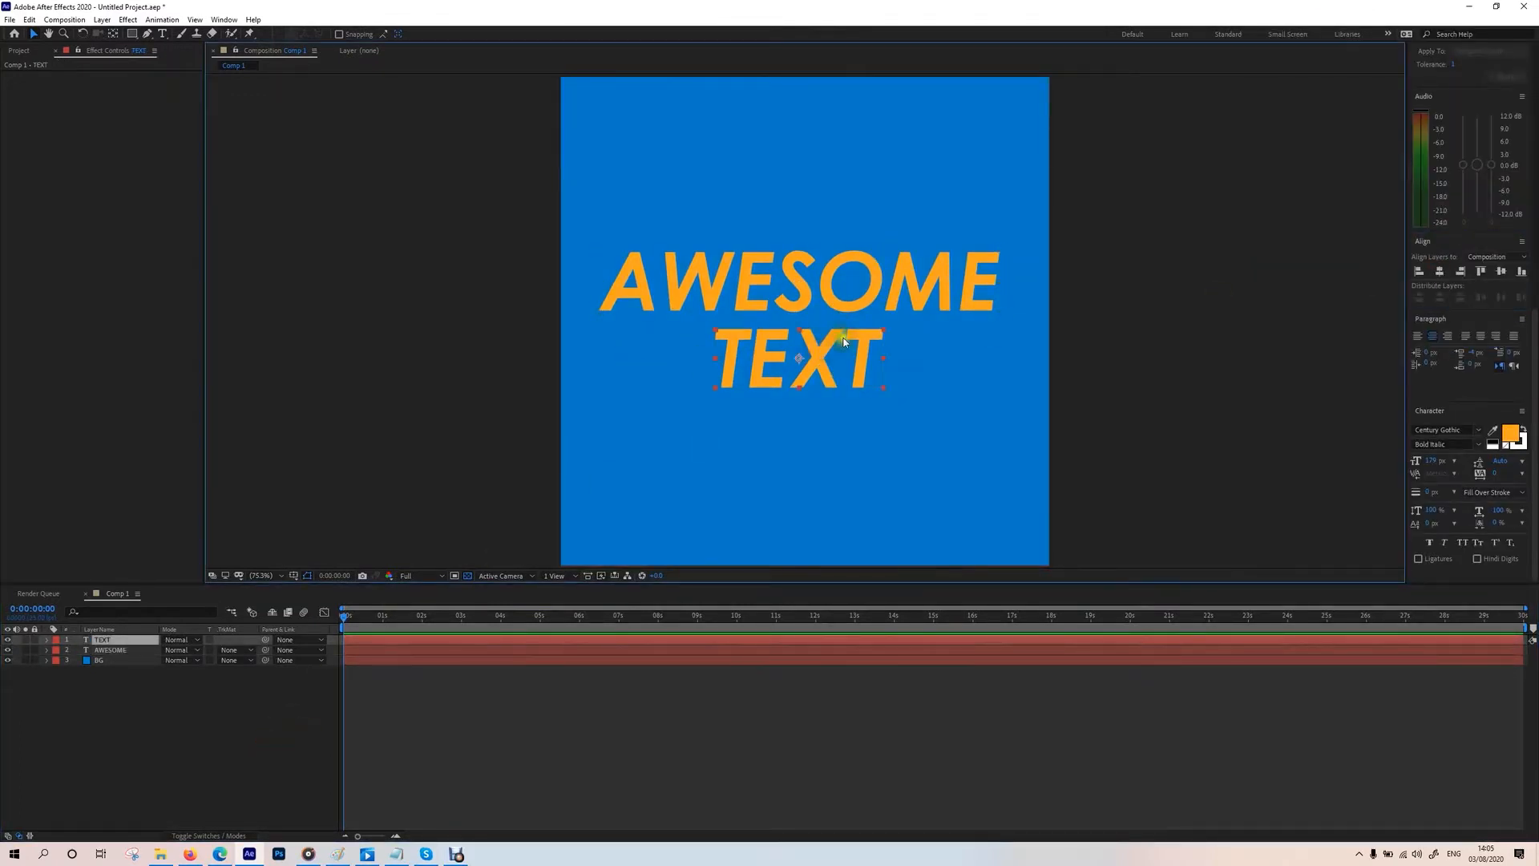
{"action": "left_click", "coordinate": [803, 361]}
{"action": "key", "text": "y"}
{"action": "left_click_drag", "start_coordinate": [799, 360], "coordinate": [802, 414]}
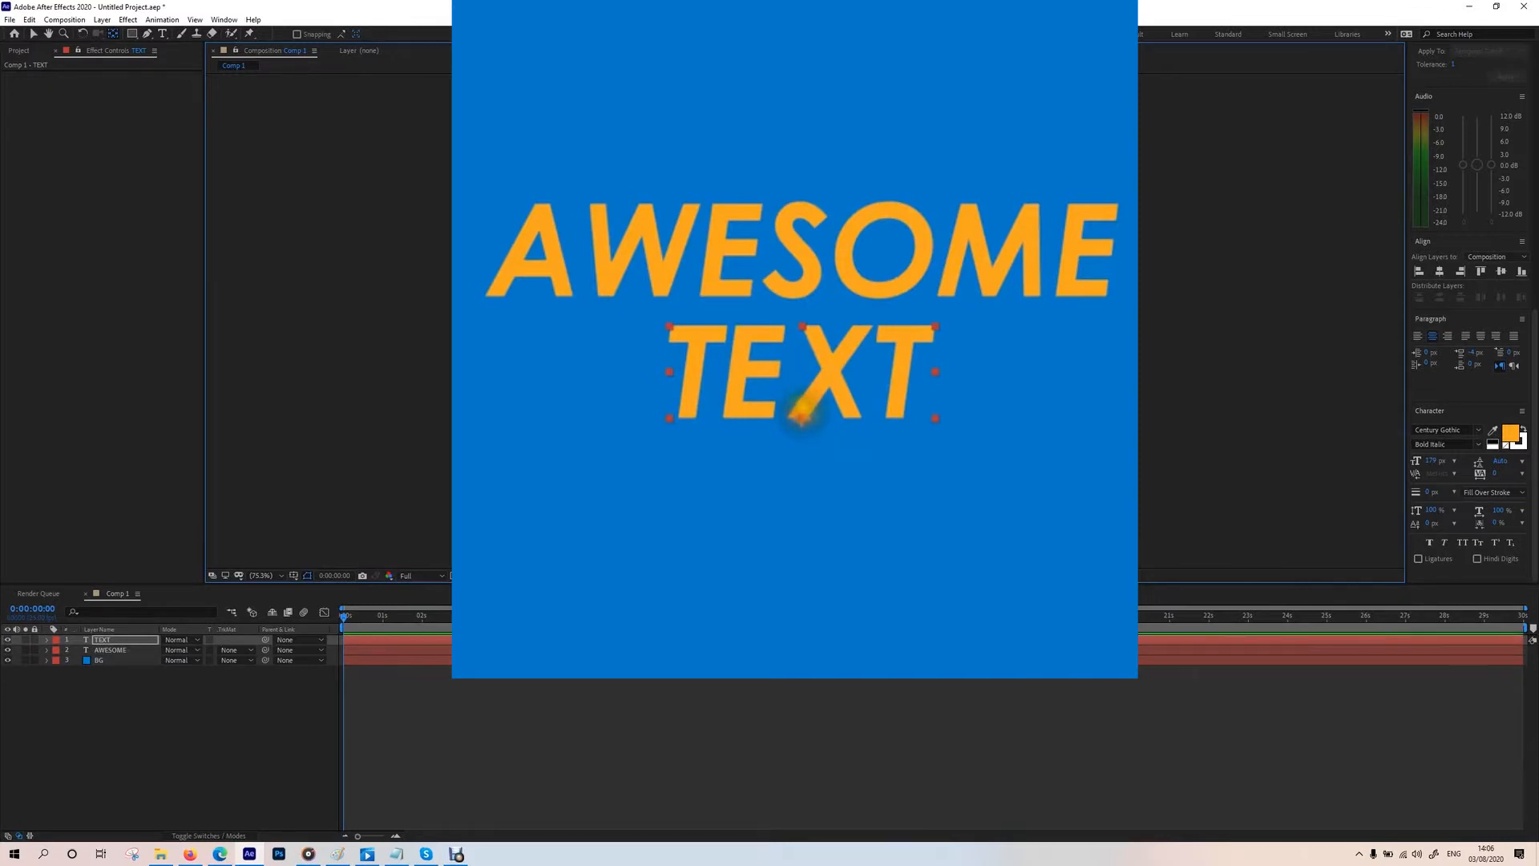
{"action": "left_click", "coordinate": [846, 252]}
{"action": "left_click_drag", "start_coordinate": [801, 255], "coordinate": [805, 296]}
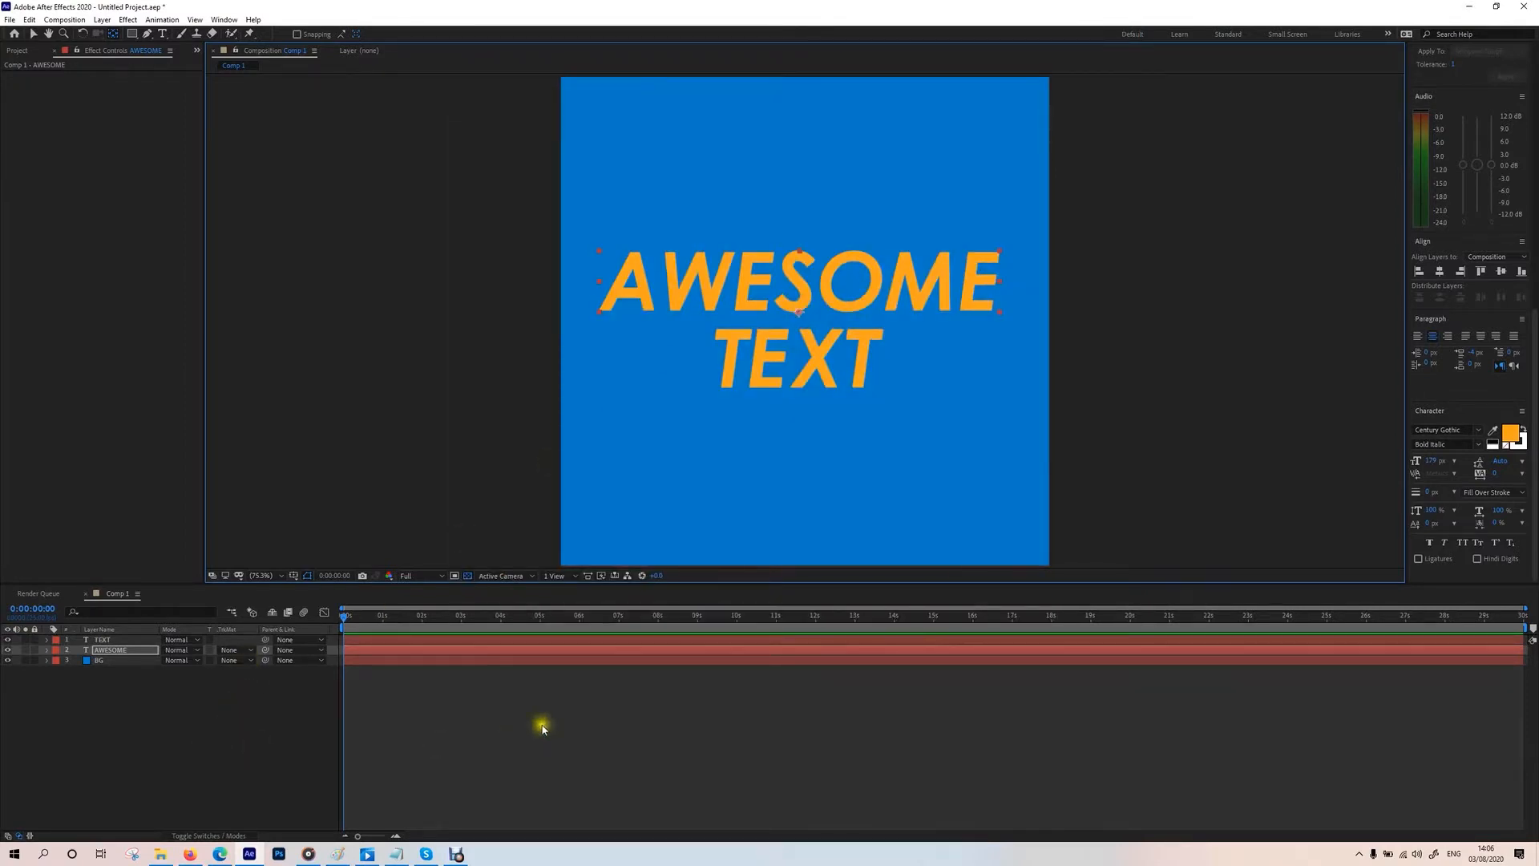
{"action": "left_click", "coordinate": [214, 739]}
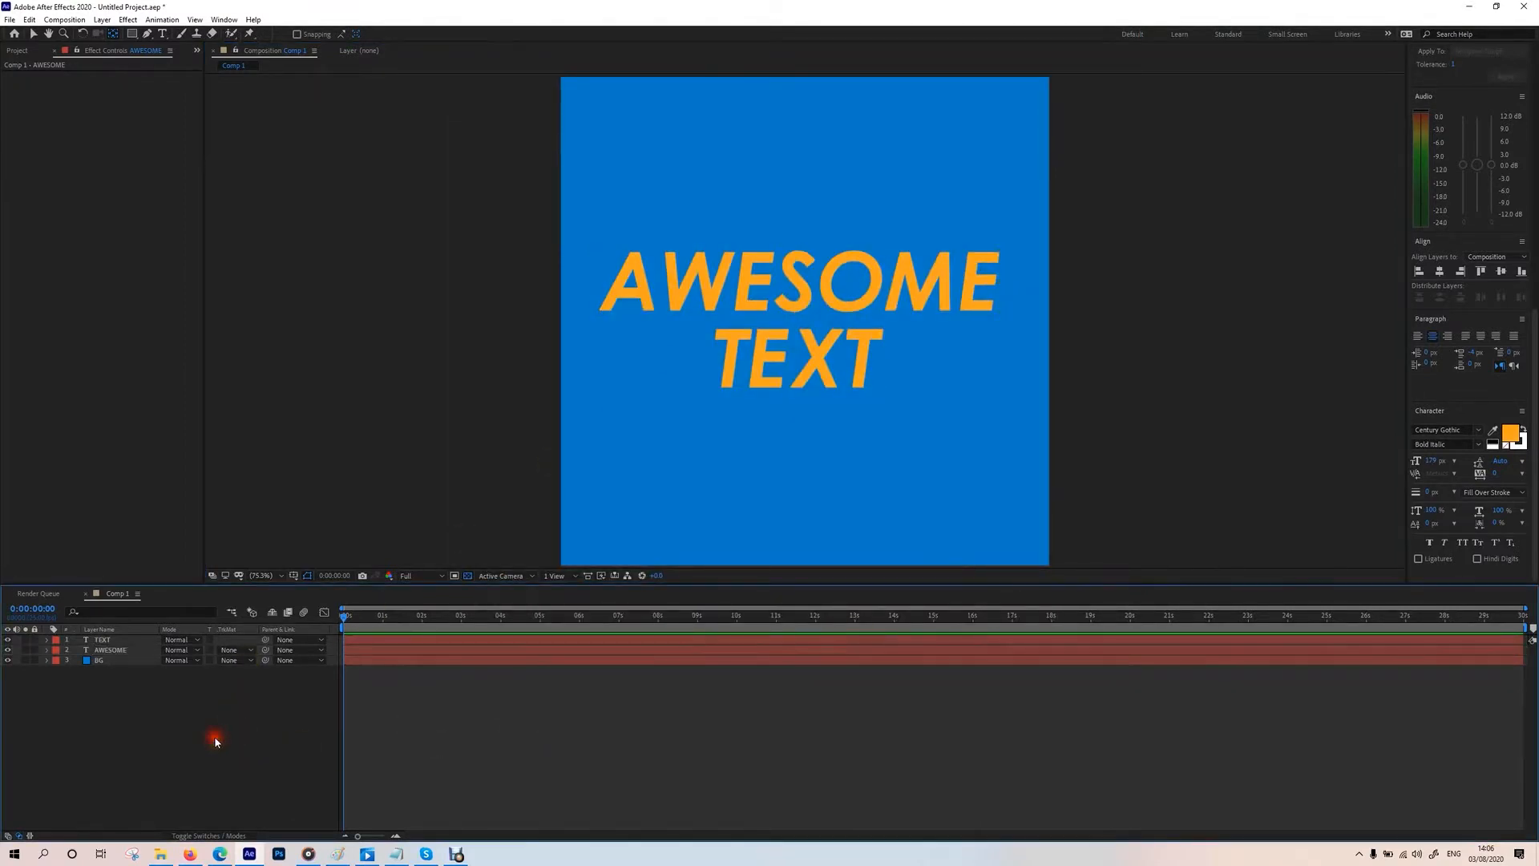
Step: Set Position keyframes for both text layers at frame 15
{"action": "key", "text": "v"}
{"action": "left_click", "coordinate": [102, 639]}
{"action": "left_click", "coordinate": [110, 650], "text": "shift"}
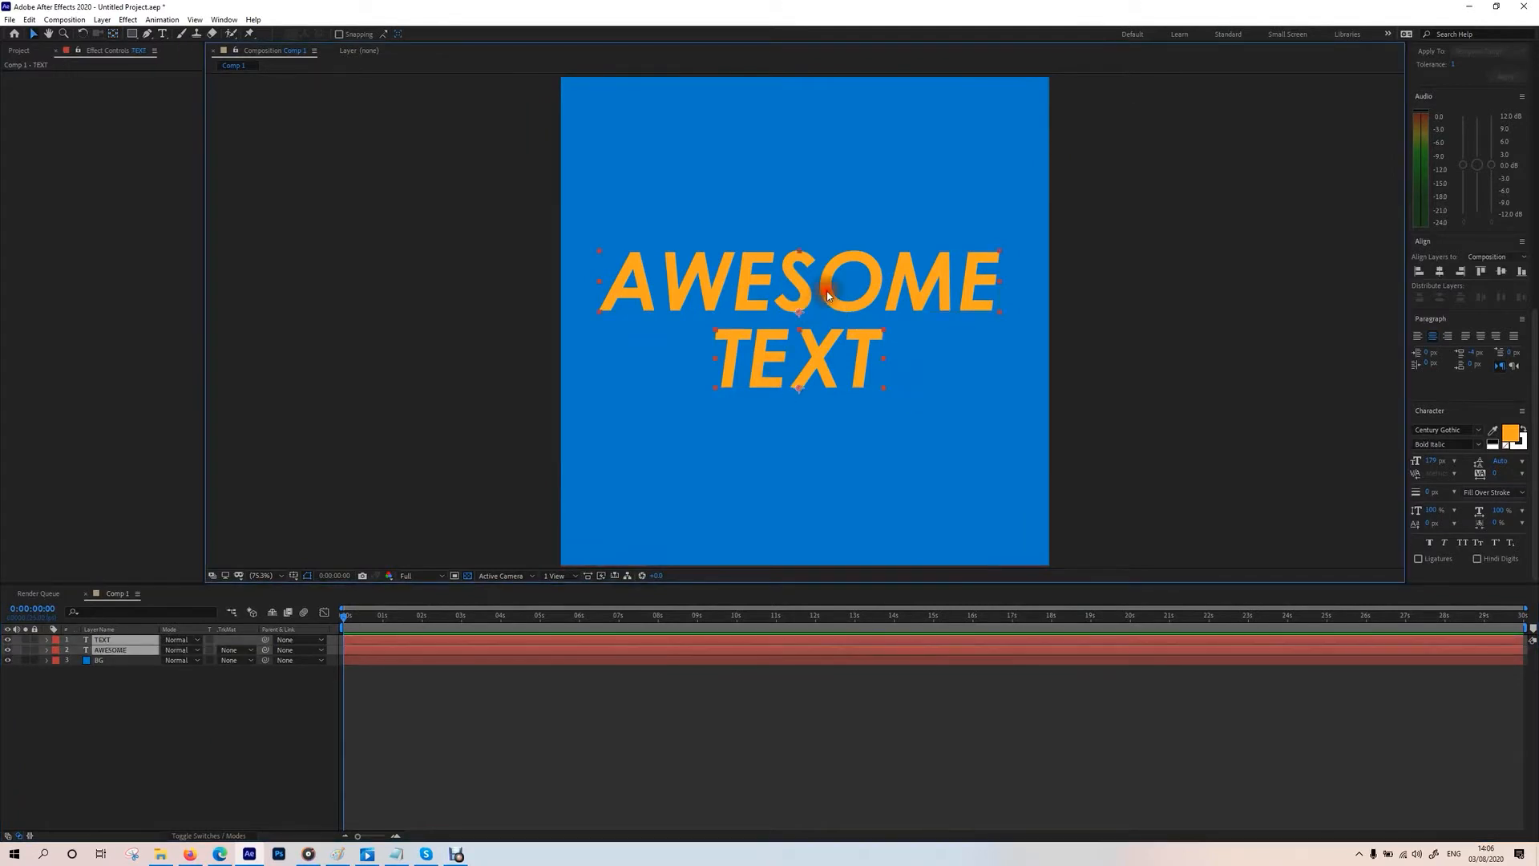
{"action": "left_click_drag", "start_coordinate": [358, 836], "coordinate": [379, 836]}
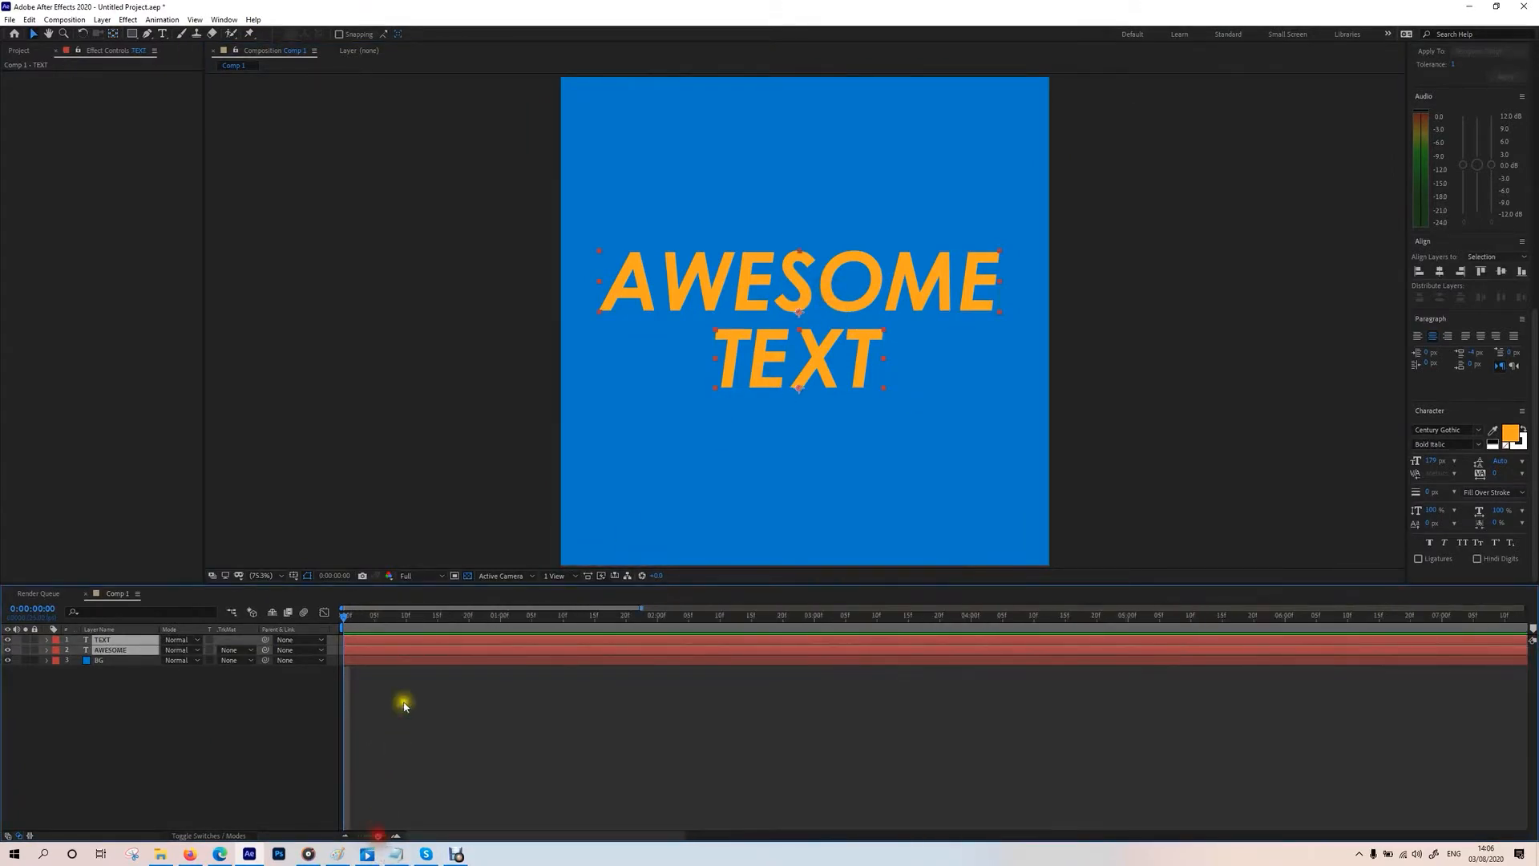
{"action": "left_click", "coordinate": [439, 619]}
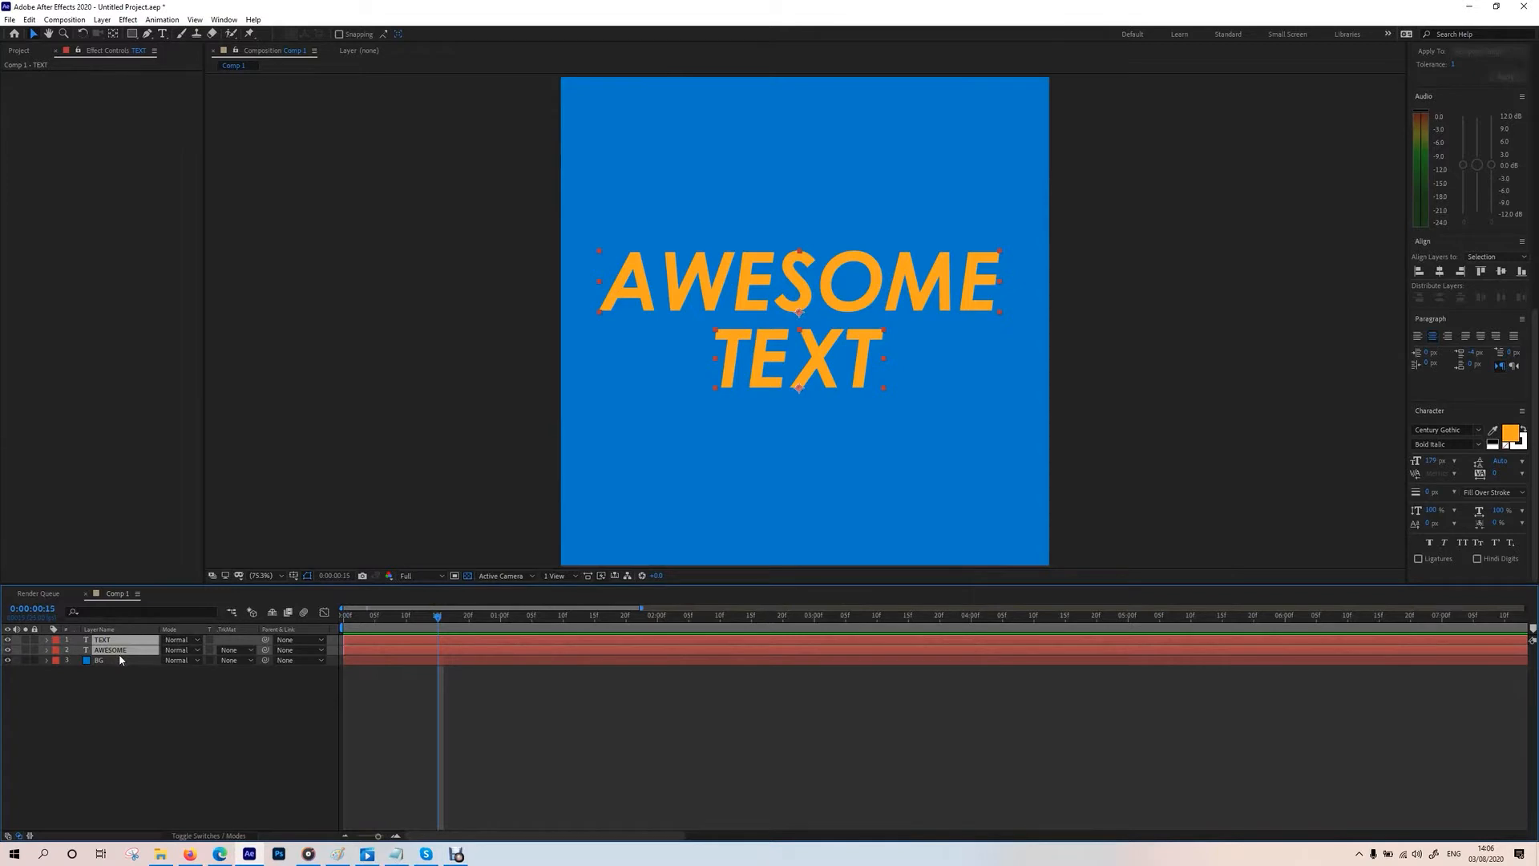
{"action": "key", "text": "p"}
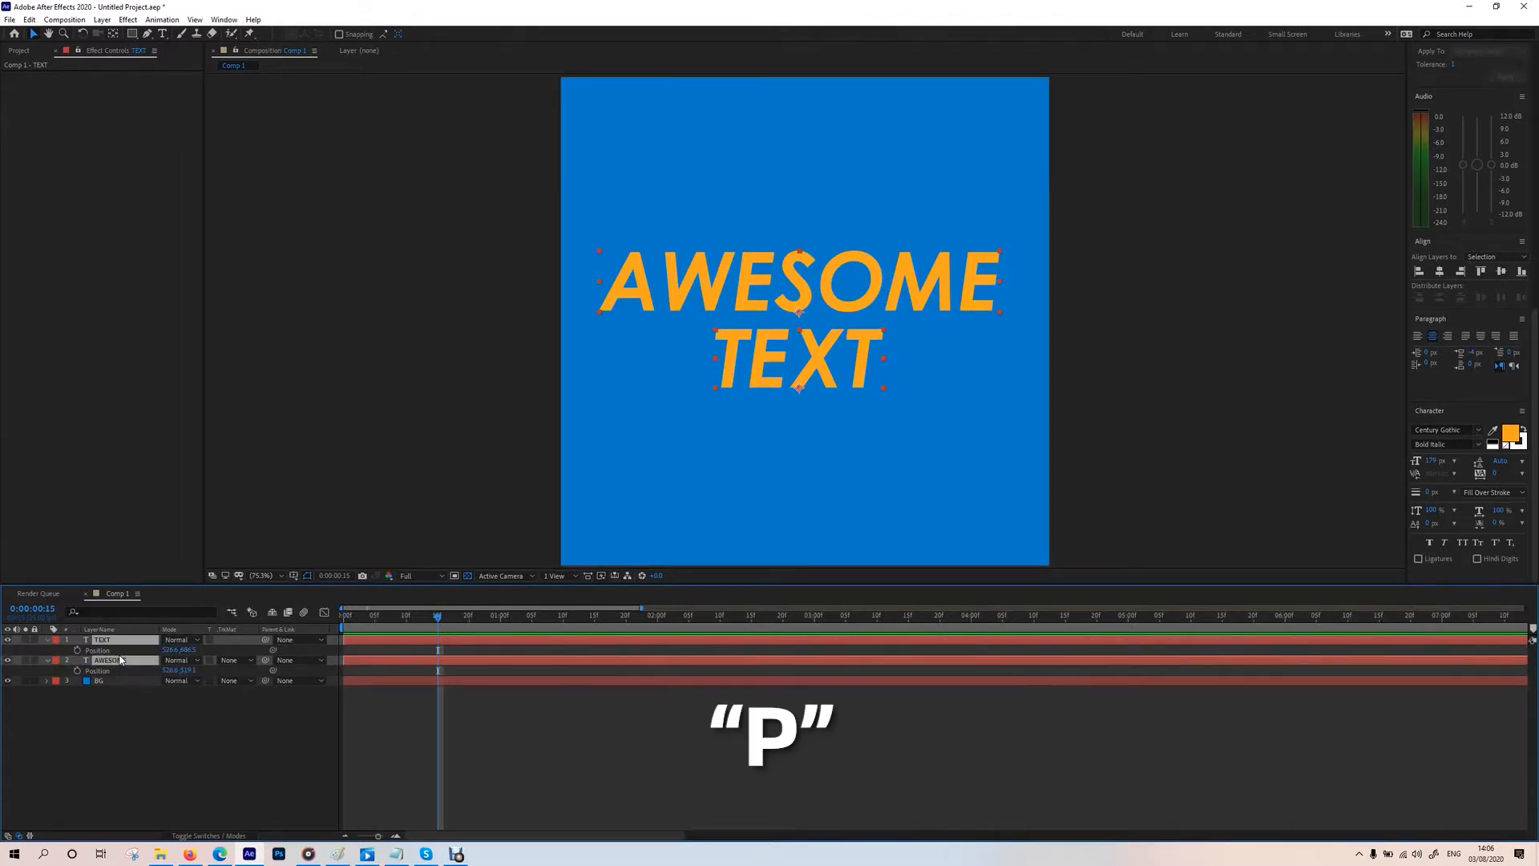
{"action": "left_click", "coordinate": [77, 650]}
{"action": "left_click", "coordinate": [474, 616]}
{"action": "left_click", "coordinate": [491, 759]}
{"action": "left_click", "coordinate": [437, 619]}
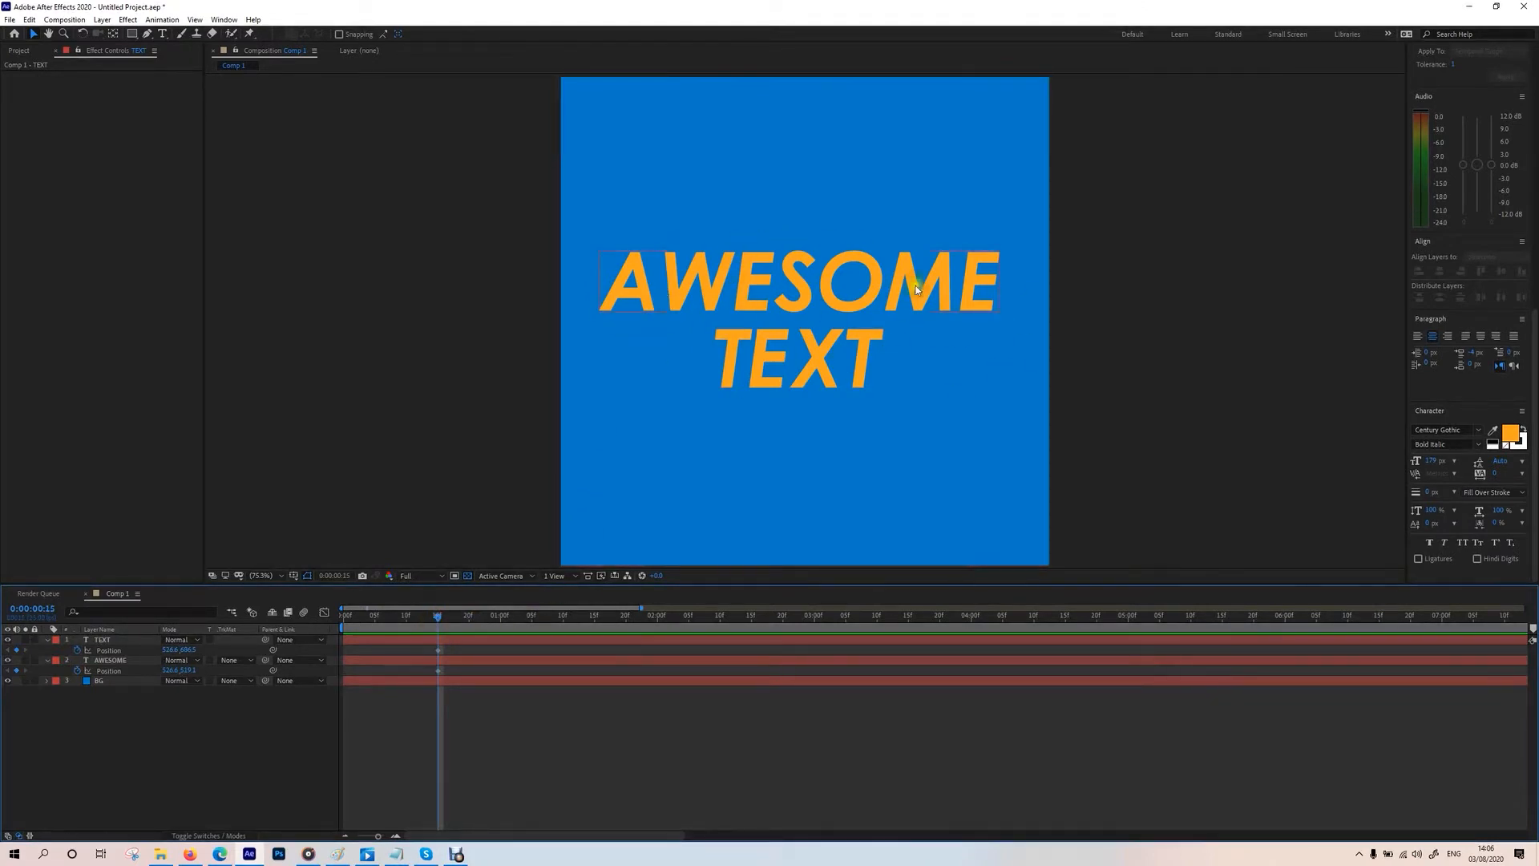
Step: At frame 0, move both text layers straight up out of the composition and preview the drop-in animation
{"action": "left_click_drag", "start_coordinate": [435, 620], "coordinate": [320, 625]}
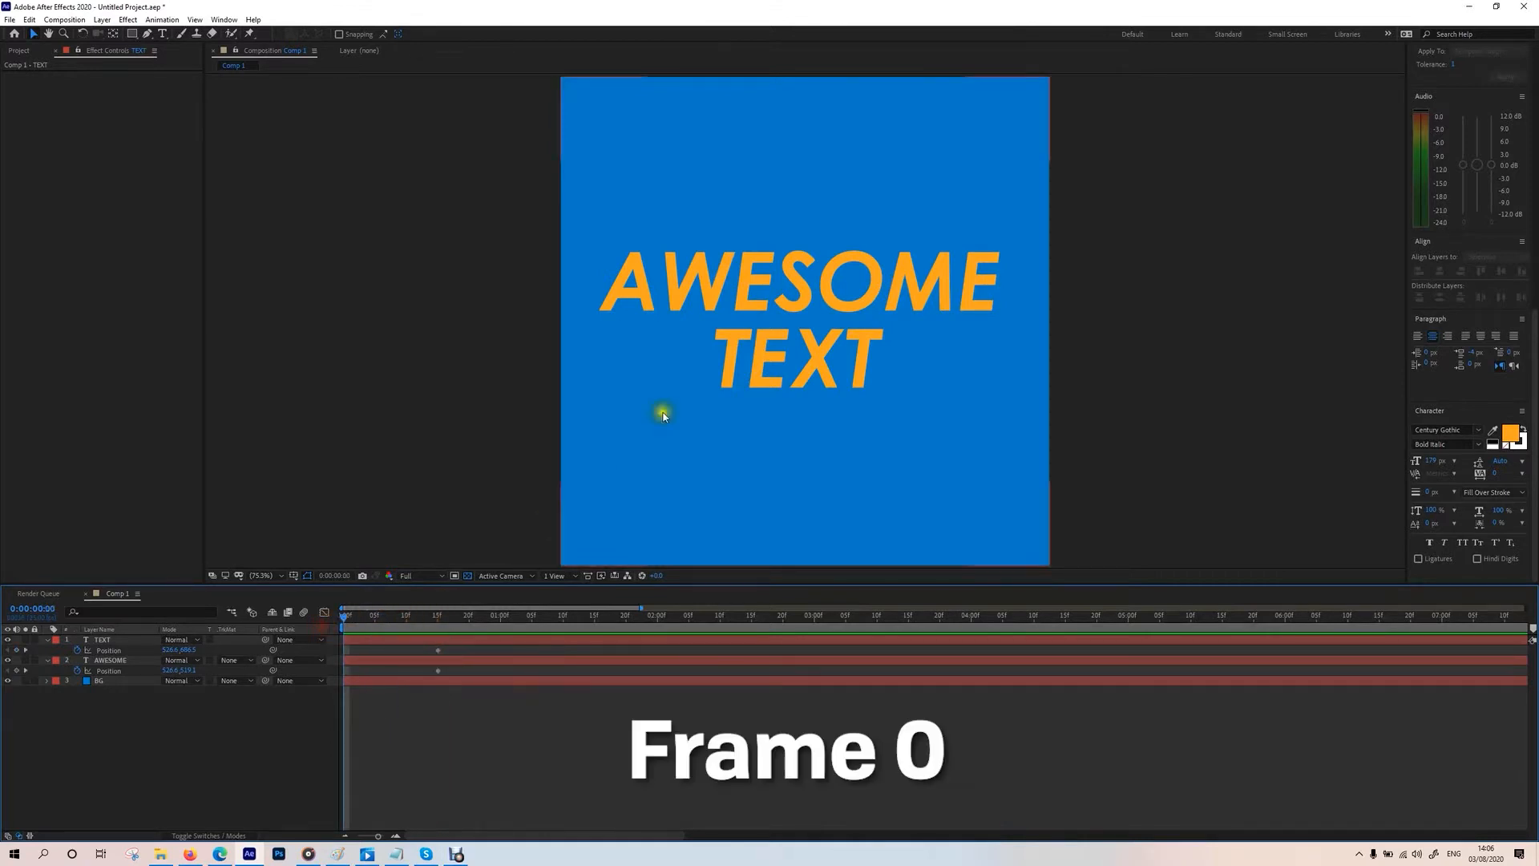
{"action": "left_click", "coordinate": [810, 354]}
{"action": "left_click", "coordinate": [870, 290], "text": "shift"}
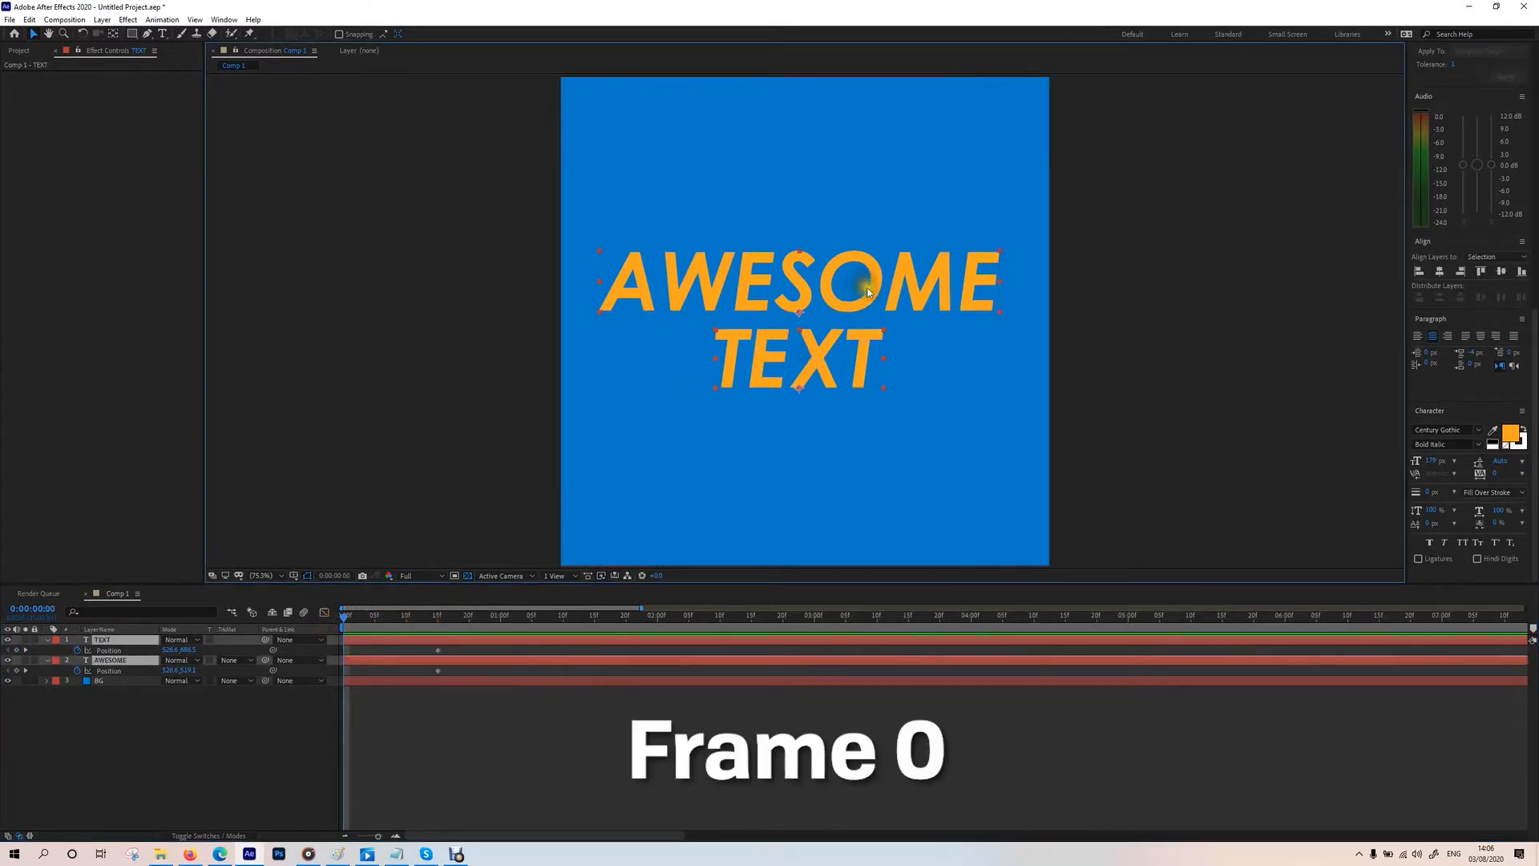
{"action": "left_click_drag", "start_coordinate": [828, 362], "coordinate": [848, 35]}
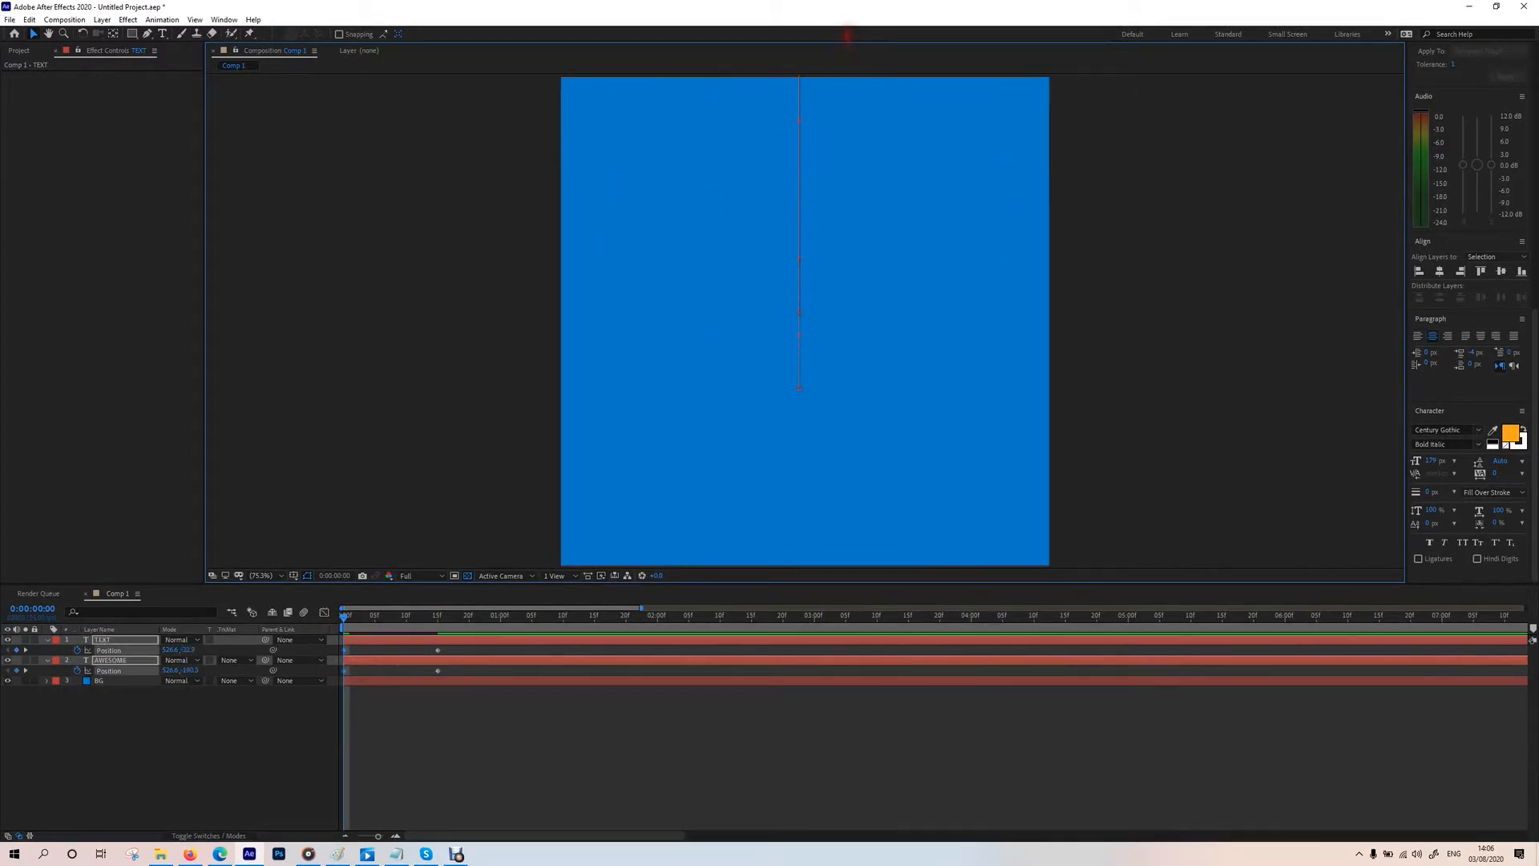
{"action": "key", "text": "space"}
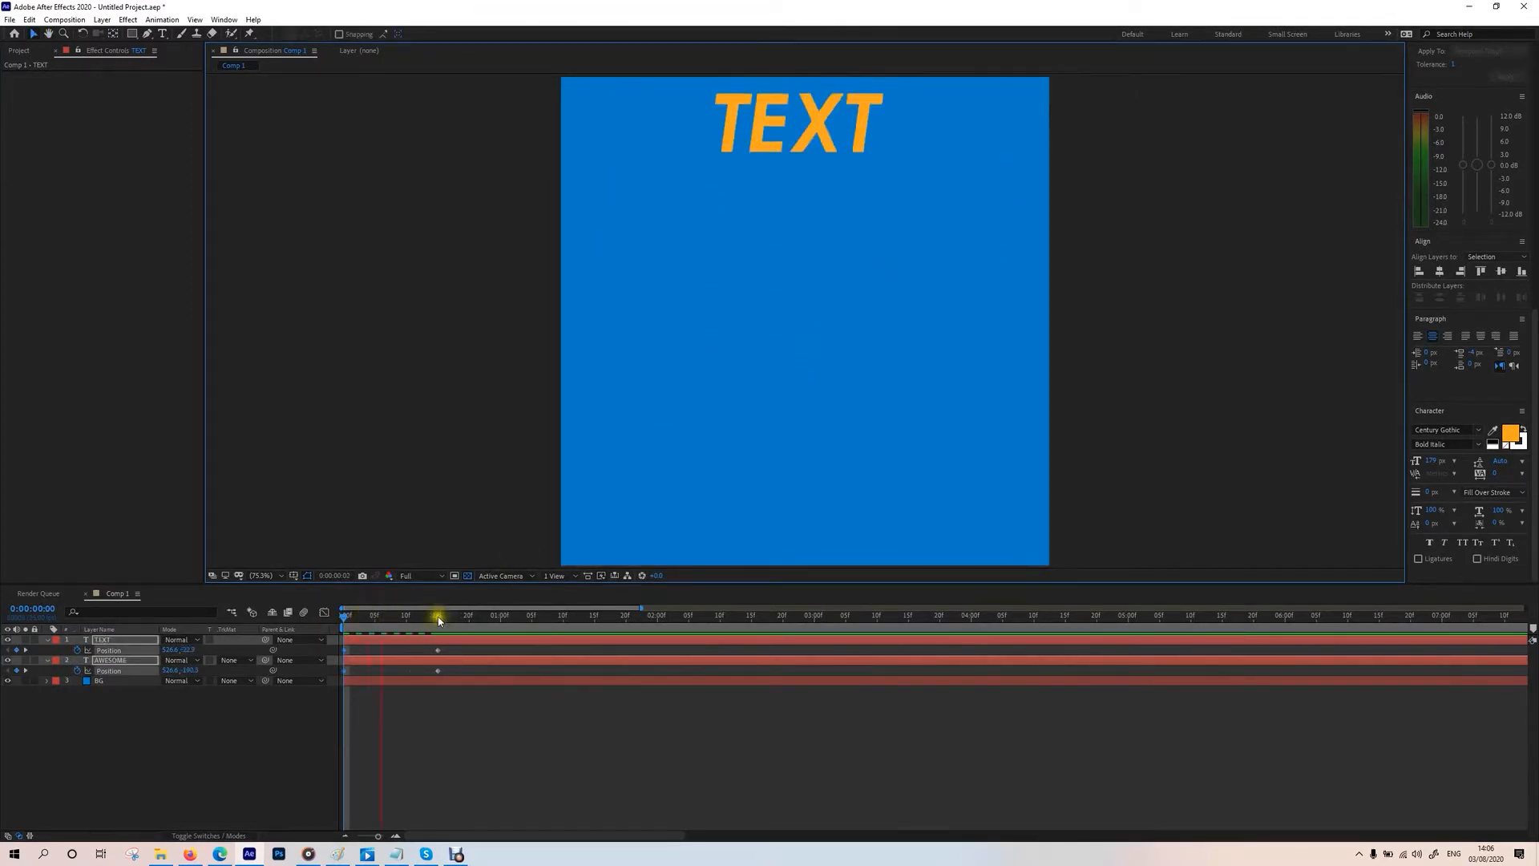
{"action": "left_click_drag", "start_coordinate": [413, 622], "coordinate": [347, 630]}
{"action": "key", "text": "space"}
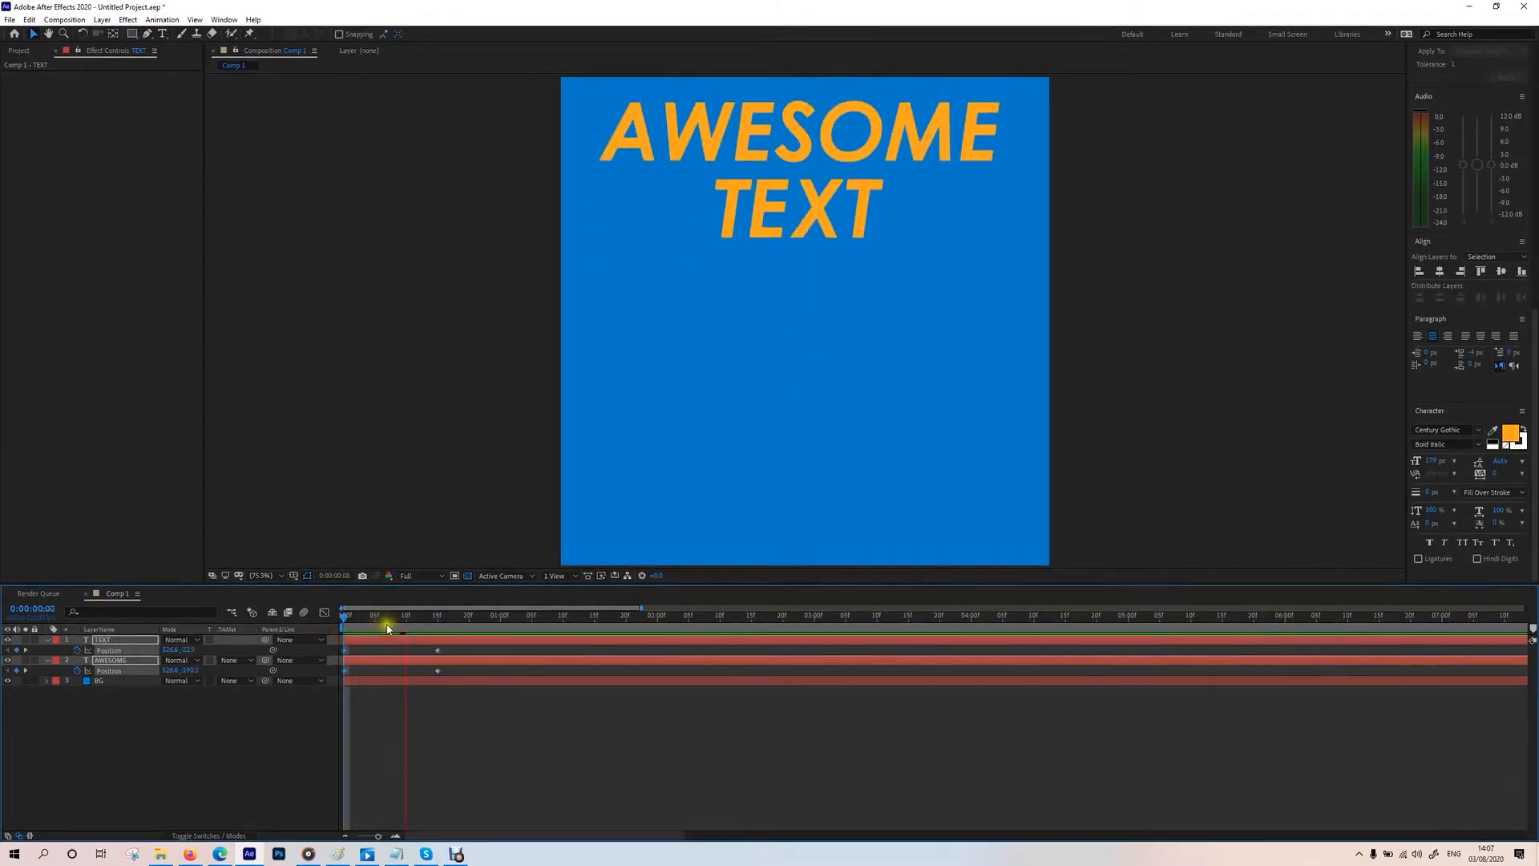
{"action": "key", "text": "space"}
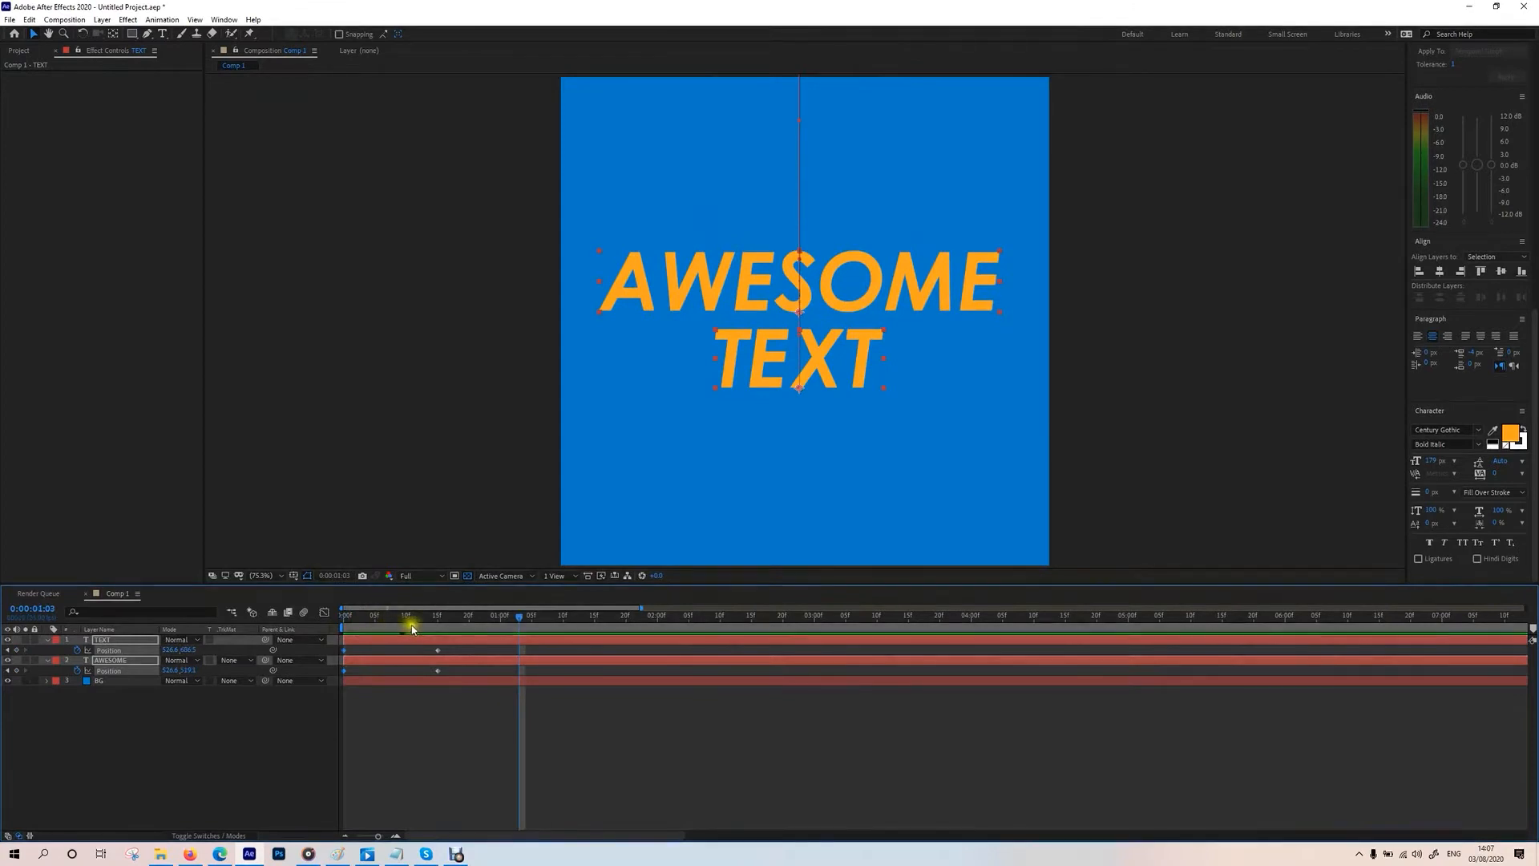
Step: Copy the frame 15 Position keyframes of TEXT and AWESOME to frame 1:00
{"action": "left_click", "coordinate": [438, 626]}
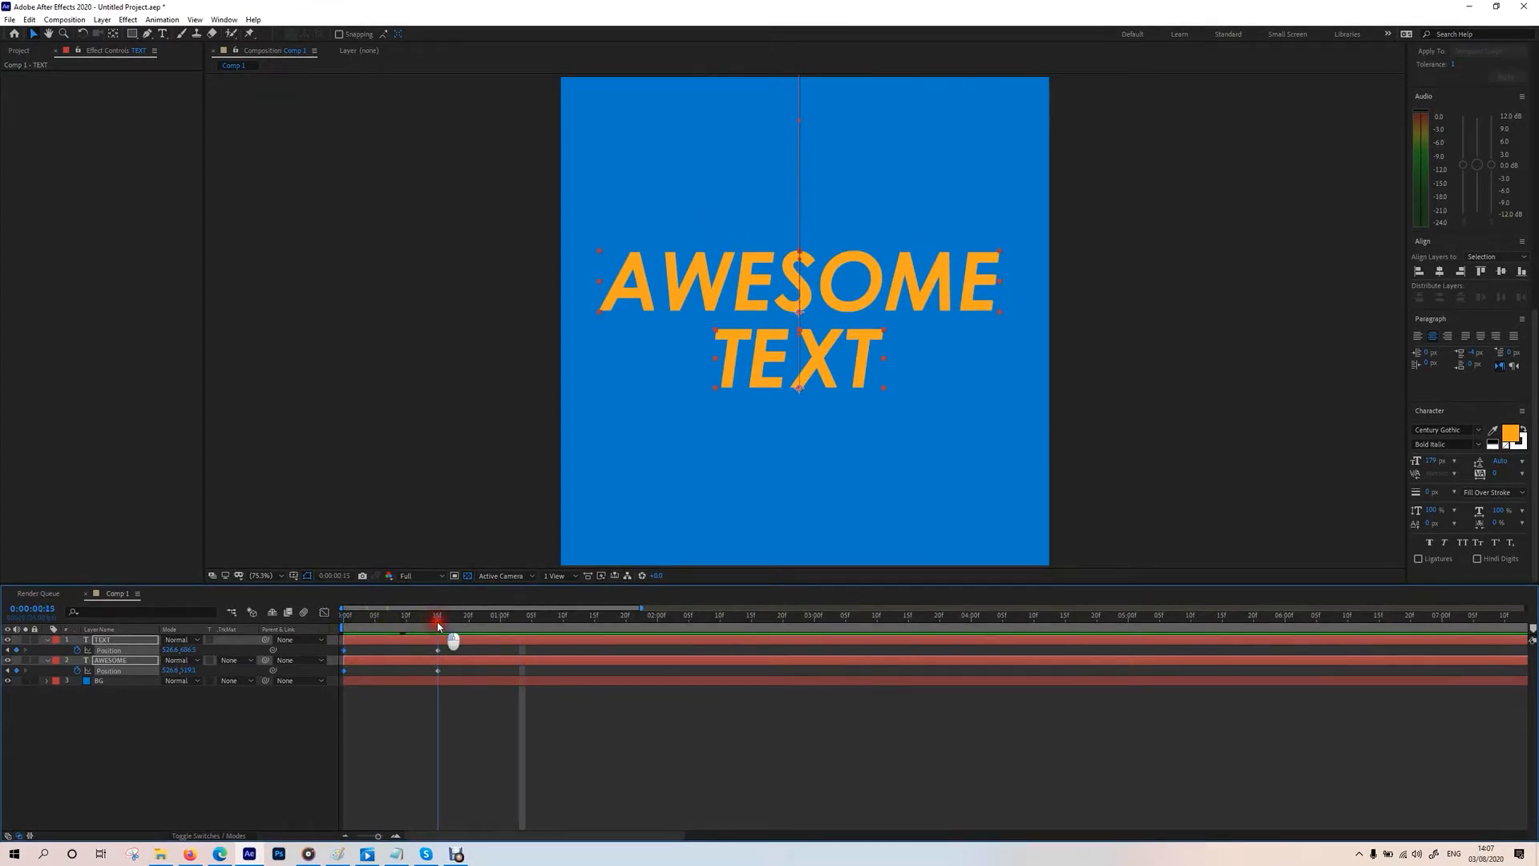
{"action": "left_click", "coordinate": [446, 623]}
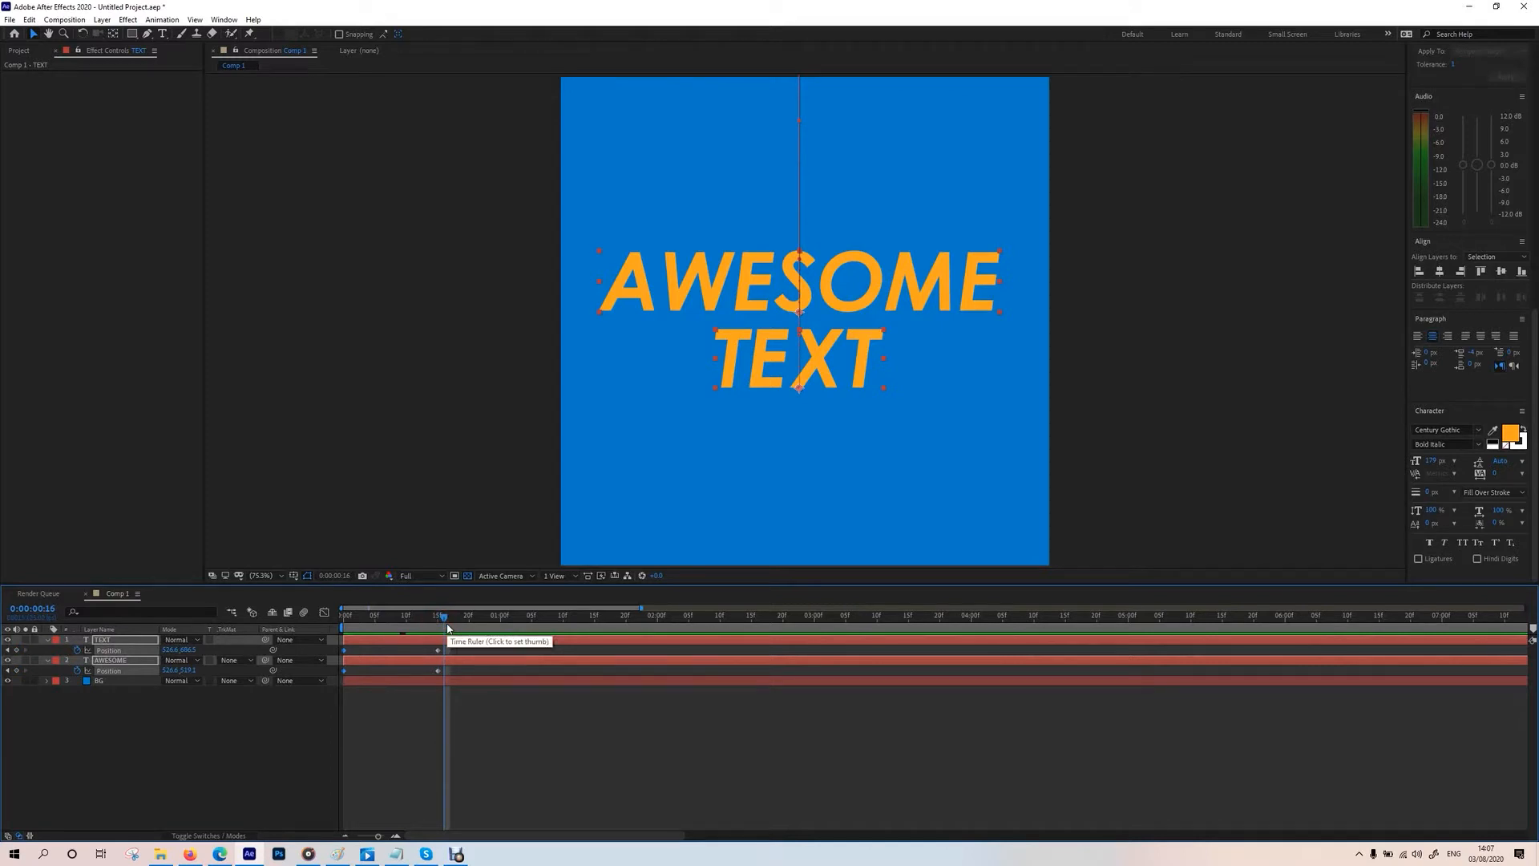
{"action": "left_click", "coordinate": [437, 618]}
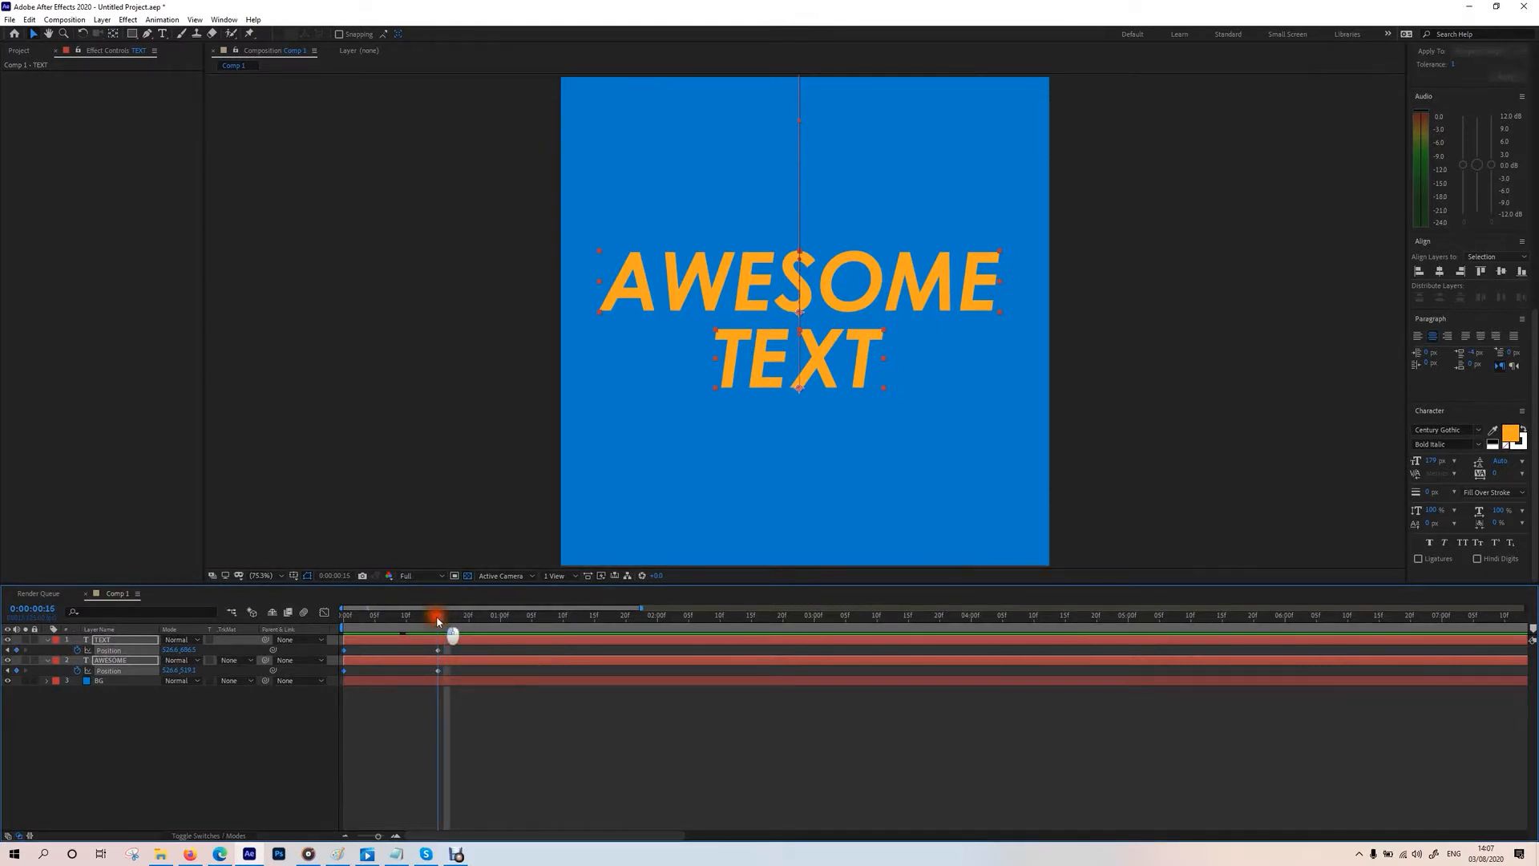
{"action": "left_click_drag", "start_coordinate": [439, 621], "coordinate": [501, 634]}
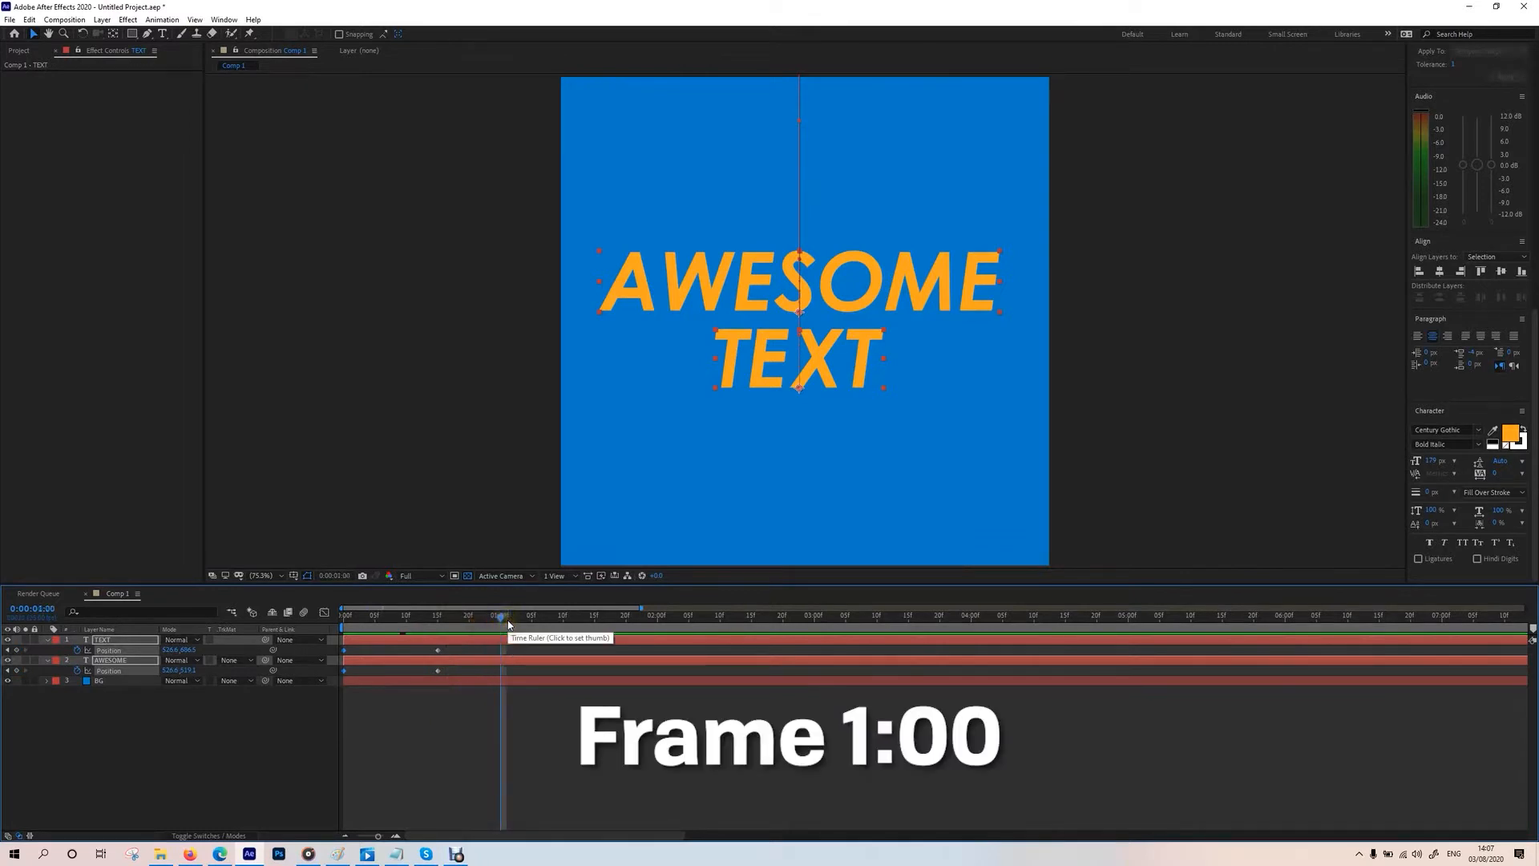
{"action": "left_click", "coordinate": [441, 655]}
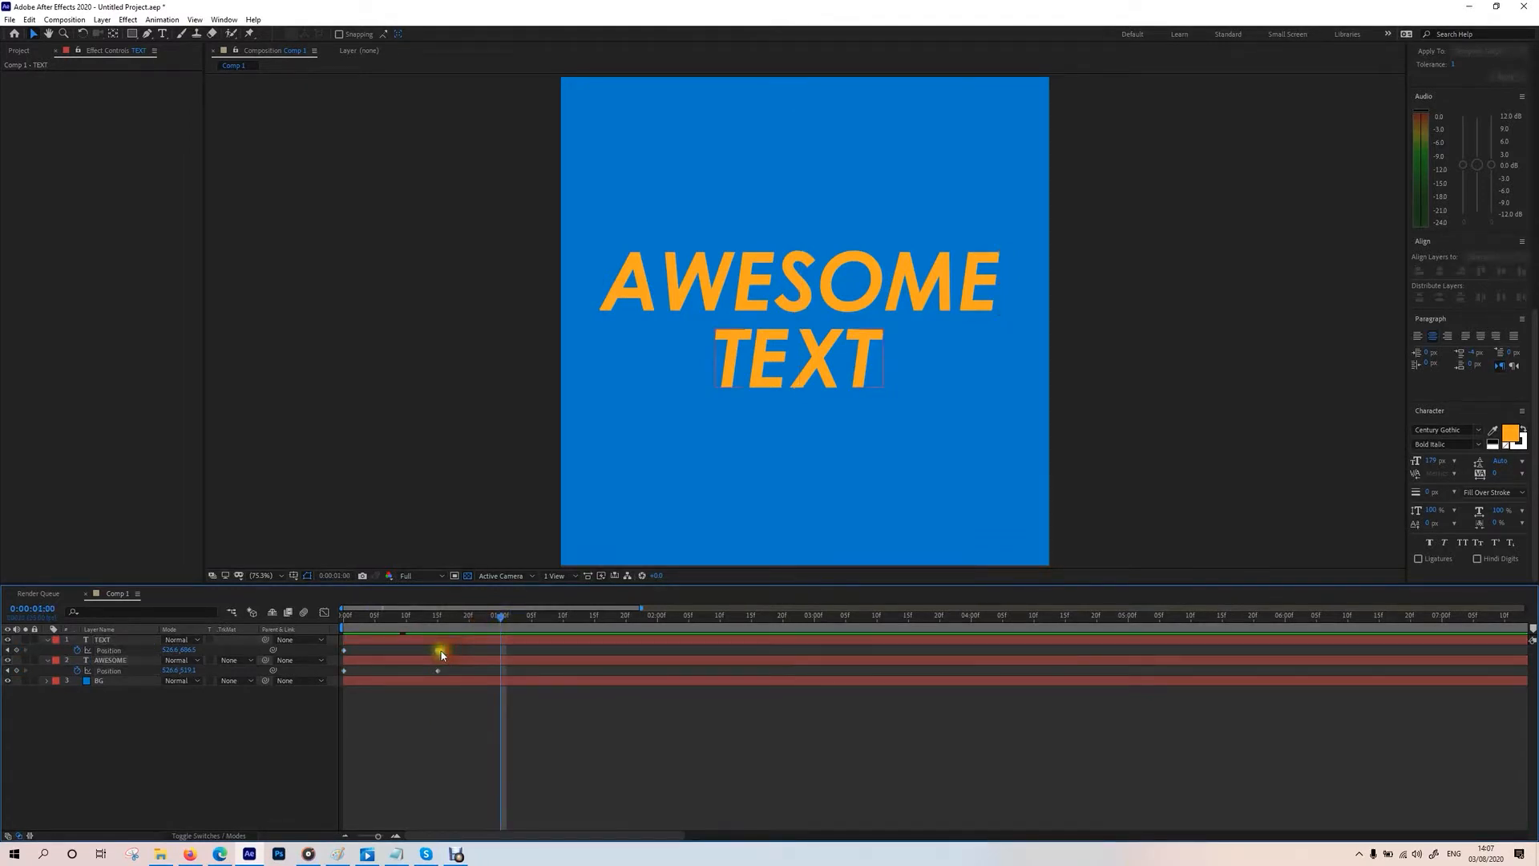
{"action": "left_click", "coordinate": [439, 651]}
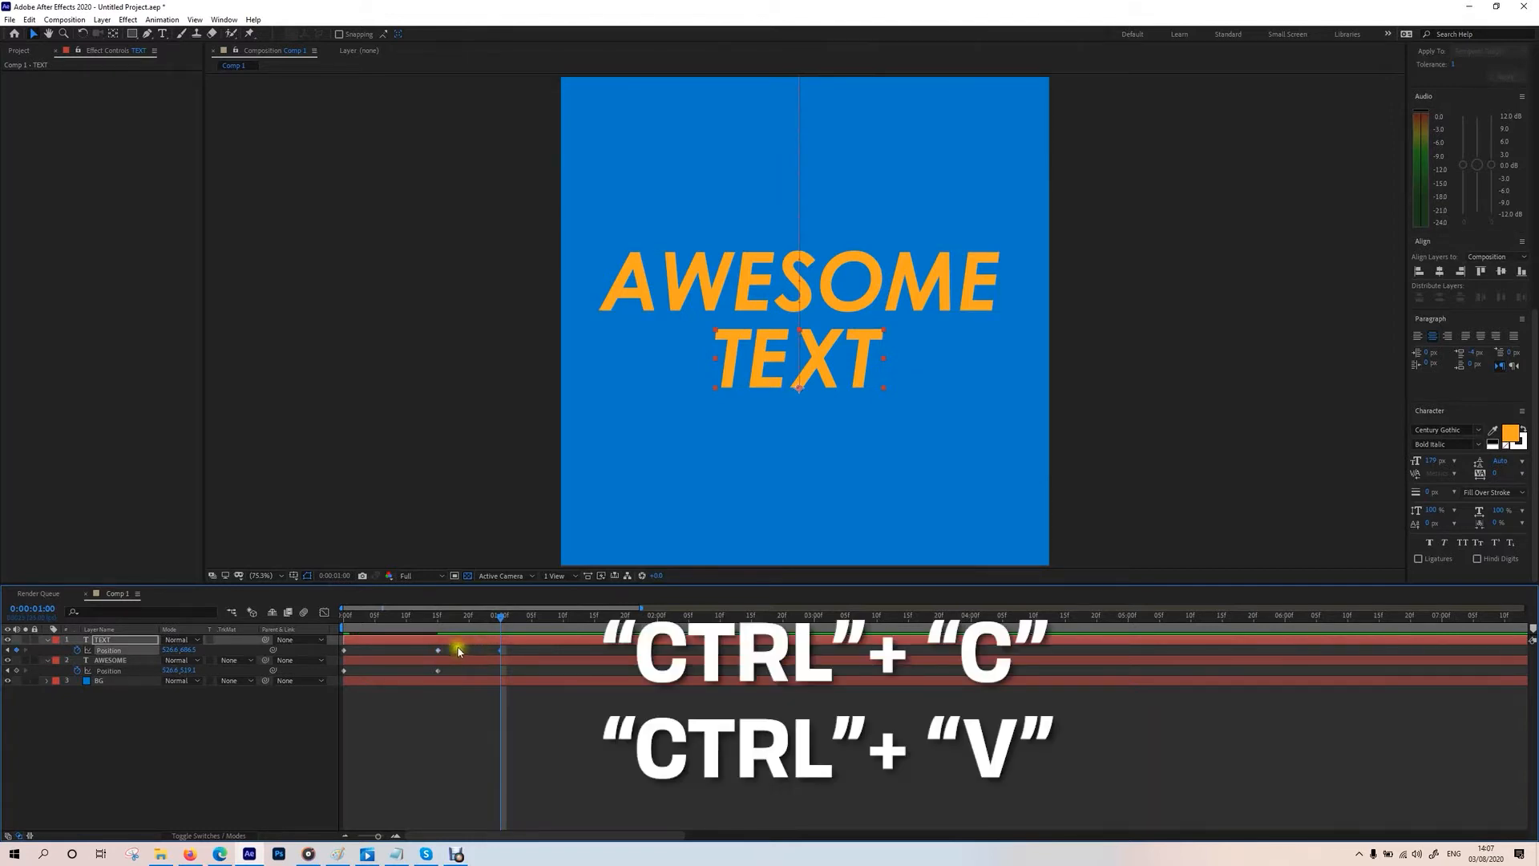
{"action": "left_click", "coordinate": [440, 671]}
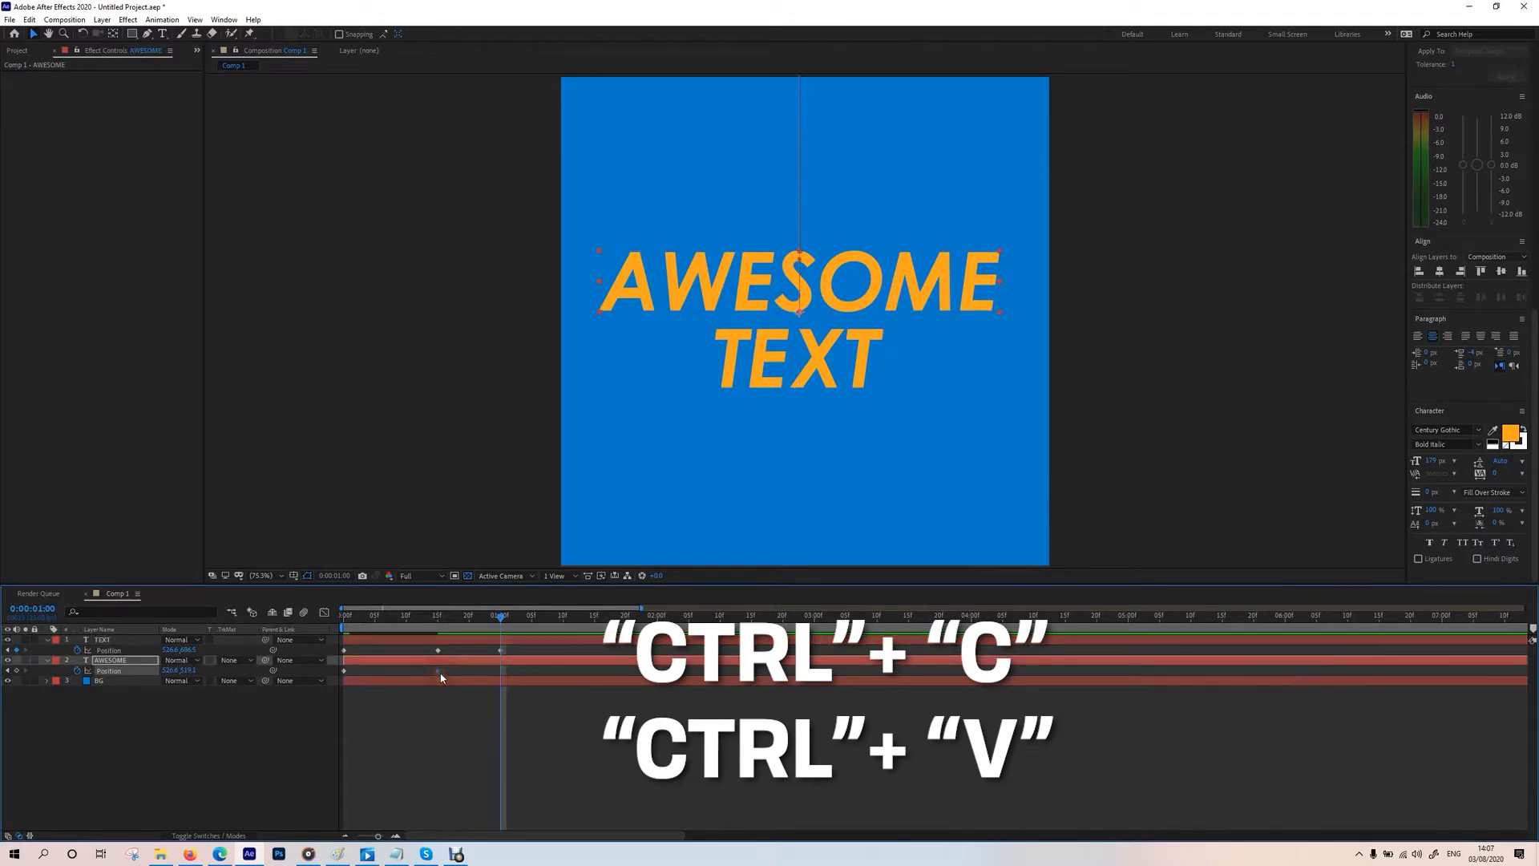
{"action": "key", "text": "ctrl+v"}
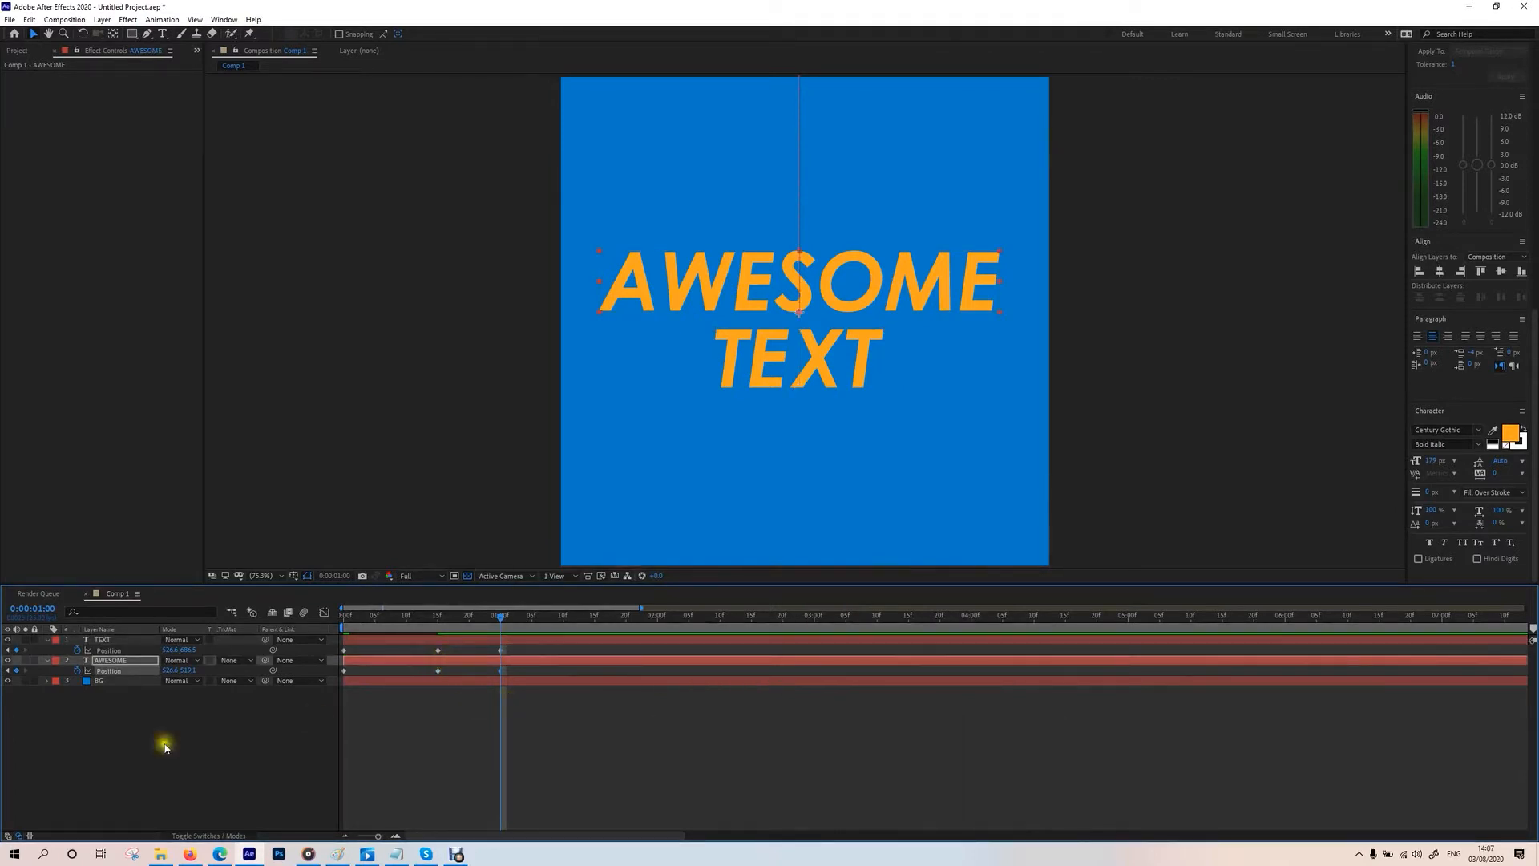
{"action": "left_click", "coordinate": [472, 737]}
Step: At frame 20, move both text layers straight up 50 px to create a bounce, and preview the animation
{"action": "left_click", "coordinate": [462, 619]}
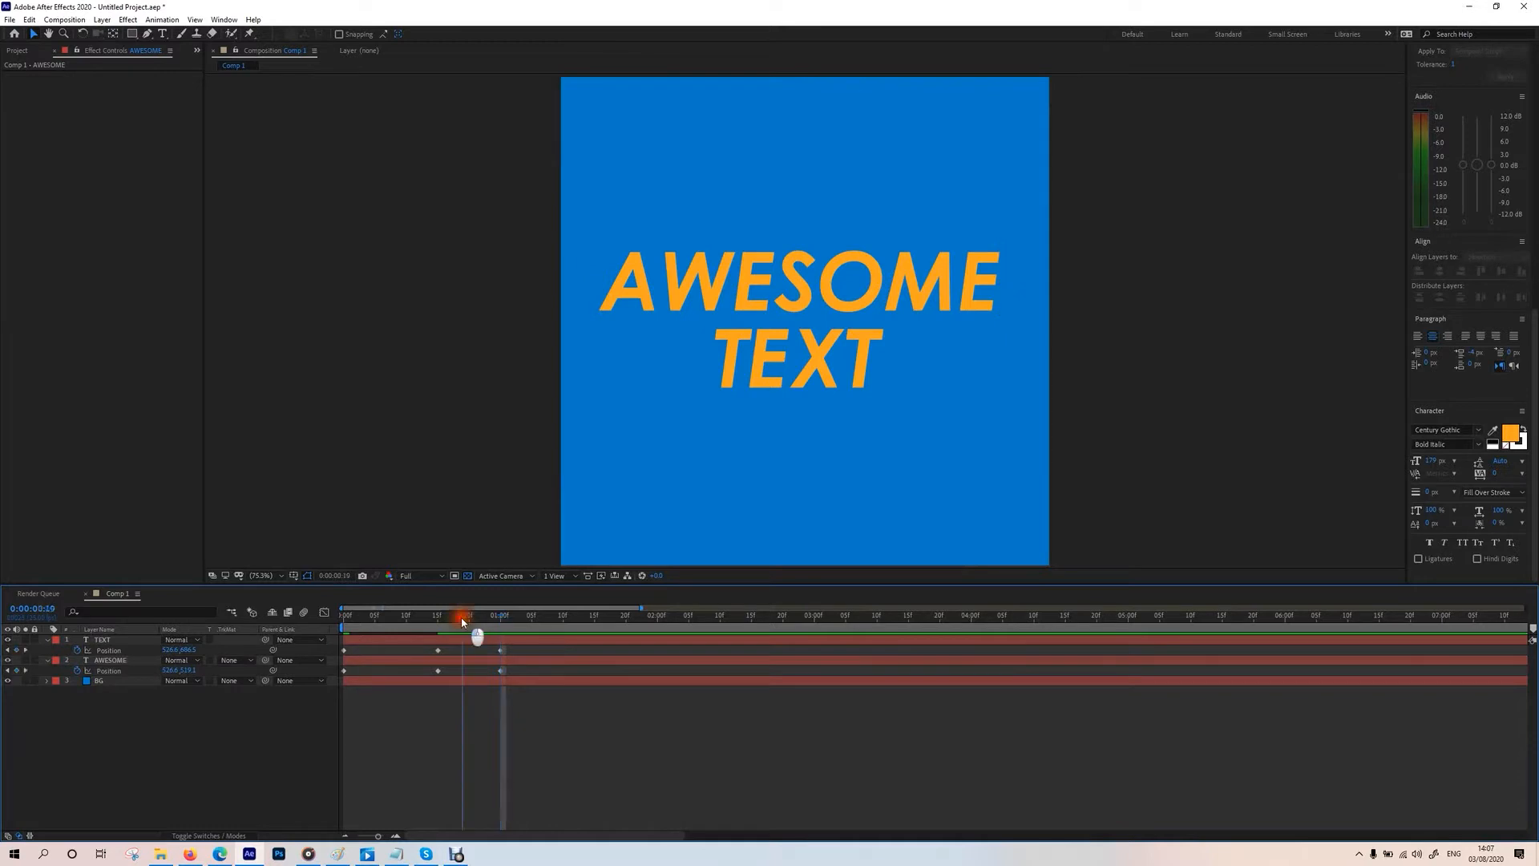
{"action": "left_click_drag", "start_coordinate": [464, 620], "coordinate": [471, 627]}
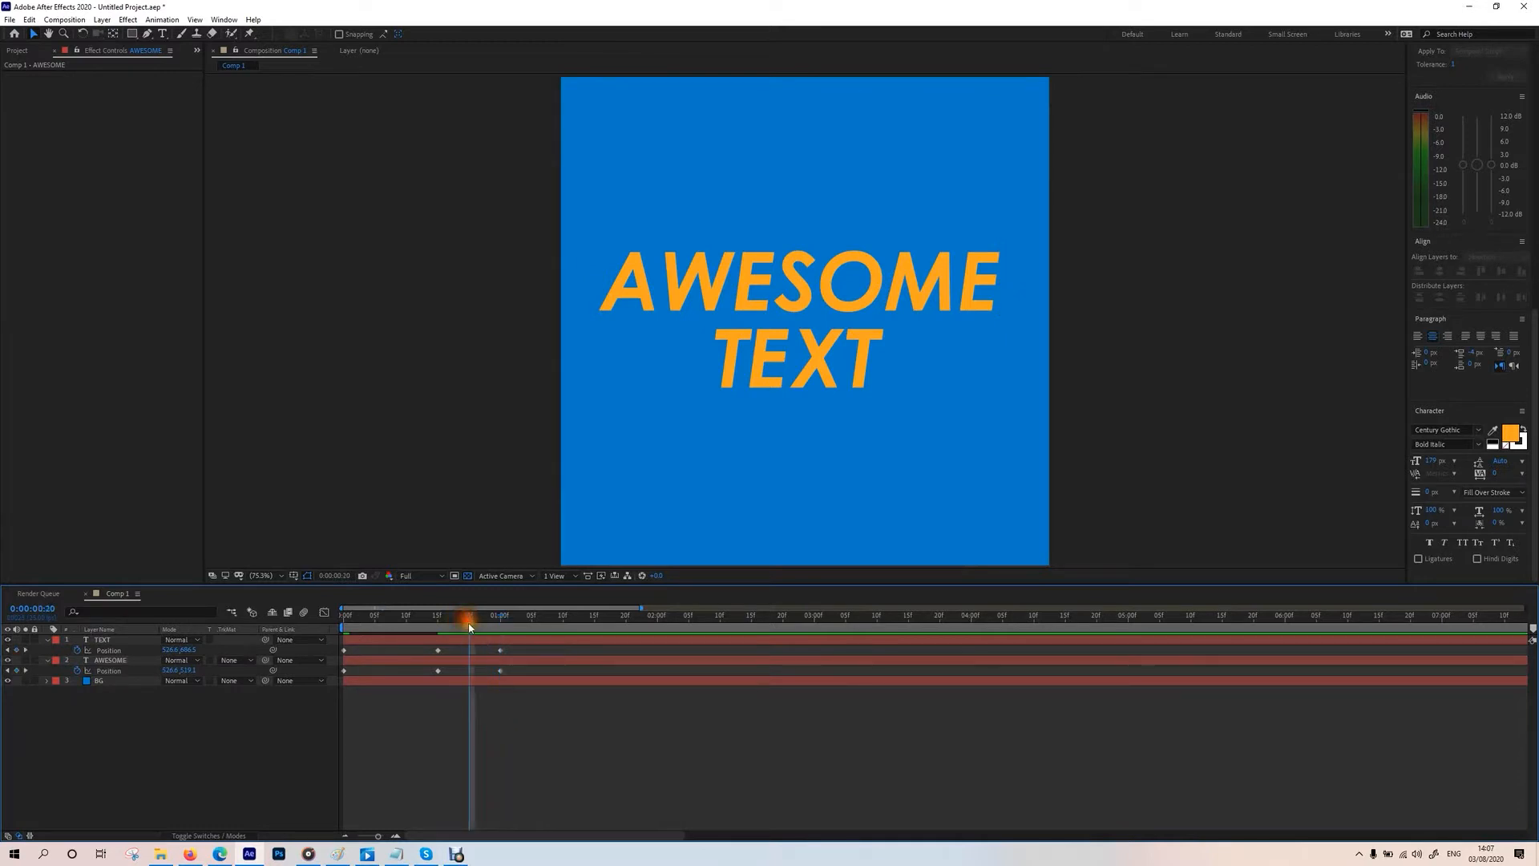
{"action": "left_click", "coordinate": [815, 391]}
{"action": "left_click", "coordinate": [844, 298], "text": "shift"}
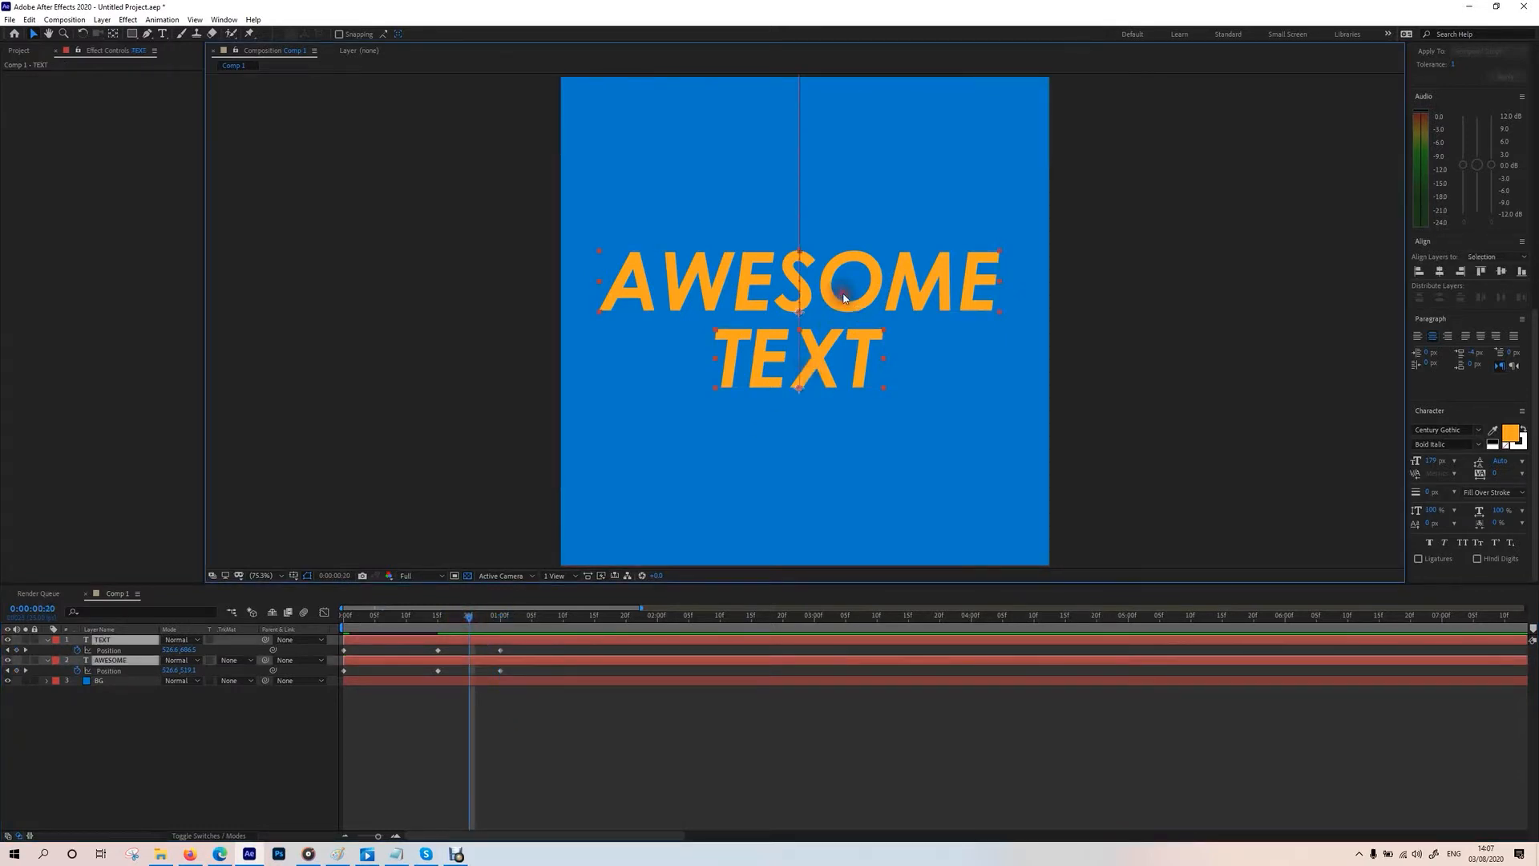
{"action": "key", "text": "shift+Up"}
{"action": "key", "text": "shift+Up"}
{"action": "key", "text": "shift+Up"}
{"action": "key", "text": "shift+Up"}
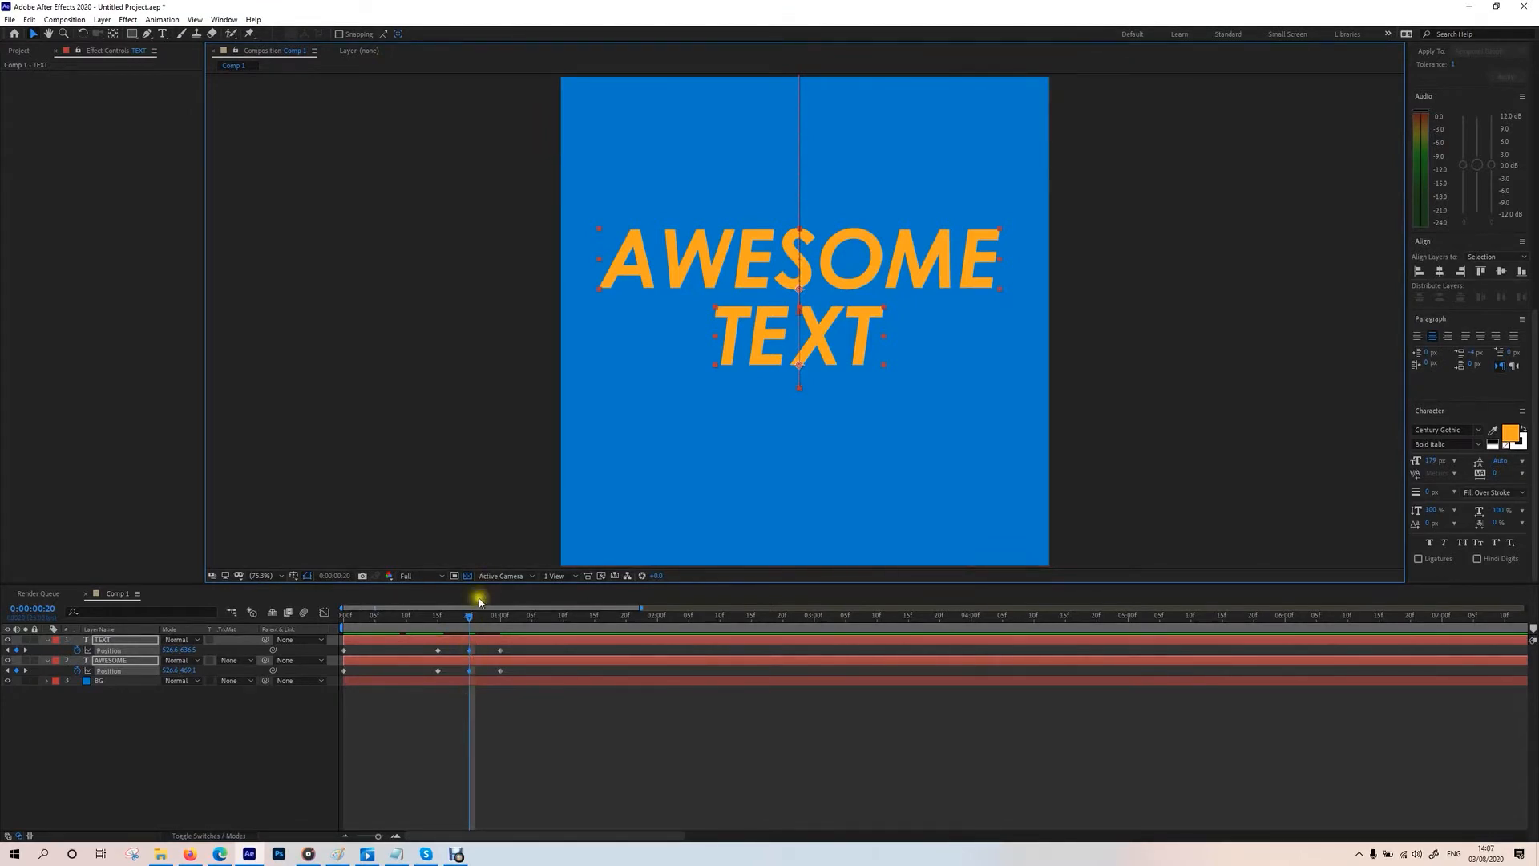
{"action": "left_click_drag", "start_coordinate": [452, 619], "coordinate": [321, 649]}
{"action": "key", "text": "space"}
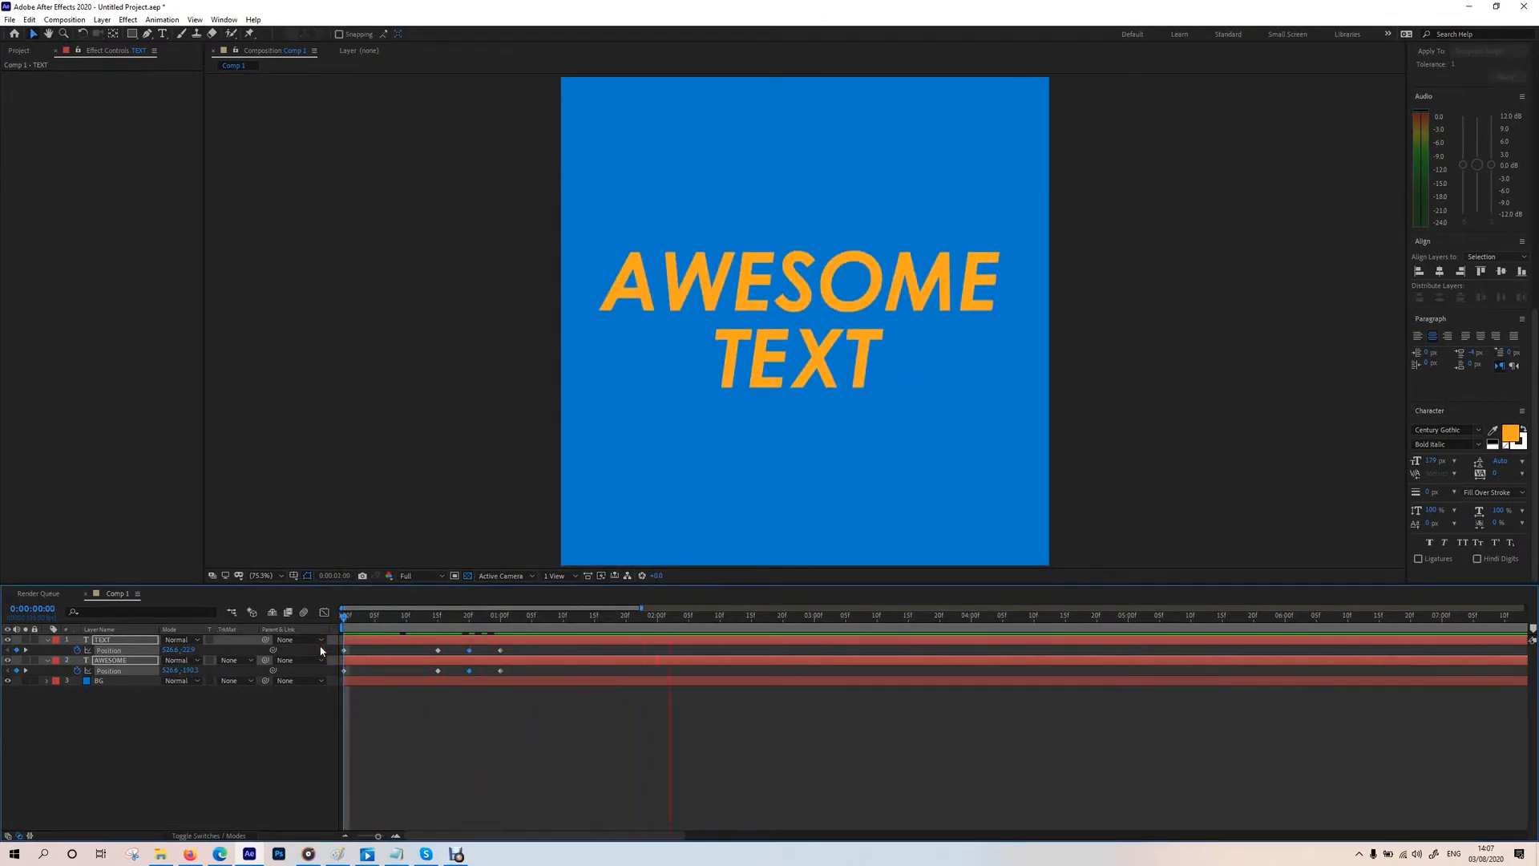
Step: Slow the bounce by moving both layers' raised keyframes to about frame 23 and their landing keyframes to about 1:07, then preview it
{"action": "left_click", "coordinate": [446, 676]}
{"action": "left_click_drag", "start_coordinate": [518, 654], "coordinate": [544, 677]}
{"action": "left_click_drag", "start_coordinate": [505, 615], "coordinate": [312, 617]}
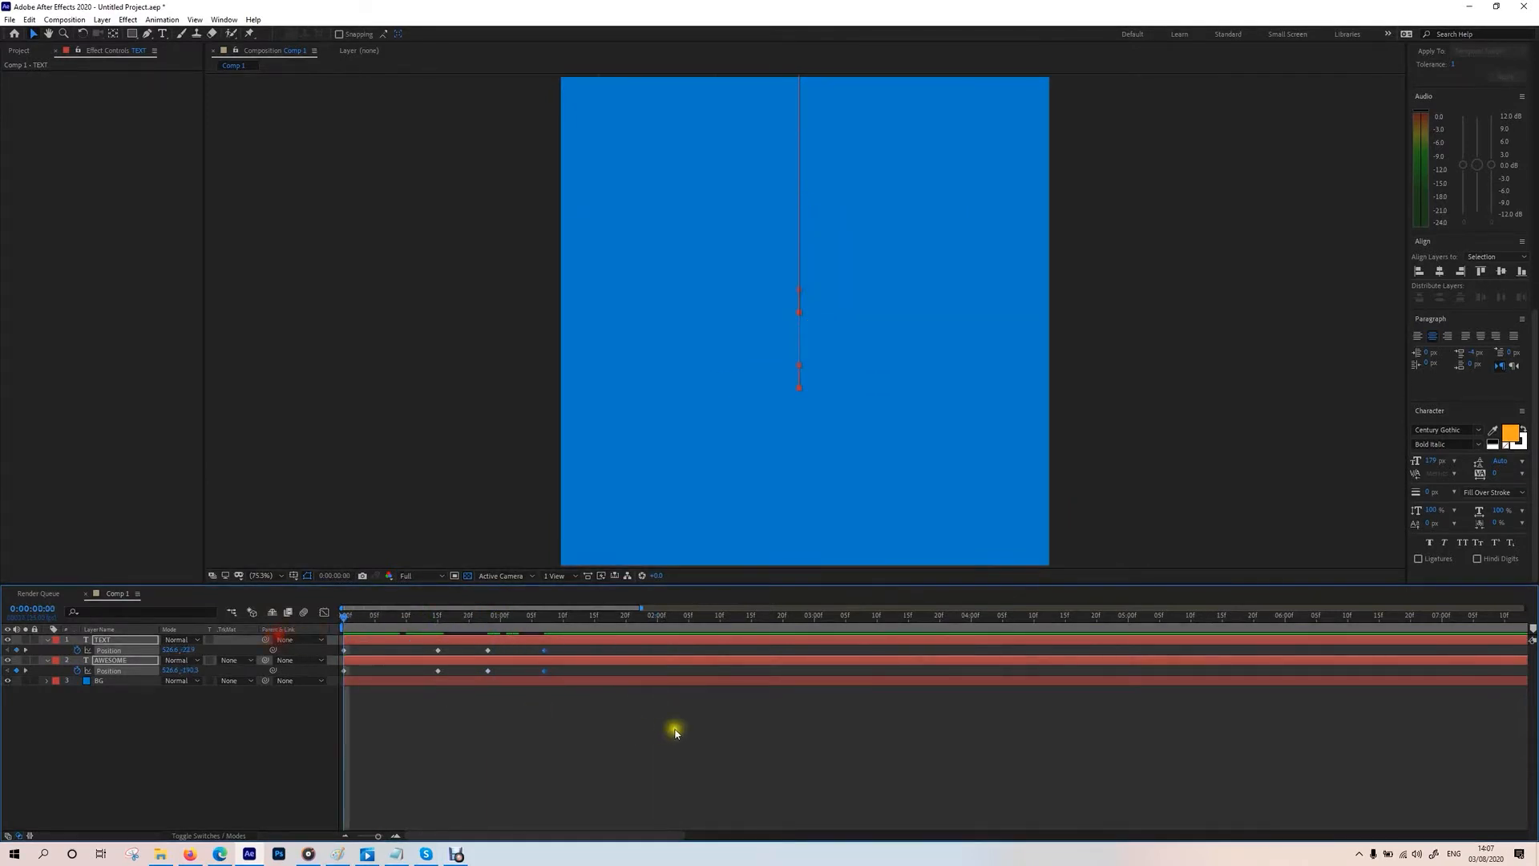
{"action": "key", "text": "space"}
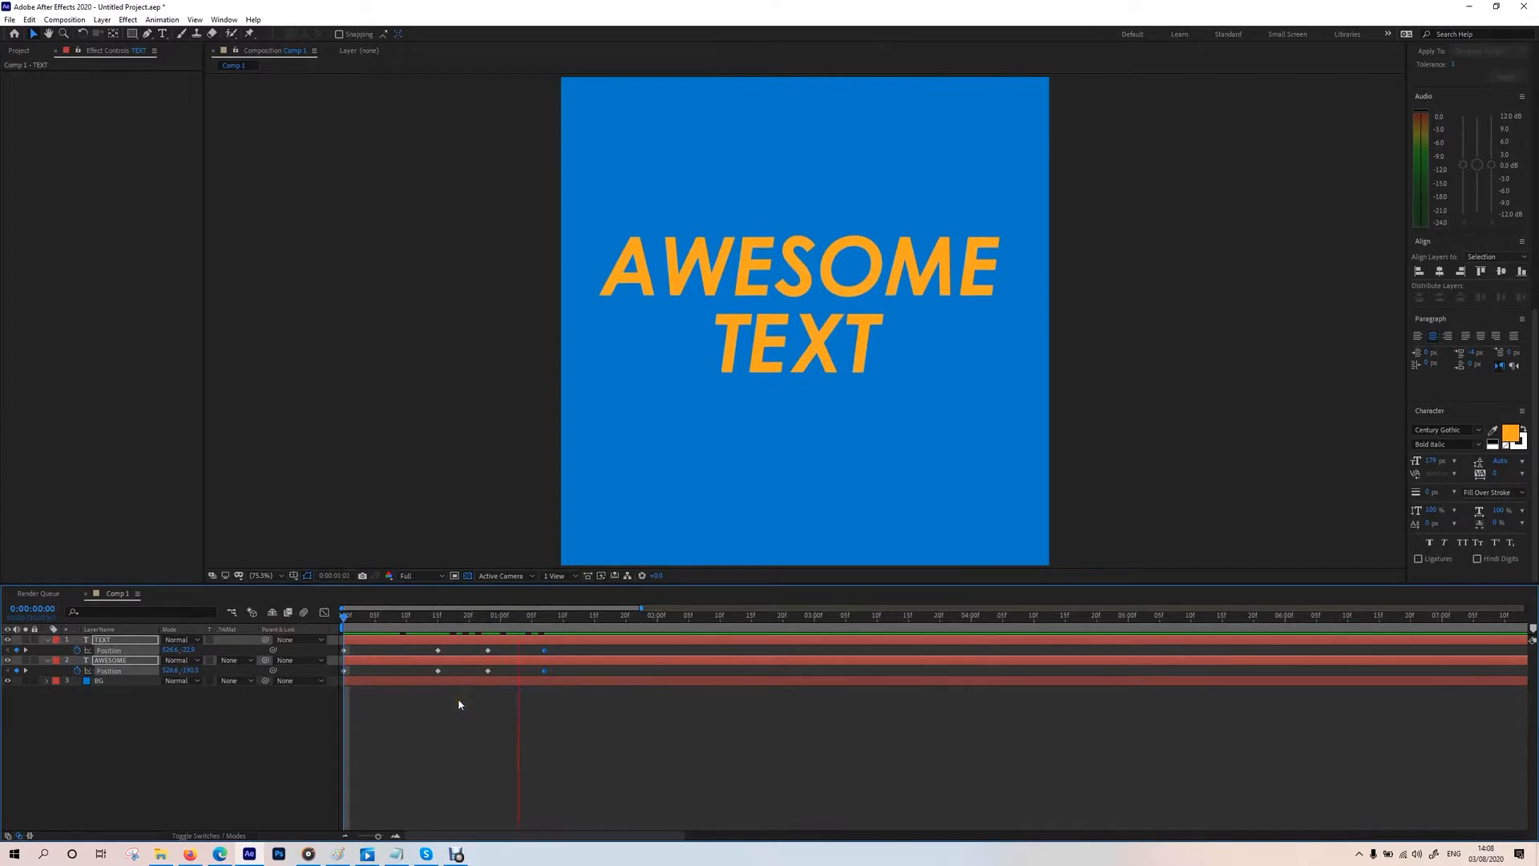
{"action": "key", "text": "space"}
{"action": "left_click", "coordinate": [594, 711]}
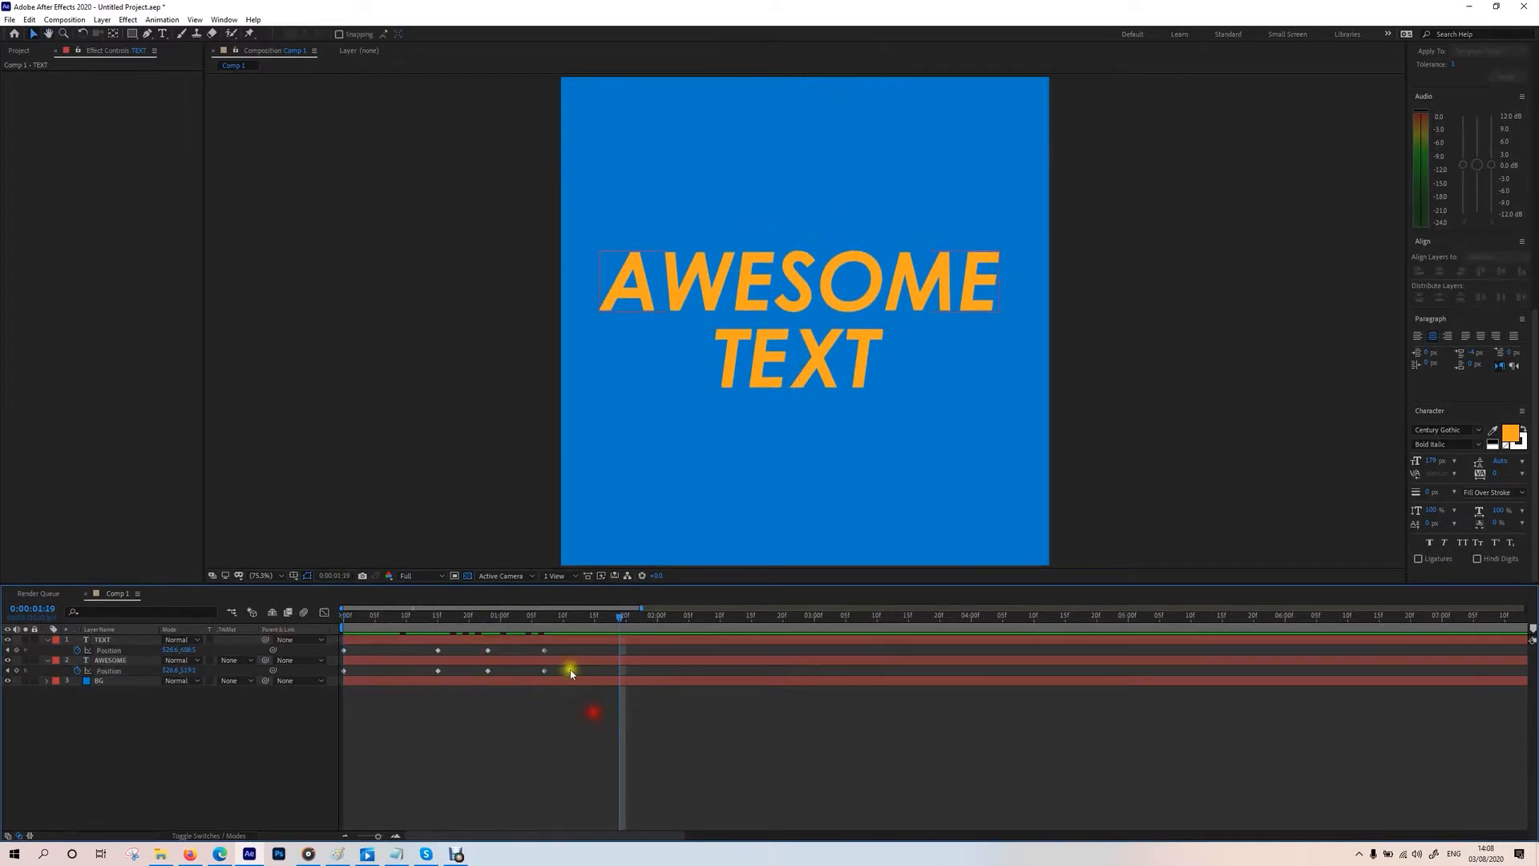
{"action": "left_click_drag", "start_coordinate": [517, 616], "coordinate": [275, 619]}
{"action": "key", "text": "space"}
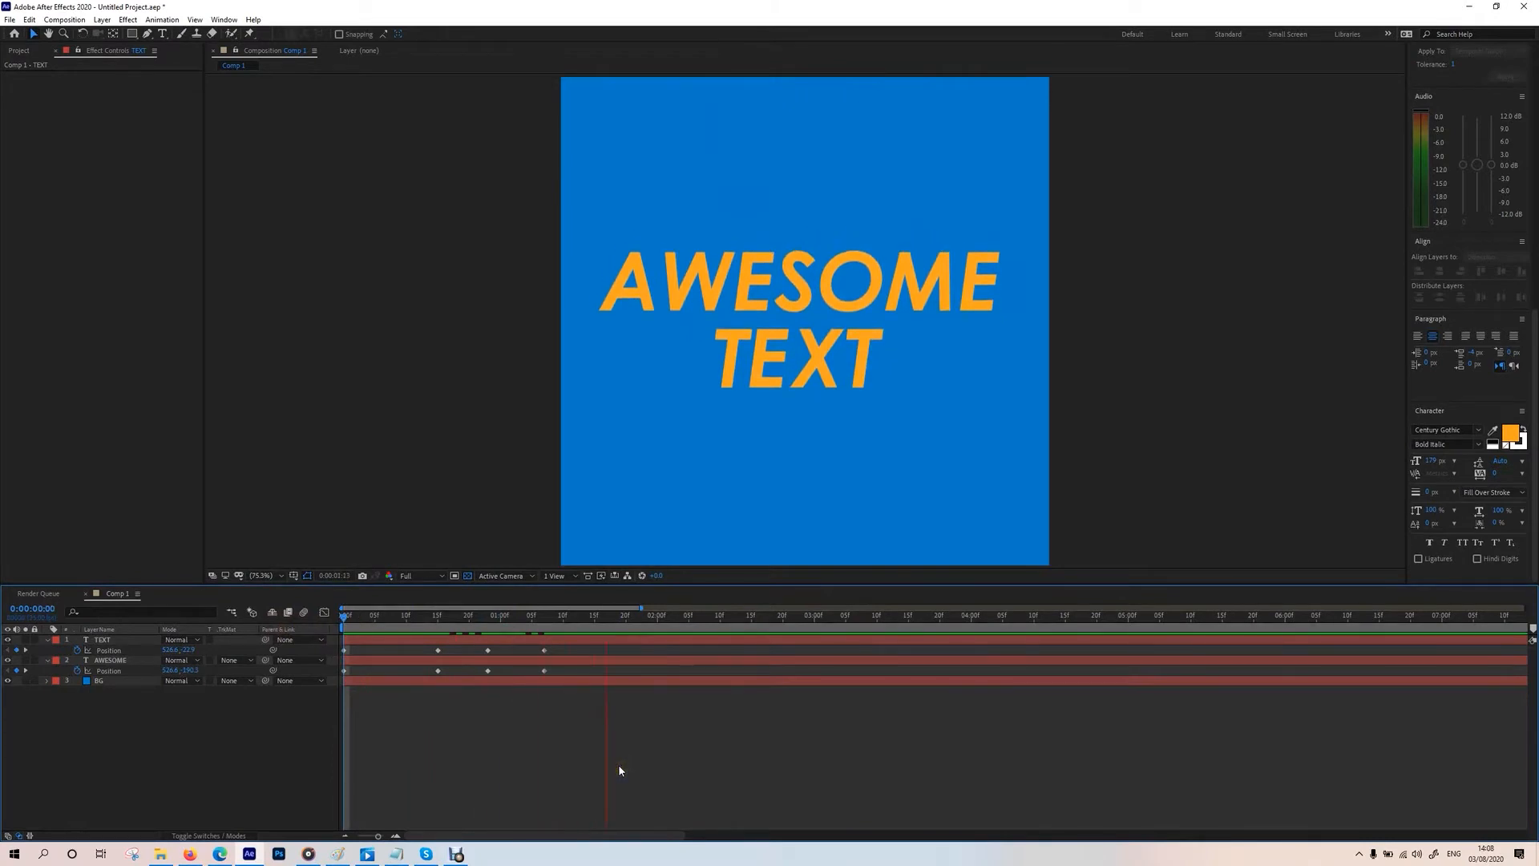
{"action": "key", "text": "space"}
Step: Copy the last Position keyframes of TEXT and AWESOME to frame 3:00
{"action": "left_click_drag", "start_coordinate": [533, 629], "coordinate": [796, 670]}
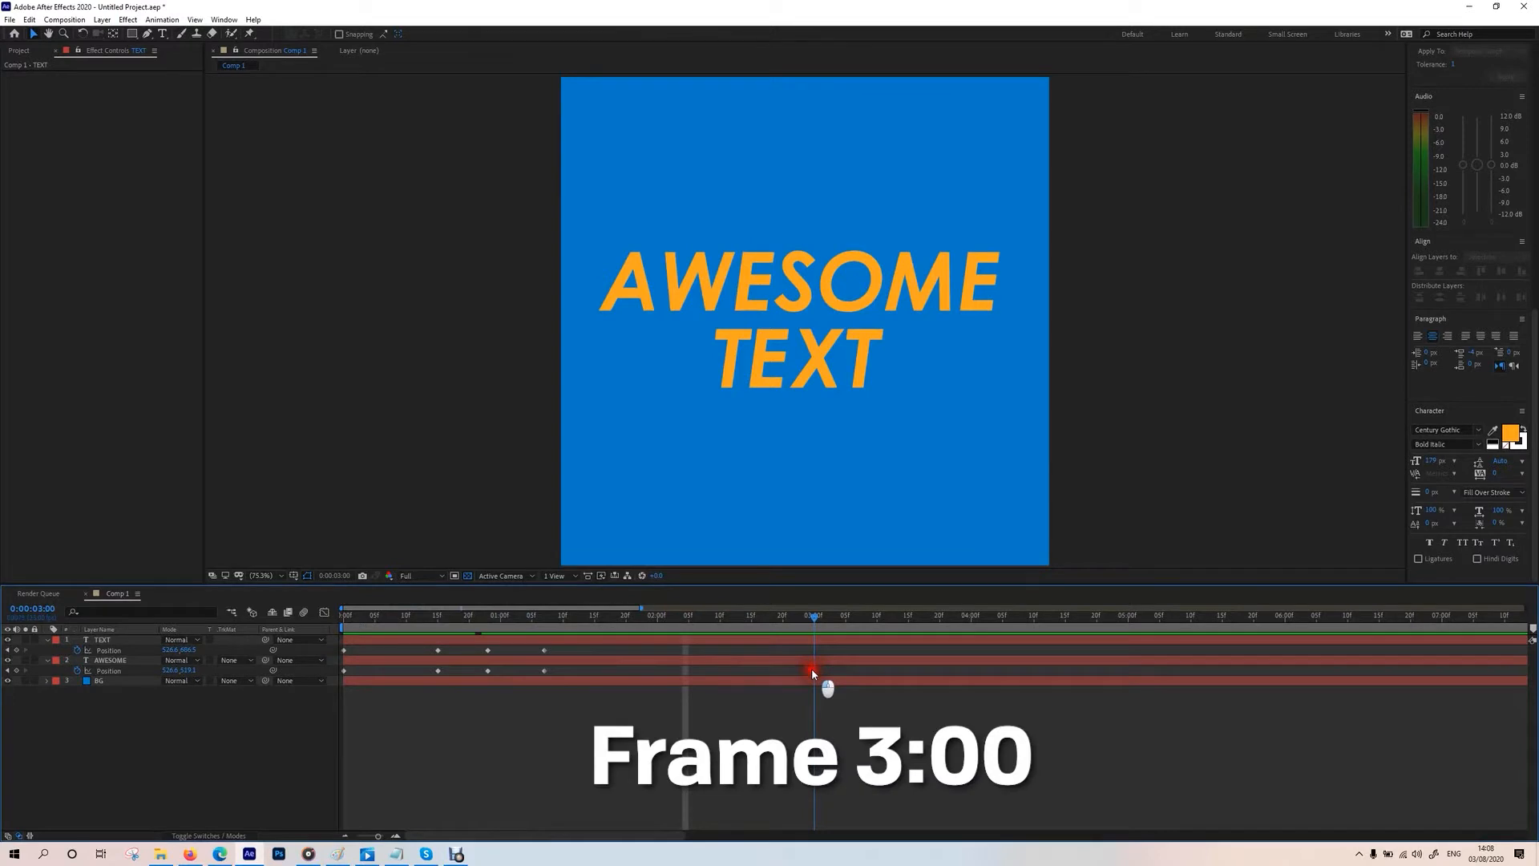
{"action": "left_click", "coordinate": [561, 654]}
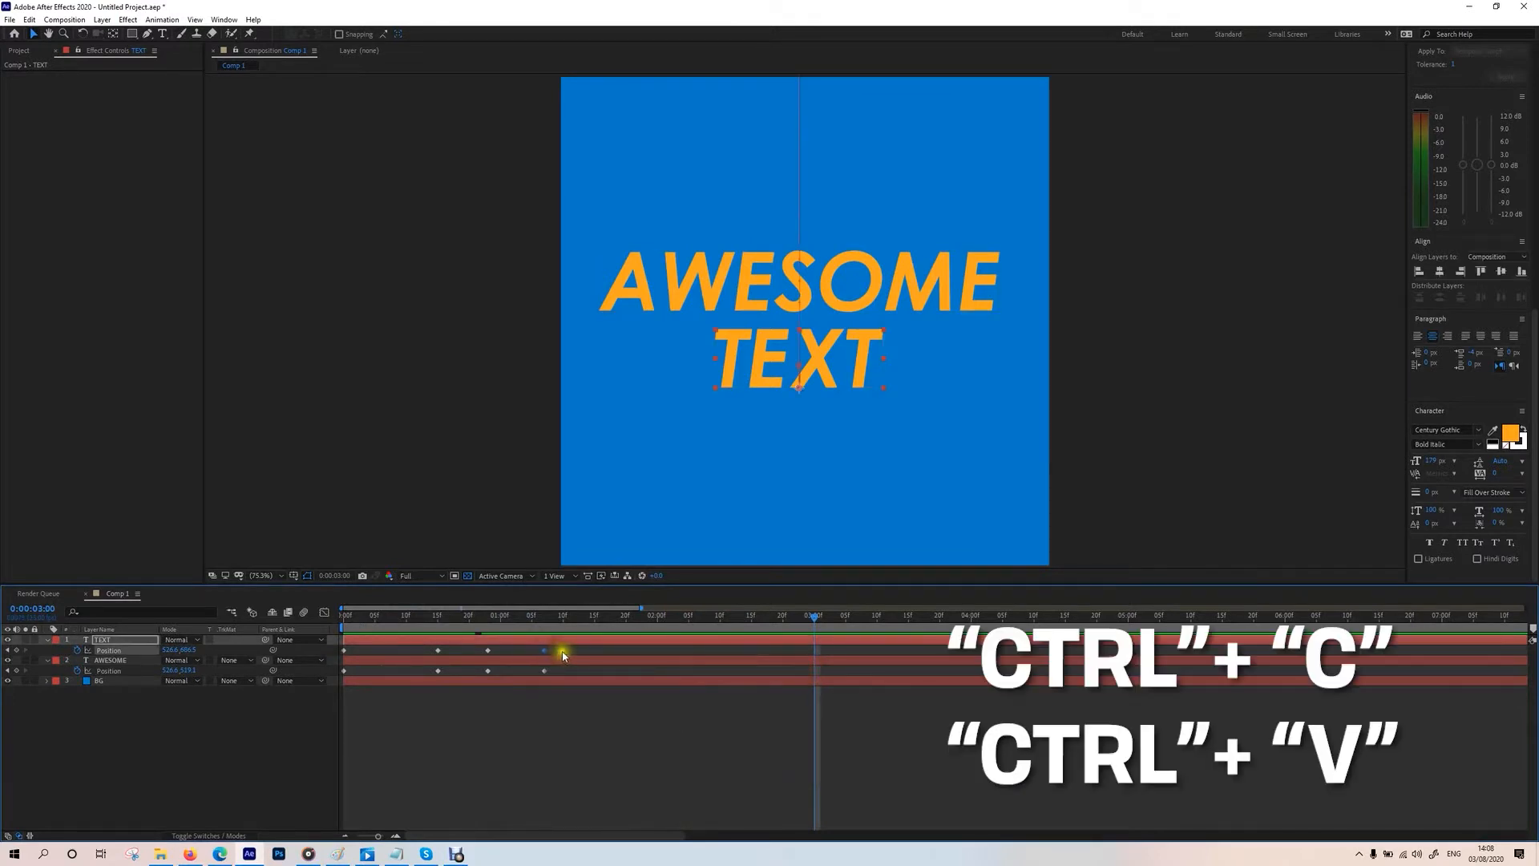
{"action": "key", "text": "ctrl+c"}
{"action": "key", "text": "ctrl+v"}
{"action": "left_click", "coordinate": [544, 670]}
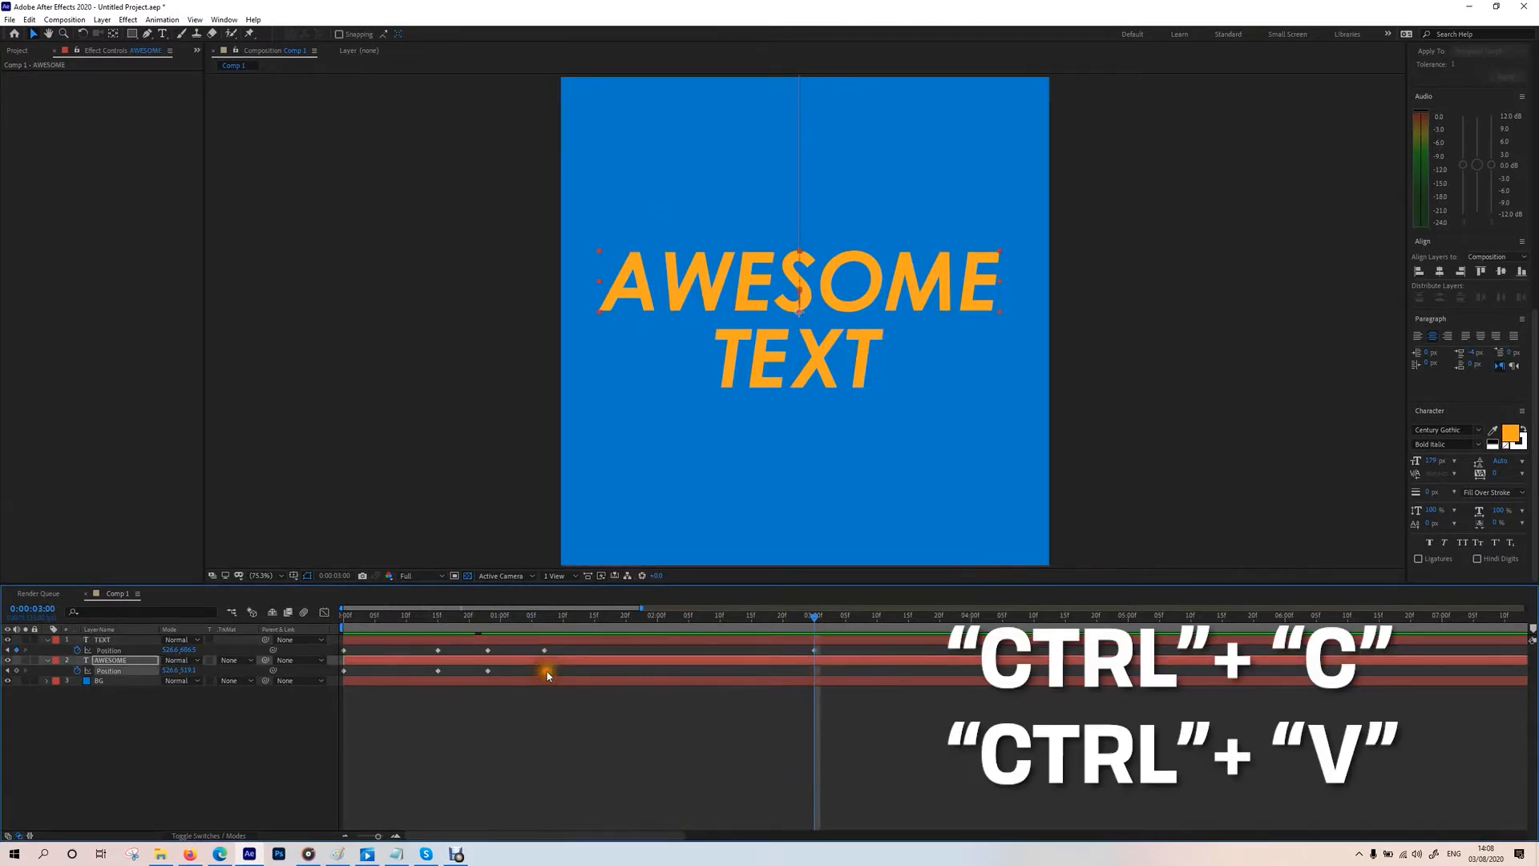
Step: At frame 3:10, move both text layers straight down until they are completely out of the composition
{"action": "left_click_drag", "start_coordinate": [565, 628], "coordinate": [878, 671]}
{"action": "left_click", "coordinate": [827, 361], "text": "shift"}
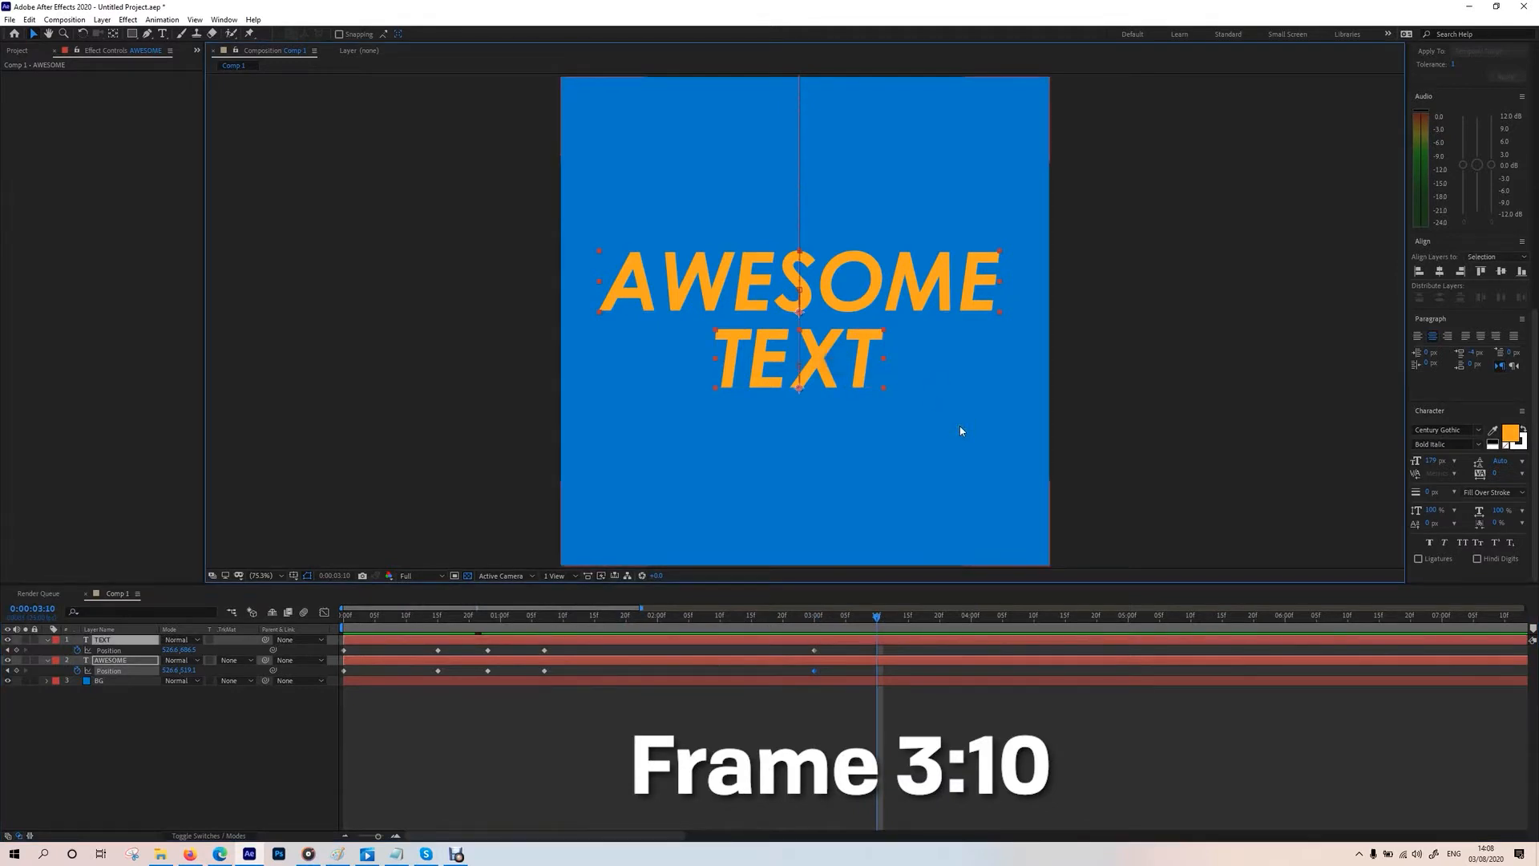
{"action": "key", "text": "shift+Down"}
{"action": "key", "text": "shift+Down"}
{"action": "key", "text": "shift+Down"}
{"action": "key", "text": "shift+Down"}
{"action": "key", "text": "shift+Down"}
{"action": "key", "text": "shift+Down"}
{"action": "key", "text": "shift+Down"}
{"action": "key", "text": "shift+Down"}
{"action": "key", "text": "shift+Down"}
{"action": "key", "text": "shift+Down"}
{"action": "key", "text": "shift+Down"}
{"action": "key", "text": "shift+Down"}
{"action": "key", "text": "shift+Down"}
{"action": "key", "text": "shift+Down"}
{"action": "key", "text": "shift+Down"}
{"action": "key", "text": "shift+Down"}
{"action": "key", "text": "shift+Down"}
{"action": "key", "text": "shift+Down"}
{"action": "key", "text": "shift+Down"}
{"action": "key", "text": "shift+Down"}
{"action": "key", "text": "shift+Down"}
{"action": "key", "text": "shift+Down"}
{"action": "key", "text": "shift+Down"}
{"action": "key", "text": "shift+Down"}
{"action": "key", "text": "shift+Down"}
{"action": "key", "text": "shift+Down"}
{"action": "key", "text": "shift+Down"}
{"action": "key", "text": "shift+Down"}
{"action": "key", "text": "shift+Down"}
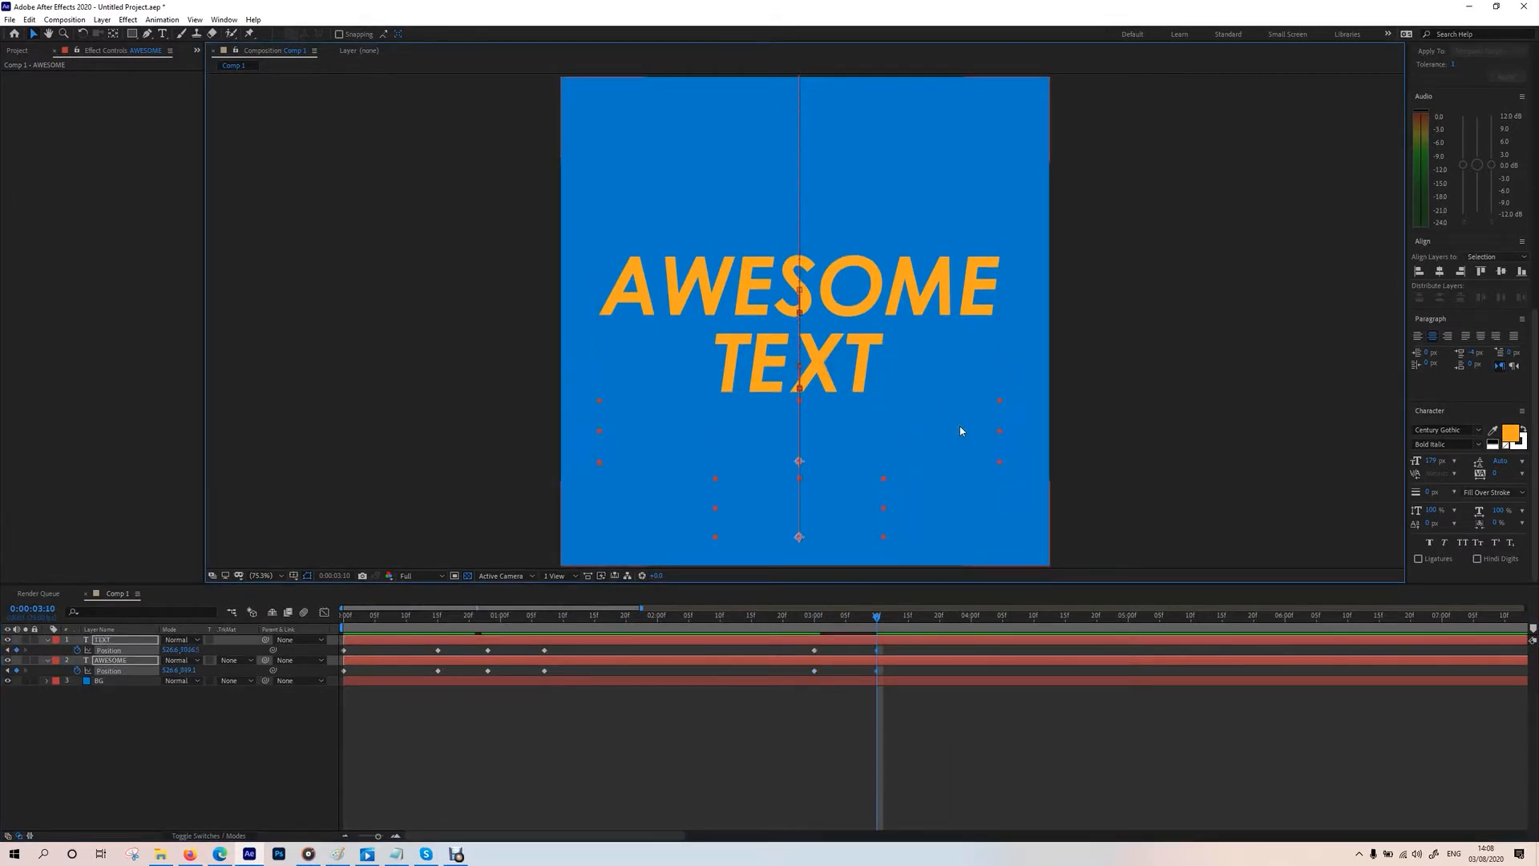
{"action": "key", "text": "shift+Down"}
{"action": "key", "text": "shift+Down"}
{"action": "key", "text": "shift+Down"}
{"action": "key", "text": "shift+Down"}
{"action": "key", "text": "shift+Down"}
{"action": "key", "text": "shift+Down"}
{"action": "key", "text": "shift+Down"}
{"action": "key", "text": "shift+Down"}
{"action": "key", "text": "shift+Down"}
{"action": "key", "text": "shift+Down"}
{"action": "key", "text": "shift+Down"}
{"action": "key", "text": "shift+Down"}
{"action": "key", "text": "shift+Down"}
{"action": "key", "text": "shift+Down"}
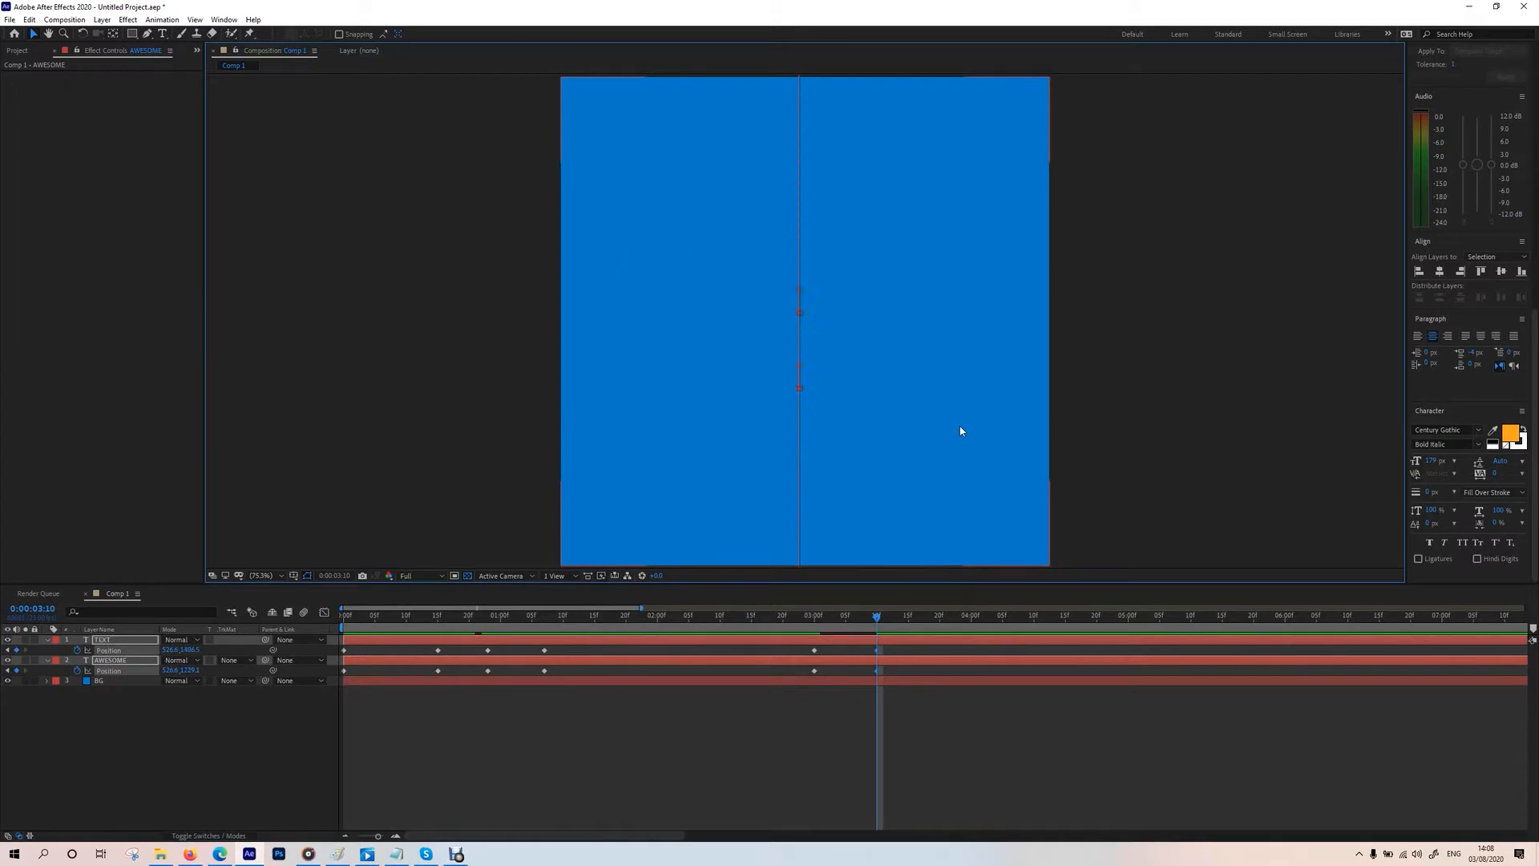
Step: Preview the exit from frame 3:00 and the whole animation from near the start
{"action": "left_click", "coordinate": [663, 350]}
{"action": "left_click", "coordinate": [815, 616]}
{"action": "key", "text": "space"}
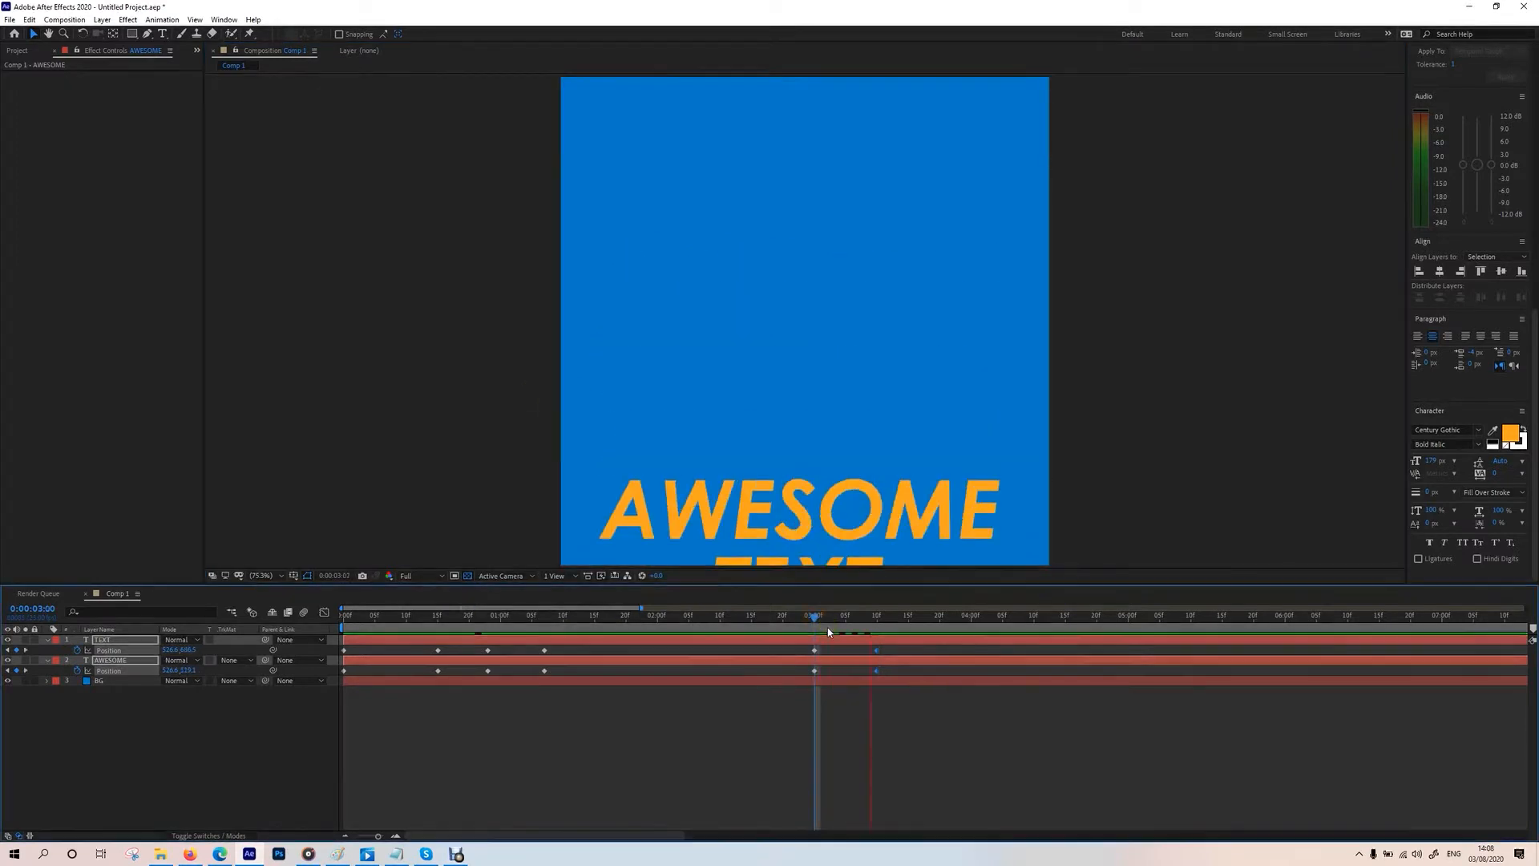
{"action": "key", "text": "space"}
{"action": "left_click_drag", "start_coordinate": [830, 618], "coordinate": [349, 633]}
{"action": "key", "text": "space"}
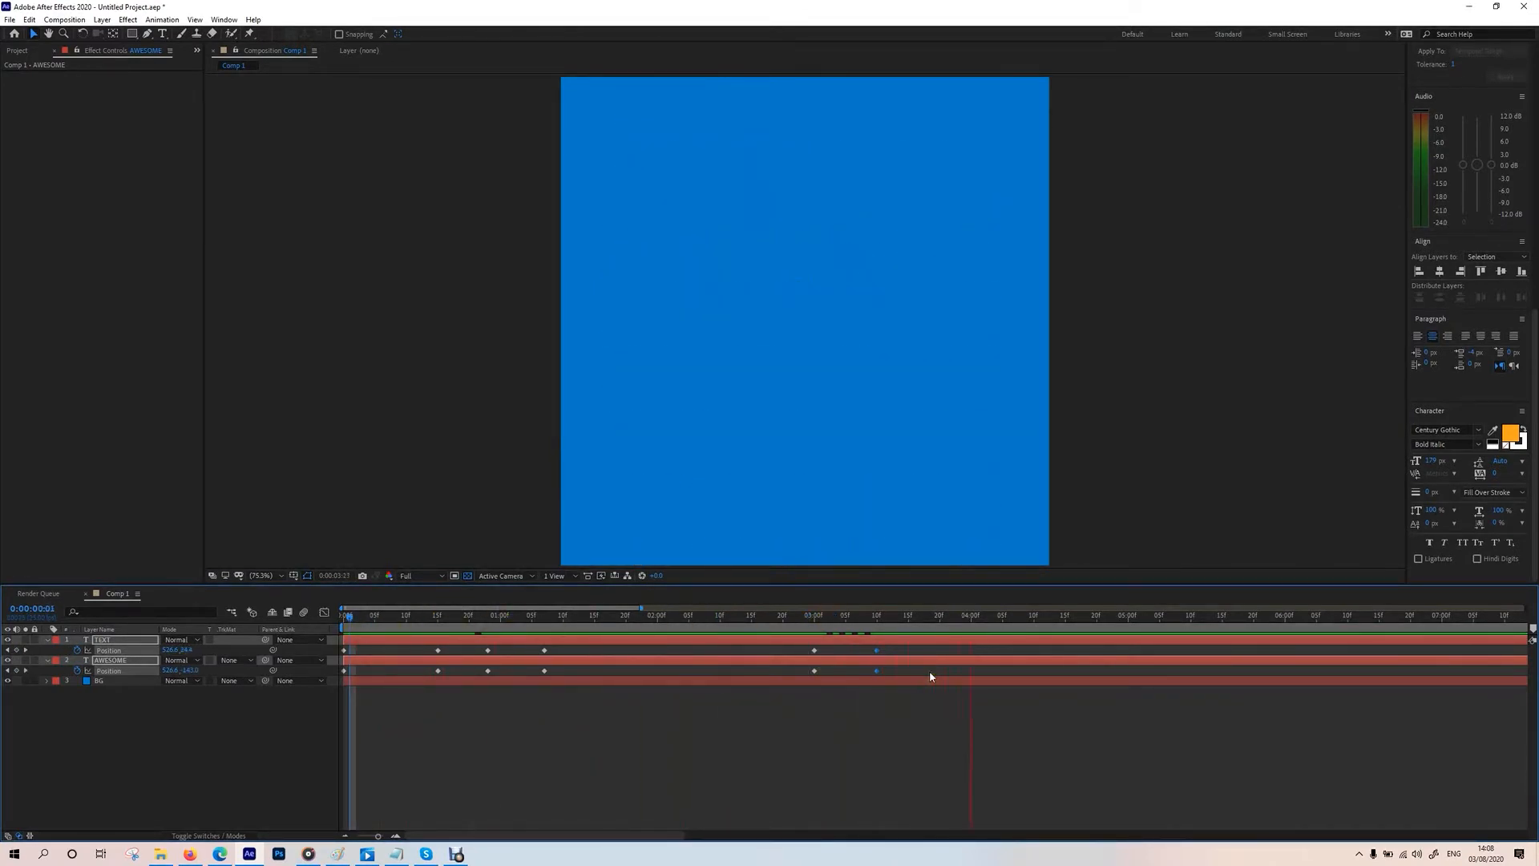
{"action": "key", "text": "space"}
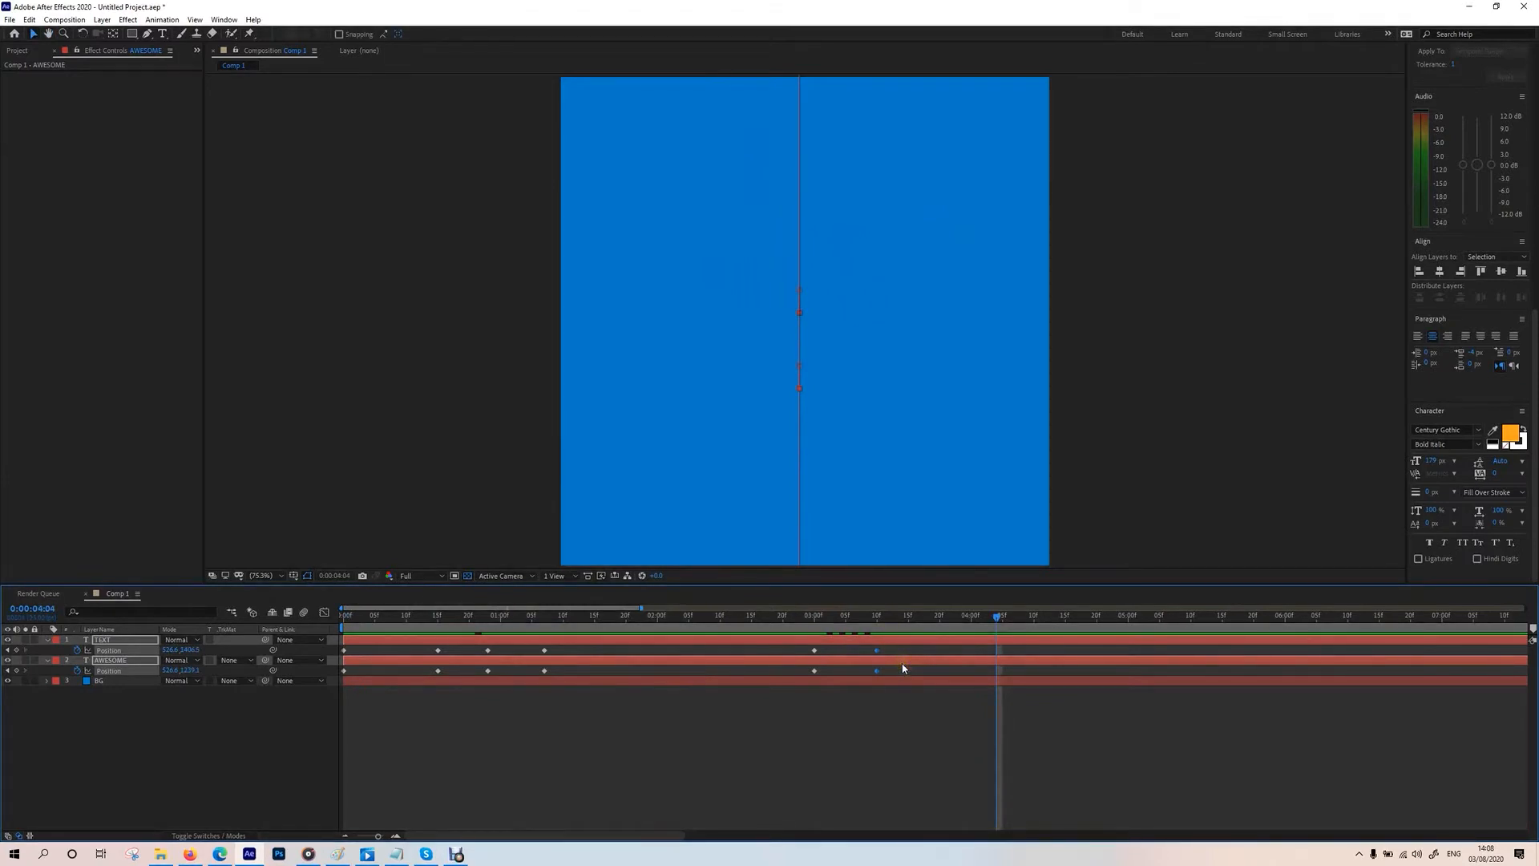
Step: Apply Easy Ease to all Position keyframes of both text layers and preview the eased animation from frame 0
{"action": "left_click_drag", "start_coordinate": [910, 653], "coordinate": [337, 705]}
{"action": "left_click", "coordinate": [412, 640]}
{"action": "key", "text": "F9"}
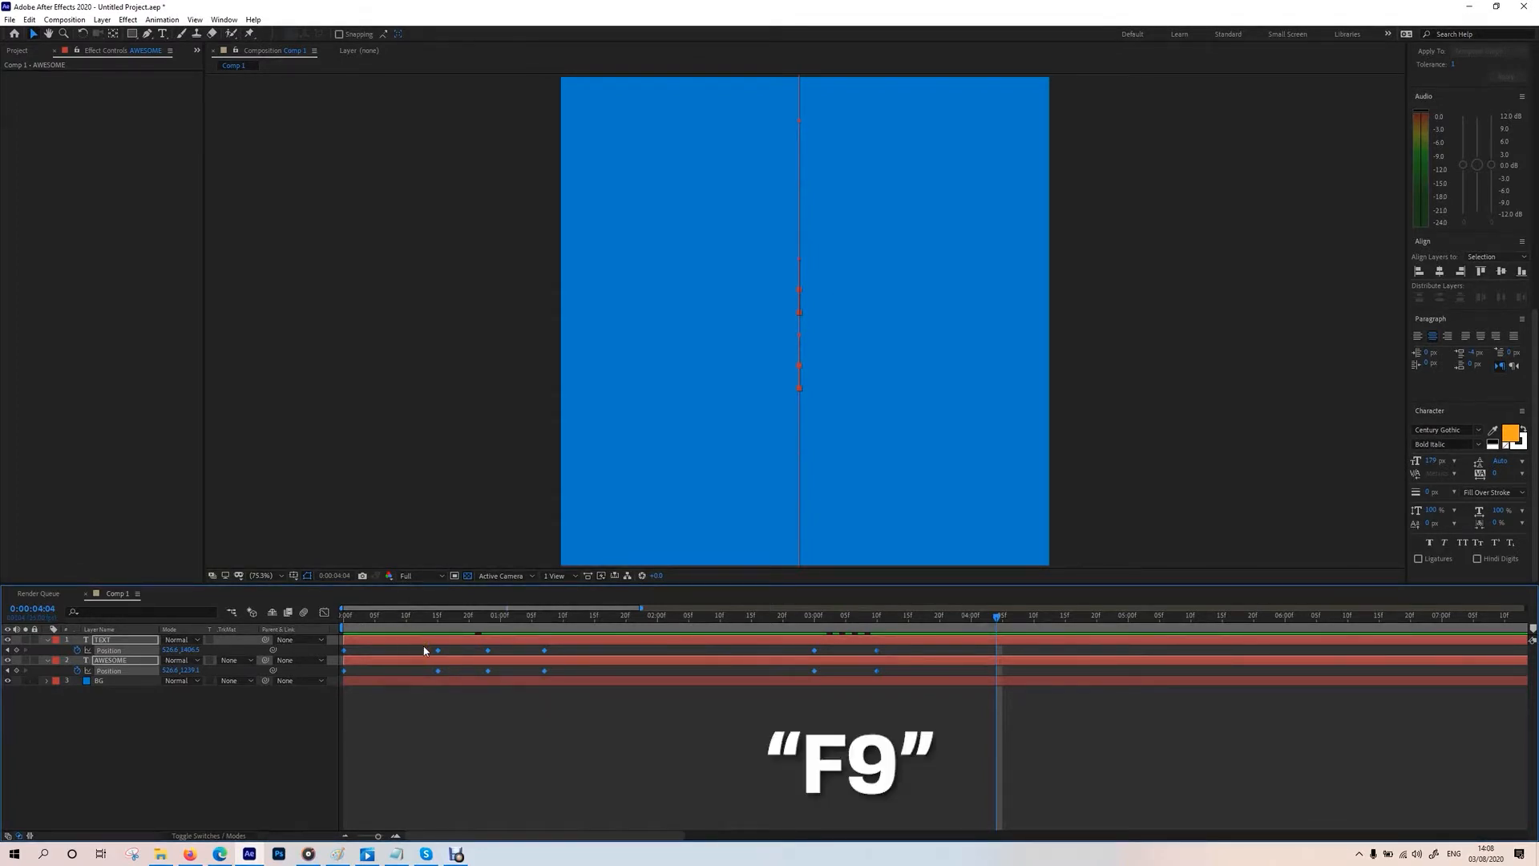
{"action": "key", "text": "F9"}
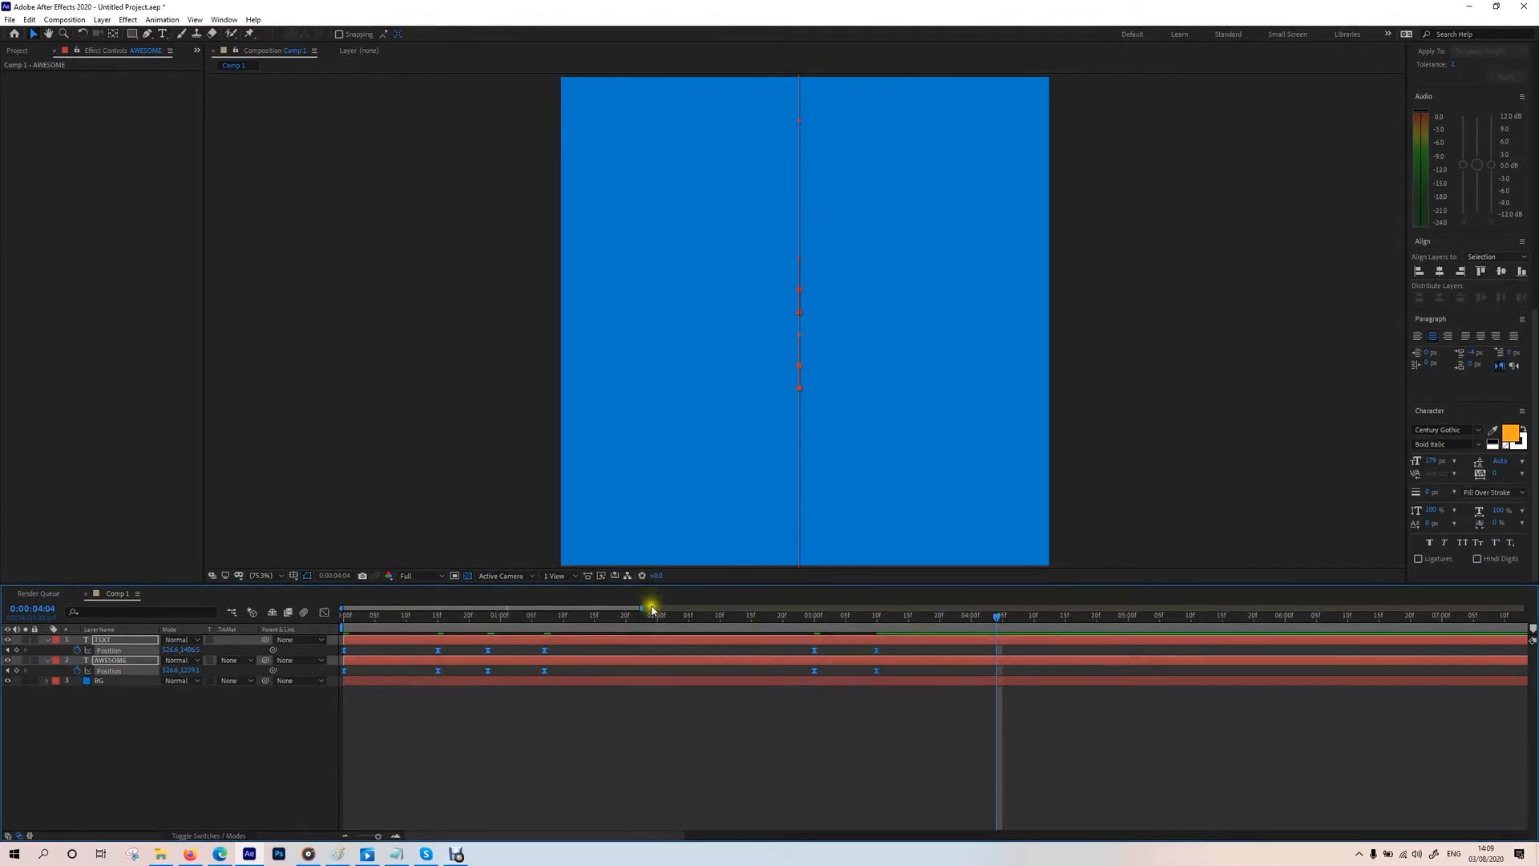
{"action": "key", "text": "Home"}
{"action": "left_click", "coordinate": [491, 704]}
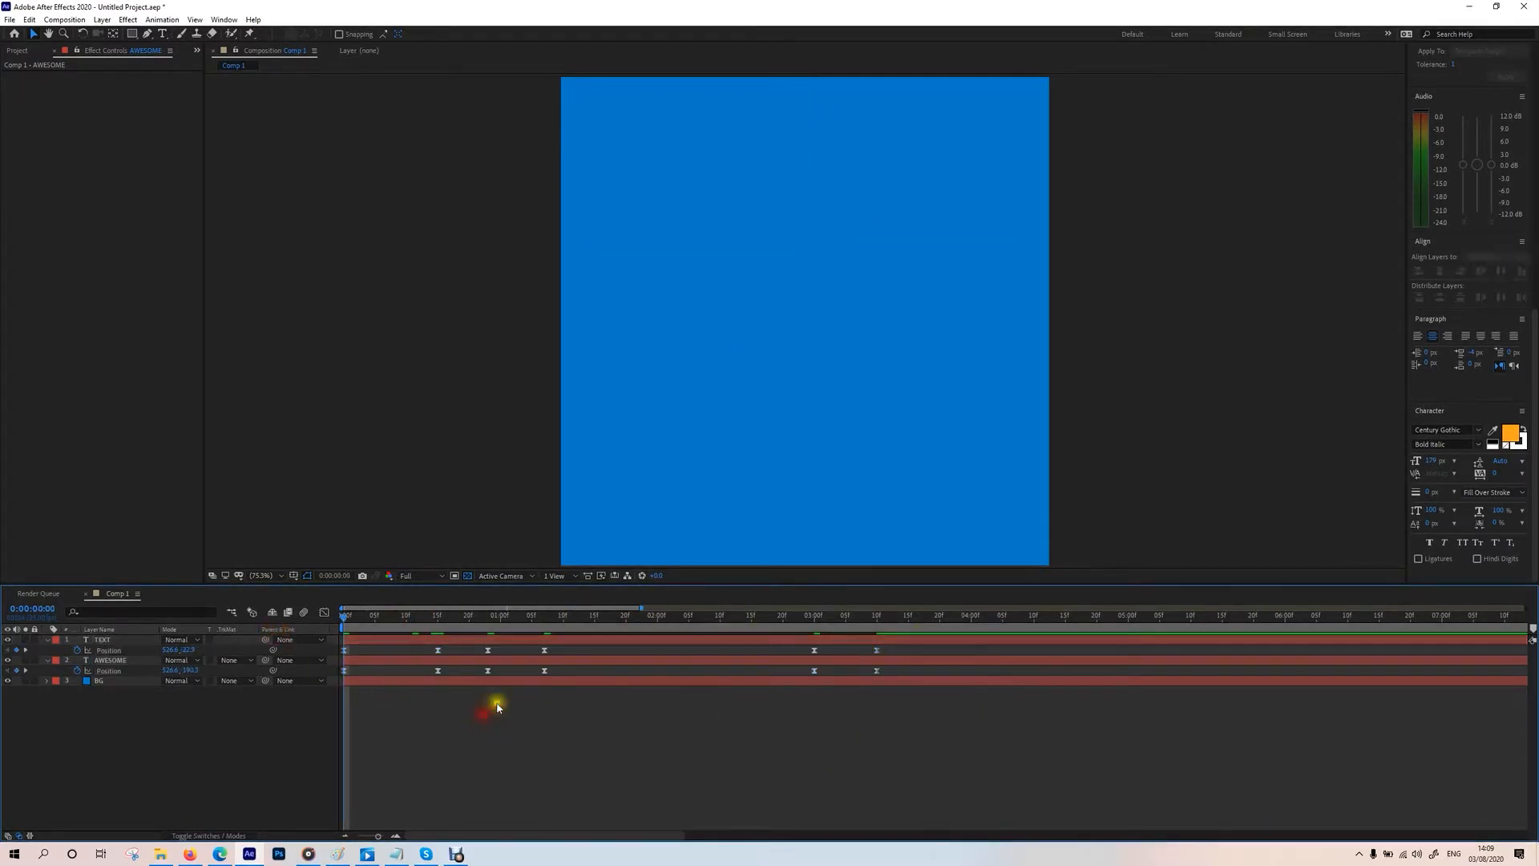
{"action": "key", "text": "space"}
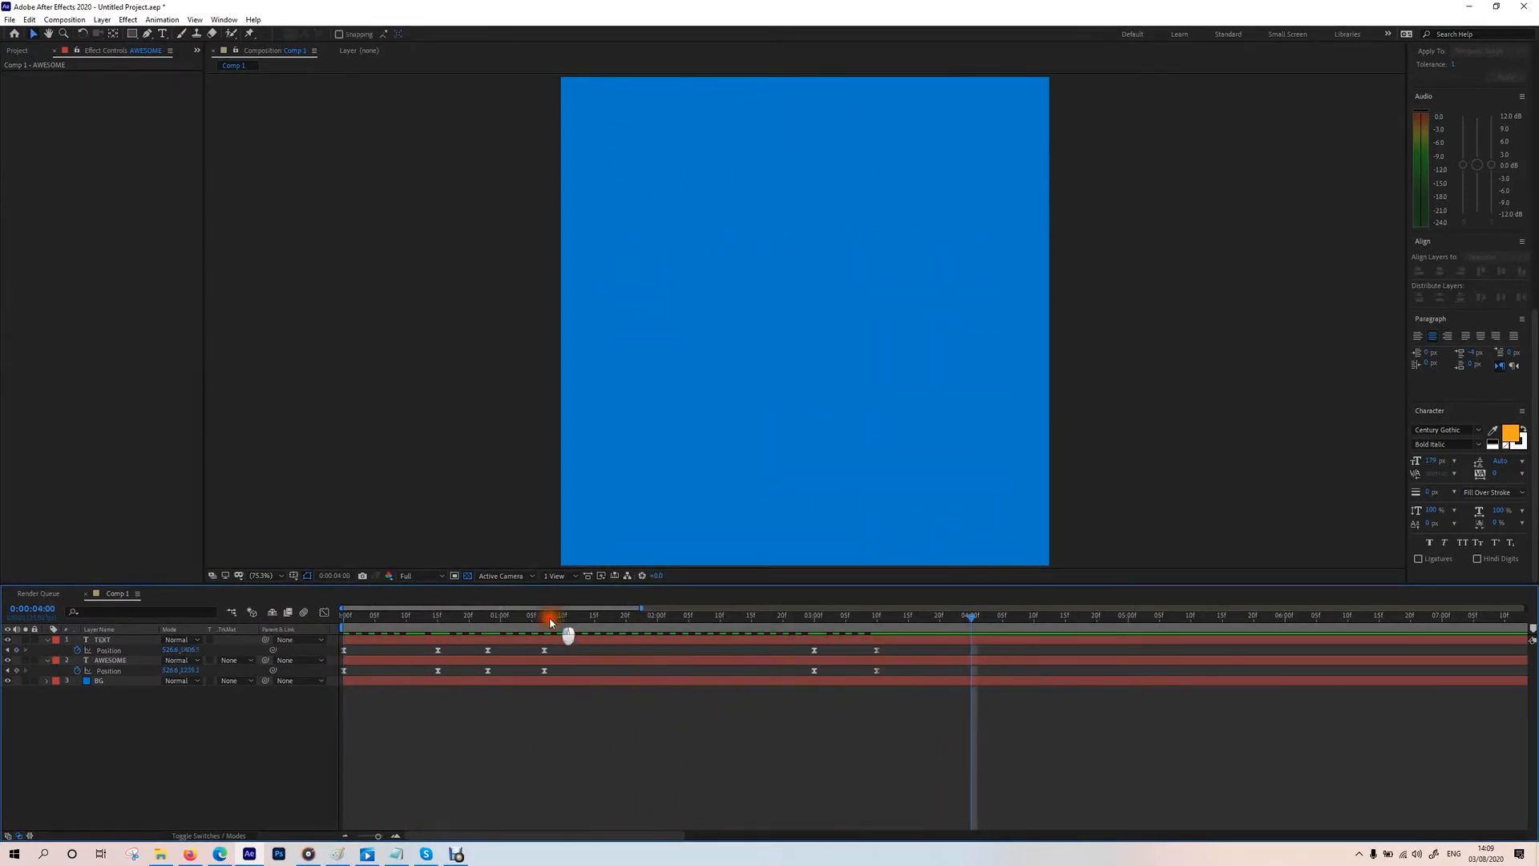
{"action": "left_click", "coordinate": [382, 622]}
{"action": "left_click_drag", "start_coordinate": [385, 628], "coordinate": [315, 624]}
{"action": "key", "text": "space"}
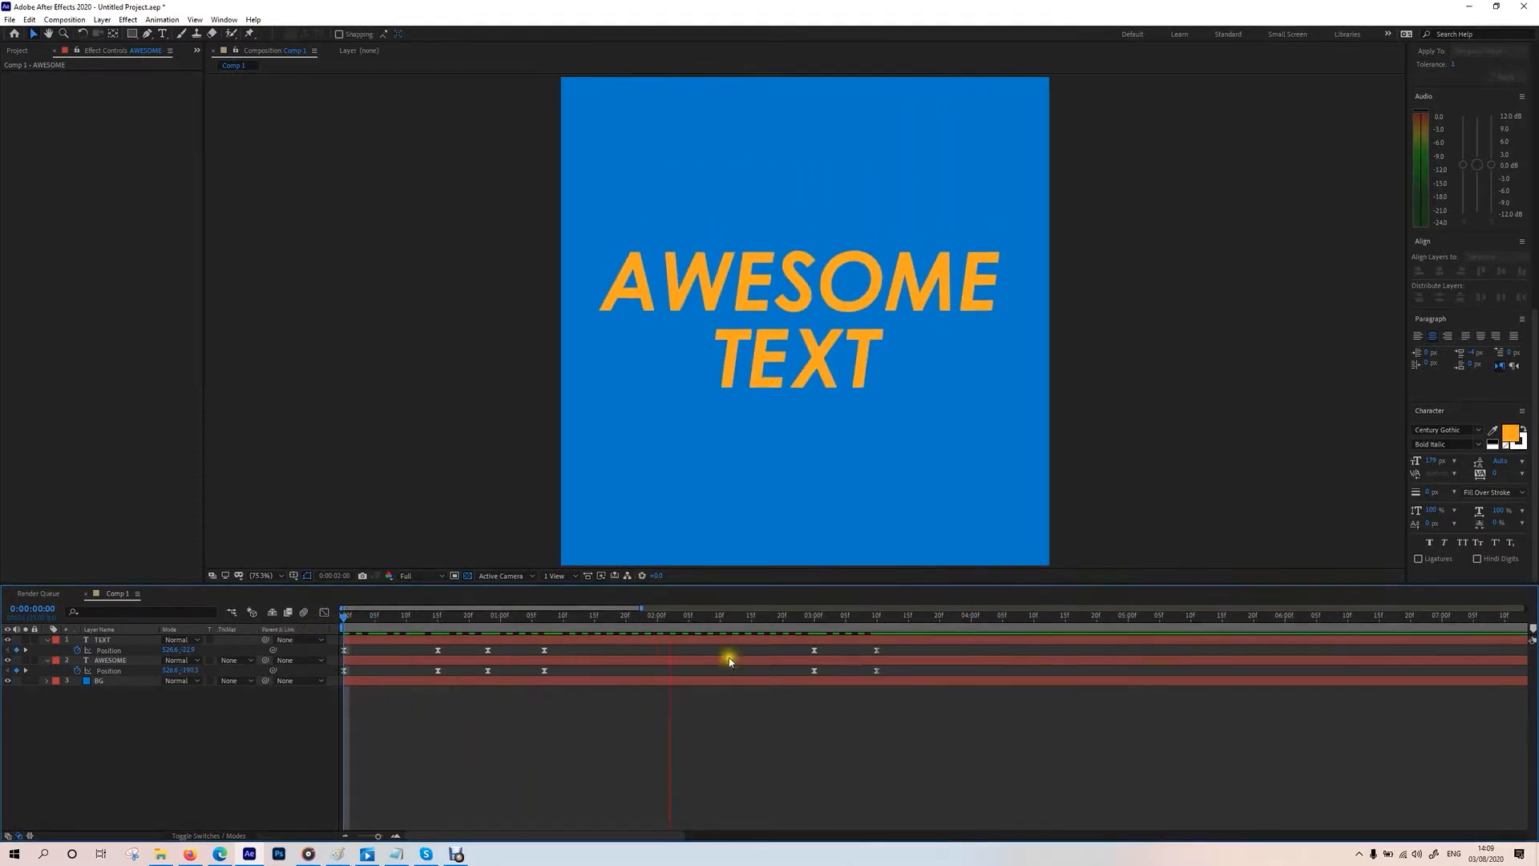
Step: Show all Position keyframes of both text layers in the Graph Editor, using the Edit Speed Graph option
{"action": "left_click_drag", "start_coordinate": [894, 650], "coordinate": [323, 715]}
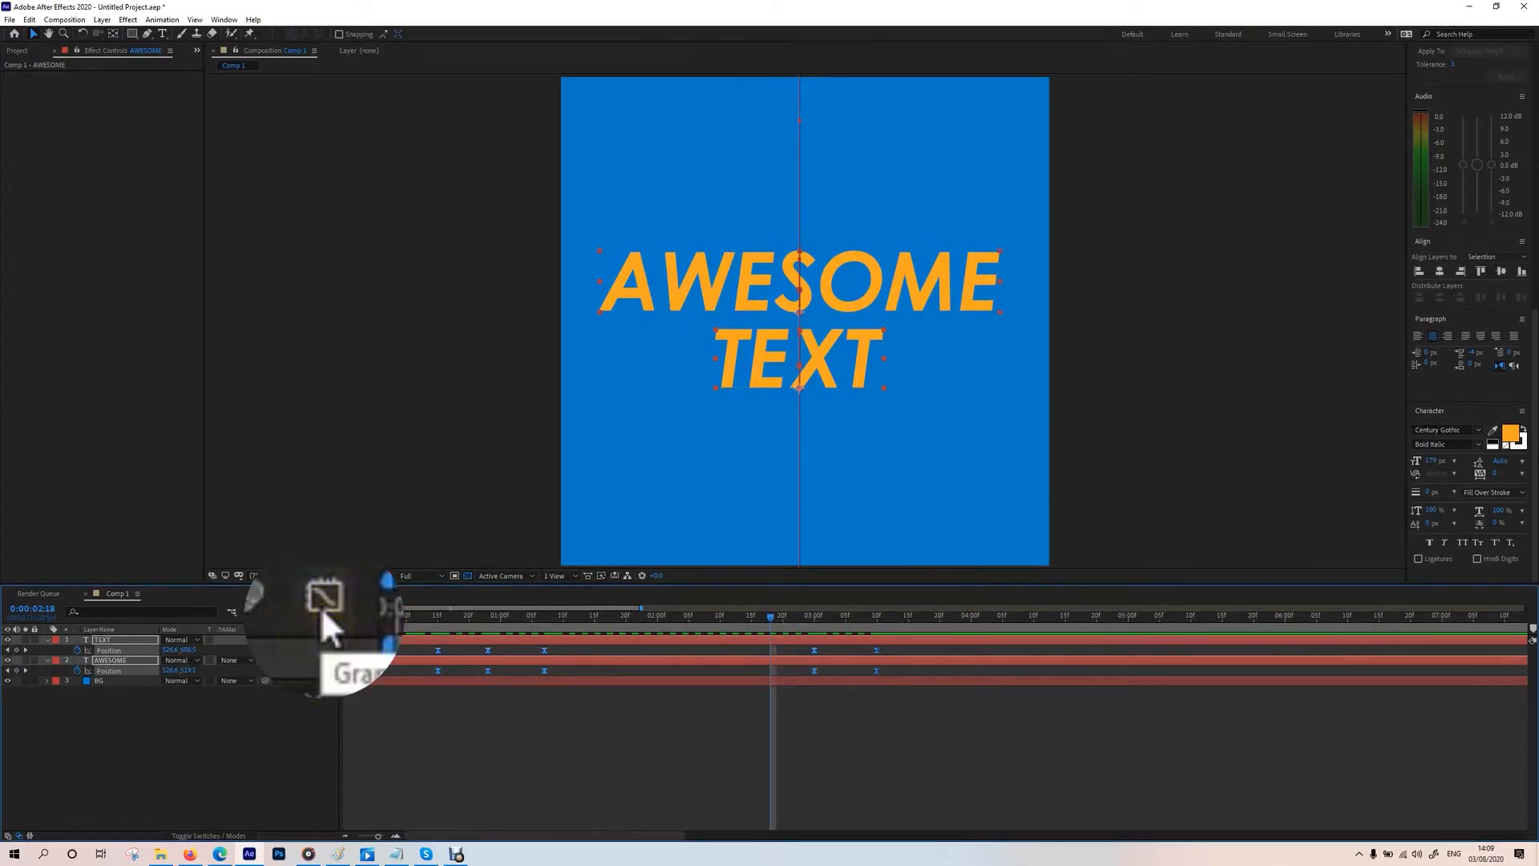
{"action": "left_click", "coordinate": [321, 613]}
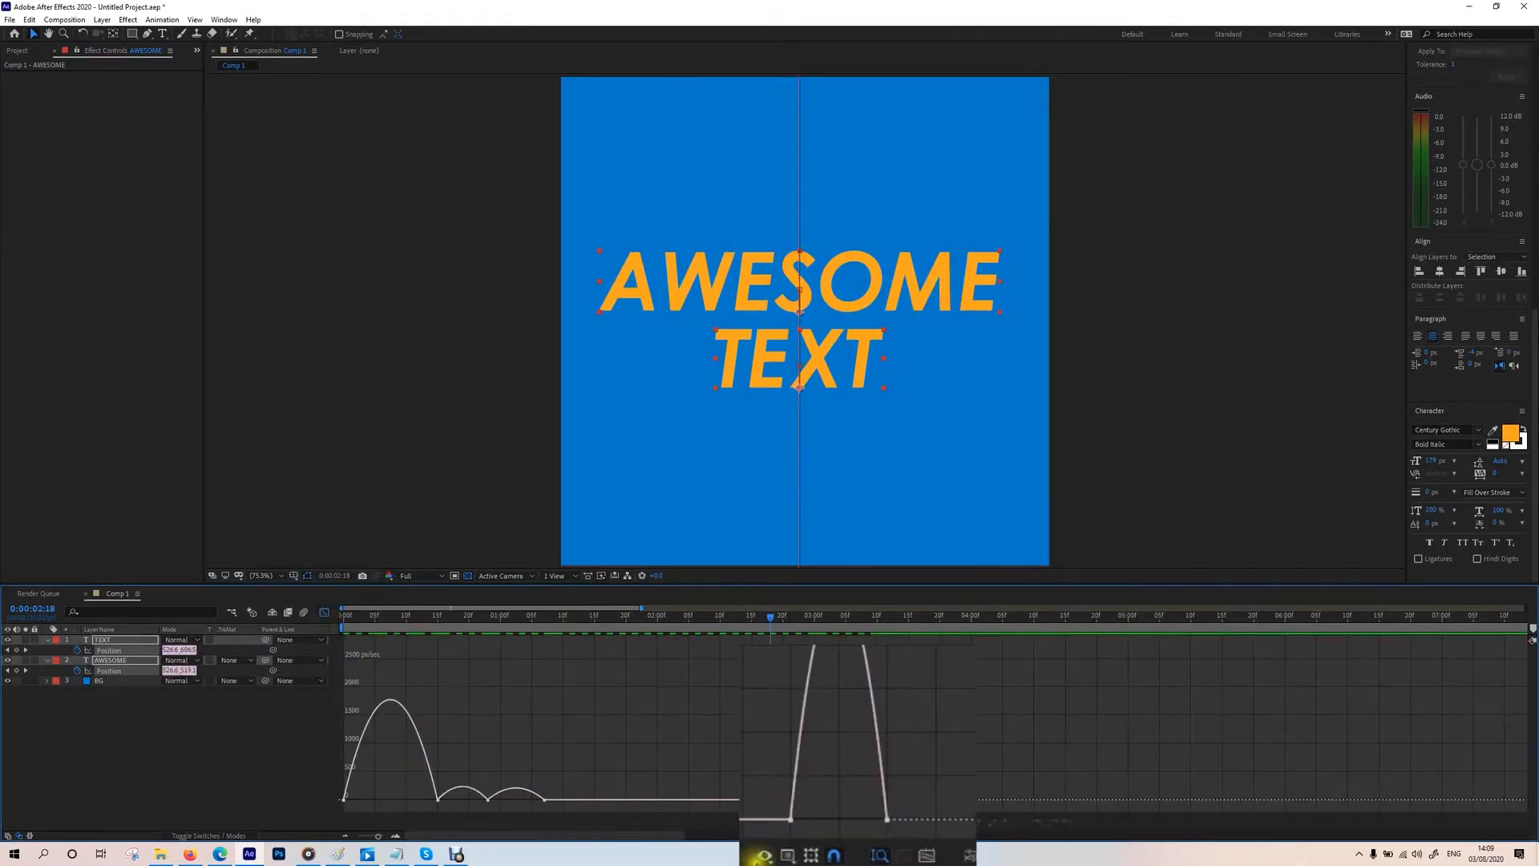
{"action": "left_click", "coordinate": [797, 823]}
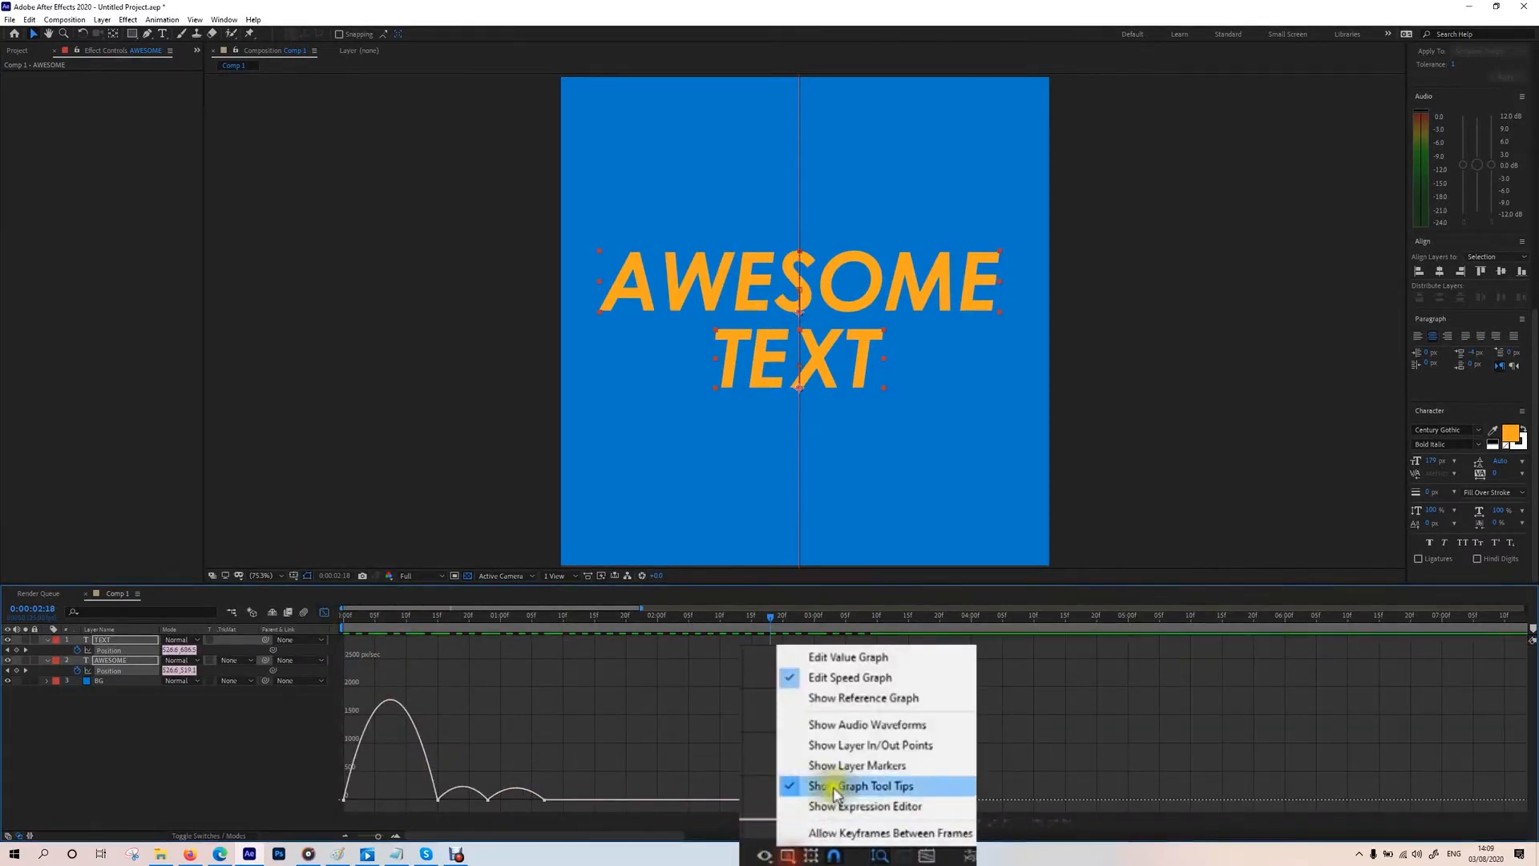
{"action": "left_click", "coordinate": [884, 678]}
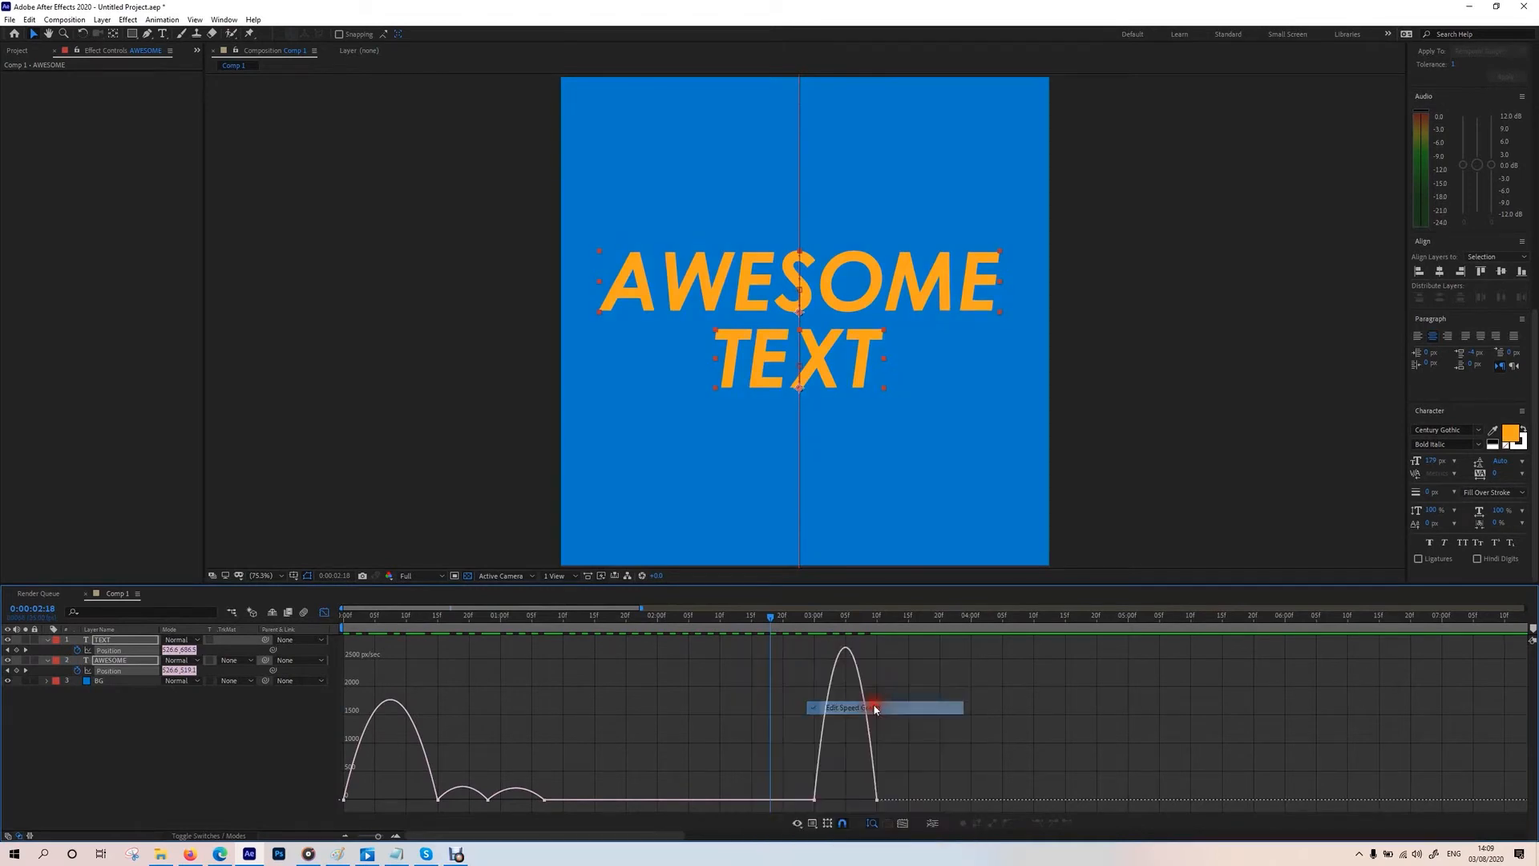
Step: Skew both layers' drop-in speed curve so it accelerates to a sharp peak at frame 15, and scrub through the drop
{"action": "left_click", "coordinate": [340, 617]}
{"action": "left_click_drag", "start_coordinate": [338, 617], "coordinate": [425, 802]}
{"action": "left_click", "coordinate": [444, 803]}
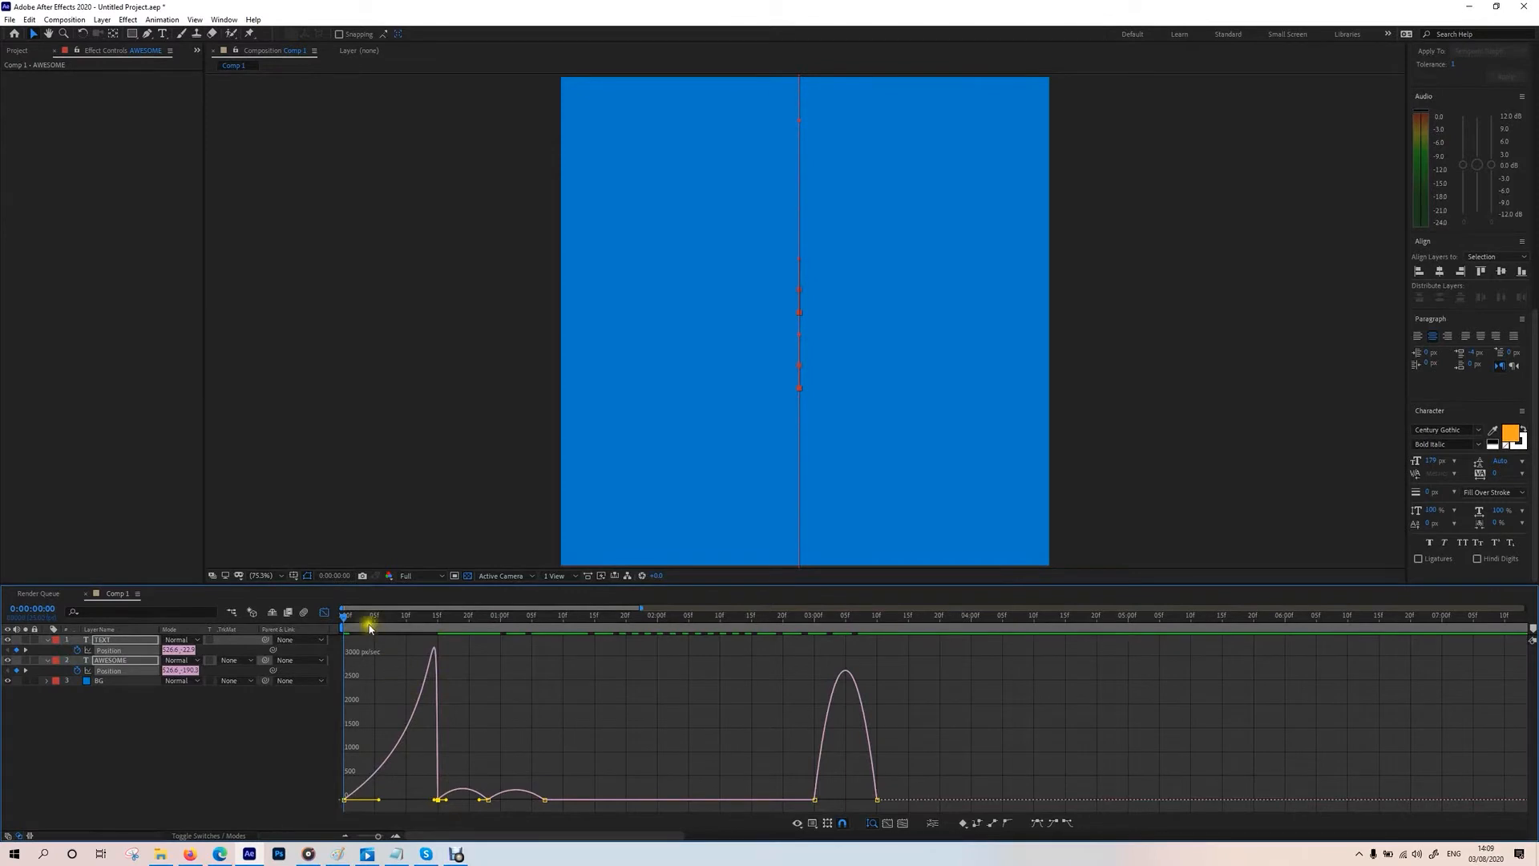
{"action": "left_click_drag", "start_coordinate": [370, 619], "coordinate": [438, 641]}
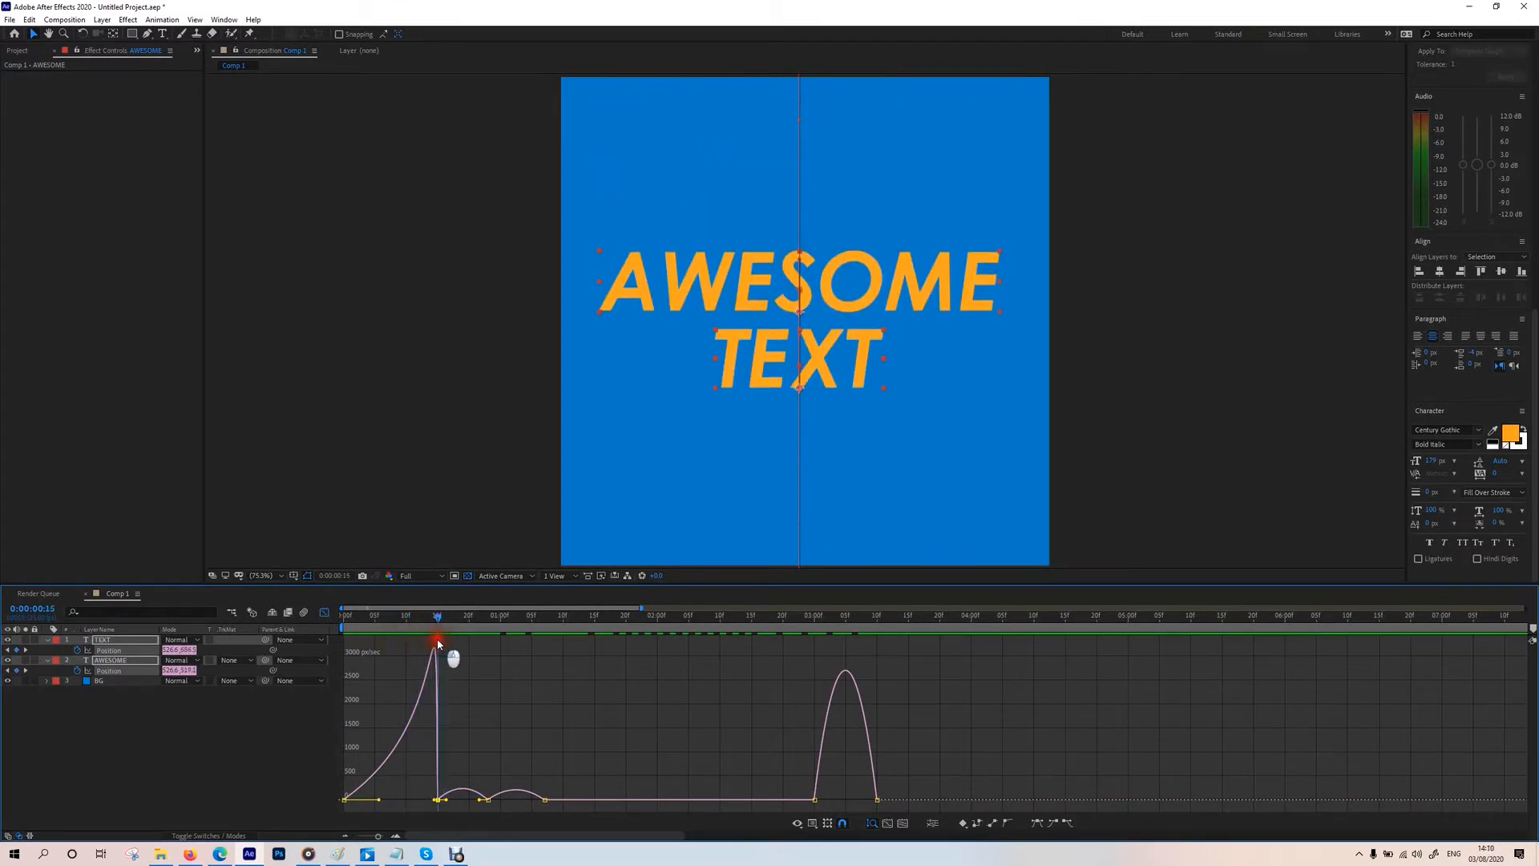
{"action": "left_click_drag", "start_coordinate": [439, 638], "coordinate": [469, 646]}
Step: Lengthen the easing handles of the first bounce's speed curve between frames 15 and 23
{"action": "mouse_move", "coordinate": [454, 808]}
{"action": "left_mouse_down"}
{"action": "mouse_move", "coordinate": [429, 794]}
{"action": "mouse_move", "coordinate": [478, 808]}
{"action": "left_mouse_up"}
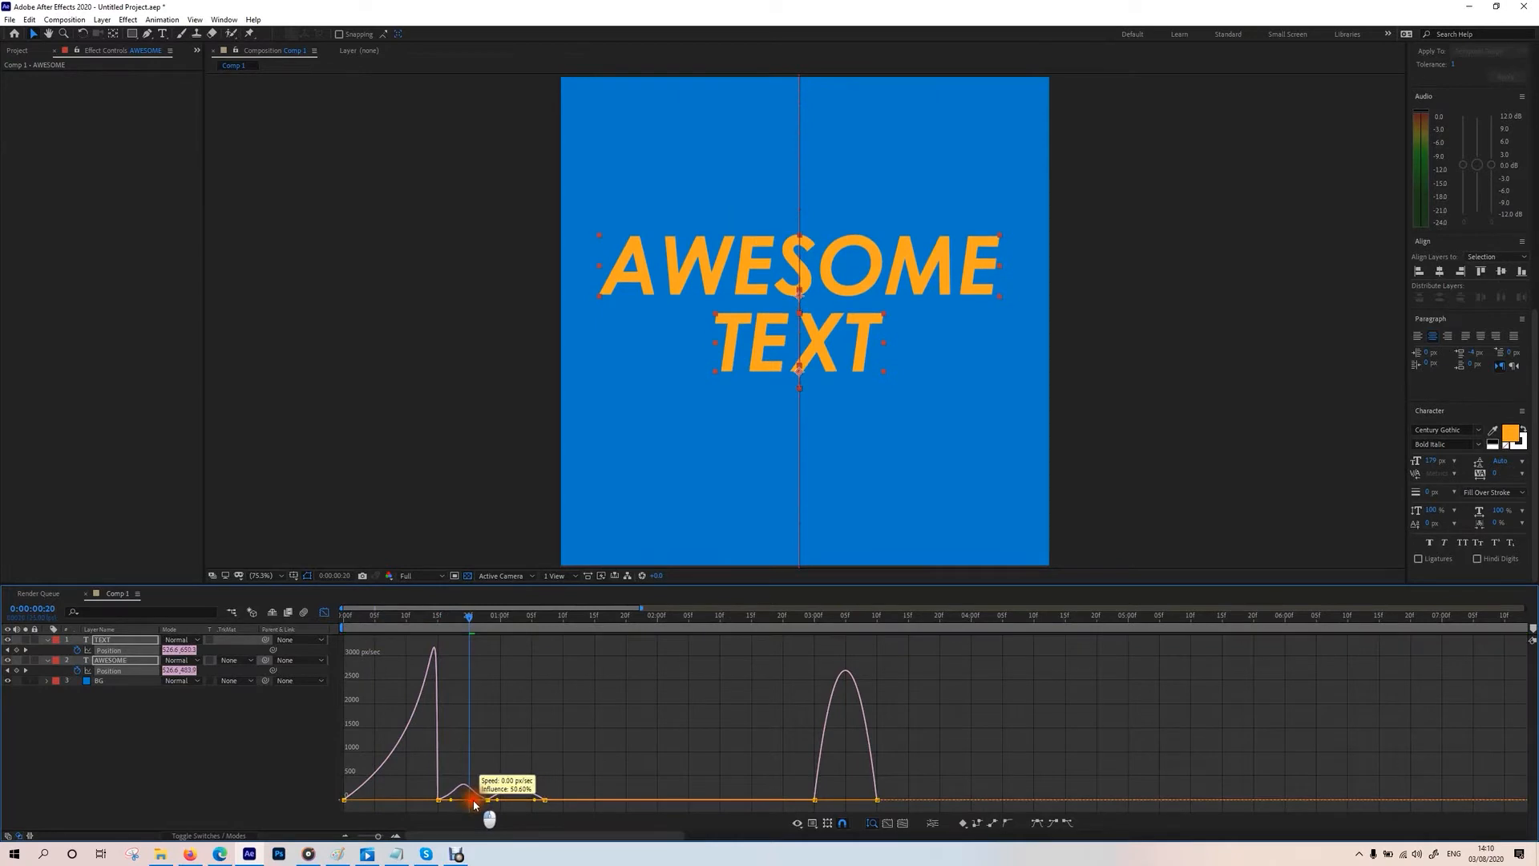
{"action": "left_click", "coordinate": [888, 823]}
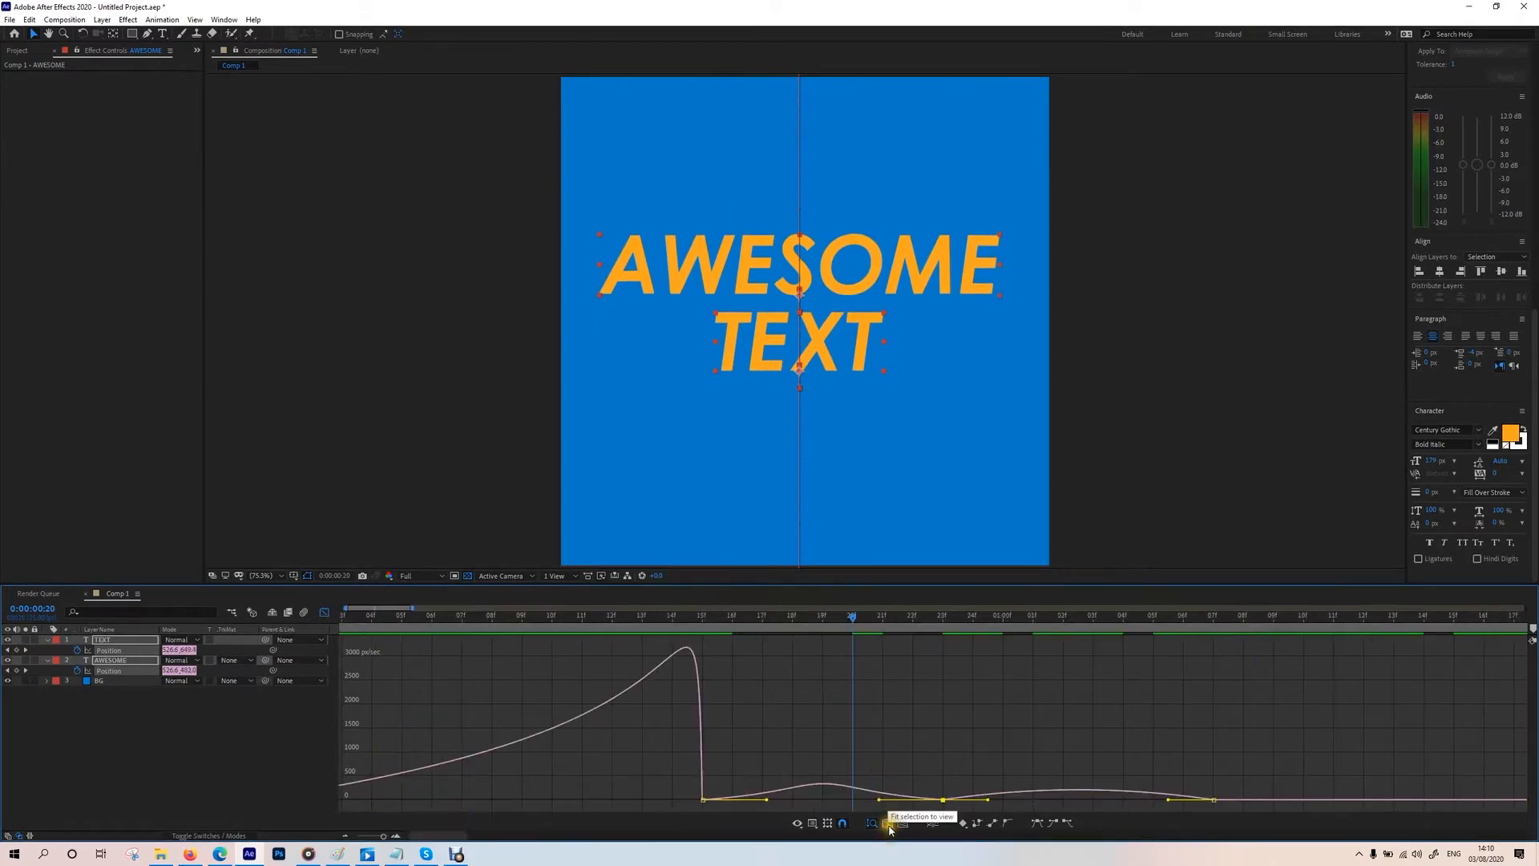
{"action": "left_click", "coordinate": [816, 794]}
Step: Skew the speed curve of the fall after the bounce so it builds slowly and peaks just before its end keyframe at 1:07
{"action": "left_click_drag", "start_coordinate": [944, 781], "coordinate": [1209, 803]}
{"action": "left_click", "coordinate": [930, 767]}
{"action": "left_click", "coordinate": [1202, 814]}
{"action": "double_click", "coordinate": [1183, 796]}
{"action": "left_click_drag", "start_coordinate": [1072, 767], "coordinate": [922, 814]}
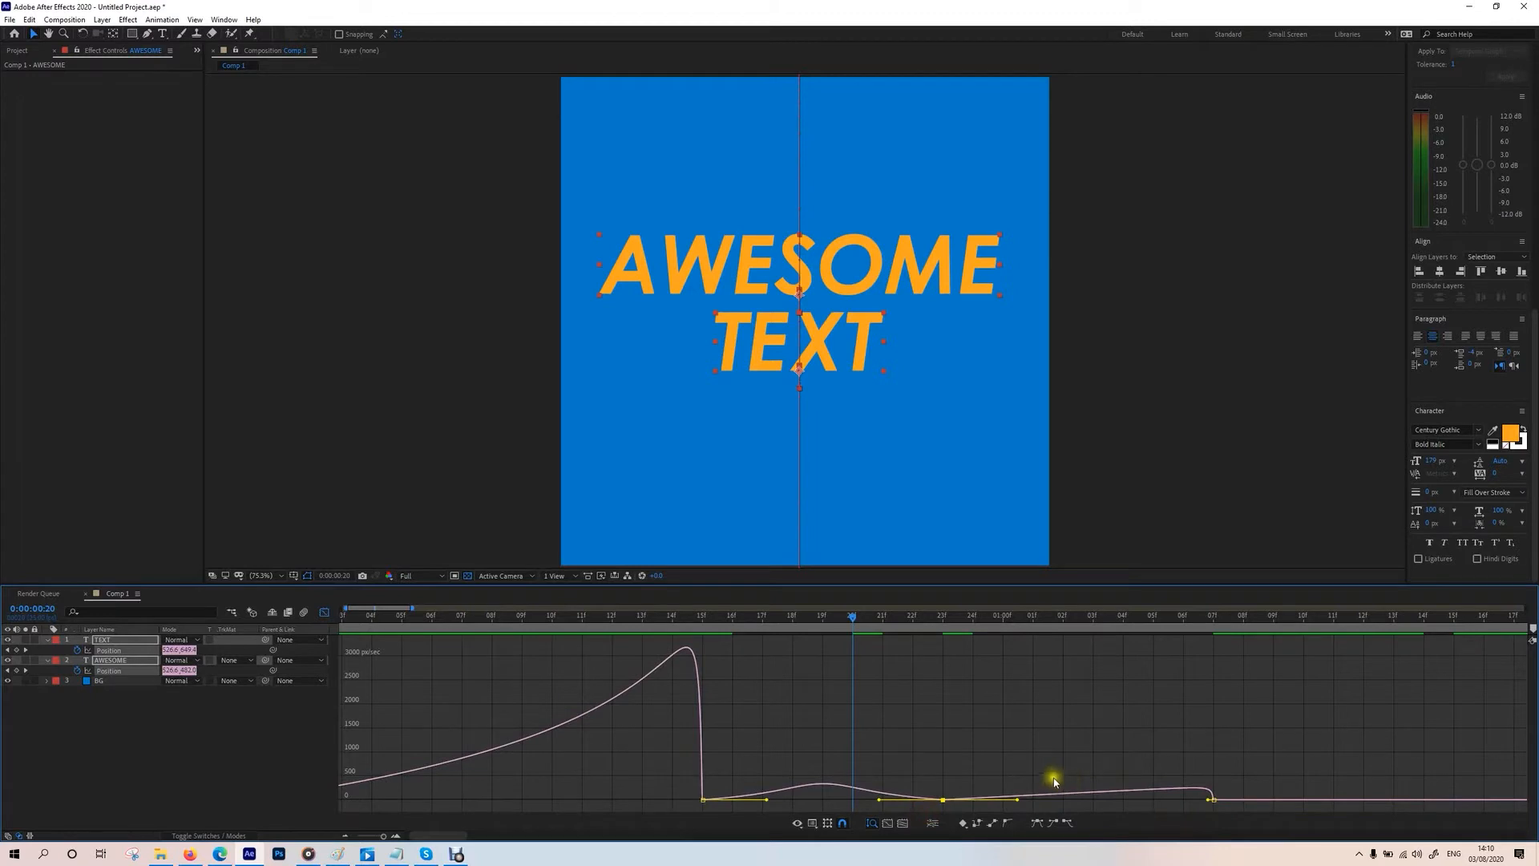
{"action": "left_click_drag", "start_coordinate": [1017, 800], "coordinate": [1040, 804]}
{"action": "left_click_drag", "start_coordinate": [1245, 789], "coordinate": [1207, 807]}
{"action": "left_click", "coordinate": [1121, 736]}
Step: Preview the drop and bounce from frame 0 with the reshaped speed curves
{"action": "mouse_move", "coordinate": [346, 620]}
{"action": "left_mouse_down"}
{"action": "mouse_move", "coordinate": [378, 620]}
{"action": "mouse_move", "coordinate": [319, 628]}
{"action": "mouse_move", "coordinate": [343, 641]}
{"action": "left_mouse_up"}
{"action": "key", "text": "space"}
{"action": "key", "text": "space"}
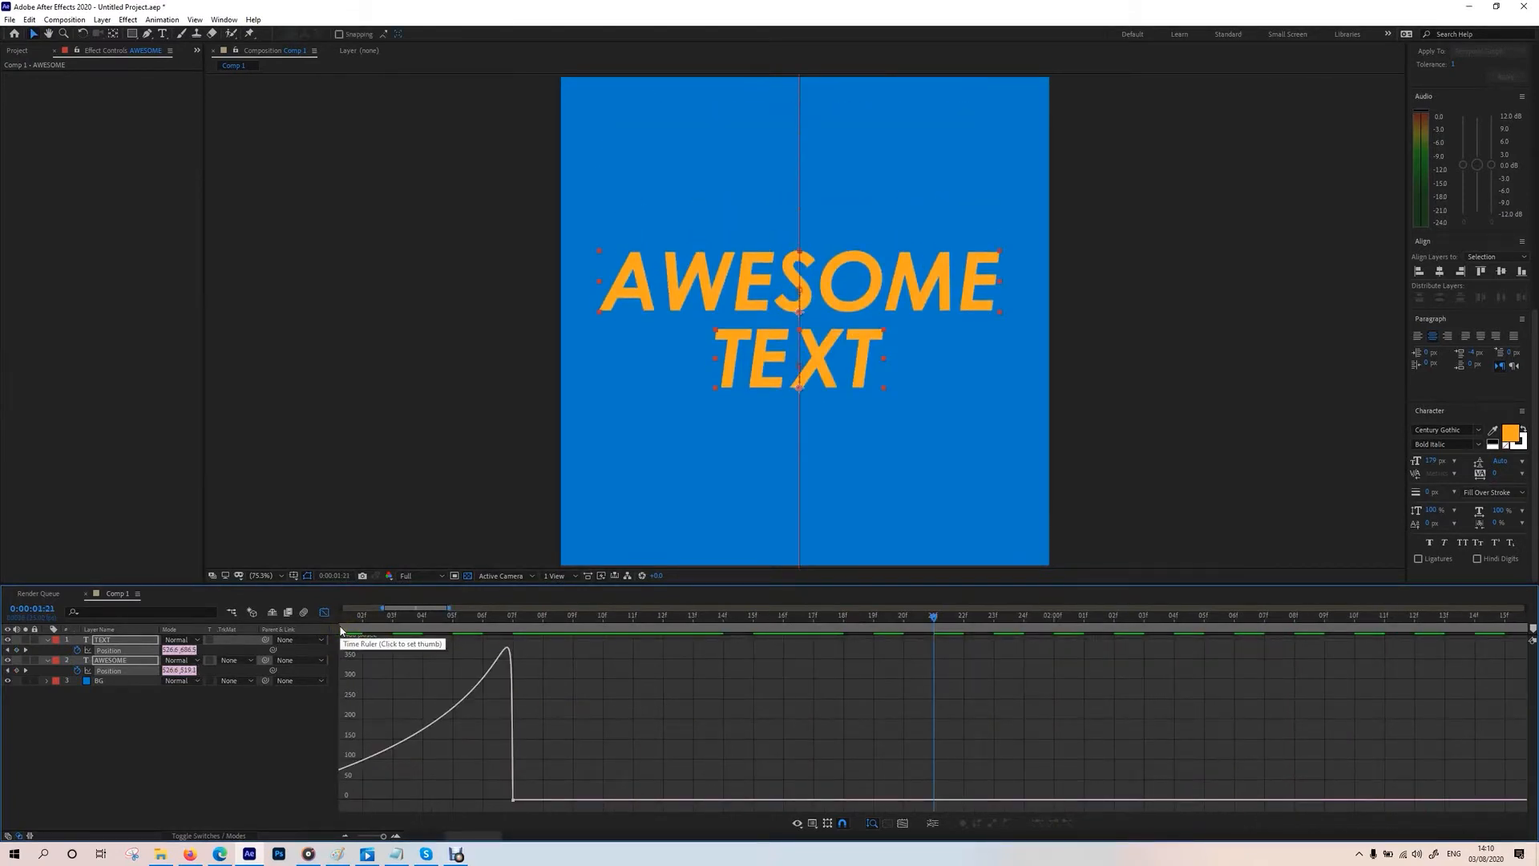
Step: Skew the exit speed curve so it accelerates from 3:00 to a sharp peak at 3:10, and preview the exit
{"action": "left_click_drag", "start_coordinate": [377, 838], "coordinate": [368, 835]}
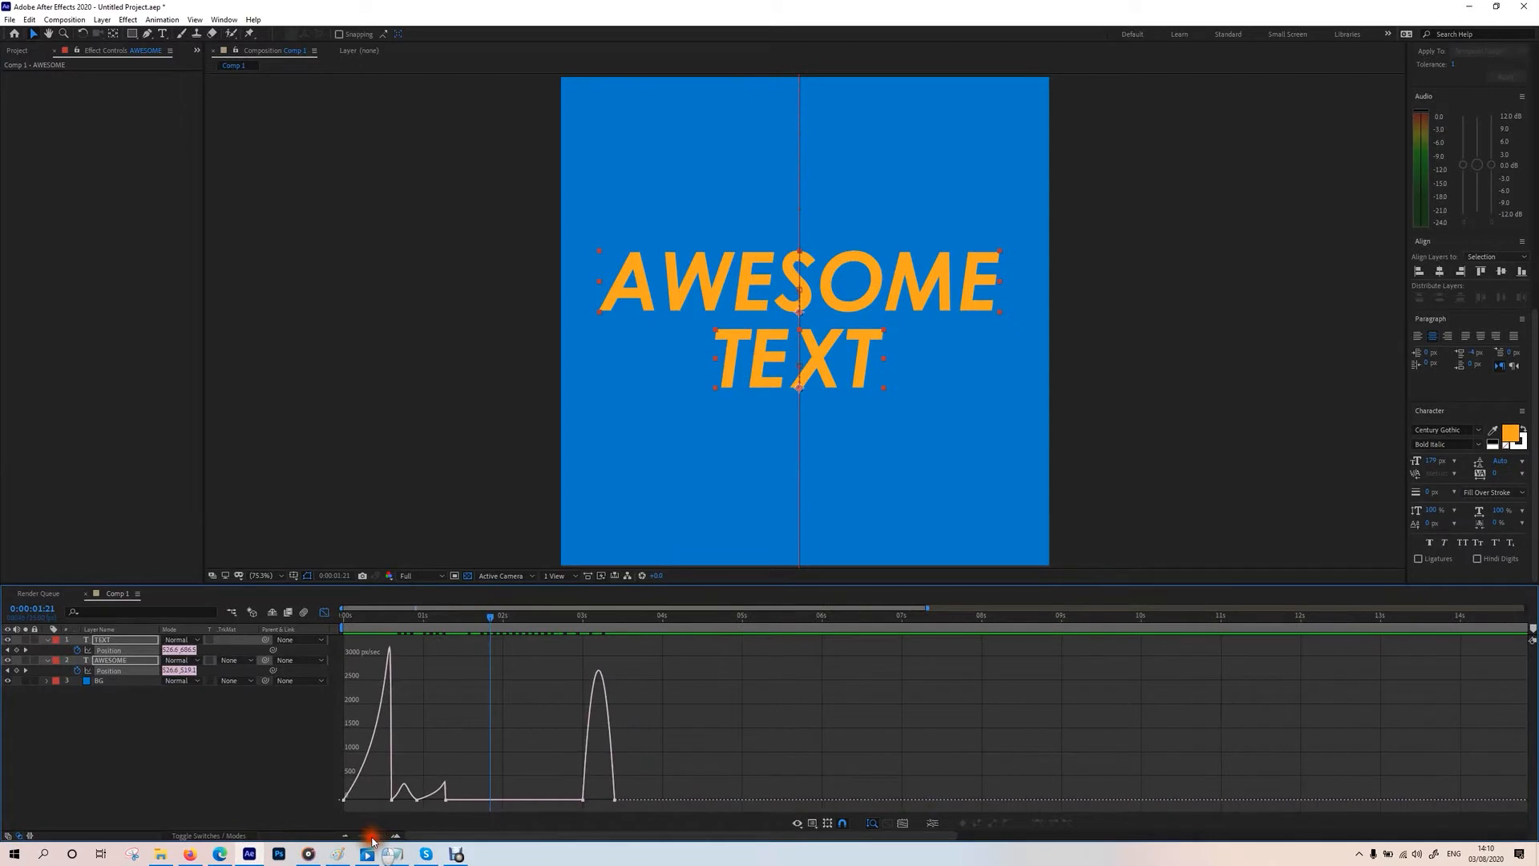
{"action": "left_click_drag", "start_coordinate": [700, 768], "coordinate": [584, 806]}
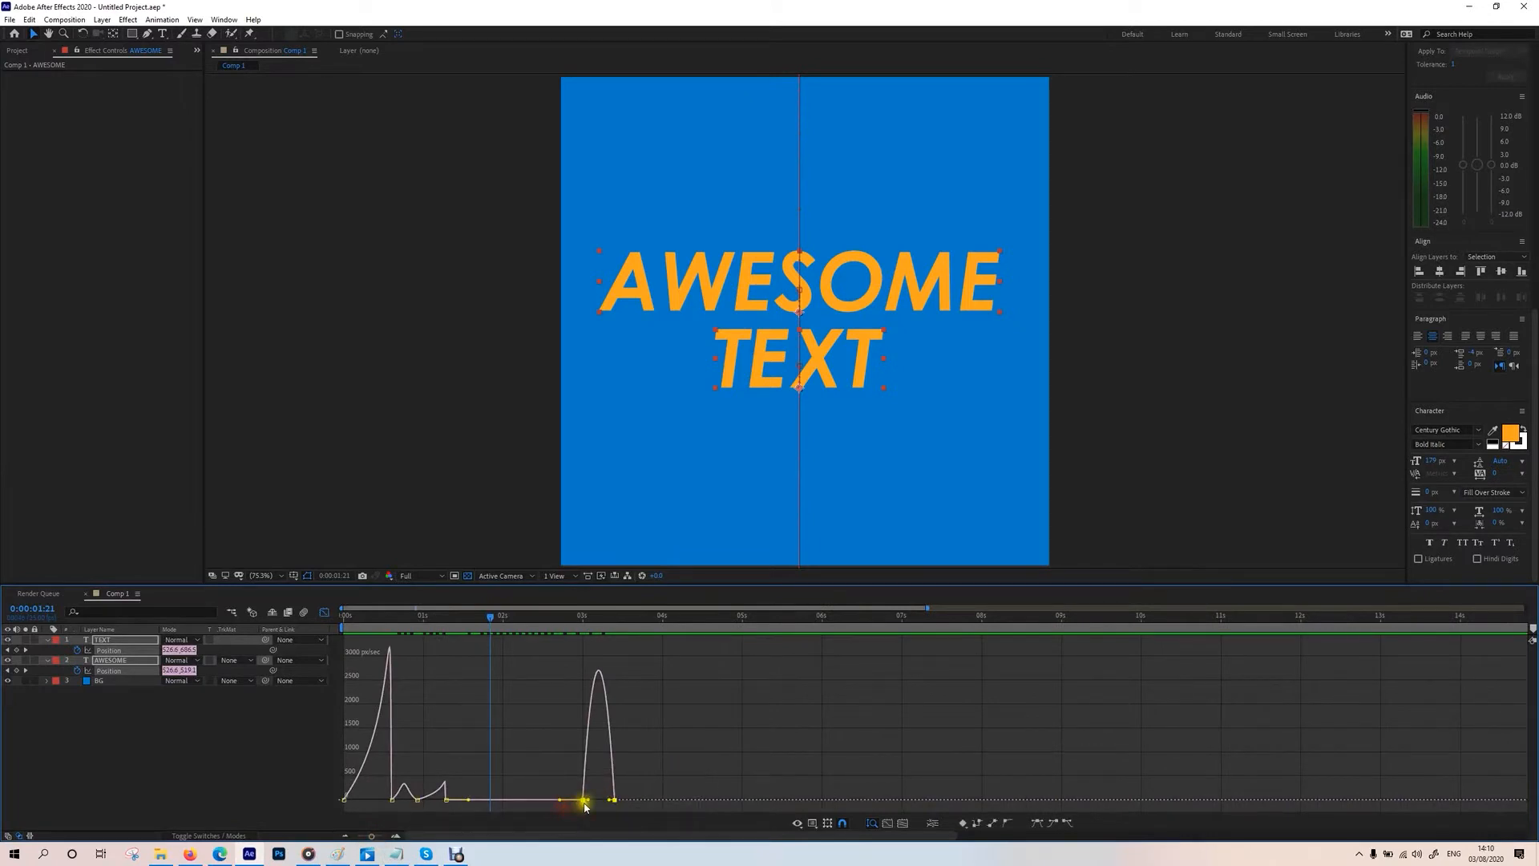
{"action": "left_click_drag", "start_coordinate": [662, 775], "coordinate": [554, 809]}
{"action": "left_click", "coordinate": [888, 823]}
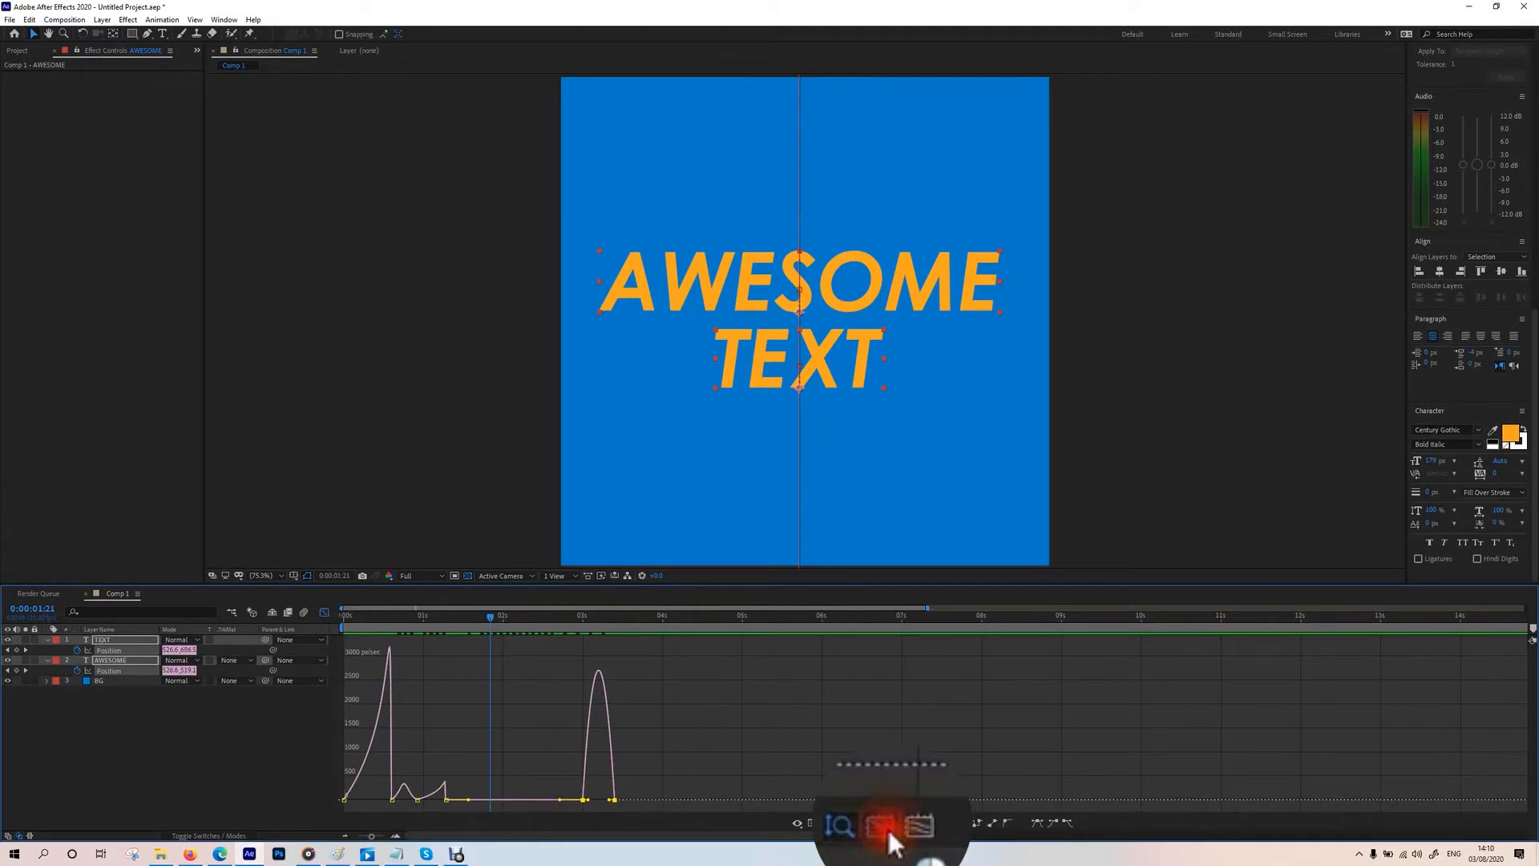
{"action": "left_click_drag", "start_coordinate": [1099, 738], "coordinate": [868, 818]}
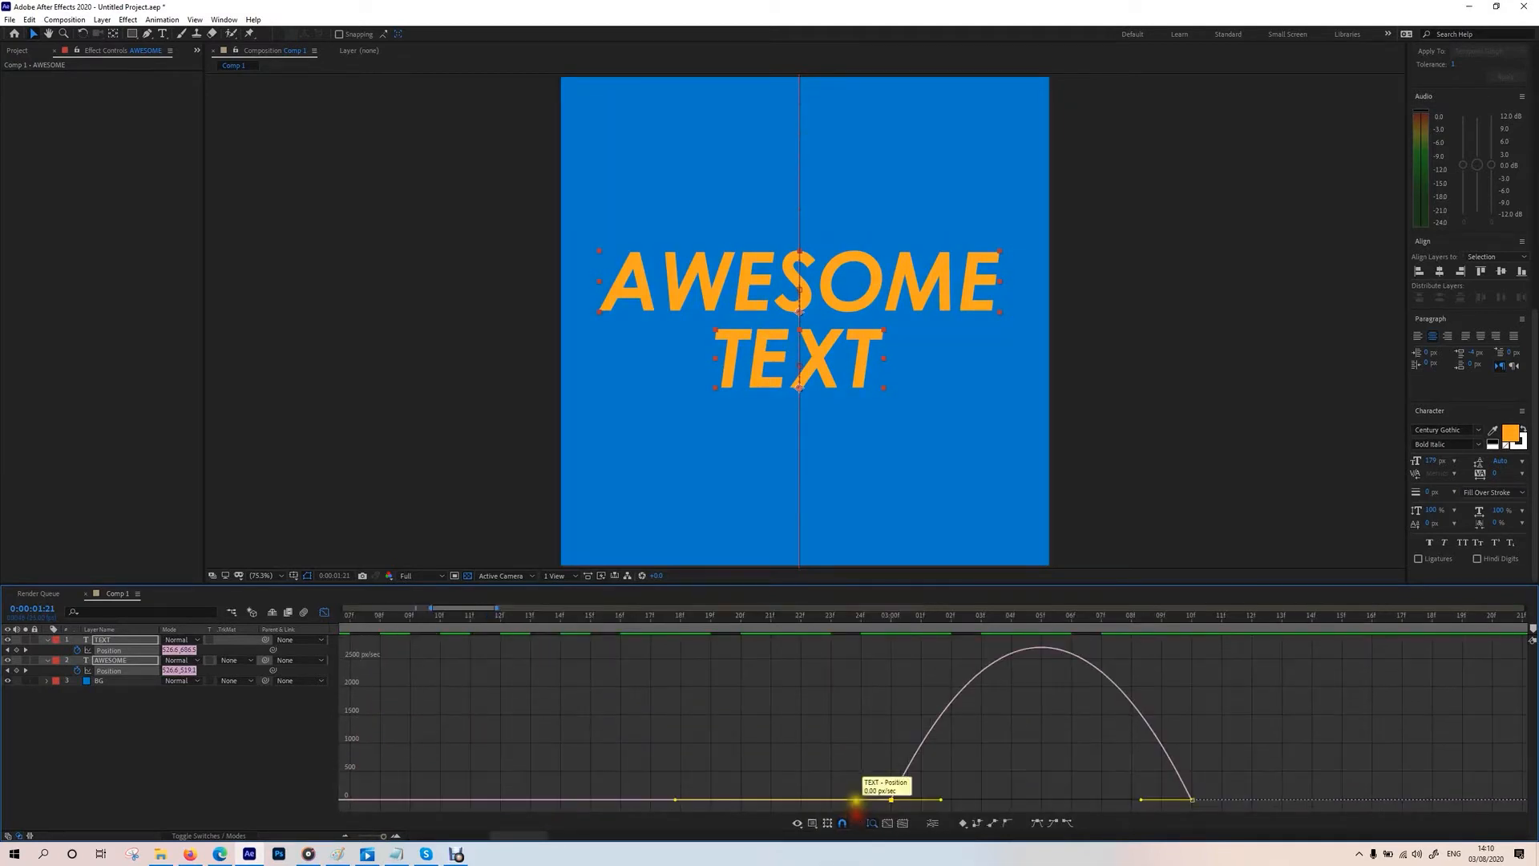
{"action": "left_click_drag", "start_coordinate": [944, 804], "coordinate": [1004, 800]}
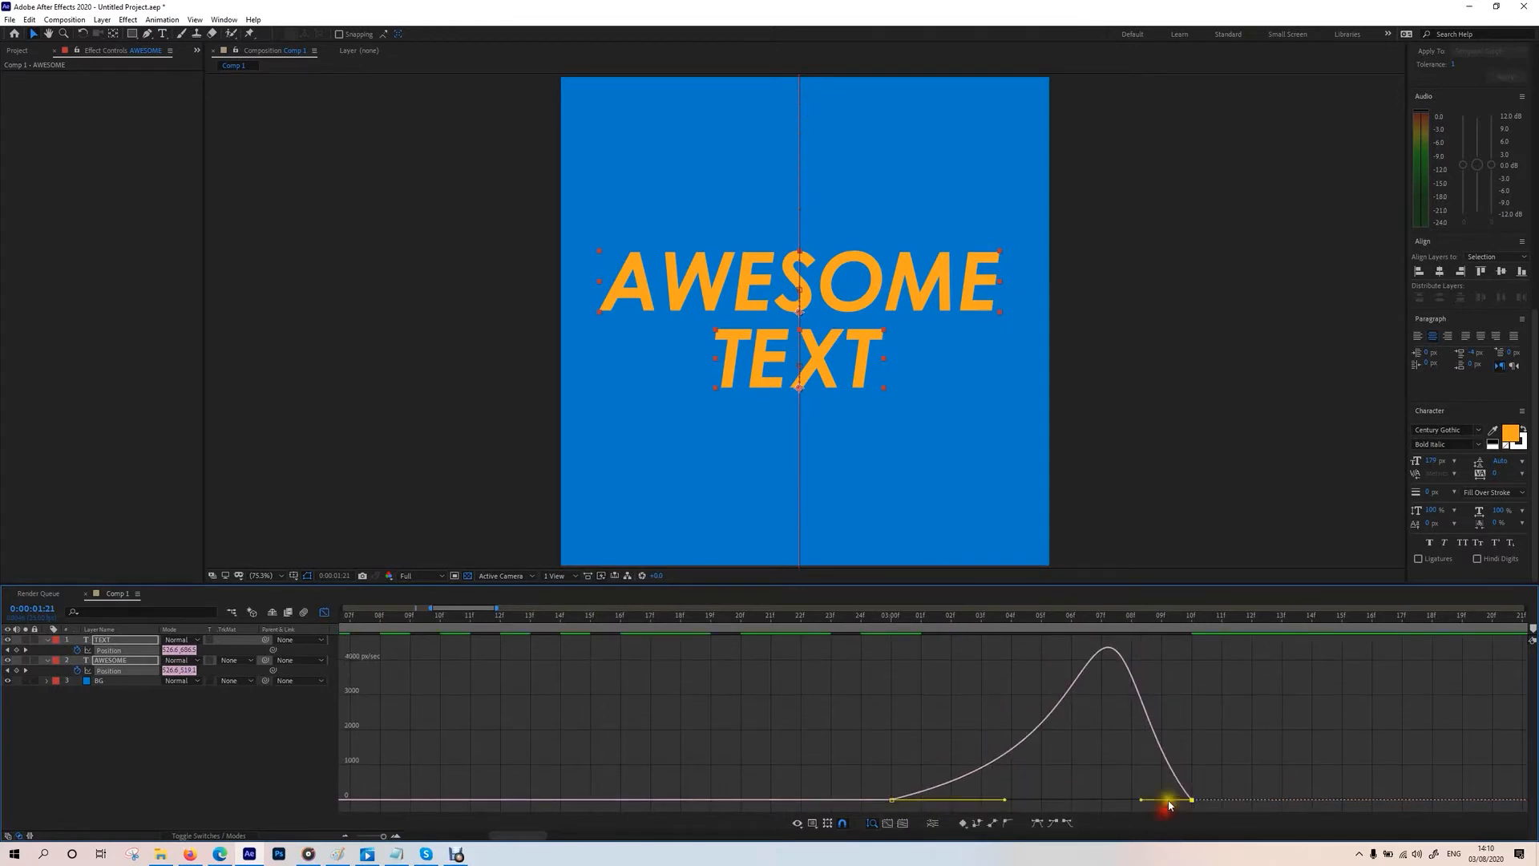
{"action": "left_click_drag", "start_coordinate": [1144, 798], "coordinate": [1194, 807]}
{"action": "left_click_drag", "start_coordinate": [904, 622], "coordinate": [866, 635]}
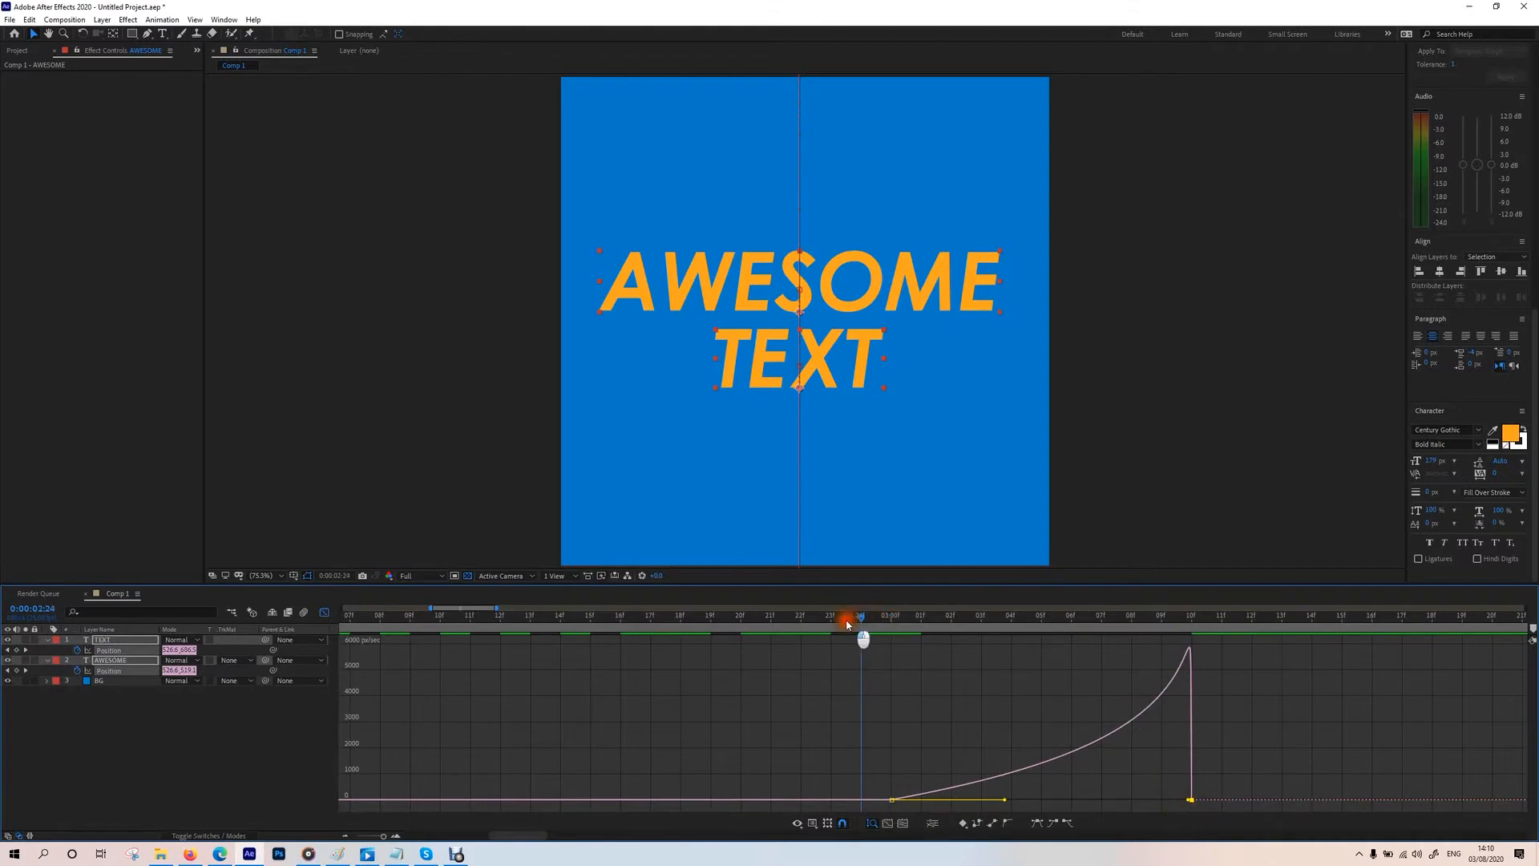
{"action": "key", "text": "space"}
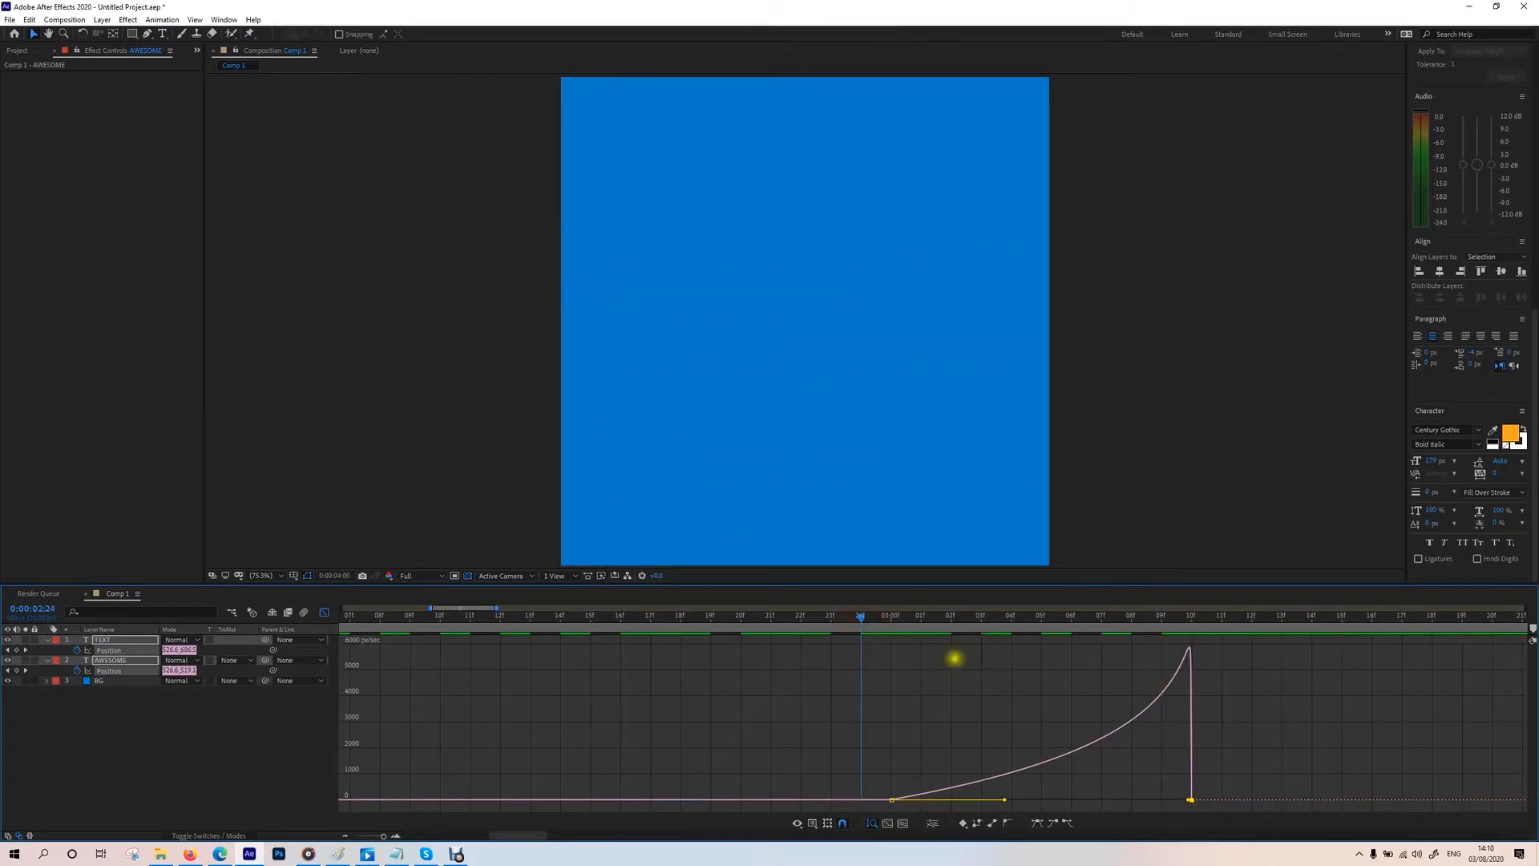
Step: Close the Graph Editor and preview the full animation from frame 0
{"action": "left_click", "coordinate": [324, 611]}
{"action": "left_click", "coordinate": [218, 662]}
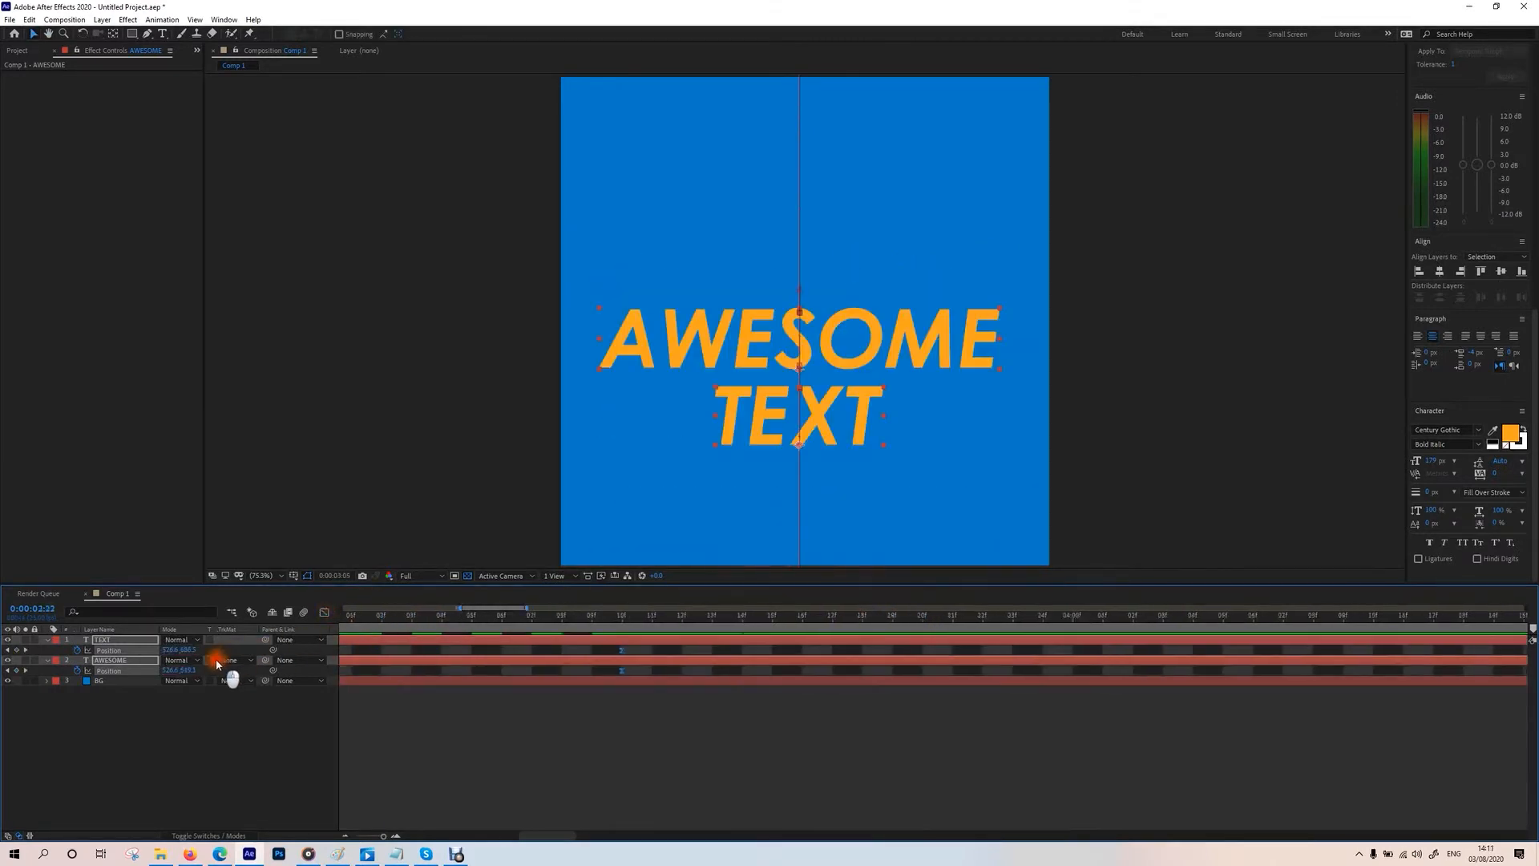
{"action": "left_click", "coordinate": [378, 837]}
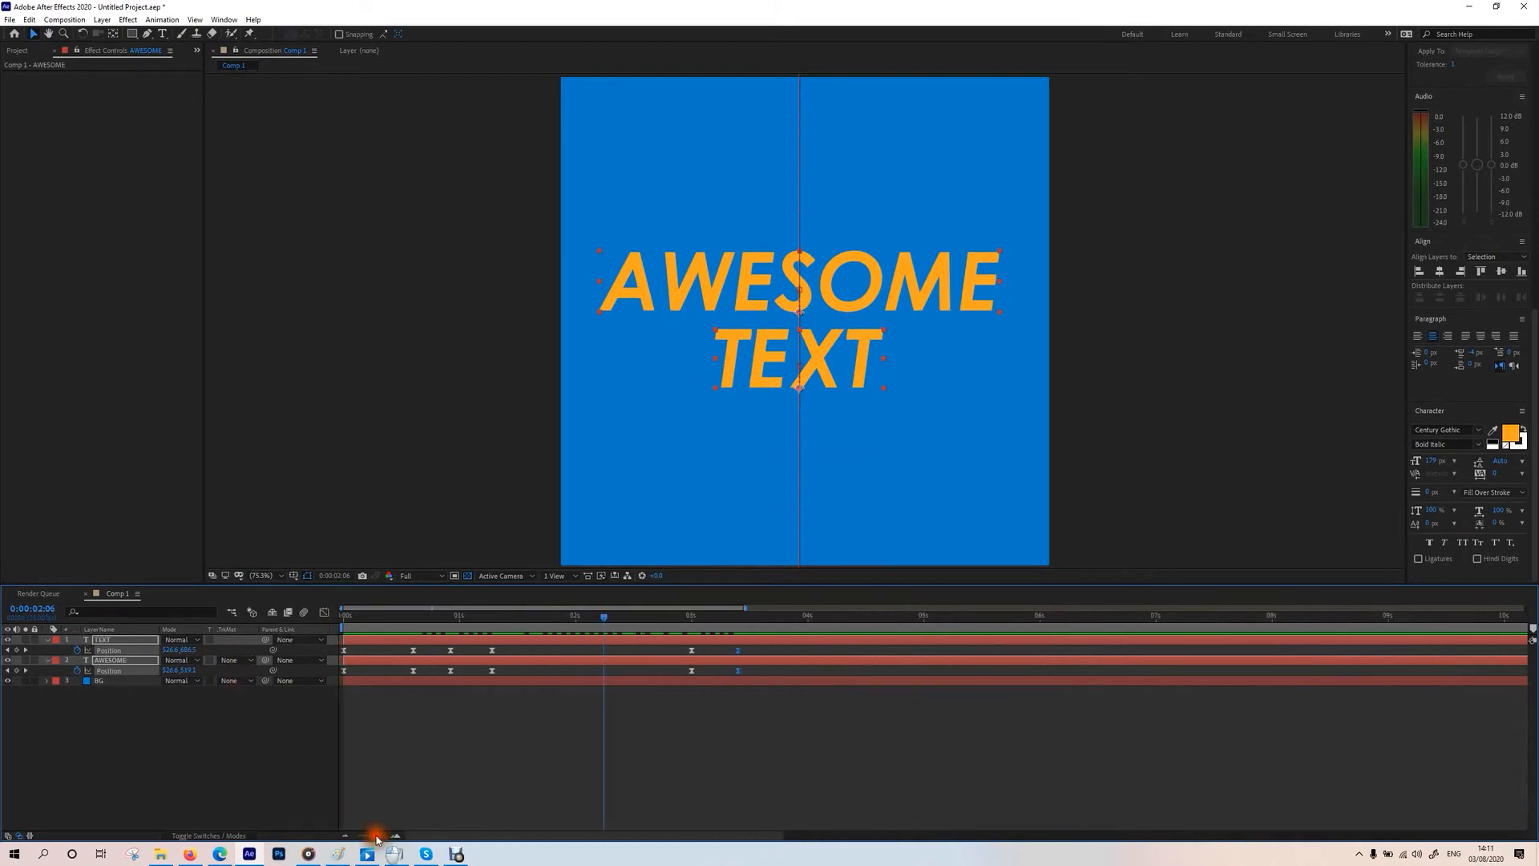
{"action": "left_click_drag", "start_coordinate": [424, 615], "coordinate": [311, 628]}
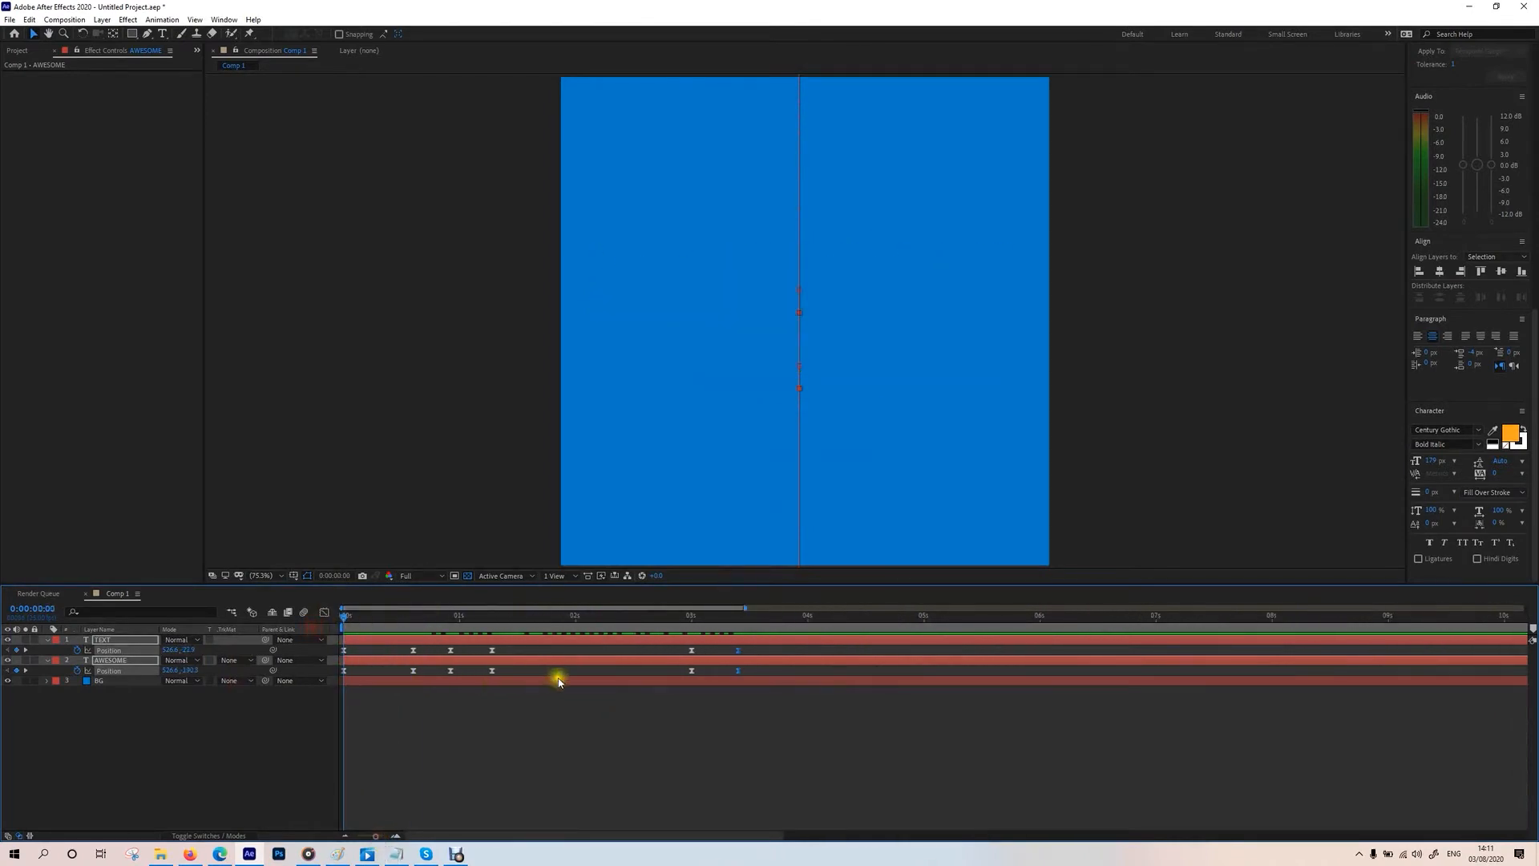
{"action": "key", "text": "space"}
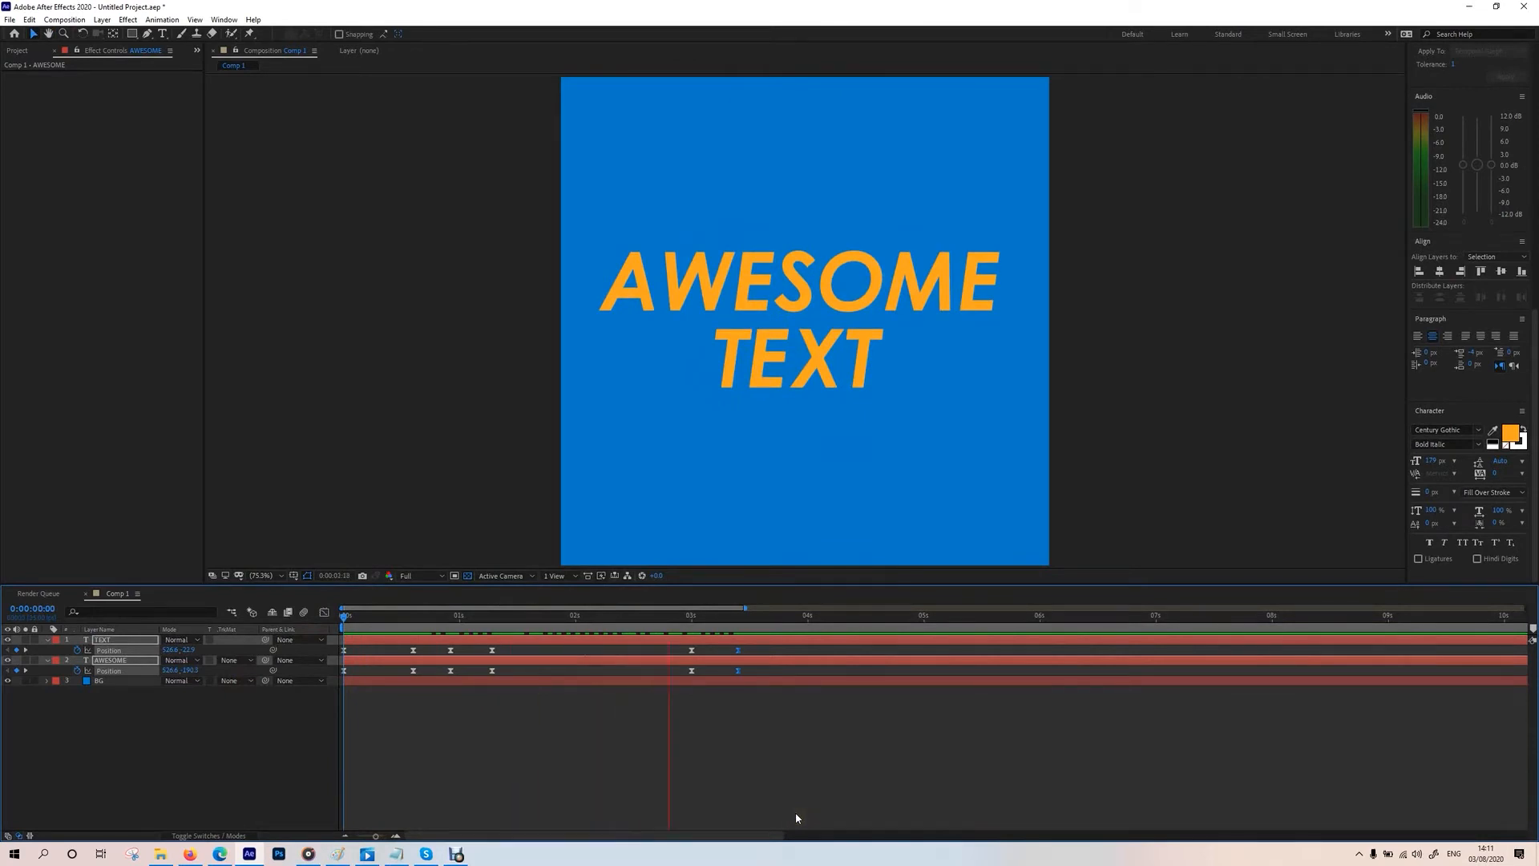
{"action": "key", "text": "space"}
Step: Shift the AWESOME layer about 6 frames later than the TEXT layer and preview the staggered animation from frame 0
{"action": "left_click", "coordinate": [718, 682]}
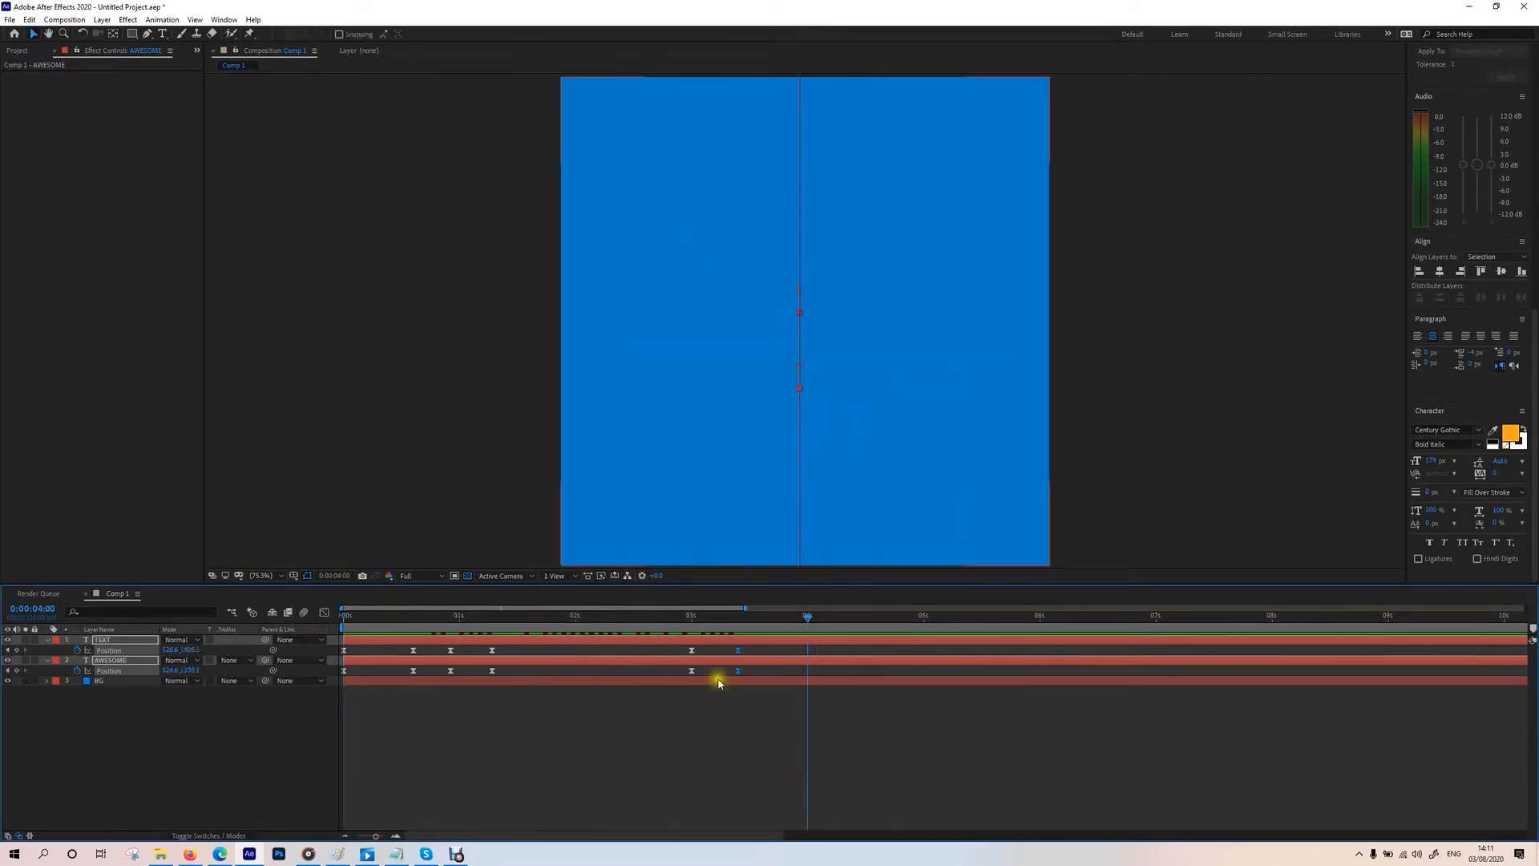
{"action": "left_click", "coordinate": [741, 671]}
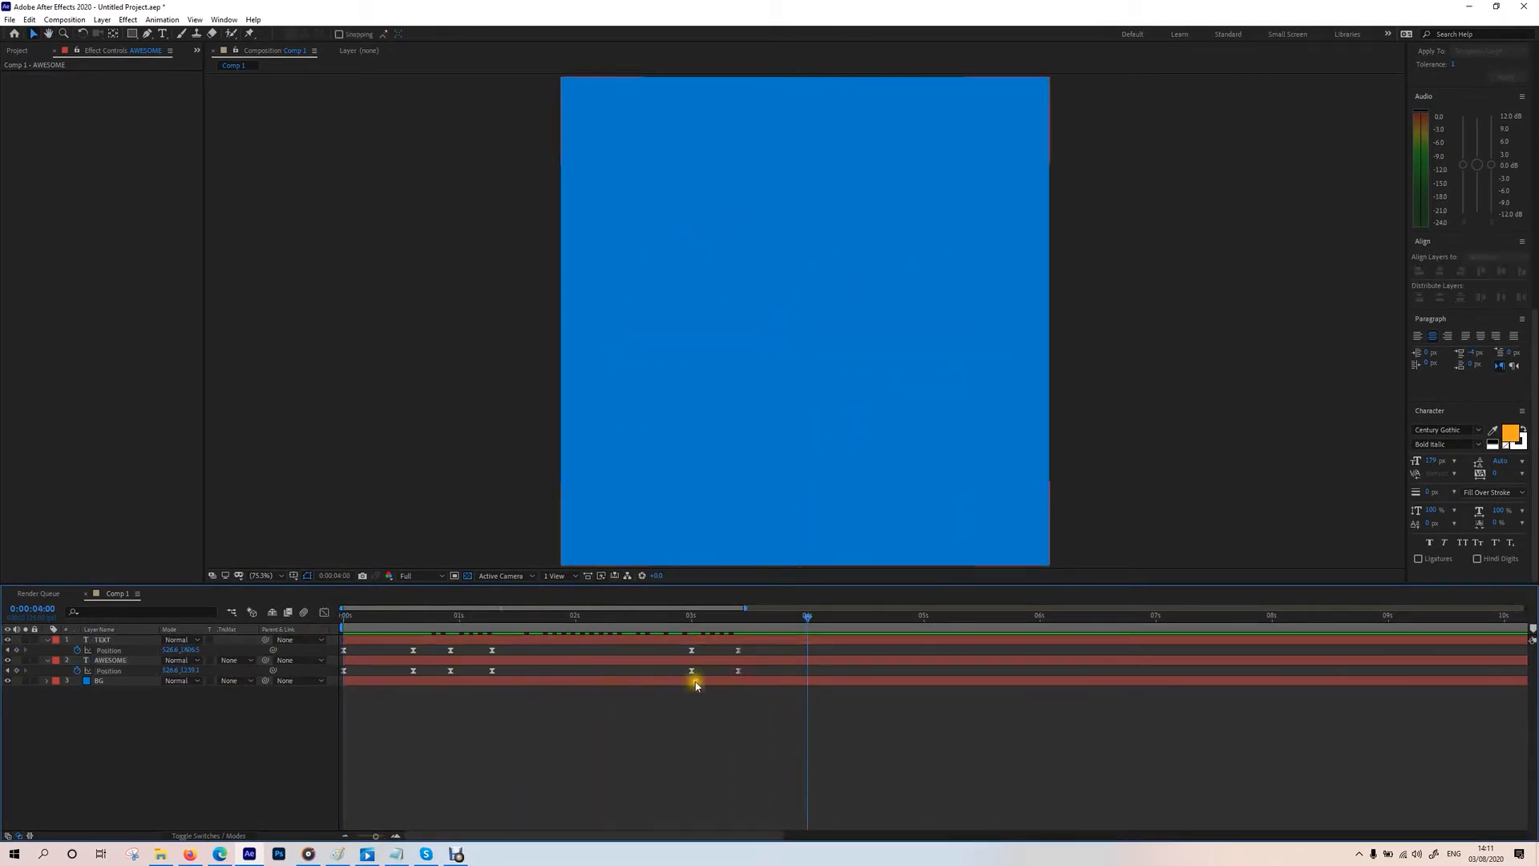
{"action": "left_click_drag", "start_coordinate": [407, 618], "coordinate": [659, 655]}
{"action": "left_click", "coordinate": [515, 662]}
{"action": "left_click_drag", "start_coordinate": [515, 662], "coordinate": [346, 618]}
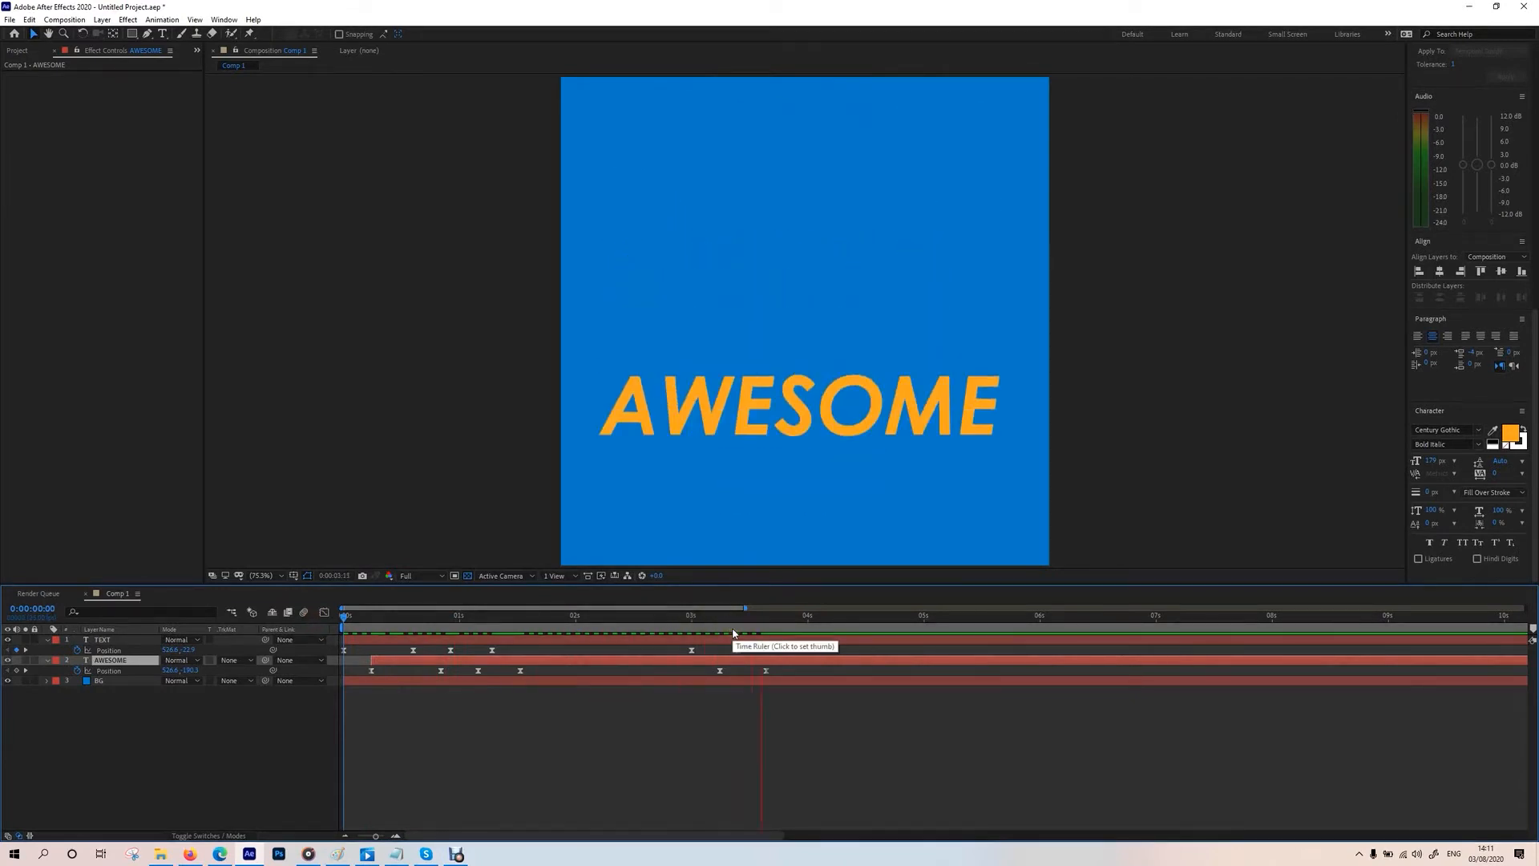
Step: With the playhead at 3:00, draw a thin white rectangle bar above the text and centre it horizontally in the composition
{"action": "left_click", "coordinate": [698, 625]}
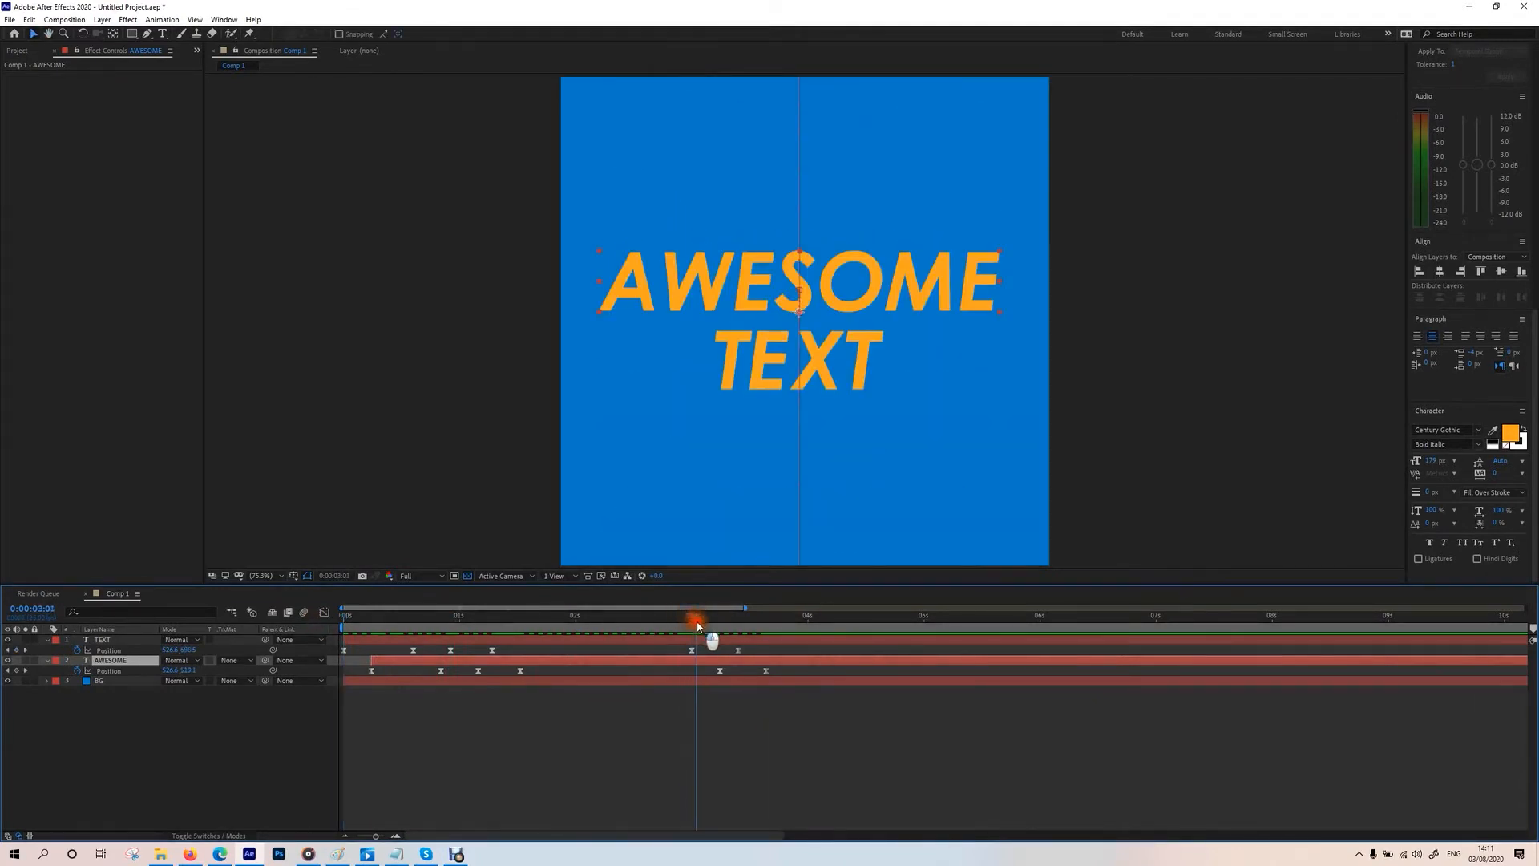
{"action": "mouse_move", "coordinate": [697, 625]}
{"action": "left_mouse_down"}
{"action": "mouse_move", "coordinate": [783, 639]}
{"action": "mouse_move", "coordinate": [677, 646]}
{"action": "left_mouse_up"}
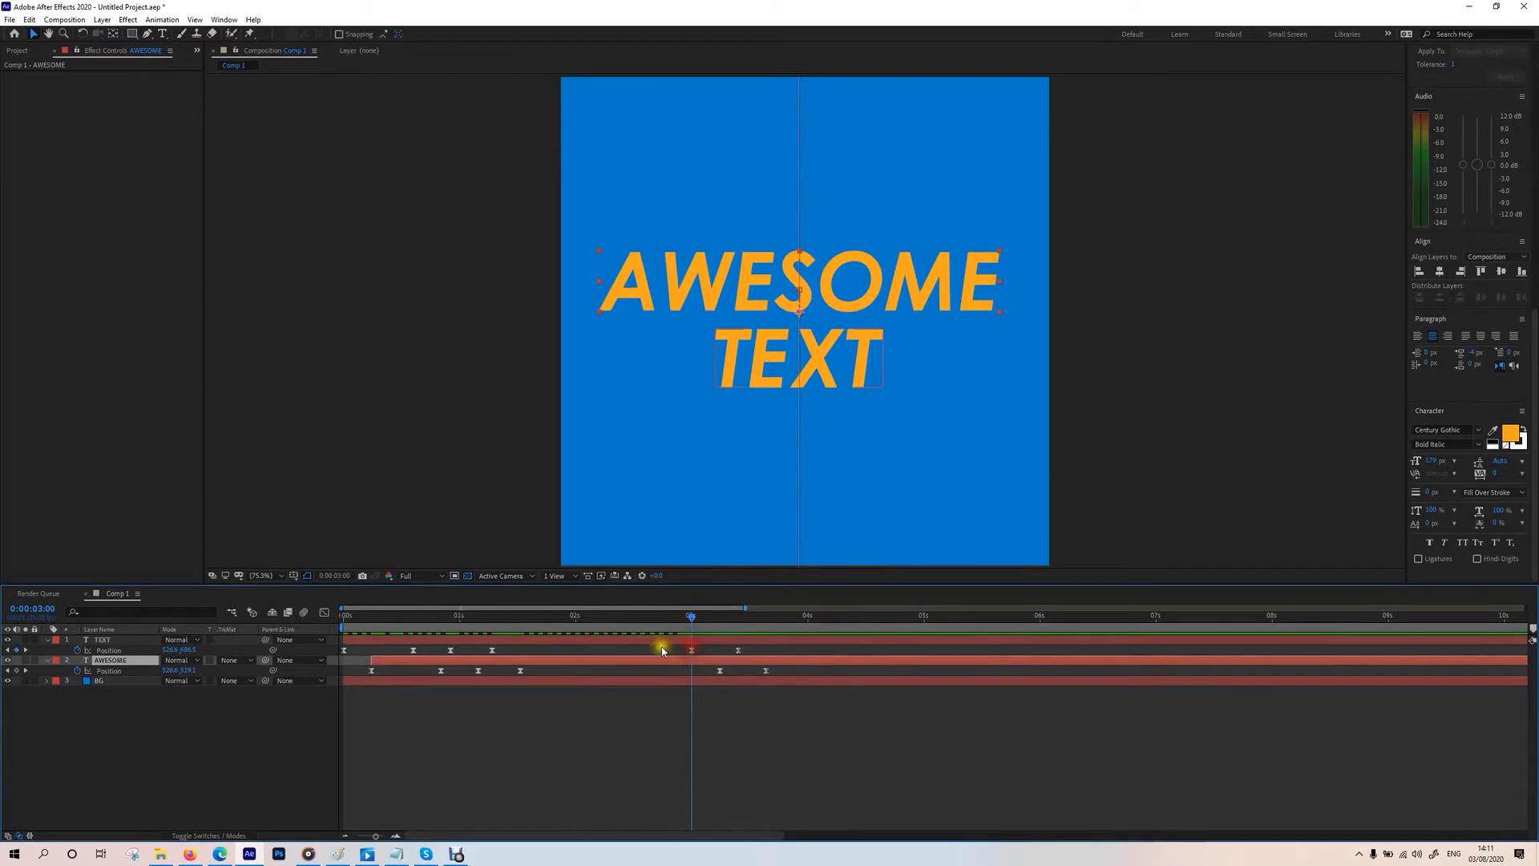
{"action": "left_click", "coordinate": [585, 721]}
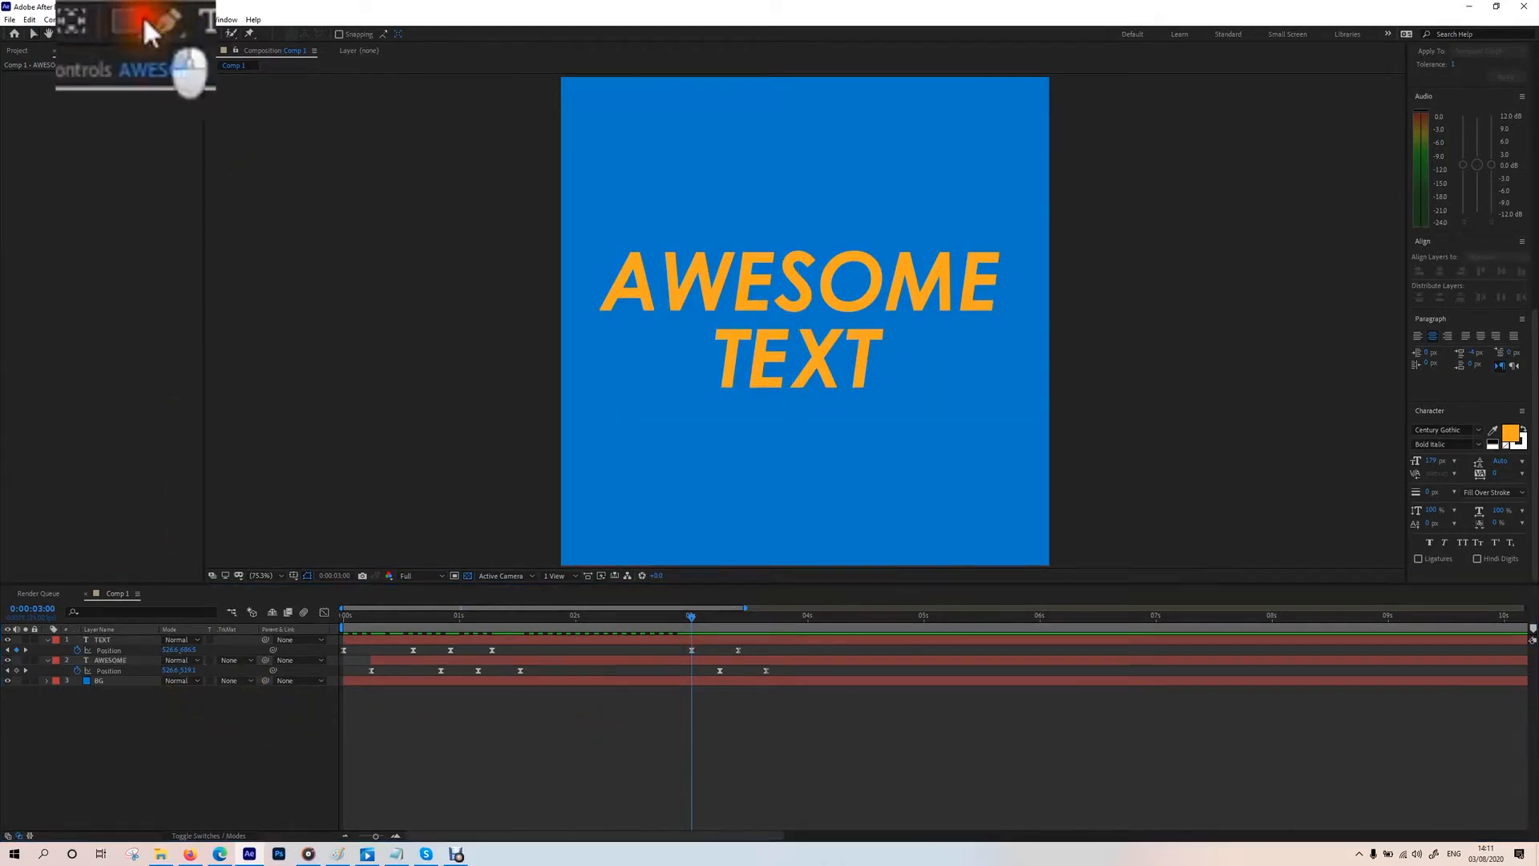
{"action": "left_click_drag", "start_coordinate": [591, 140], "coordinate": [1022, 140]}
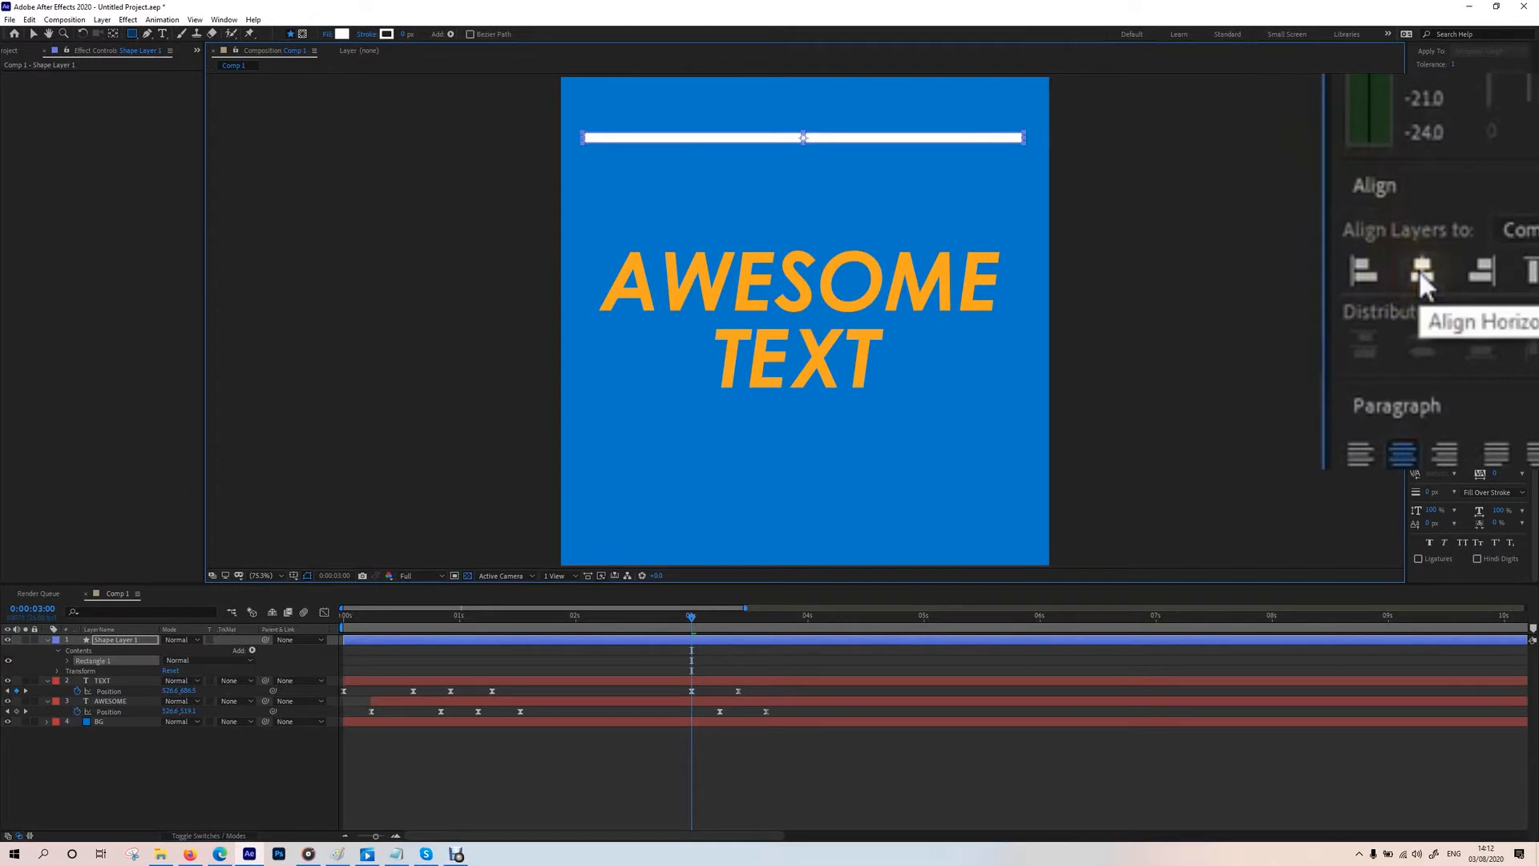
{"action": "left_click", "coordinate": [1439, 271]}
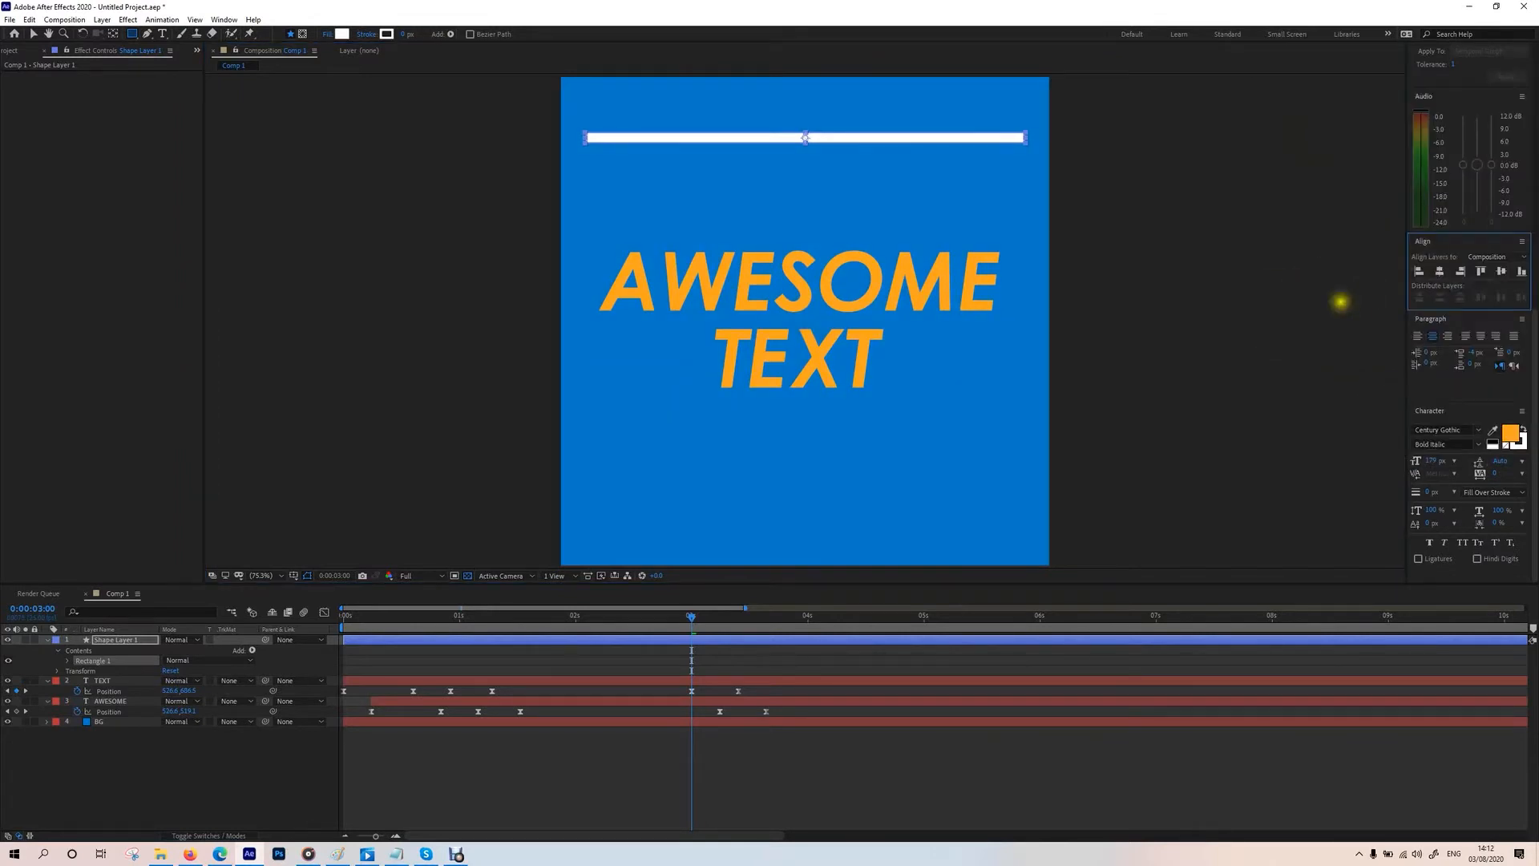
Step: At frame 19, add a Scale keyframe at 100% to the white bar and unlink its scale proportions
{"action": "left_click", "coordinate": [417, 619]}
{"action": "left_click_drag", "start_coordinate": [418, 618], "coordinate": [430, 626]}
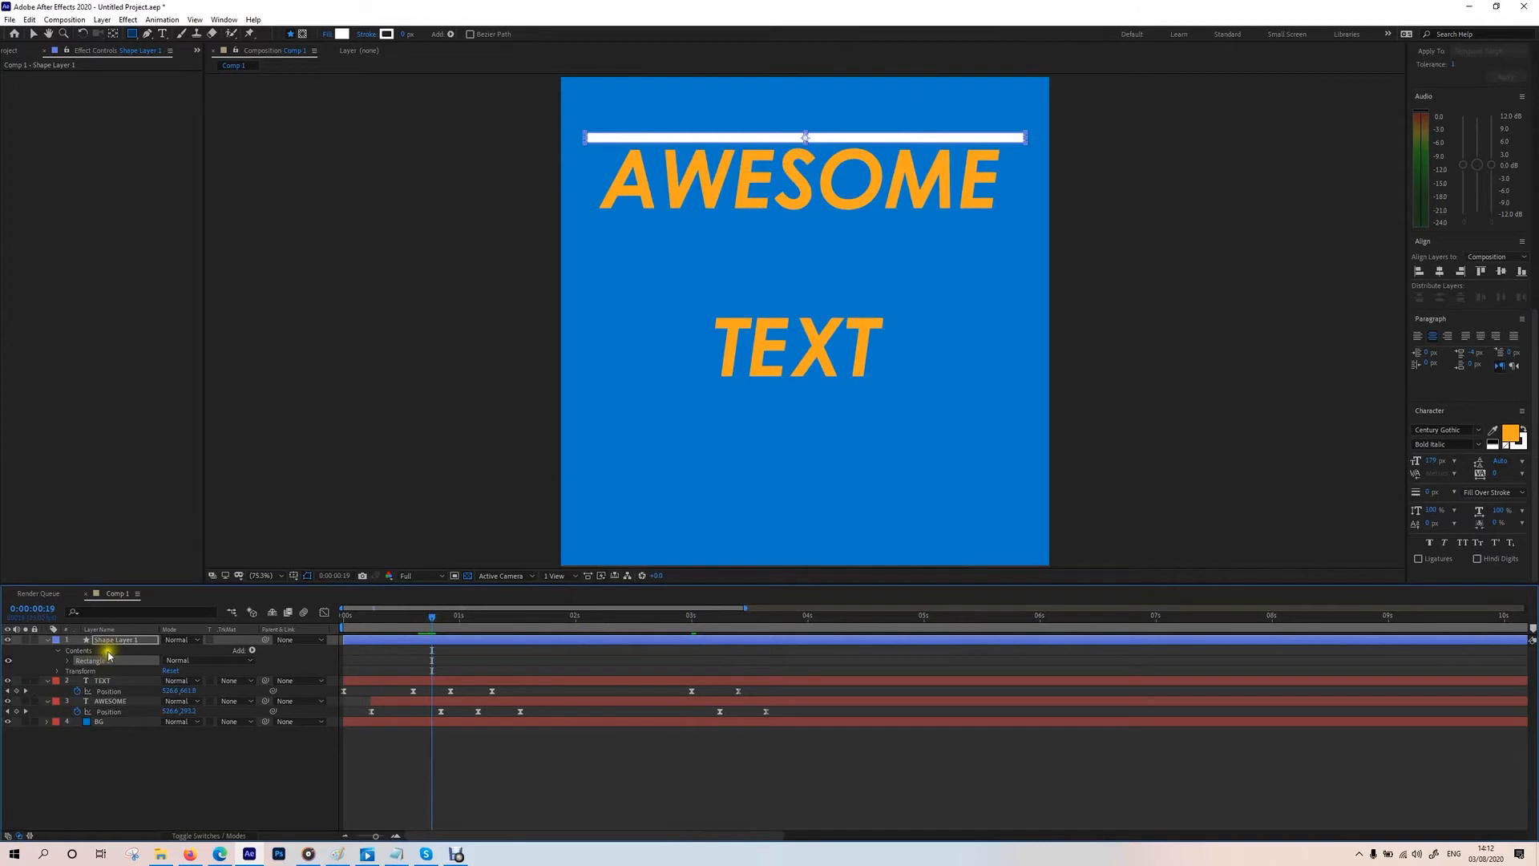
{"action": "key", "text": "s"}
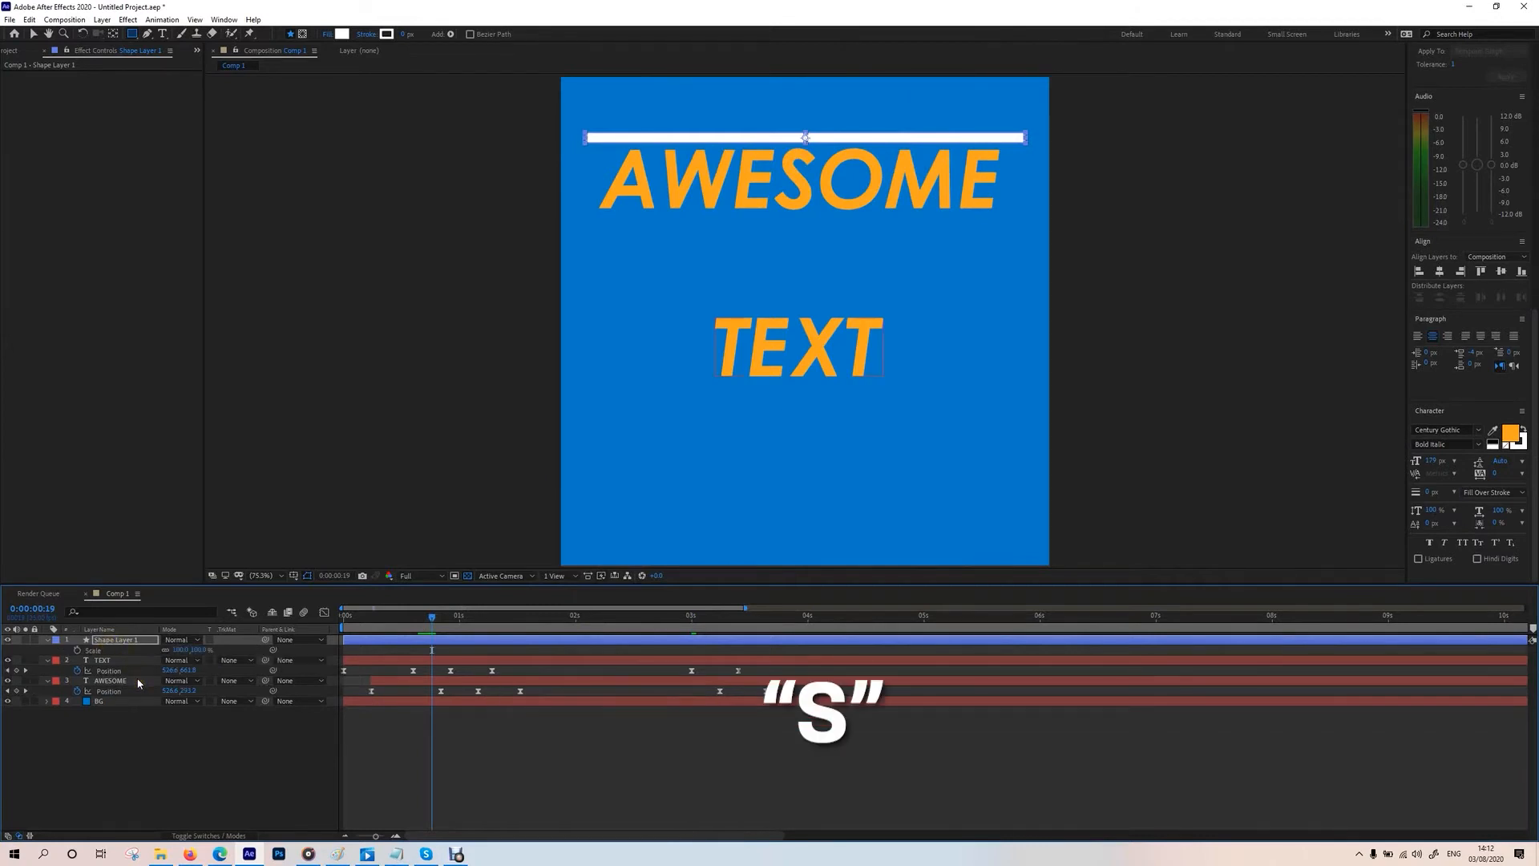
{"action": "left_click", "coordinate": [97, 660]}
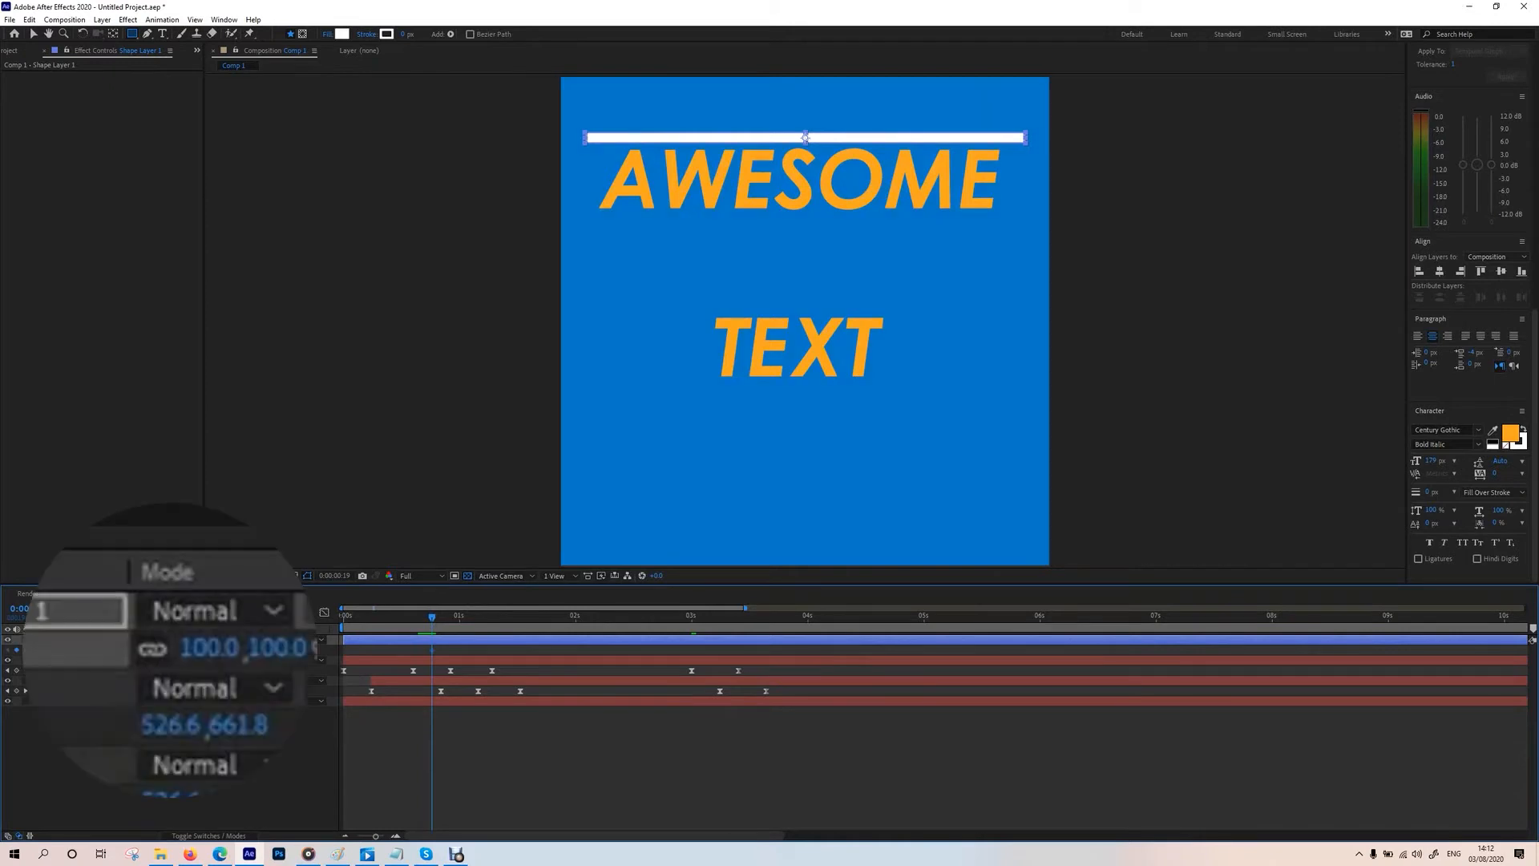
{"action": "left_click", "coordinate": [165, 651]}
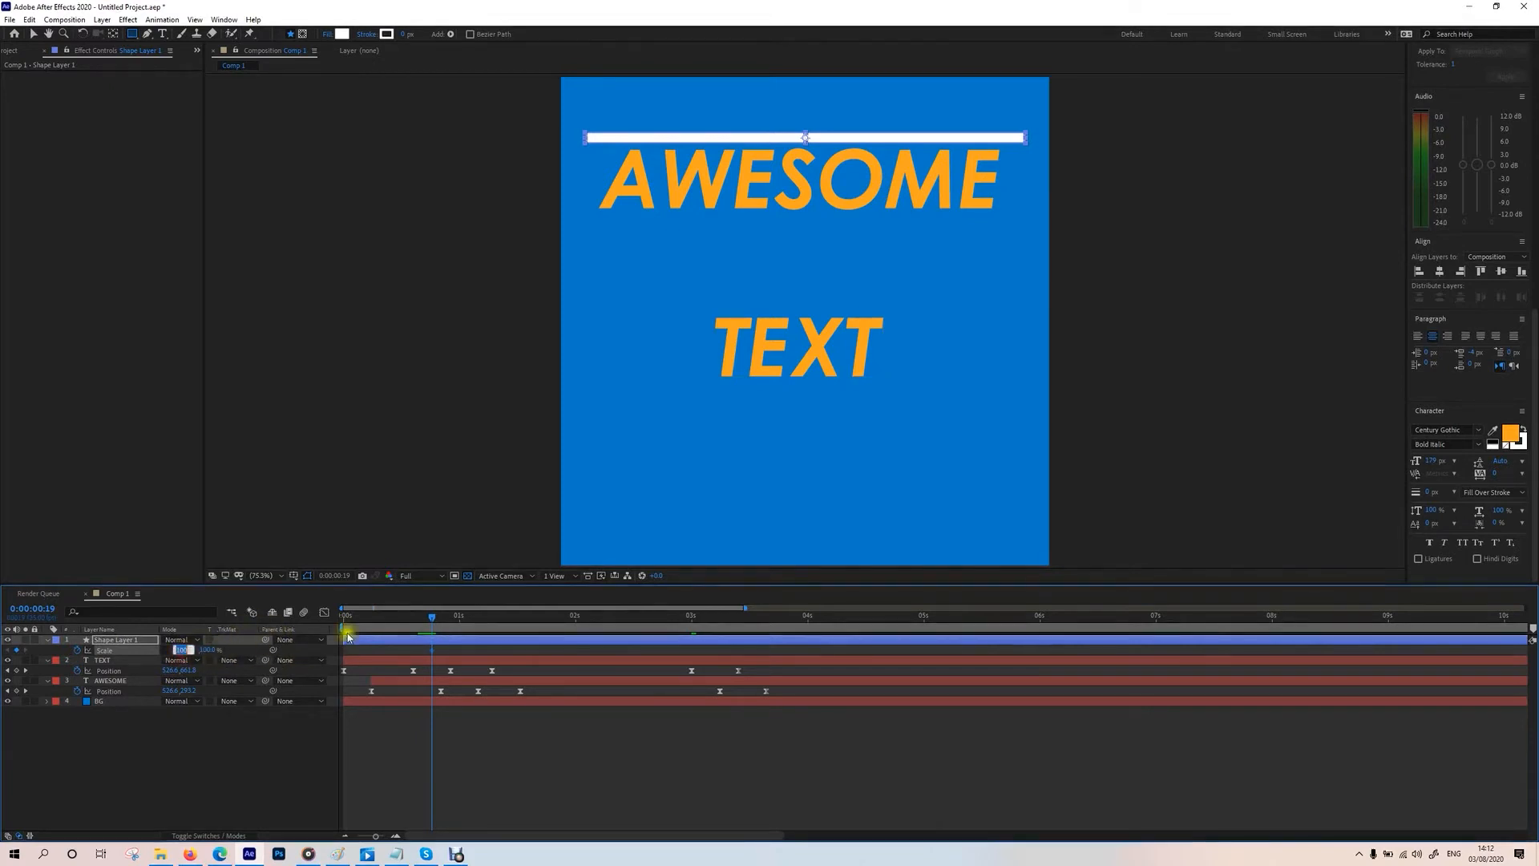
Step: Set the bar's horizontal scale to 0% at frame 2, and paste a copy of that keyframe at 1:03
{"action": "left_click_drag", "start_coordinate": [426, 622], "coordinate": [379, 624]}
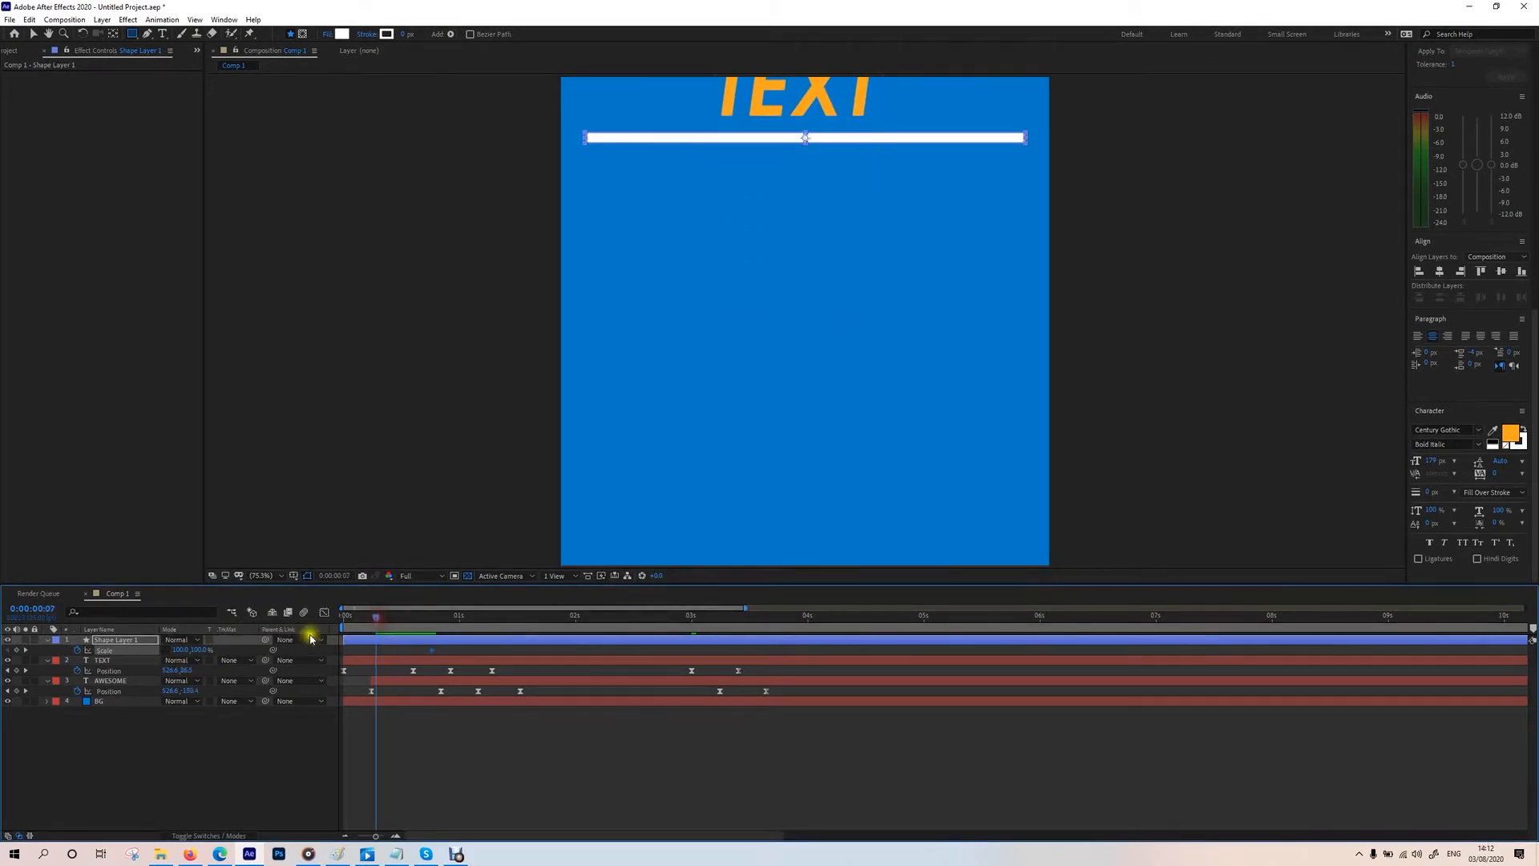
{"action": "left_click", "coordinate": [355, 619]}
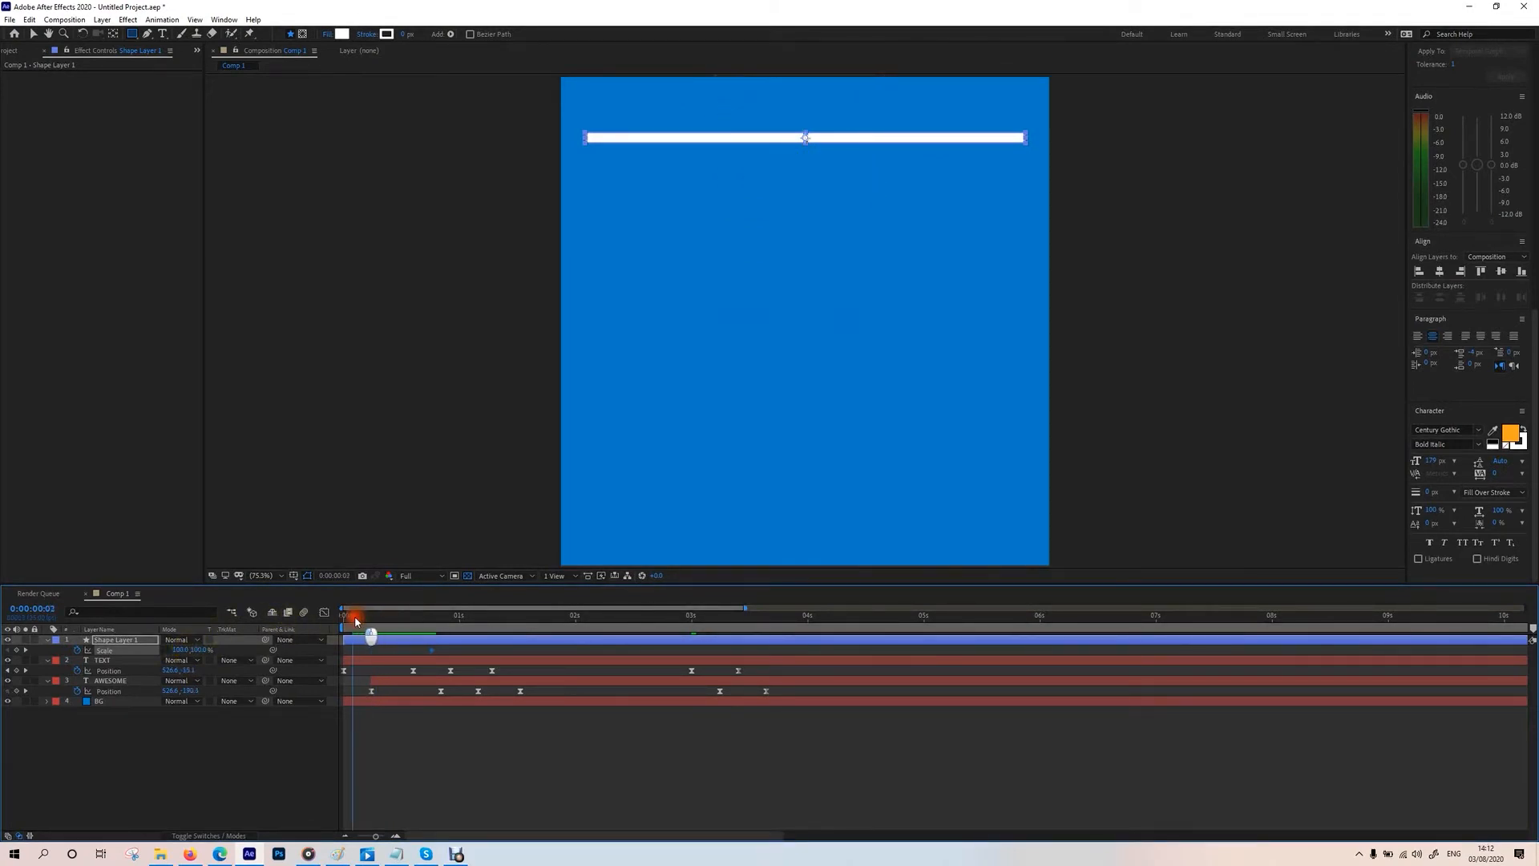
{"action": "left_click", "coordinate": [180, 649]}
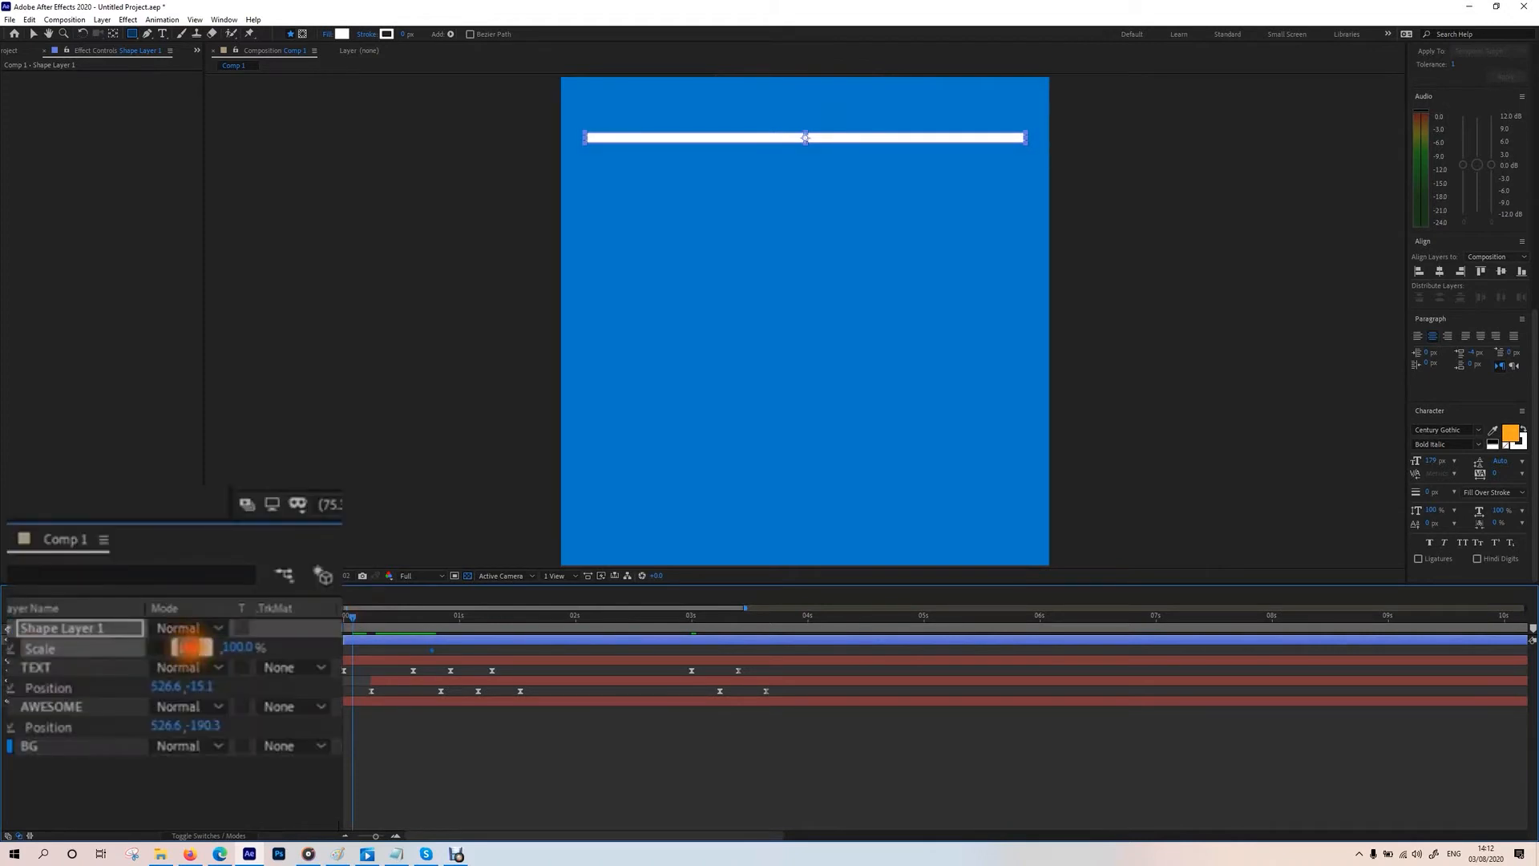
{"action": "type", "text": "0"}
{"action": "key", "text": "Return"}
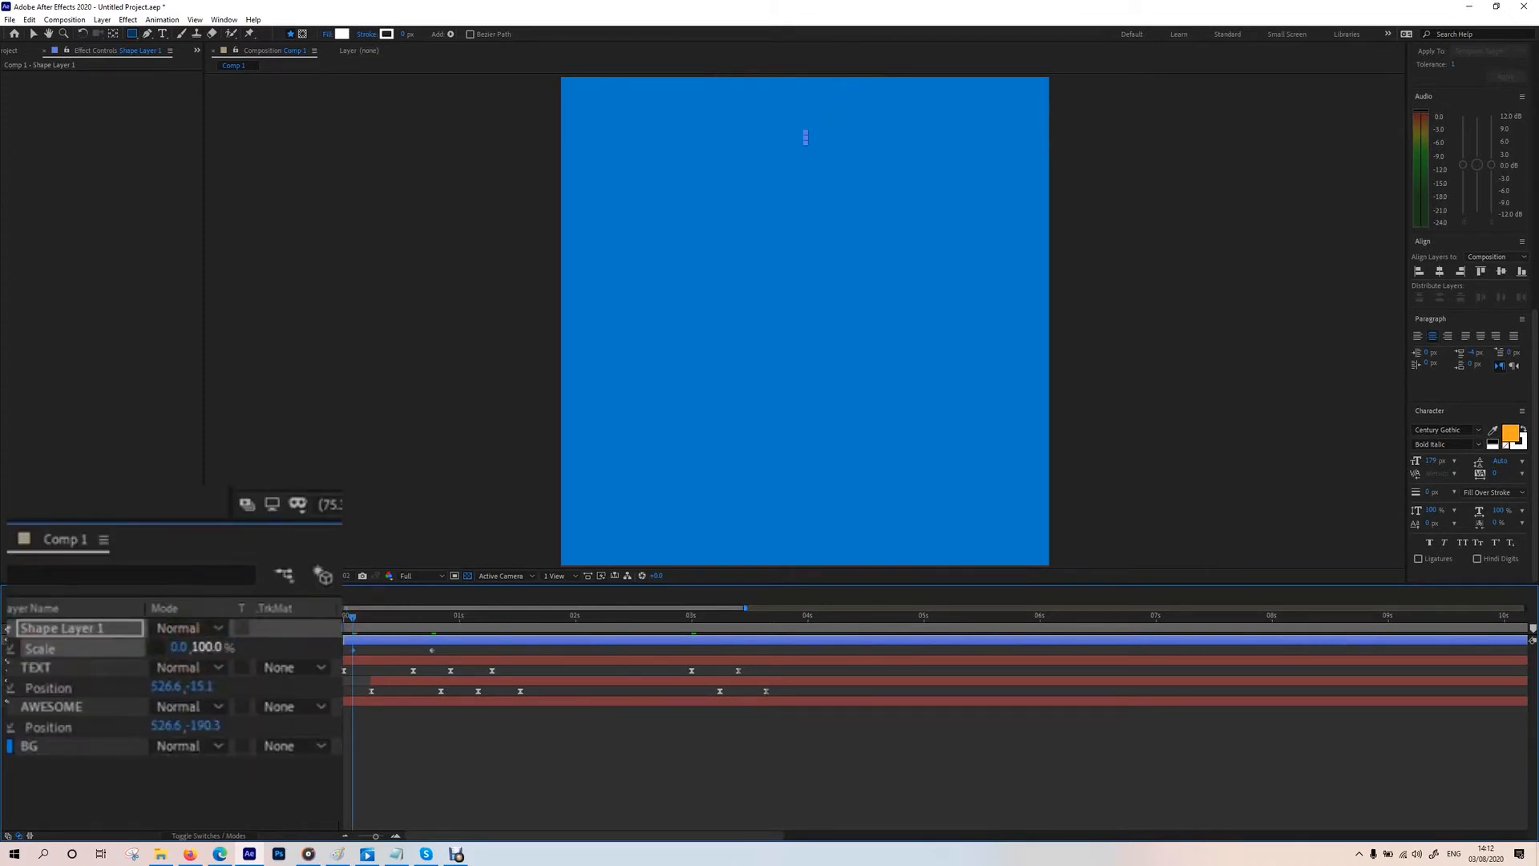
{"action": "left_click_drag", "start_coordinate": [368, 619], "coordinate": [473, 625]}
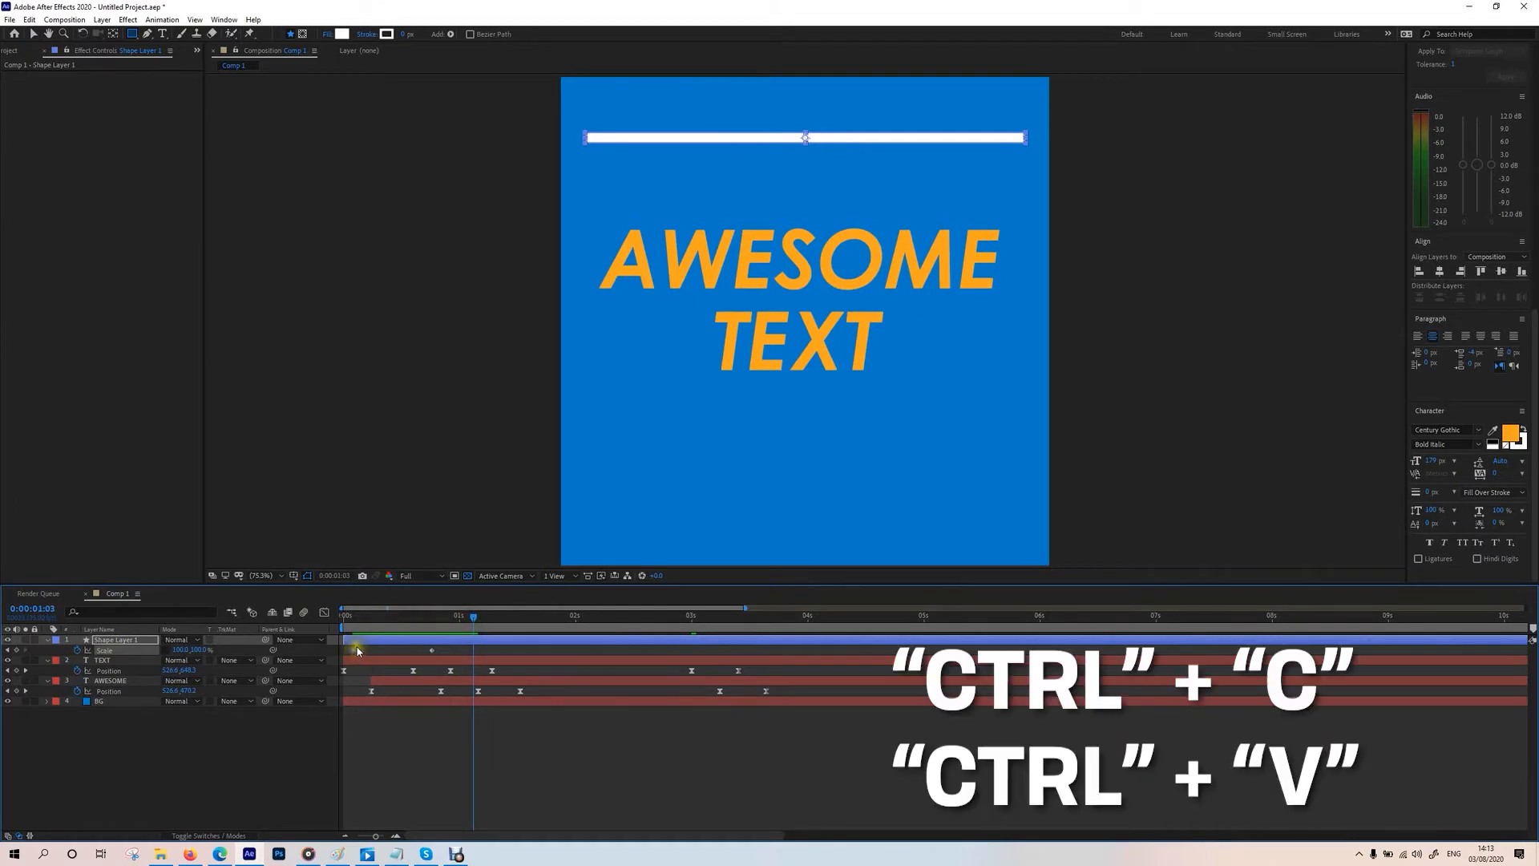
{"action": "key", "text": "ctrl+v"}
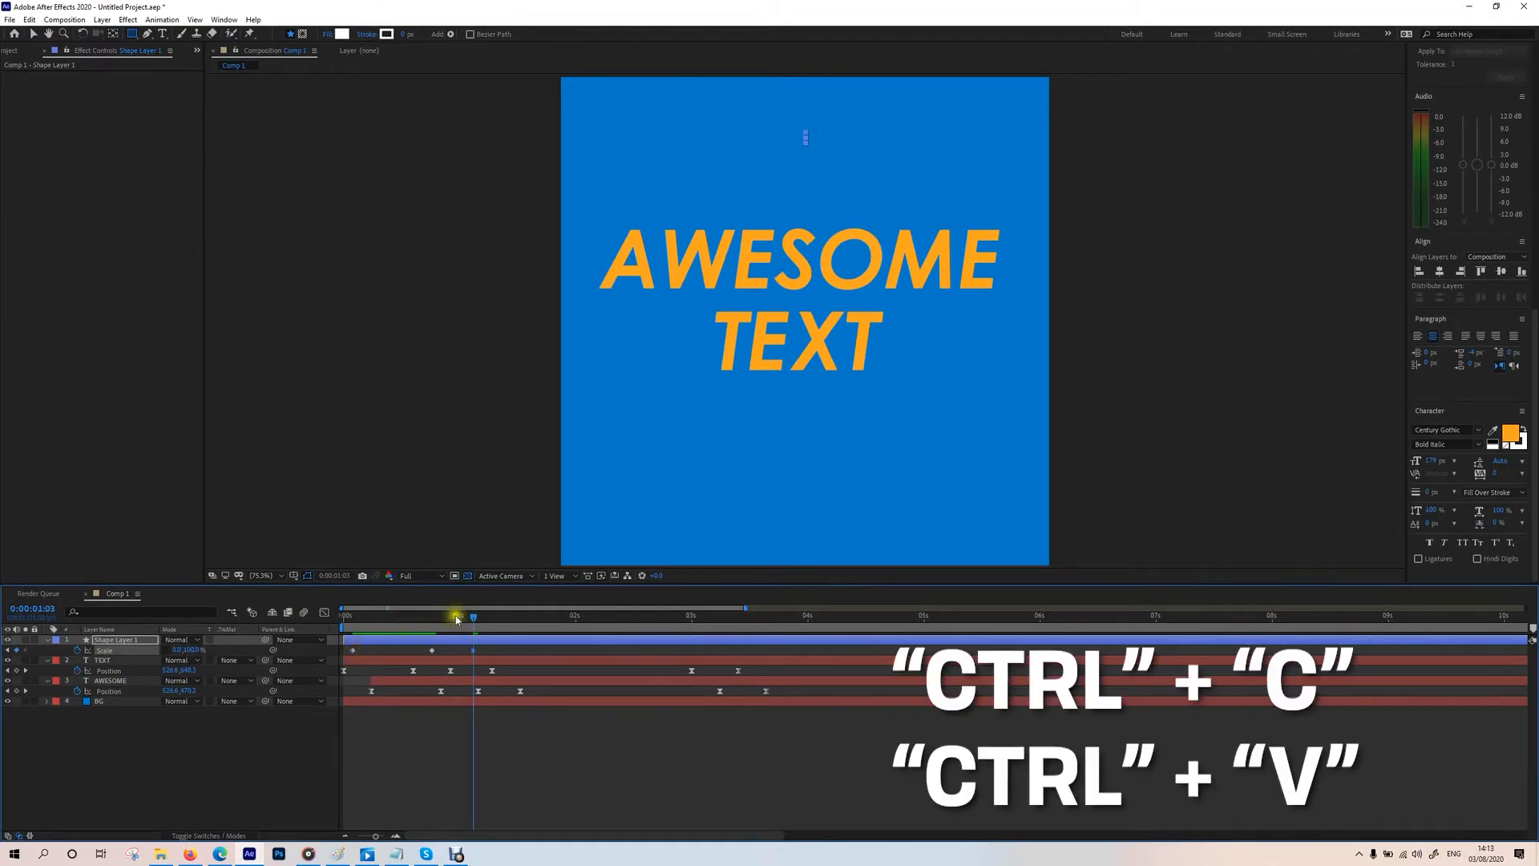
Step: Preview the white bar's scale animation, and duplicate the bar's layer with the playhead at 3:00
{"action": "key", "text": "space"}
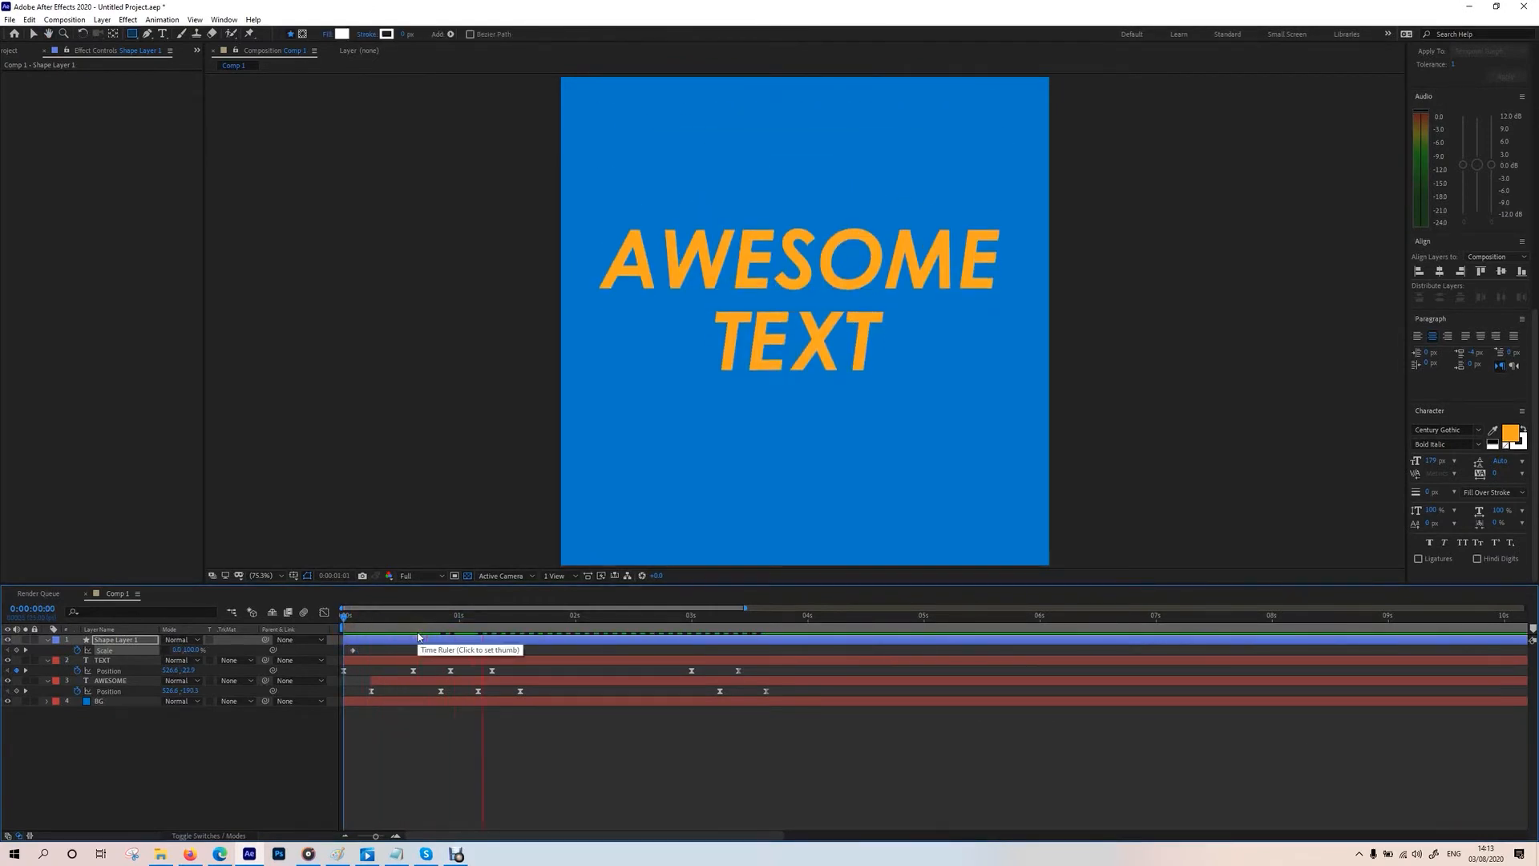
{"action": "key", "text": "space"}
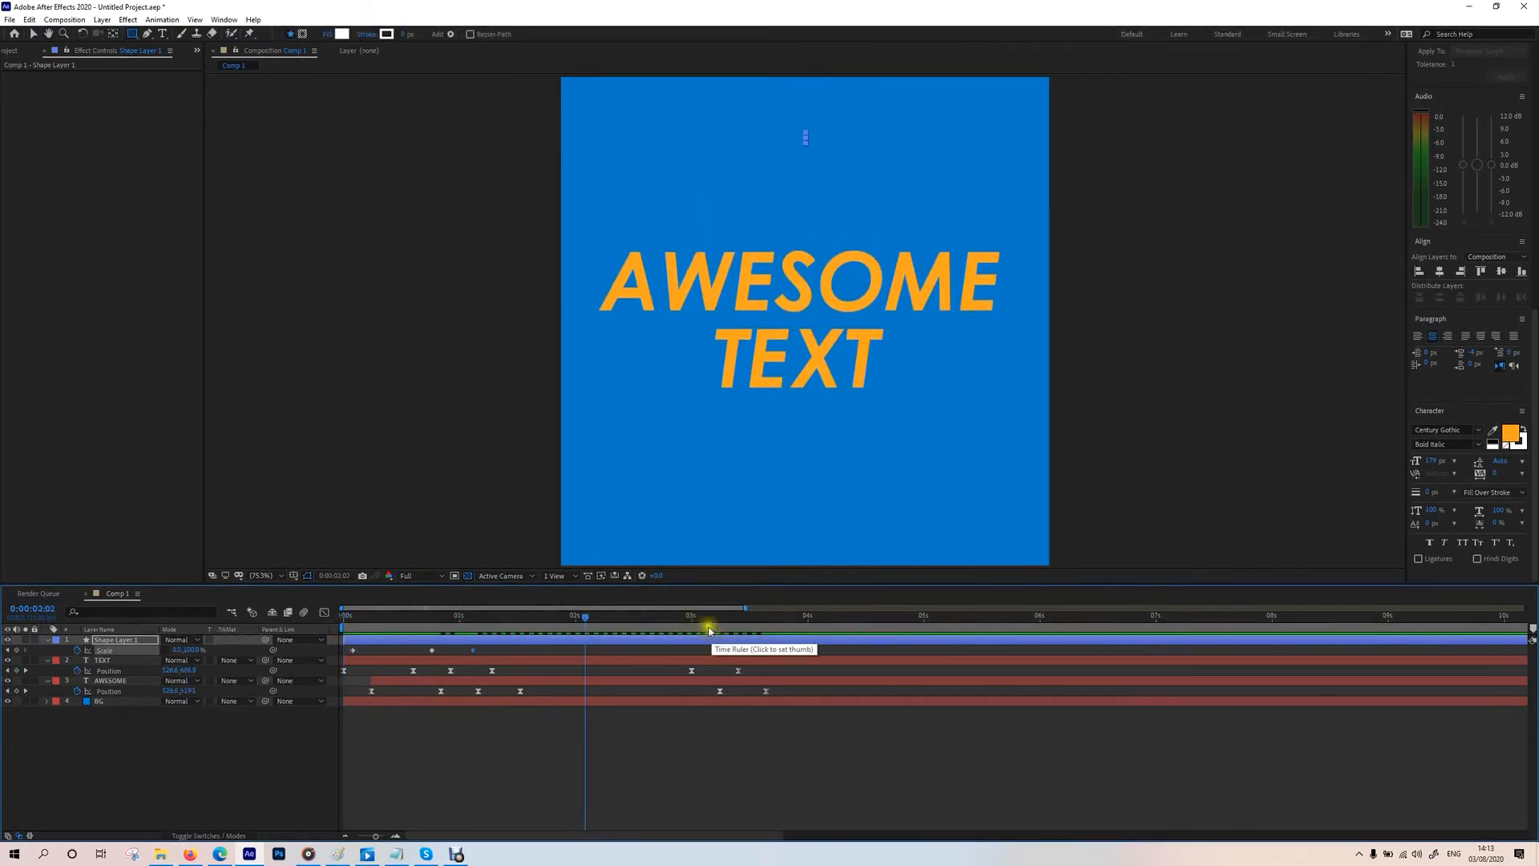
{"action": "left_click_drag", "start_coordinate": [694, 620], "coordinate": [691, 656]}
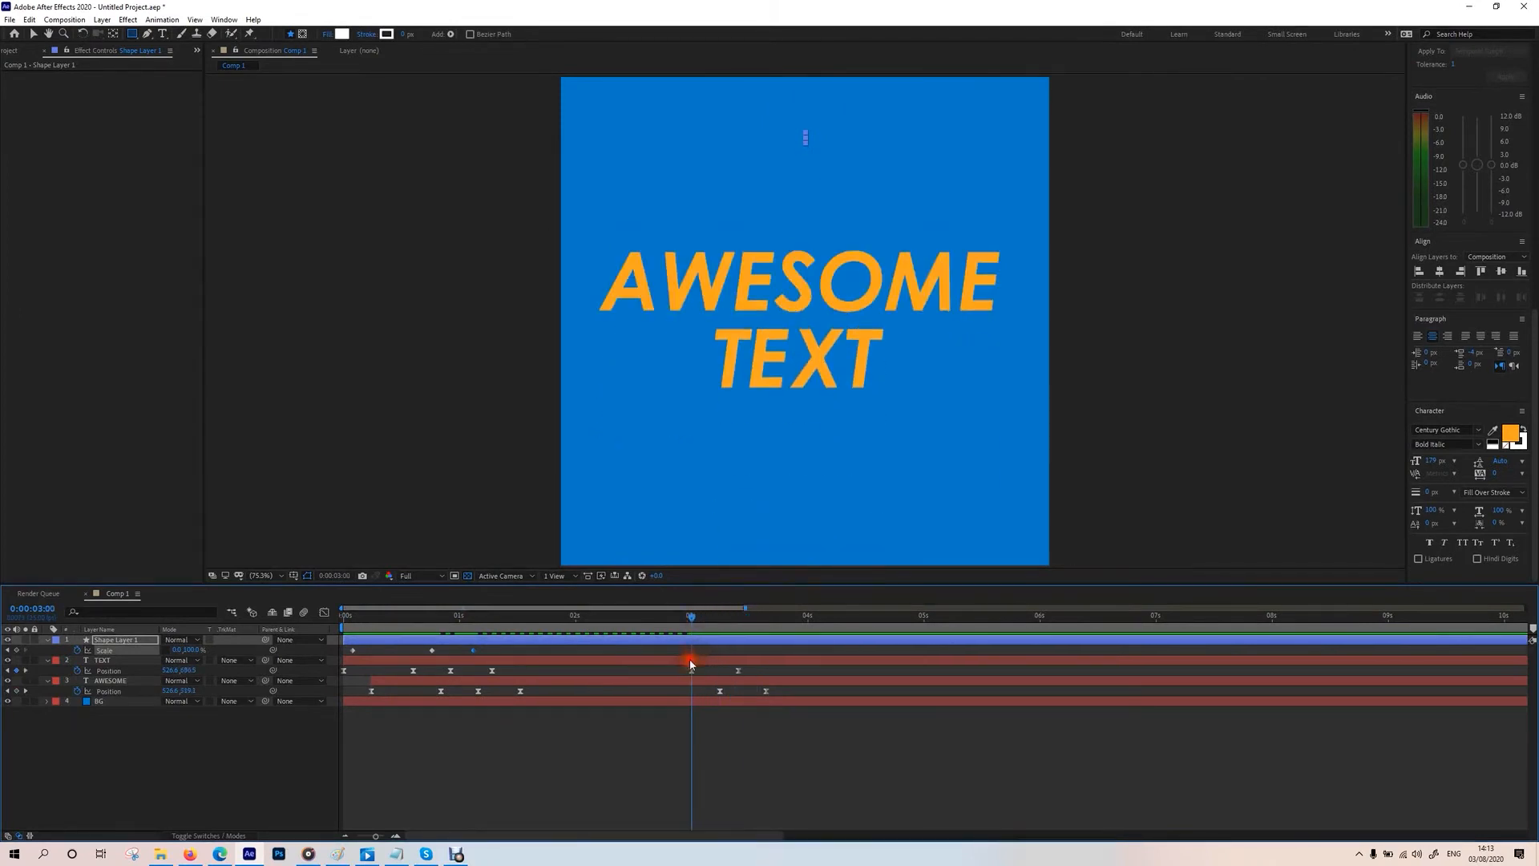
{"action": "left_click", "coordinate": [232, 747]}
{"action": "left_click", "coordinate": [391, 639]}
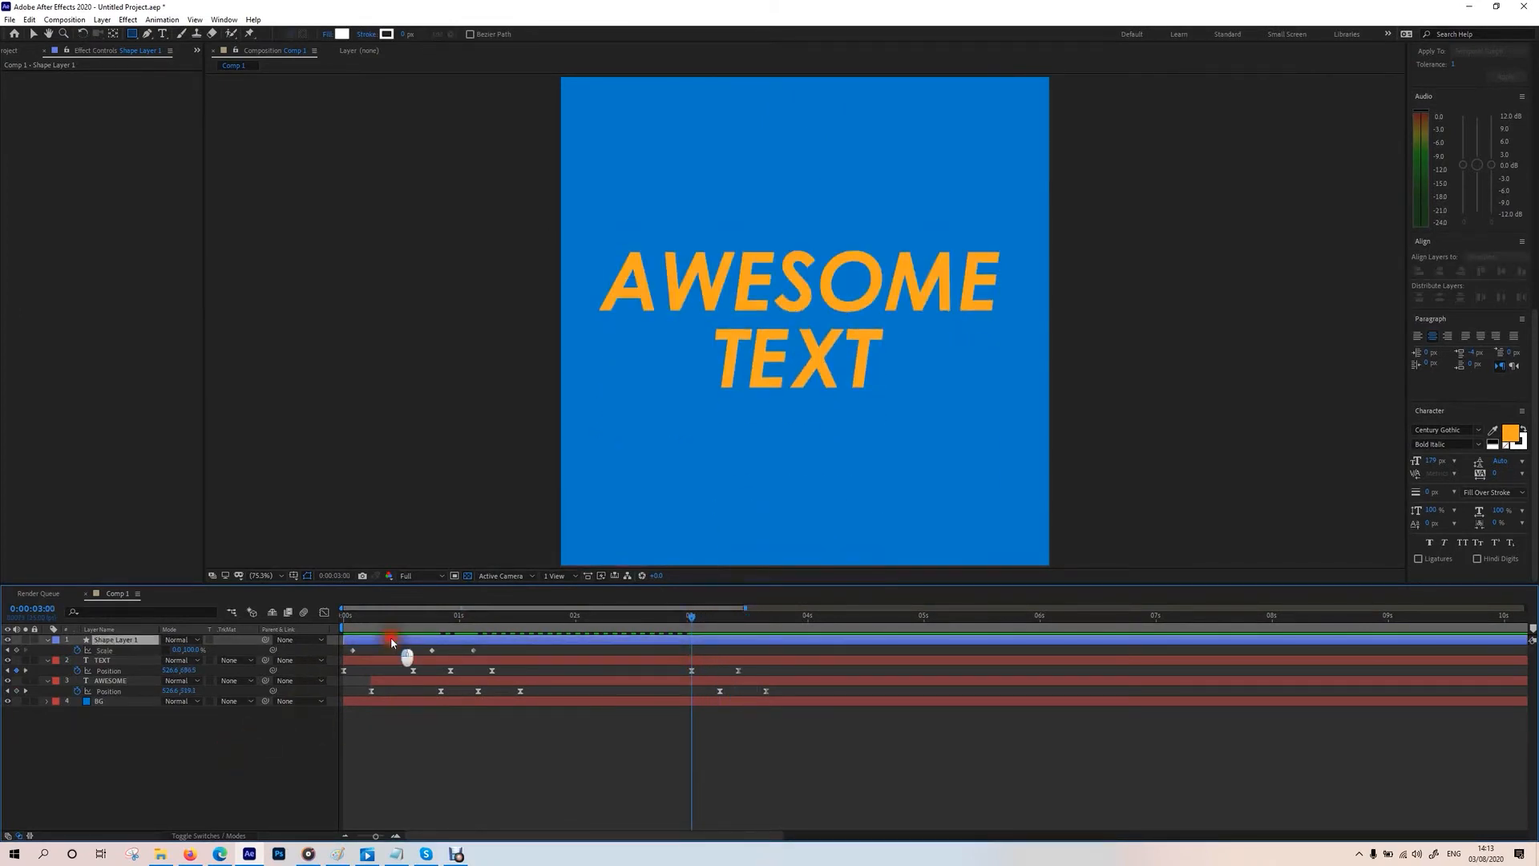
{"action": "key", "text": "ctrl+d"}
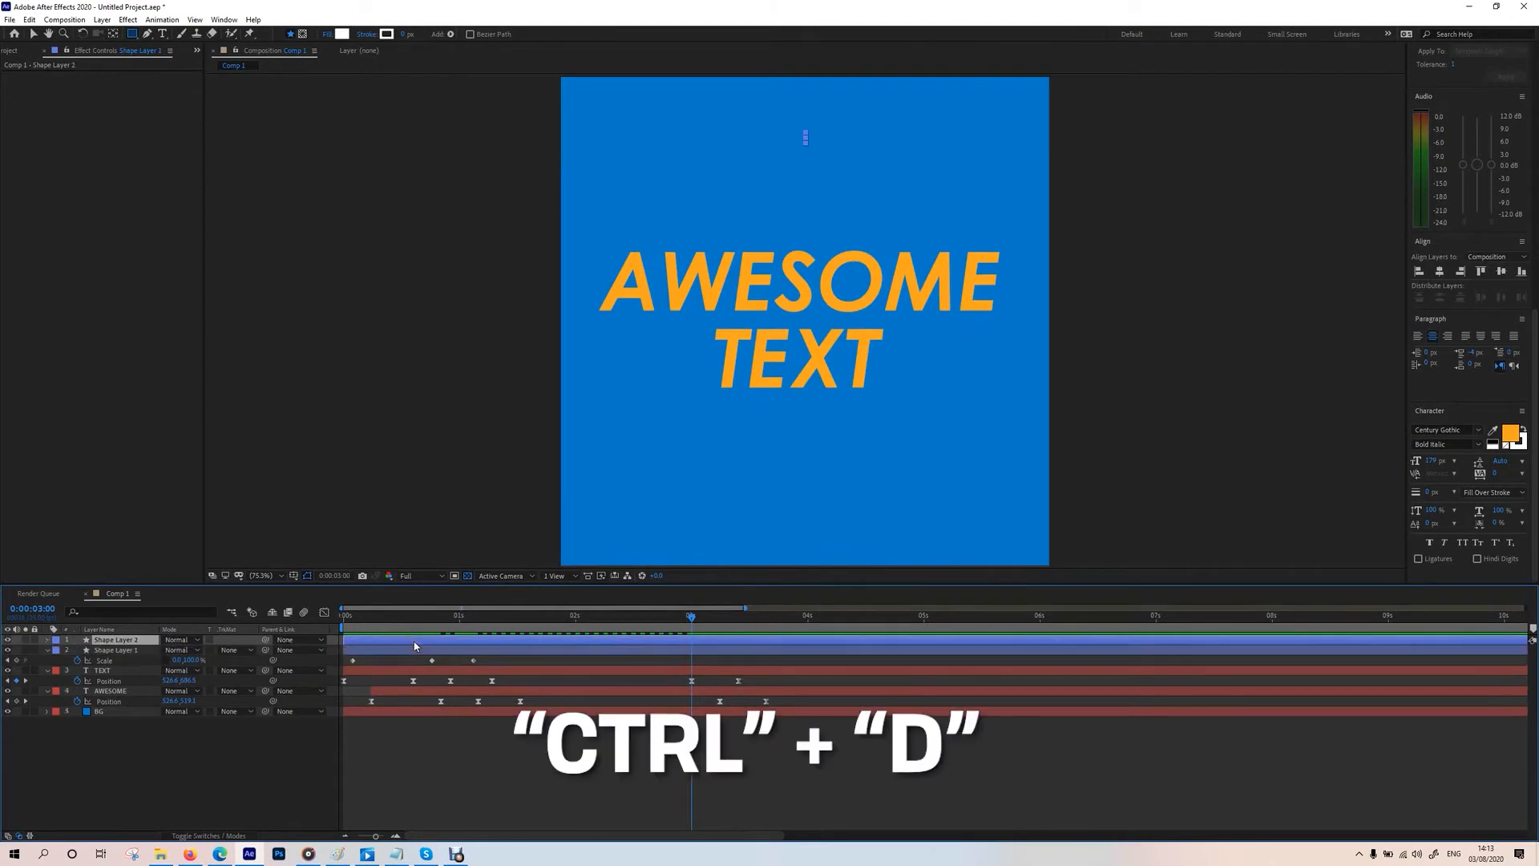
Step: Reveal the duplicate bar's Scale keyframes and shift its layer later so the scale-in starts just before the text's exit at 3:00
{"action": "mouse_move", "coordinate": [395, 625]}
{"action": "left_mouse_down"}
{"action": "mouse_move", "coordinate": [368, 623]}
{"action": "mouse_move", "coordinate": [393, 624]}
{"action": "left_mouse_up"}
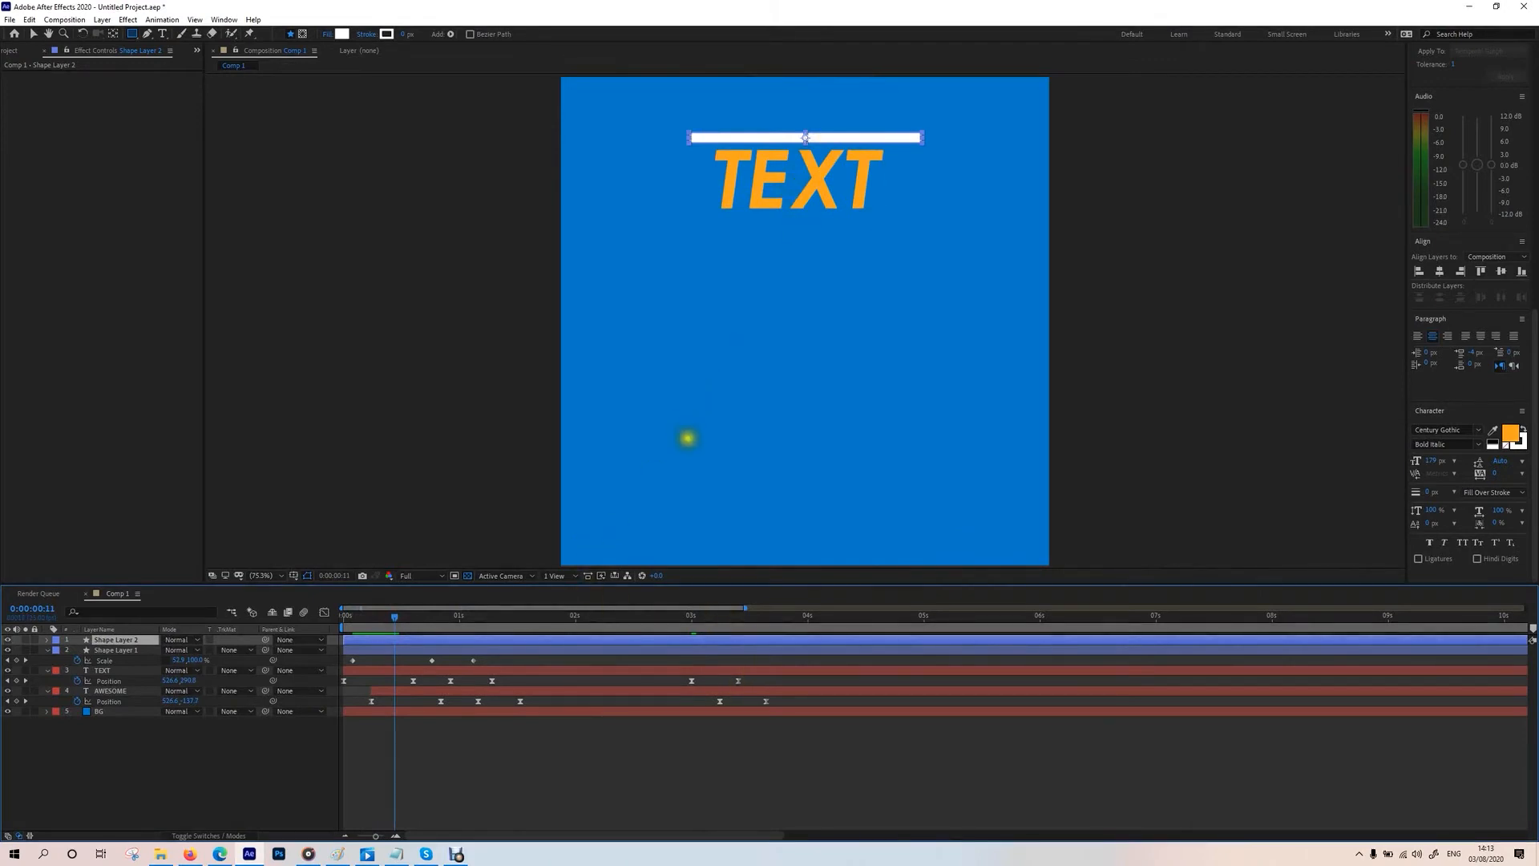
{"action": "left_click", "coordinate": [687, 623]}
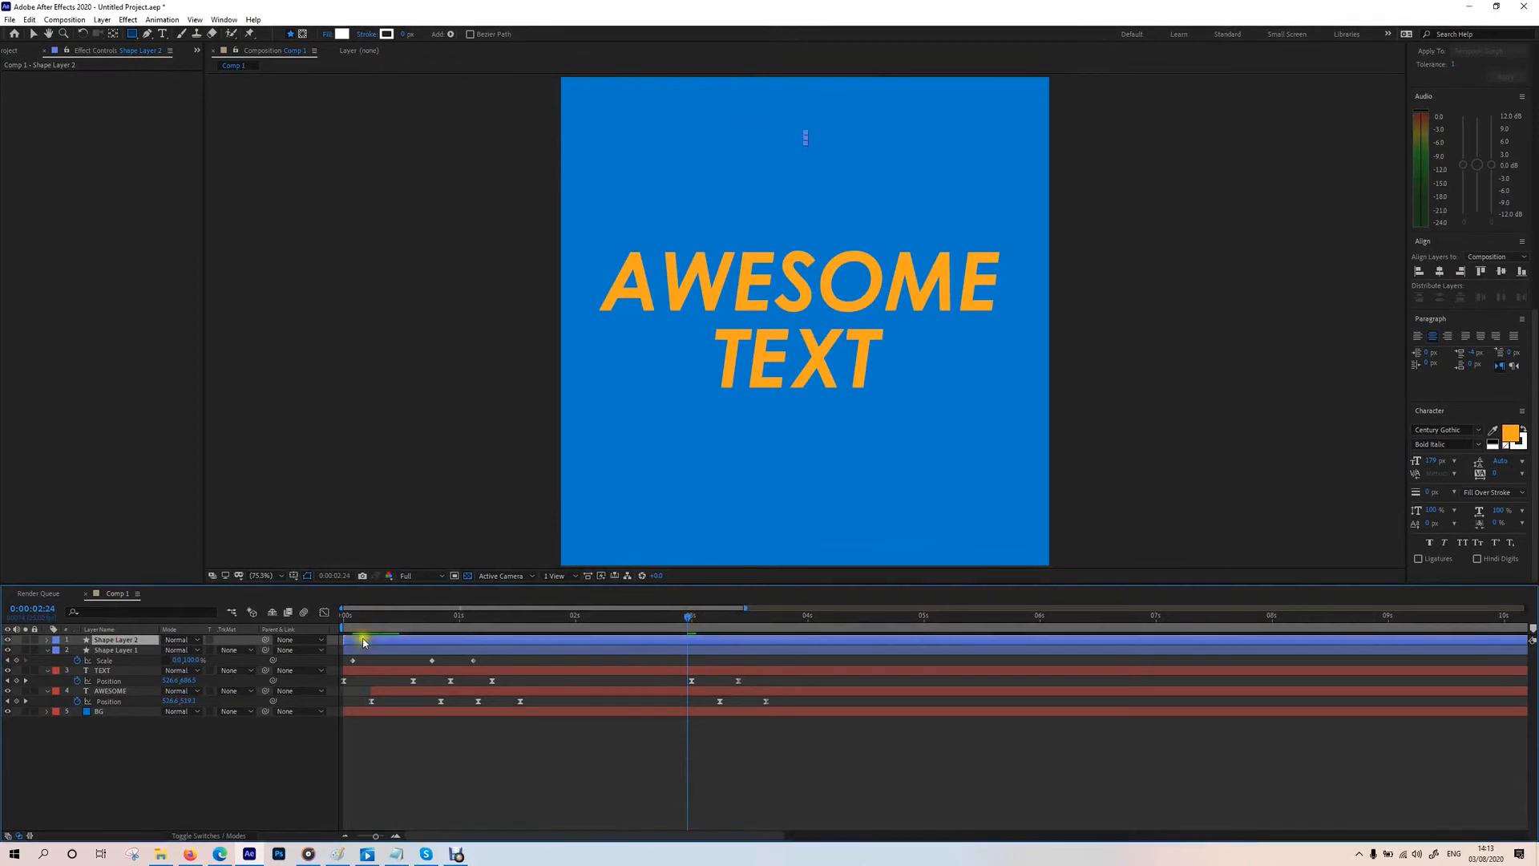
{"action": "key", "text": "s"}
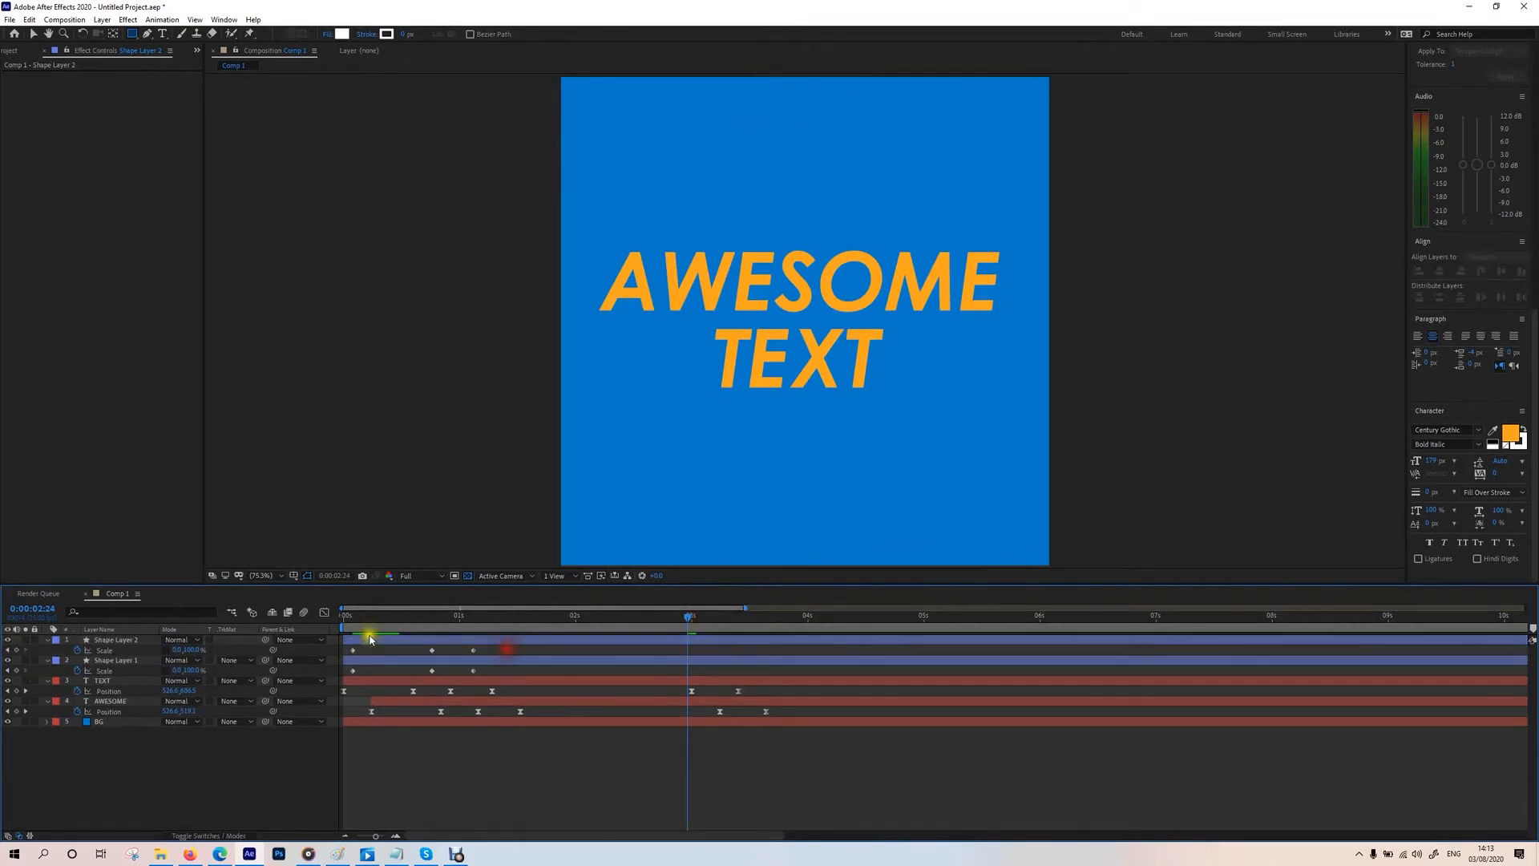
{"action": "left_click_drag", "start_coordinate": [361, 641], "coordinate": [672, 662]}
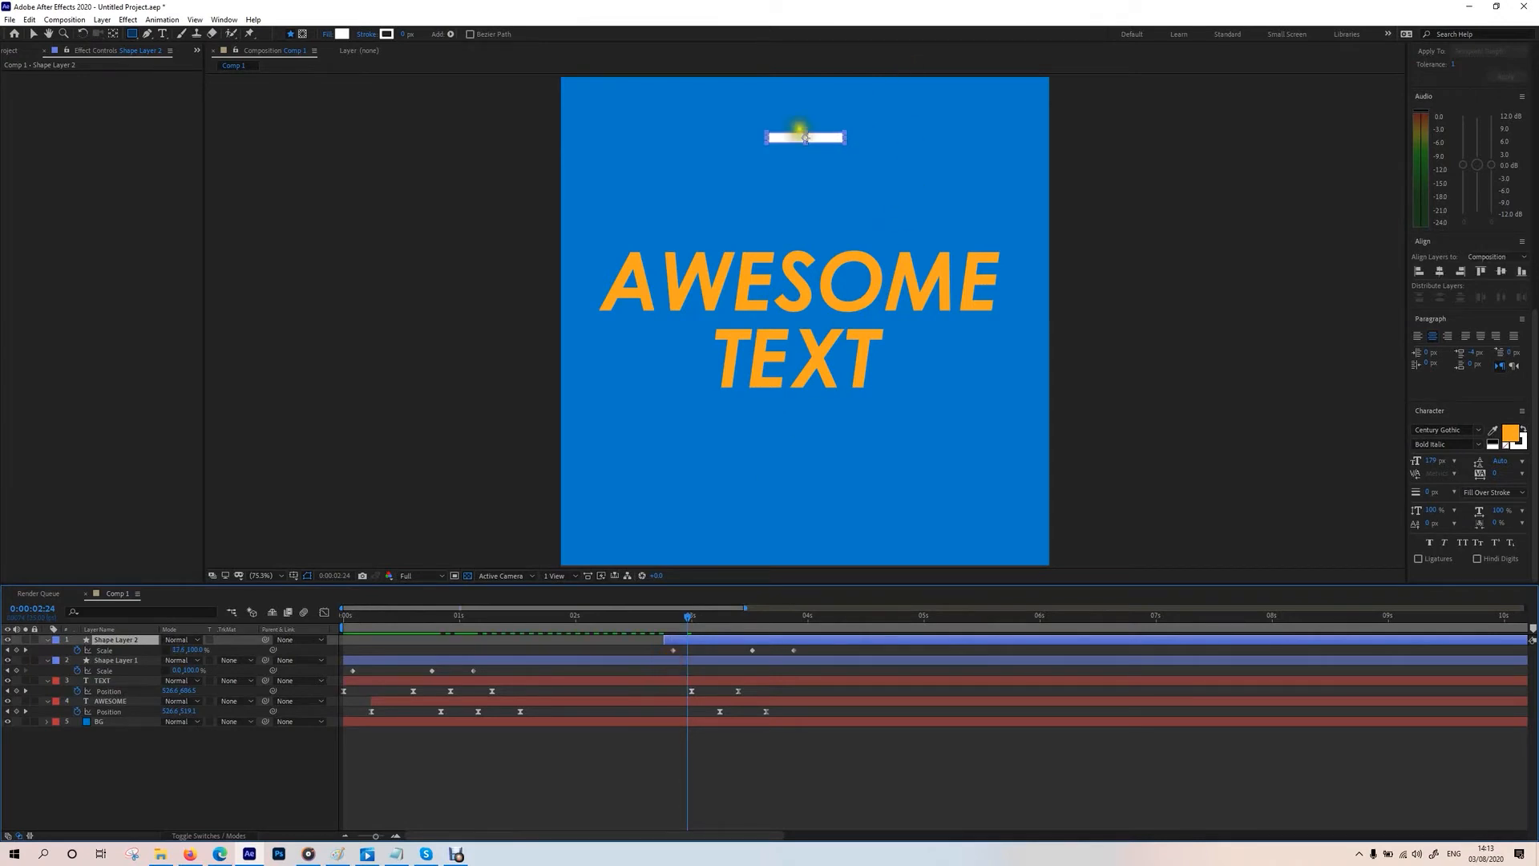
Step: Move the duplicate bar straight down to just below the word TEXT and preview the animation from frame 0
{"action": "key", "text": "v"}
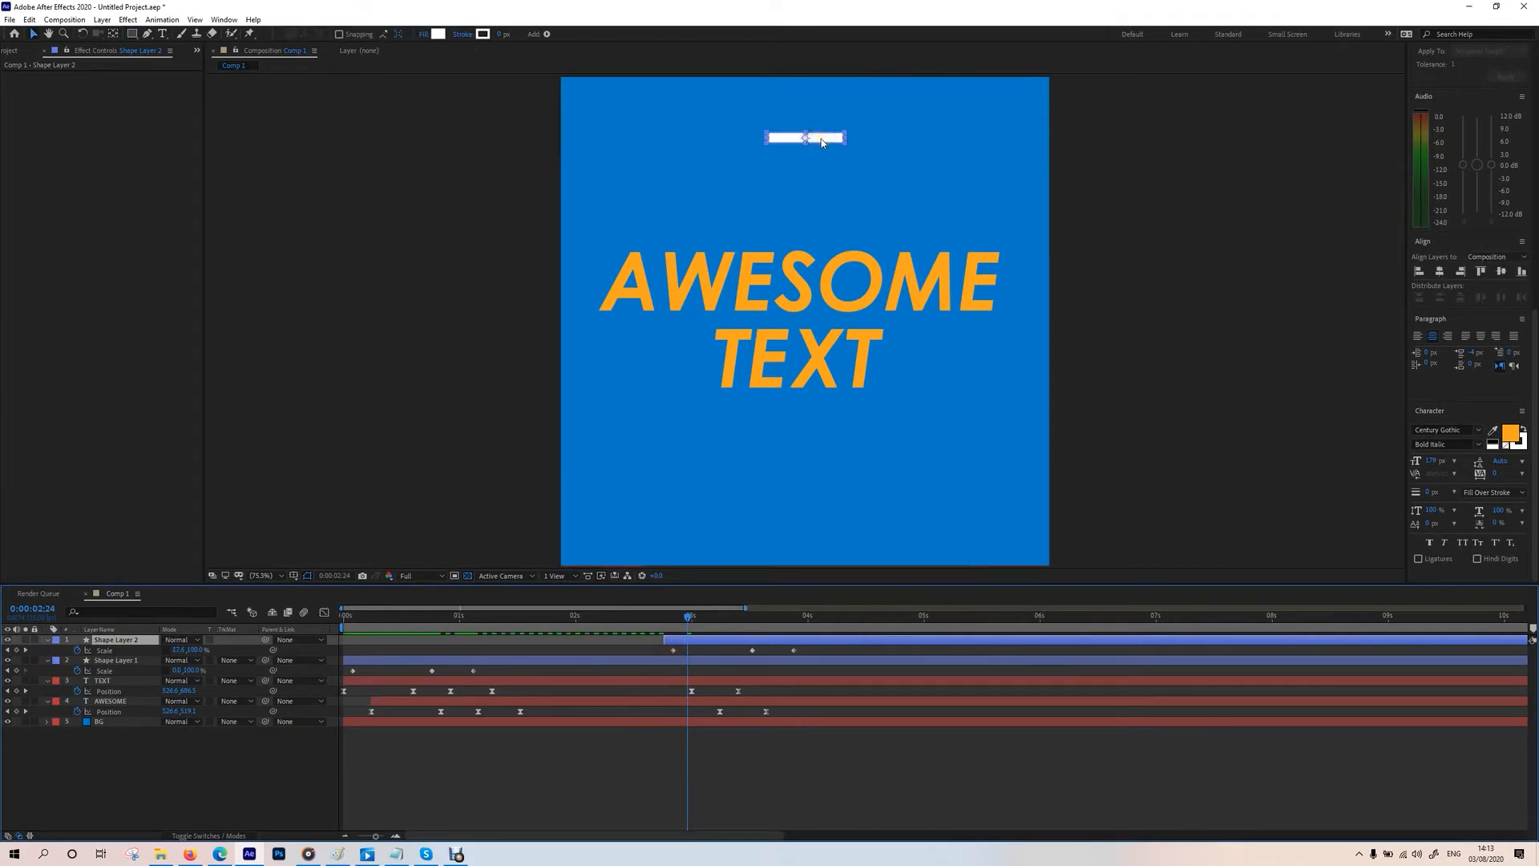
{"action": "left_click_drag", "start_coordinate": [819, 151], "coordinate": [846, 415]}
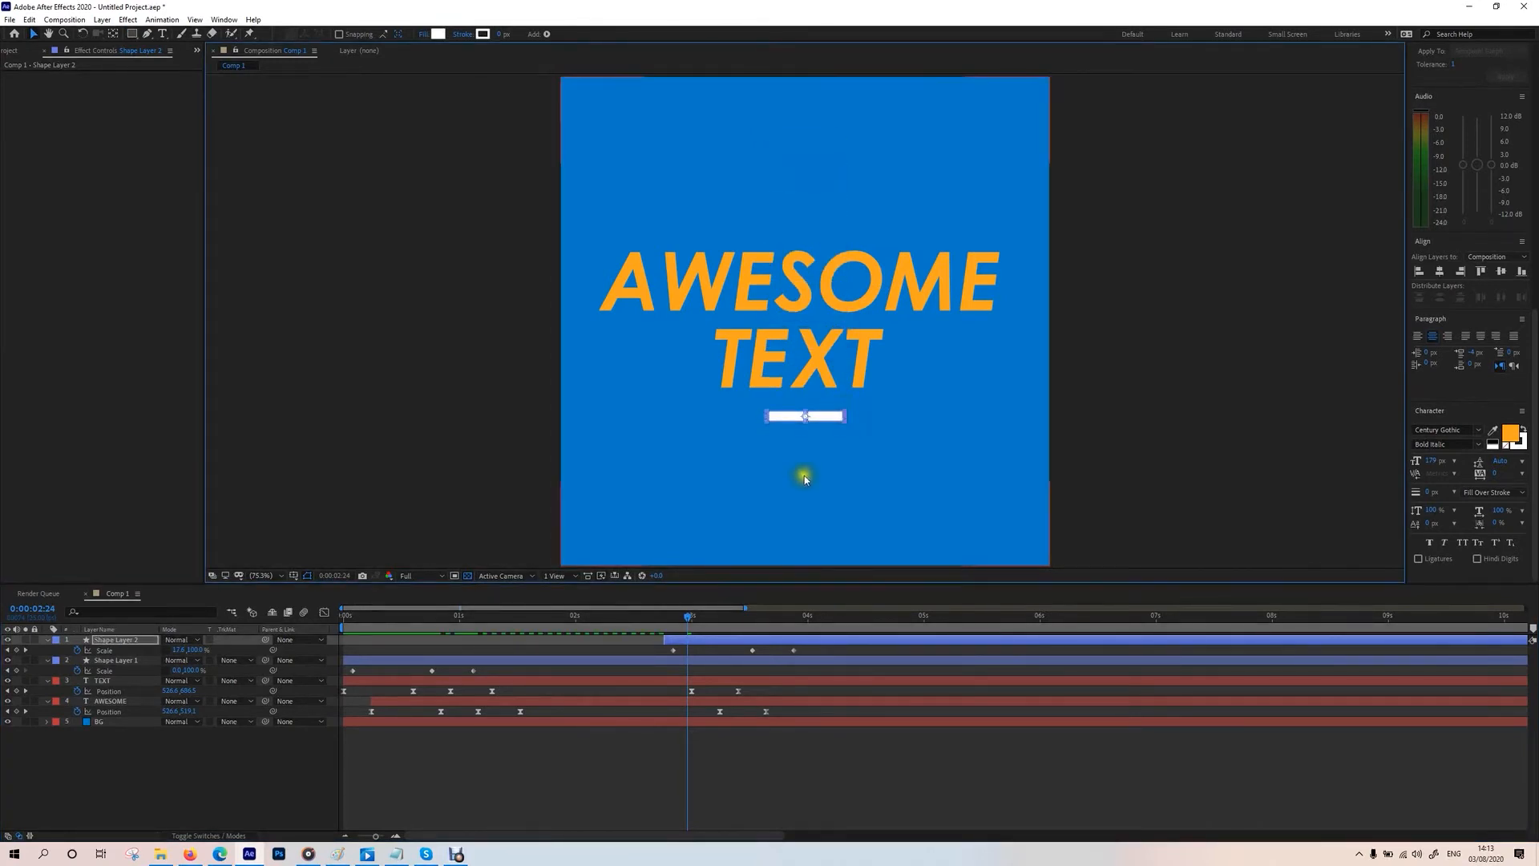
{"action": "left_click", "coordinate": [672, 624]}
{"action": "left_click_drag", "start_coordinate": [673, 630], "coordinate": [316, 665]}
{"action": "key", "text": "space"}
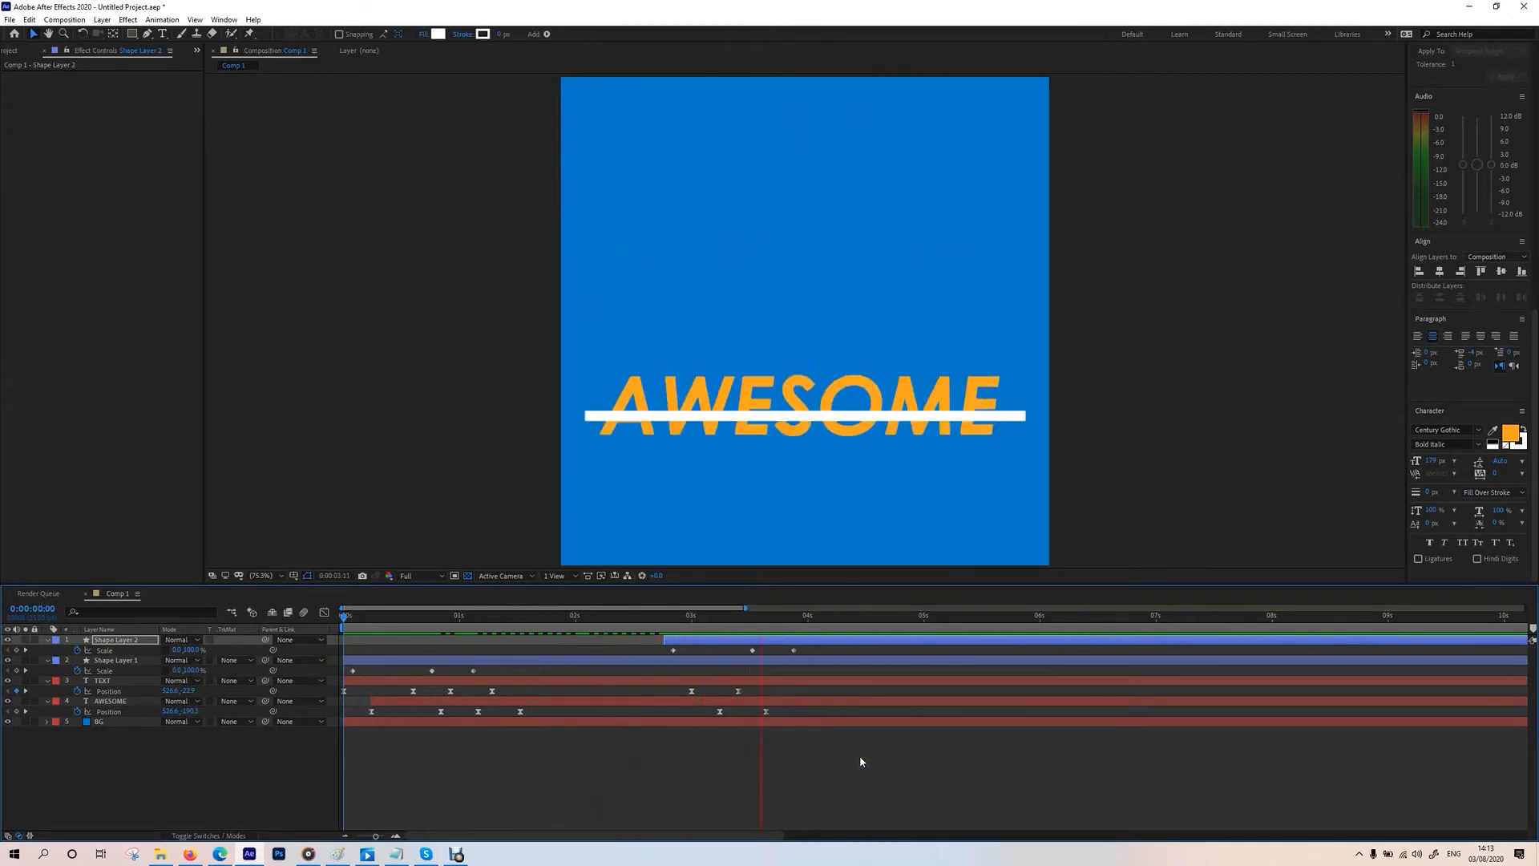
Step: Apply Easy Ease to all Scale keyframes of both white bars and preview the animation from frame 0
{"action": "left_click", "coordinate": [754, 695]}
{"action": "left_click_drag", "start_coordinate": [815, 650], "coordinate": [349, 695]}
{"action": "key", "text": "F9"}
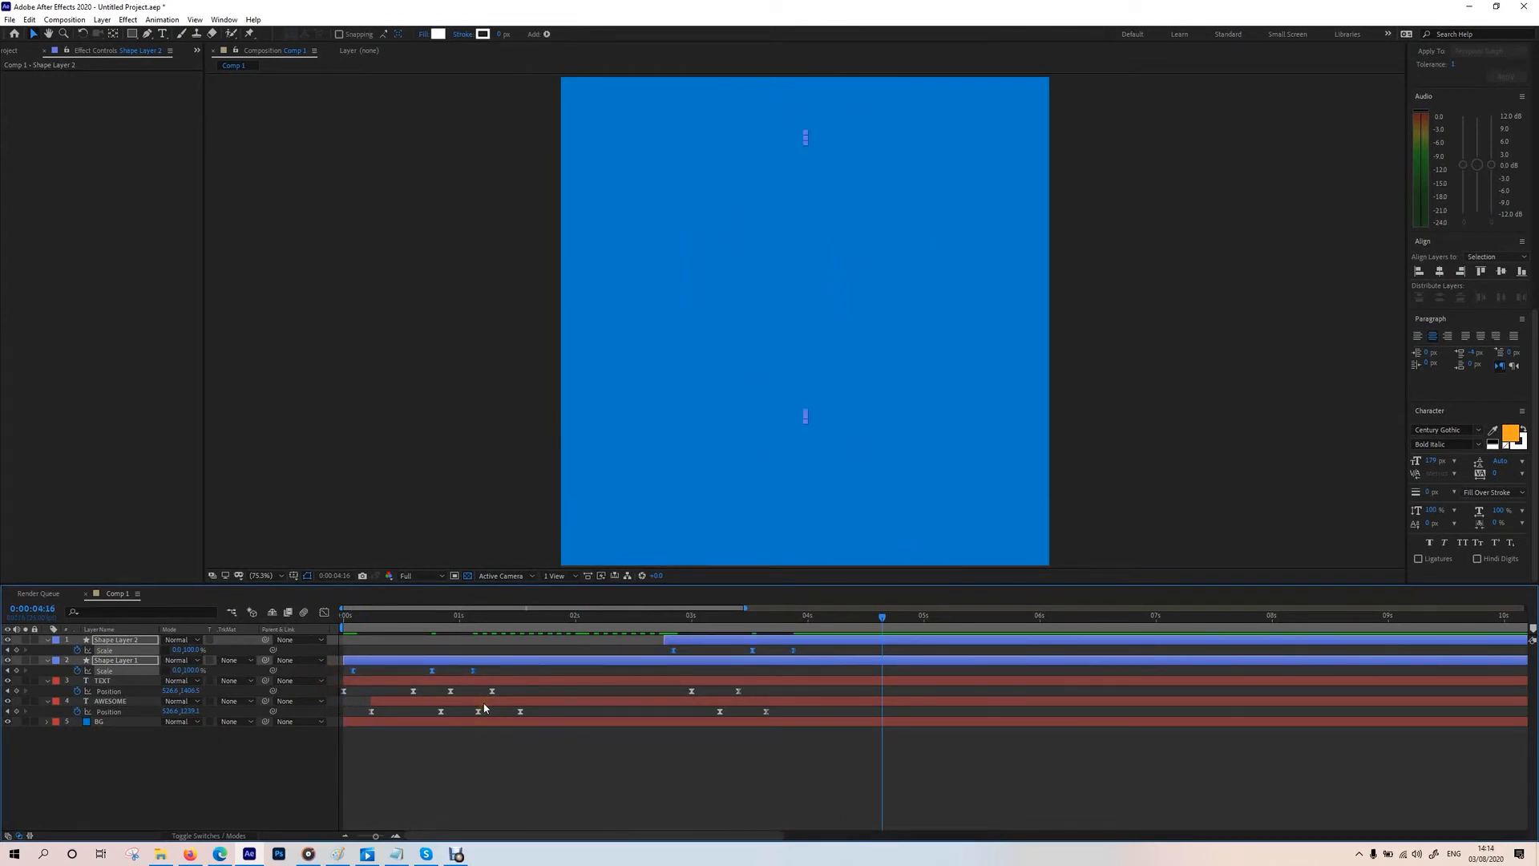
{"action": "left_click", "coordinate": [346, 617]}
{"action": "key", "text": "space"}
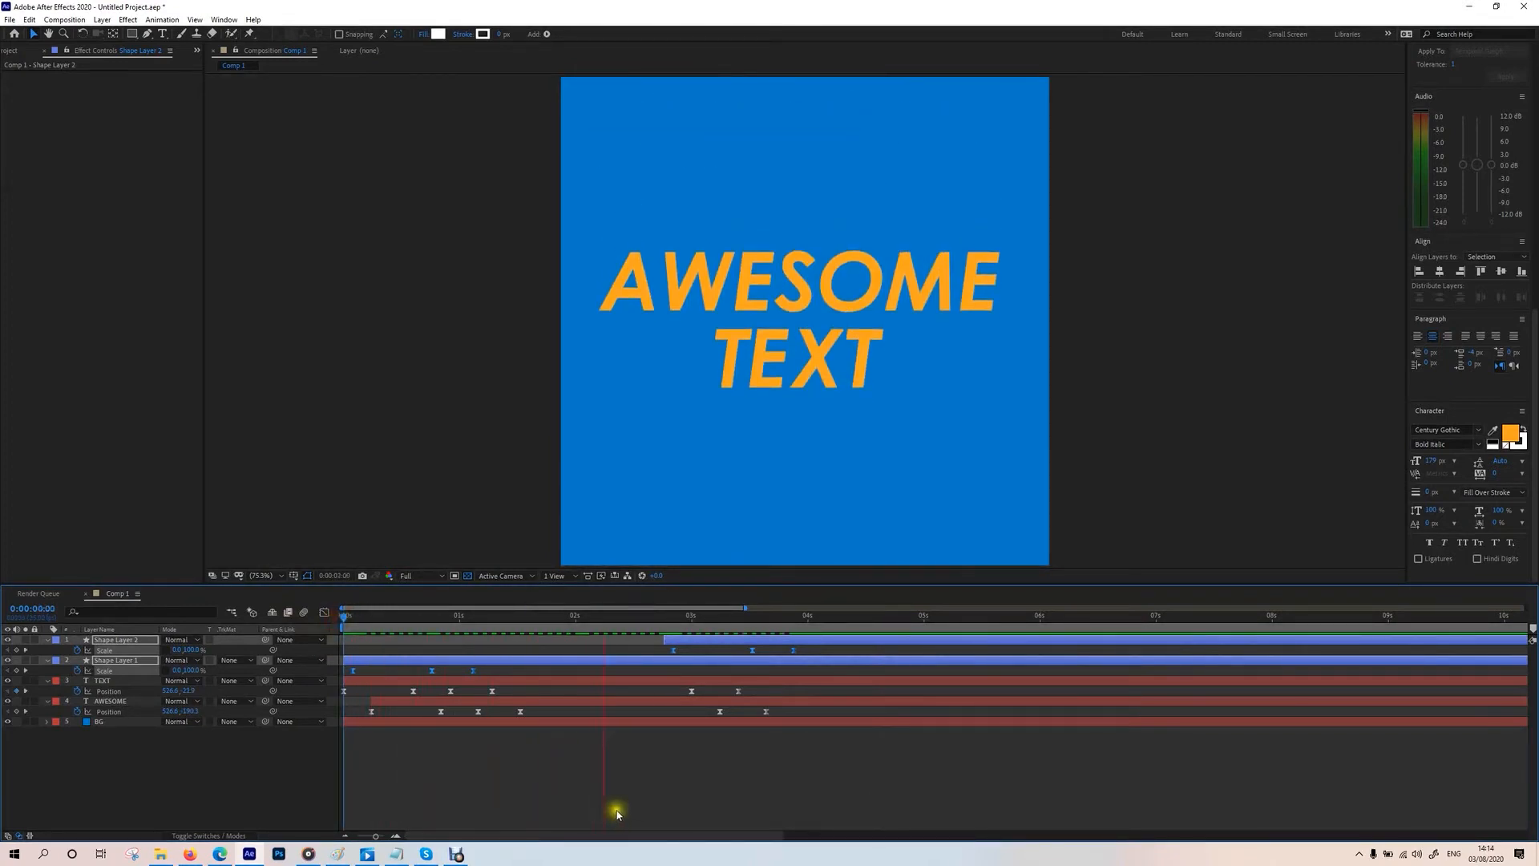
{"action": "key", "text": "space"}
Step: Pre-compose the TEXT and AWESOME layers into a composition named Text, moving all attributes into it
{"action": "left_click_drag", "start_coordinate": [521, 609], "coordinate": [389, 633]}
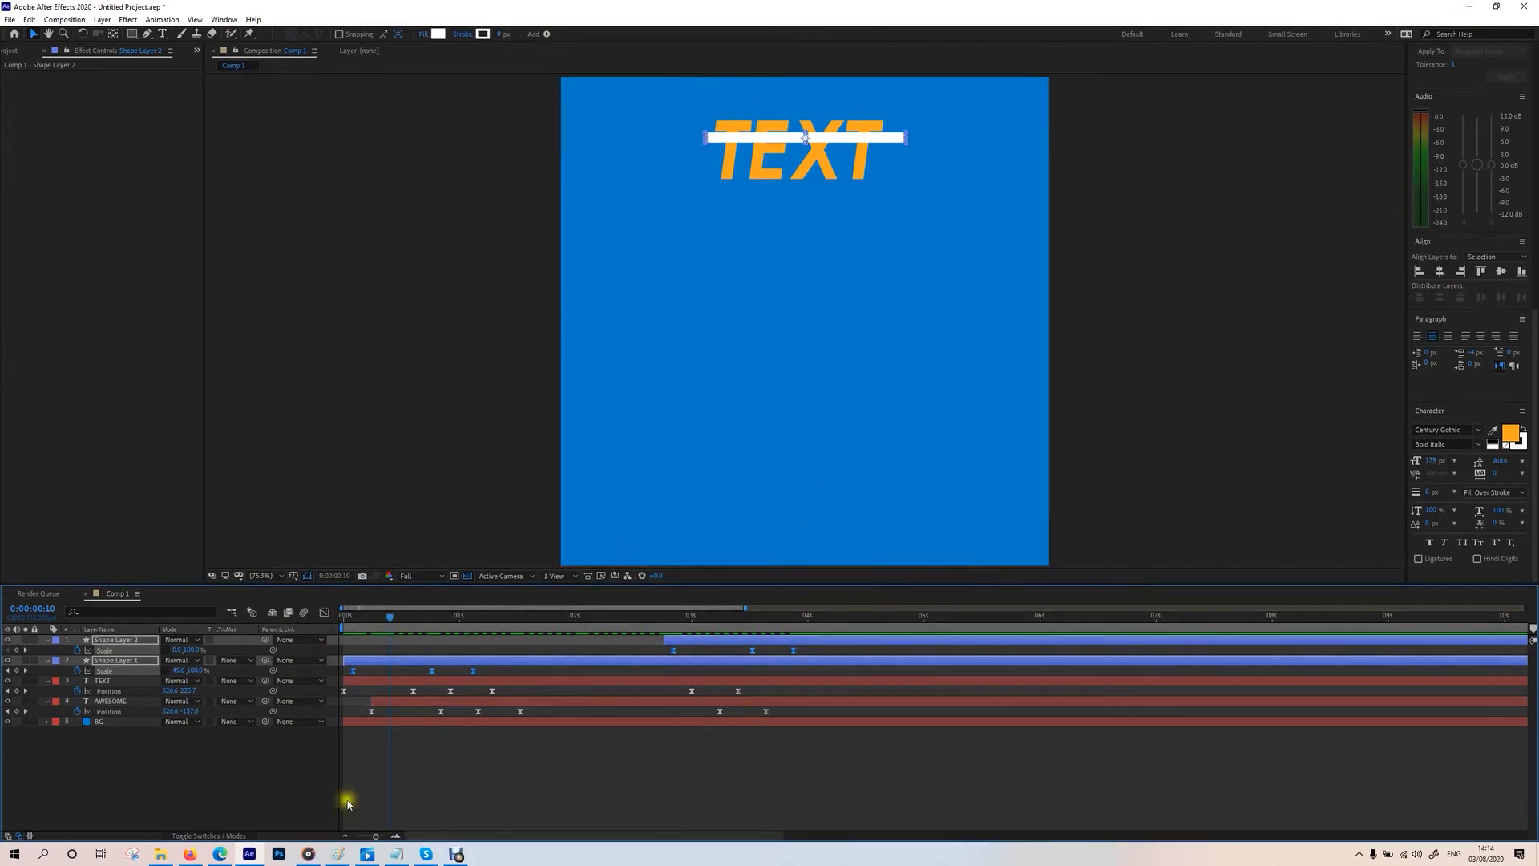
{"action": "left_click", "coordinate": [196, 785]}
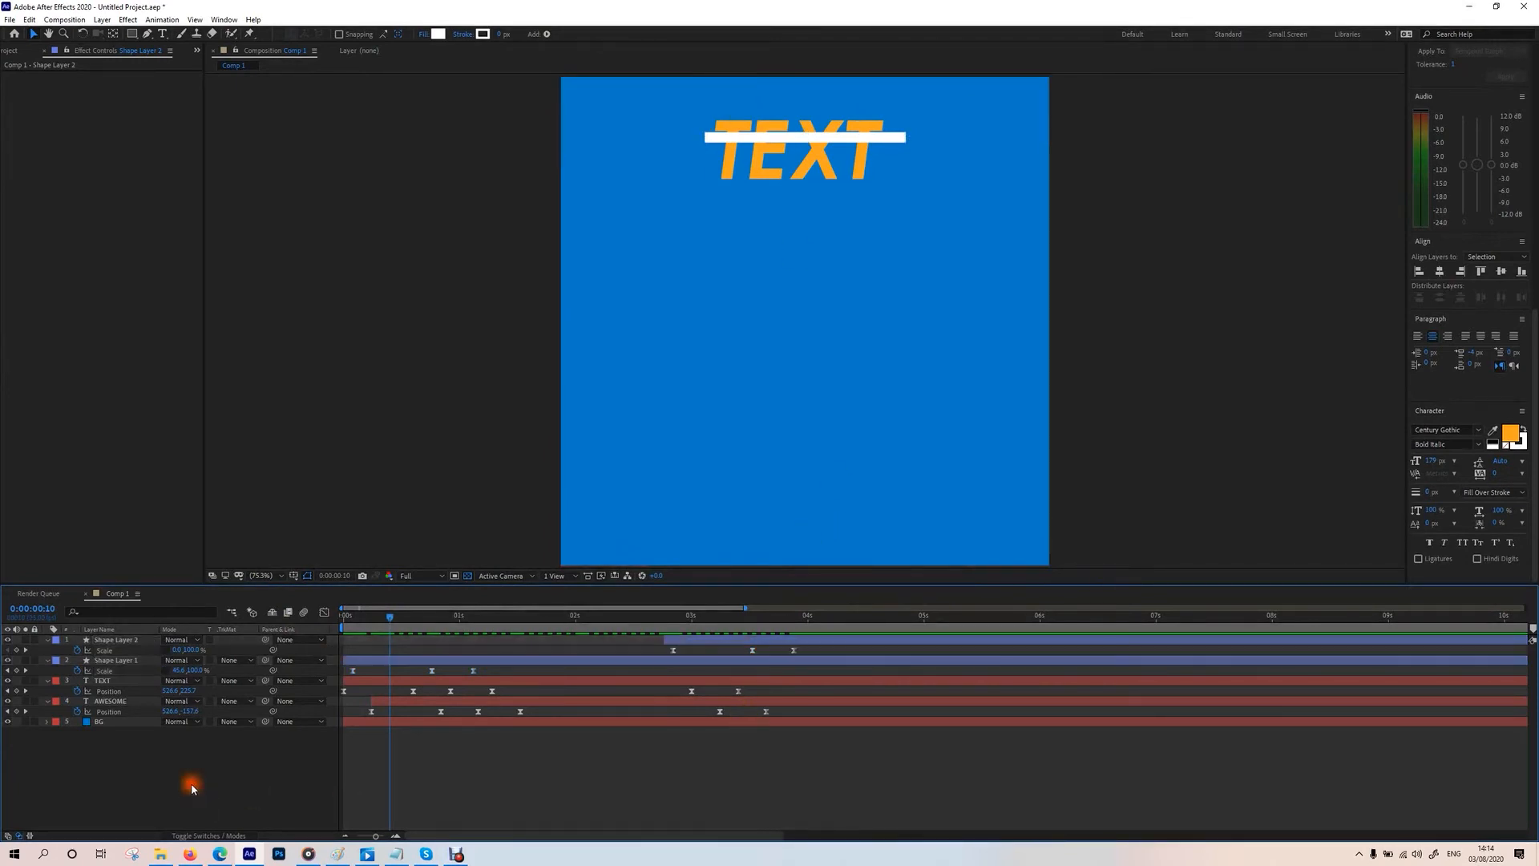
{"action": "left_click", "coordinate": [125, 684]}
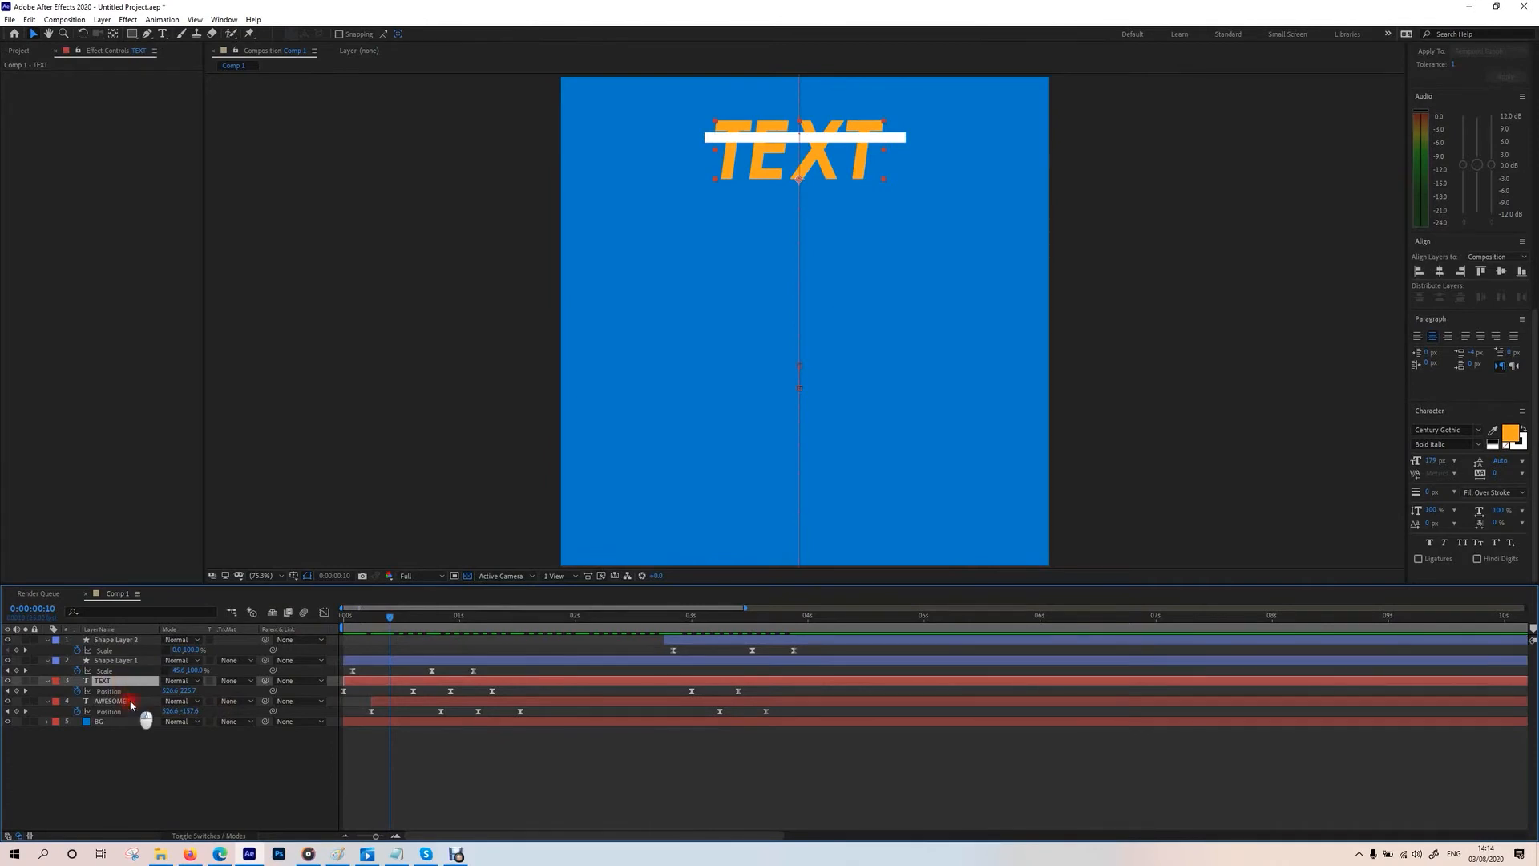
{"action": "right_click", "coordinate": [133, 704]}
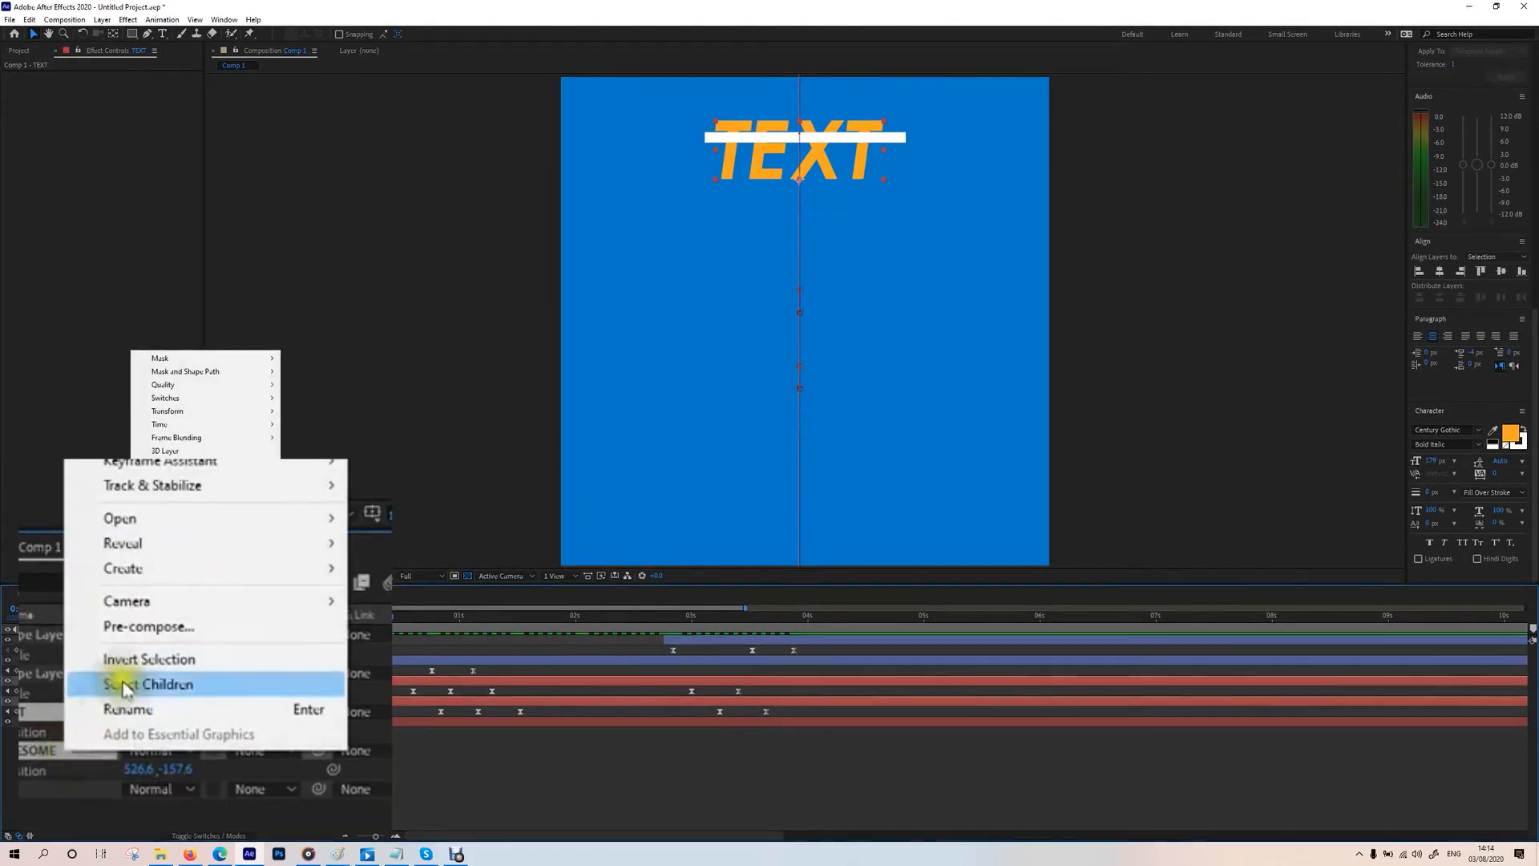
{"action": "left_click", "coordinate": [251, 629]}
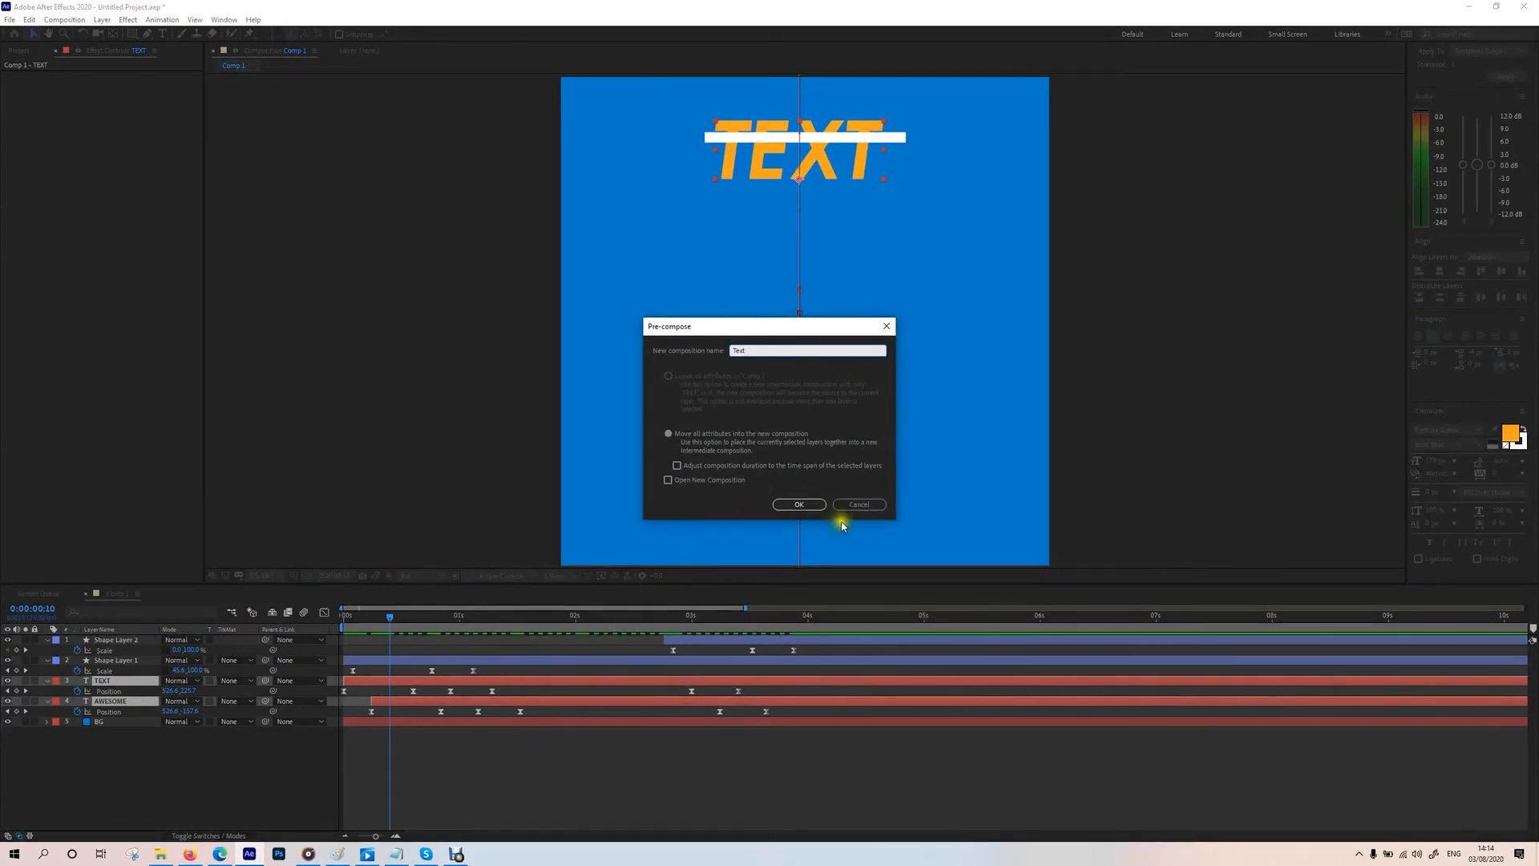
{"action": "left_click", "coordinate": [799, 504]}
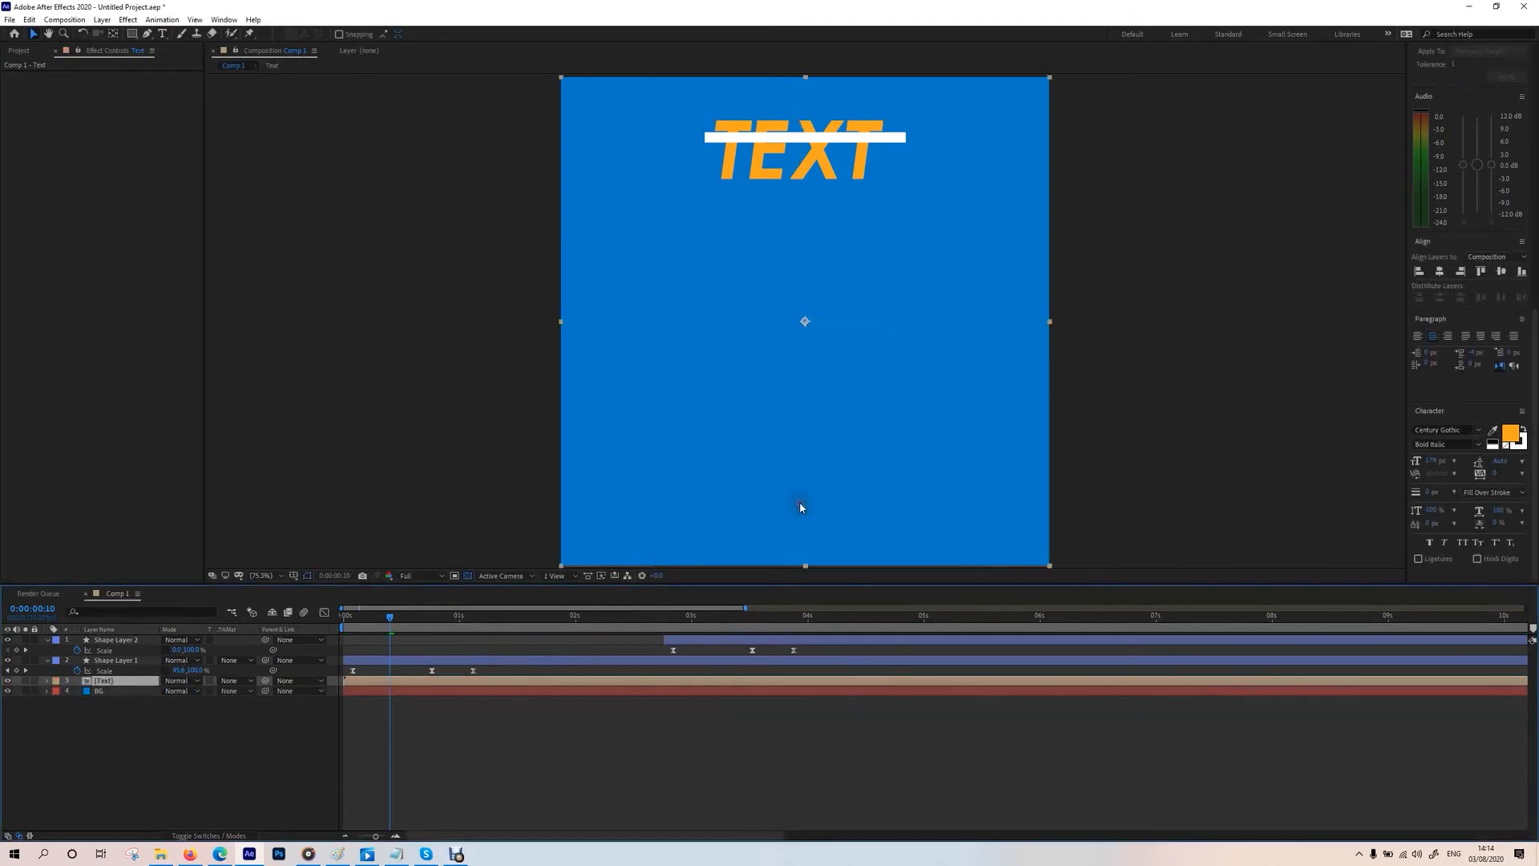
Step: Inspect the Text pre-composition, return to Comp 1, and try moving the combined text layer before undoing the move
{"action": "left_click", "coordinate": [128, 735]}
{"action": "left_click", "coordinate": [120, 682]}
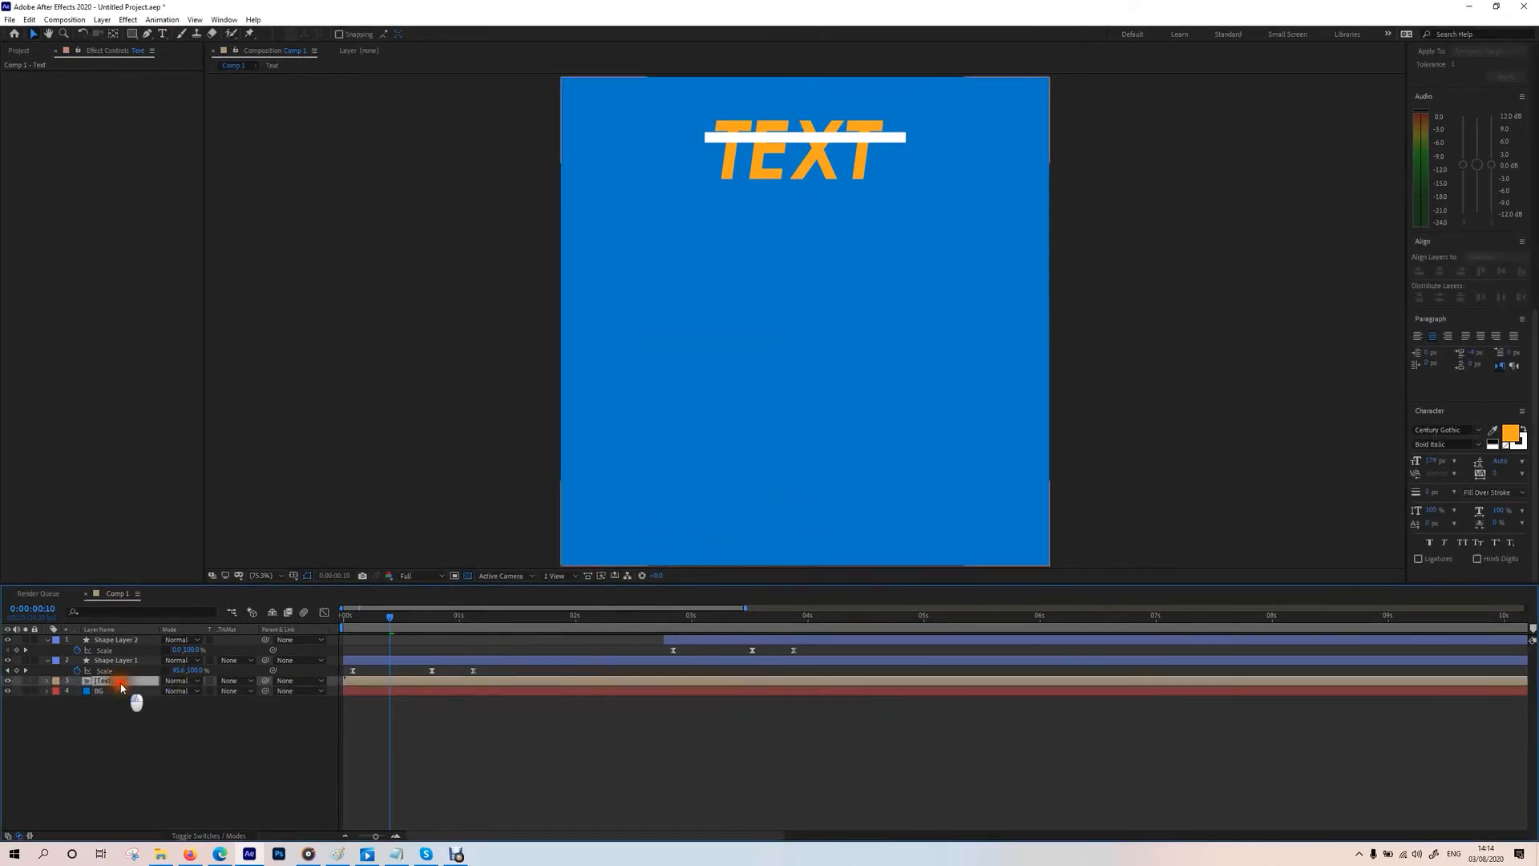
{"action": "double_click", "coordinate": [135, 683]}
{"action": "left_click_drag", "start_coordinate": [360, 617], "coordinate": [515, 619]}
{"action": "left_click", "coordinate": [118, 593]}
{"action": "mouse_move", "coordinate": [850, 329]}
{"action": "left_mouse_down"}
{"action": "mouse_move", "coordinate": [802, 327]}
{"action": "mouse_move", "coordinate": [854, 315]}
{"action": "mouse_move", "coordinate": [834, 311]}
{"action": "left_mouse_up"}
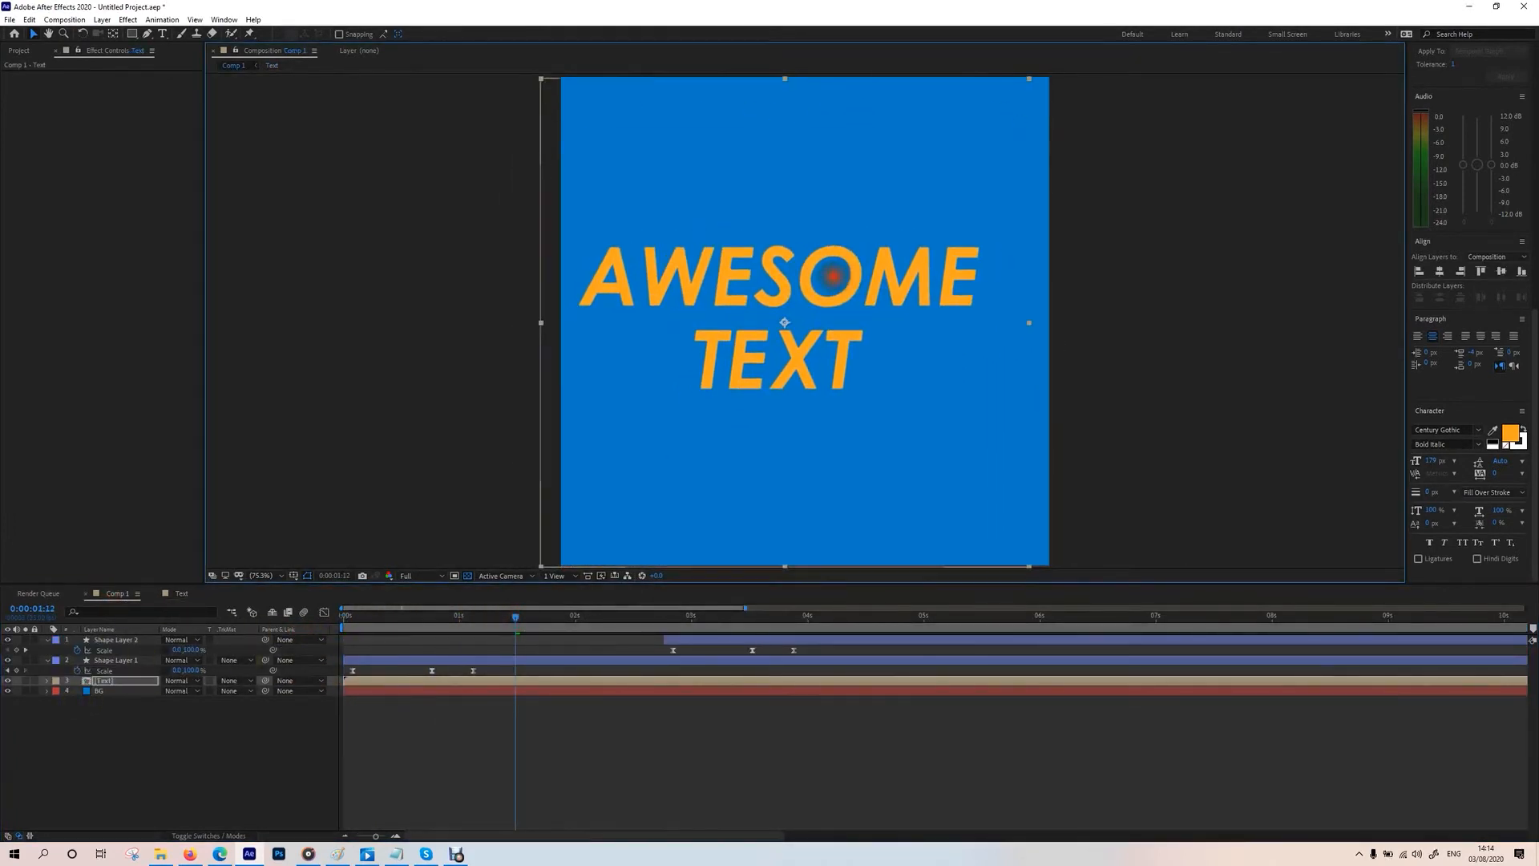
{"action": "key", "text": "ctrl+Home"}
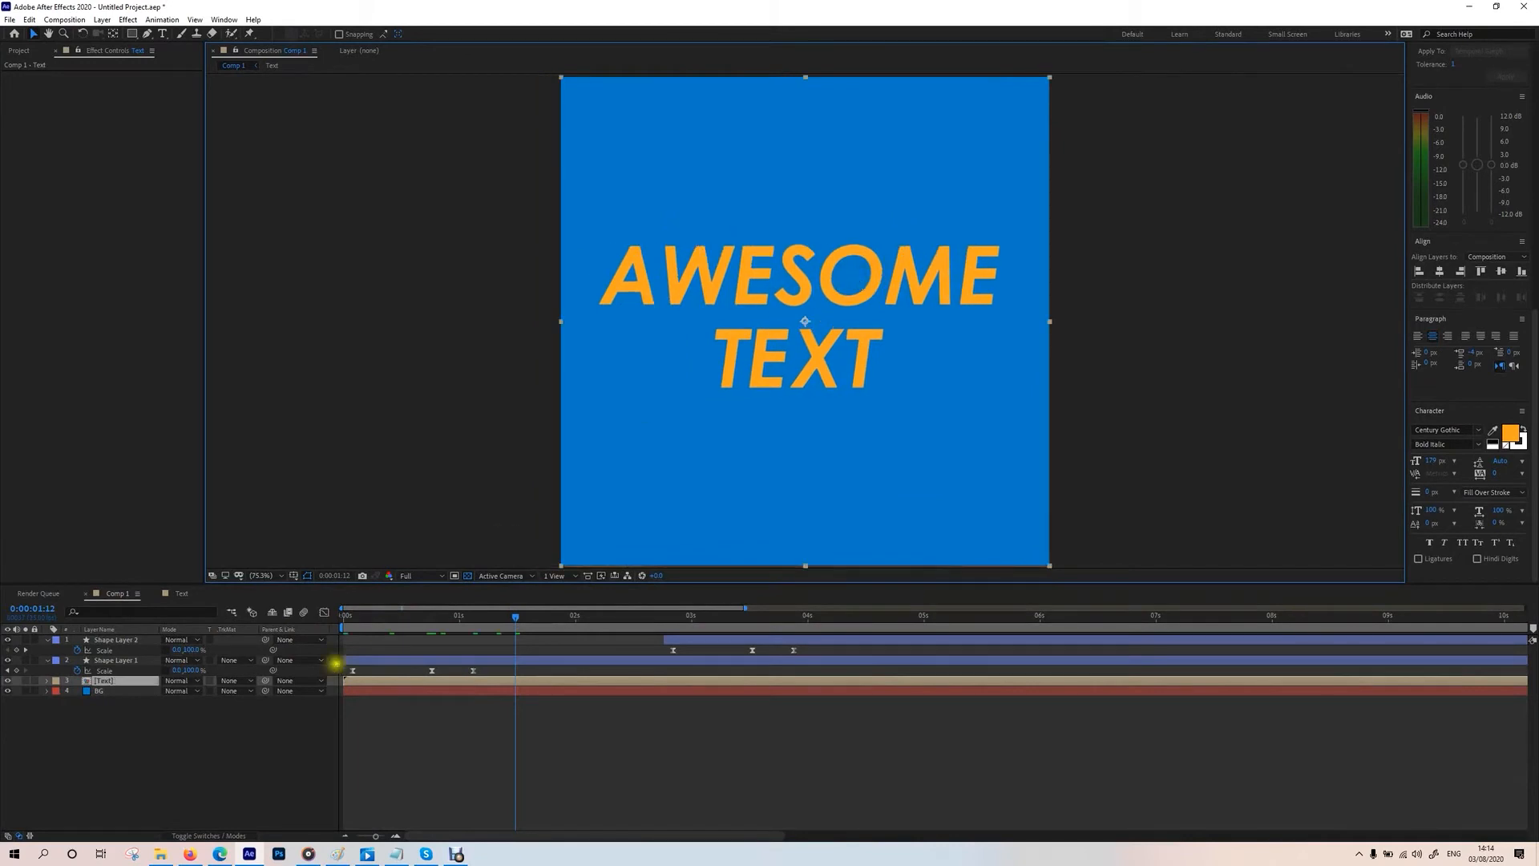
Step: At frame 18, draw a rectangular mask on the Text layer from the upper bar past the composition's top edge, set to Subtract
{"action": "left_click", "coordinate": [148, 752]}
{"action": "left_click", "coordinate": [124, 681]}
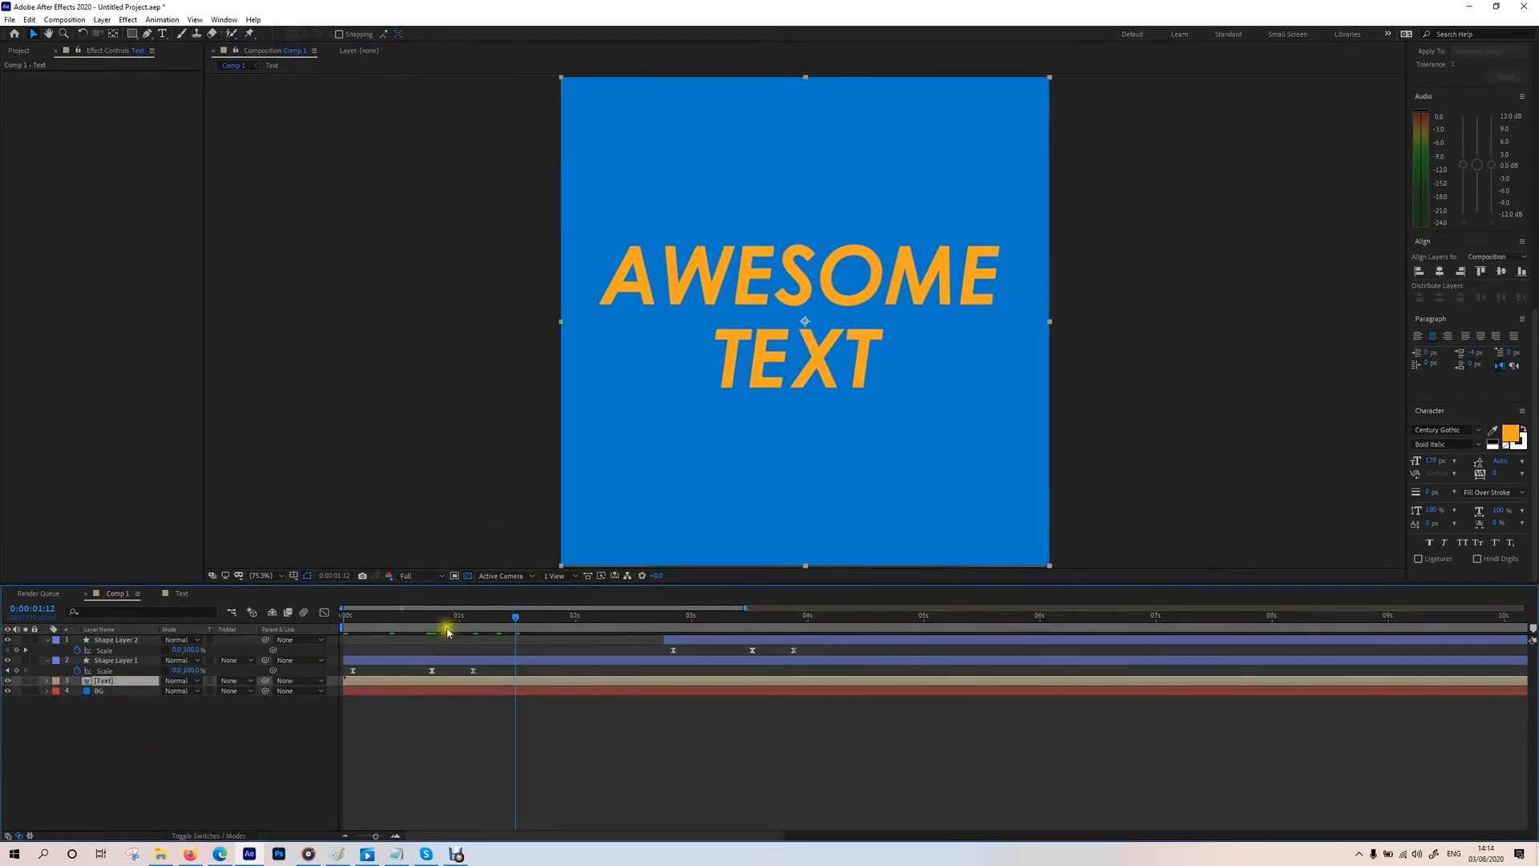
{"action": "left_click_drag", "start_coordinate": [445, 624], "coordinate": [428, 630]}
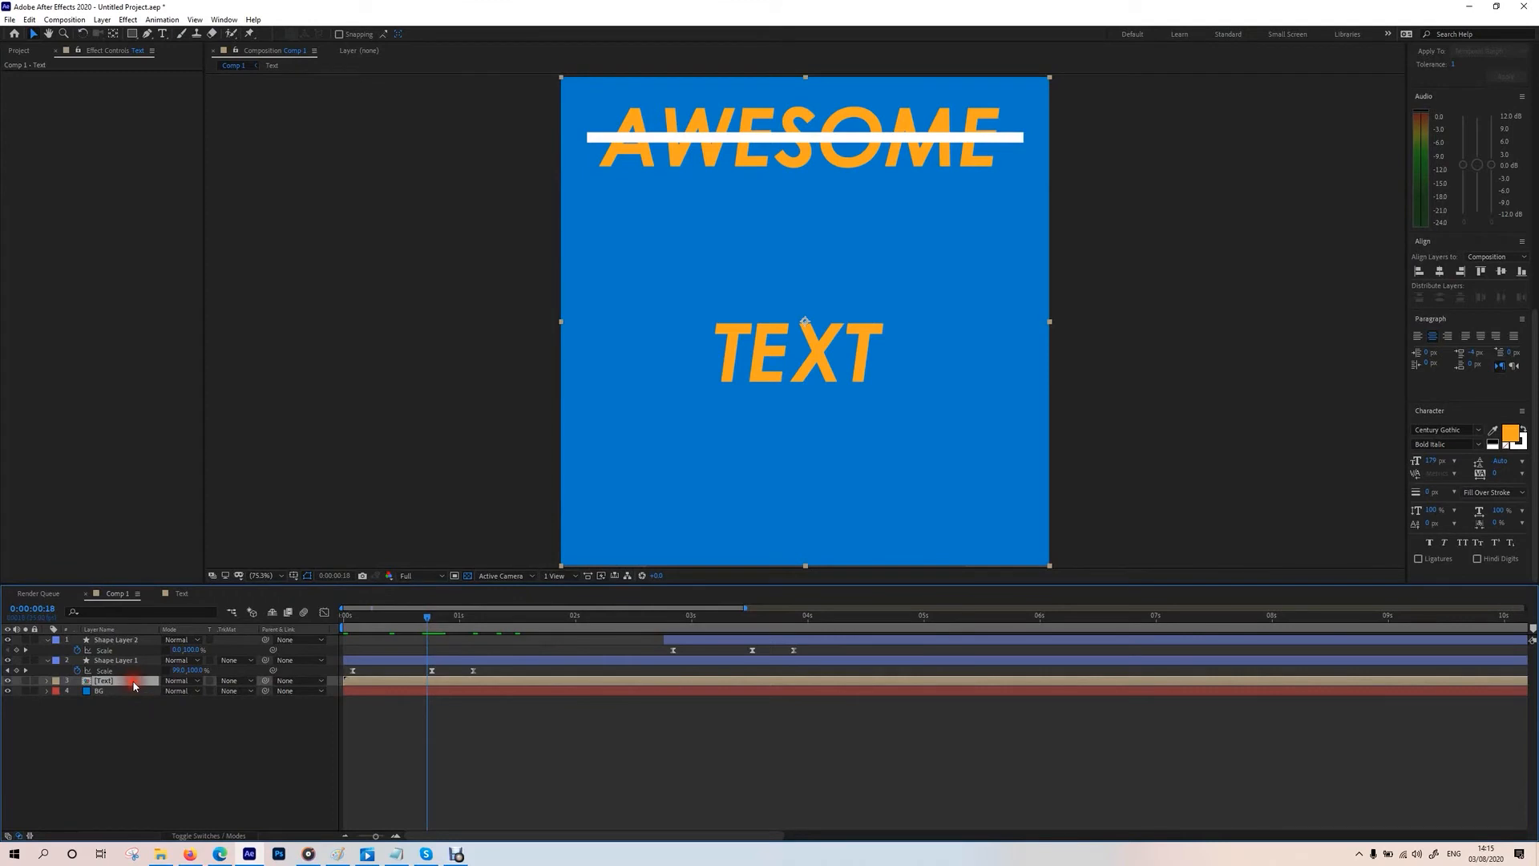
{"action": "left_click", "coordinate": [132, 33]}
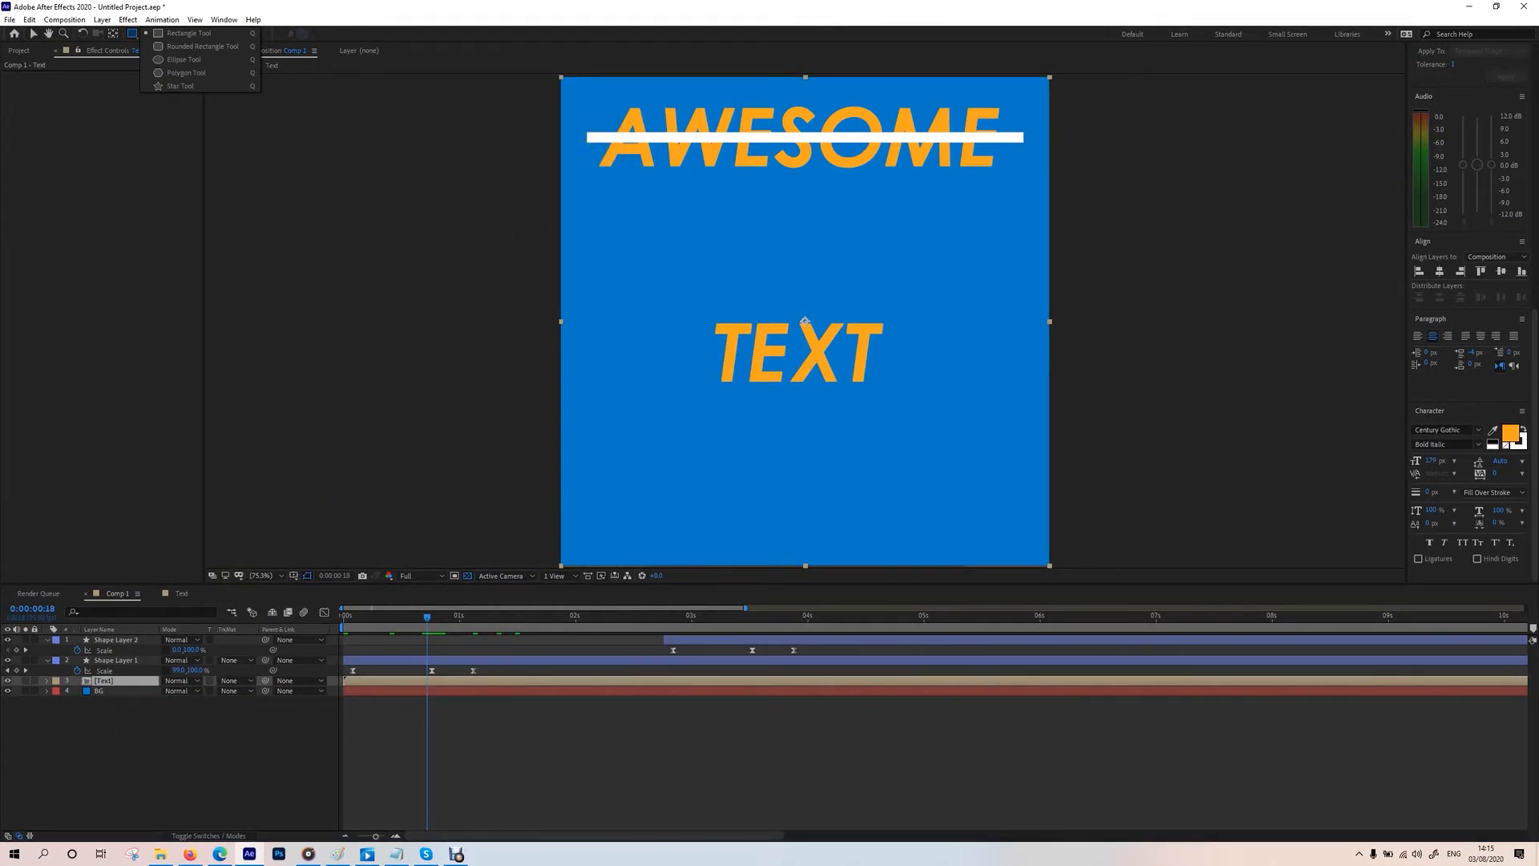
{"action": "left_click_drag", "start_coordinate": [588, 136], "coordinate": [1019, 68]}
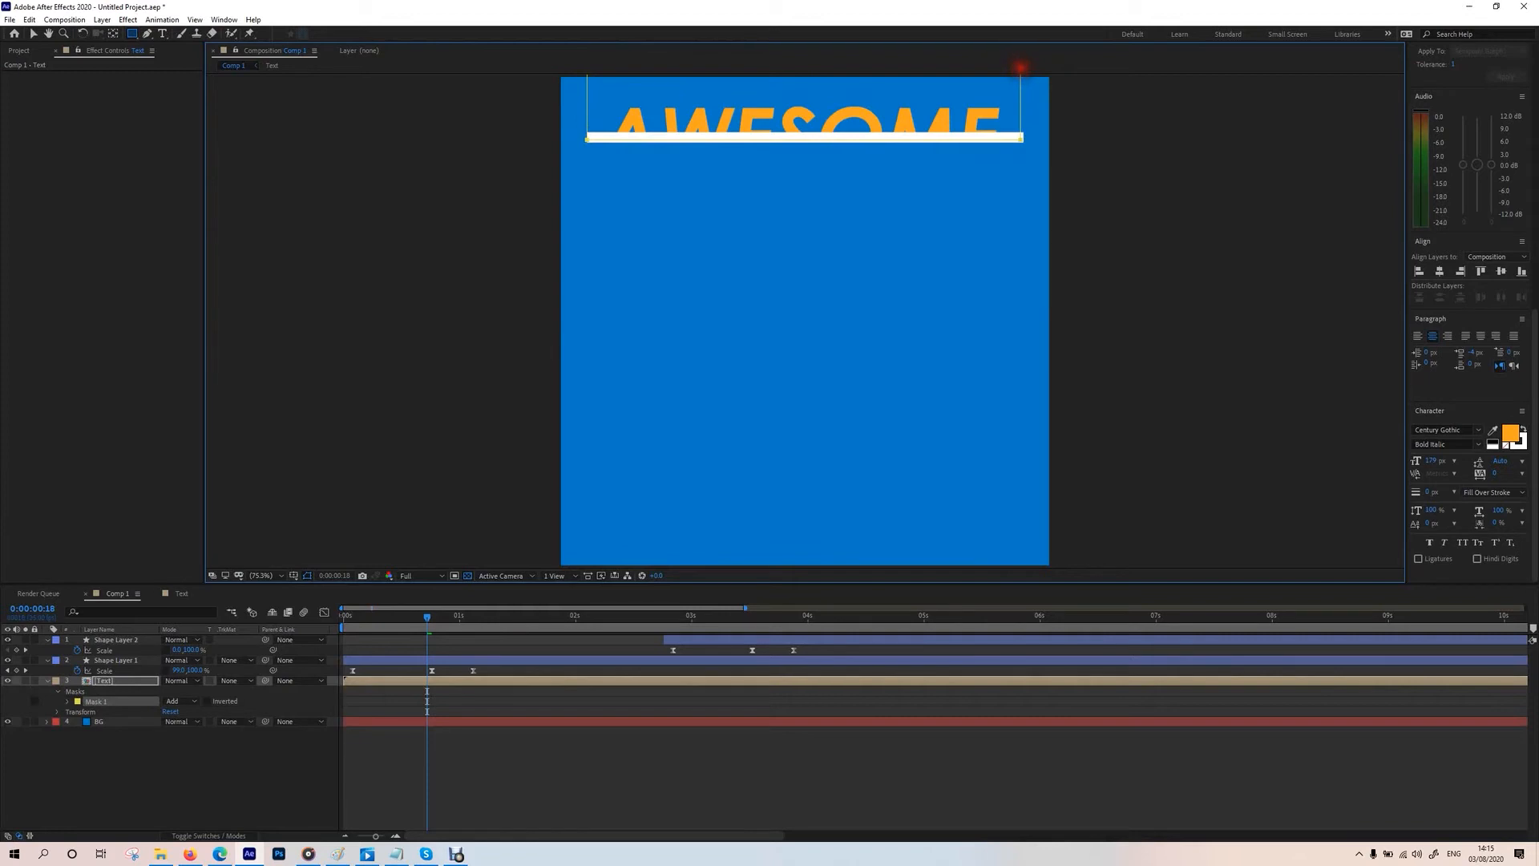
{"action": "left_click", "coordinate": [194, 701]}
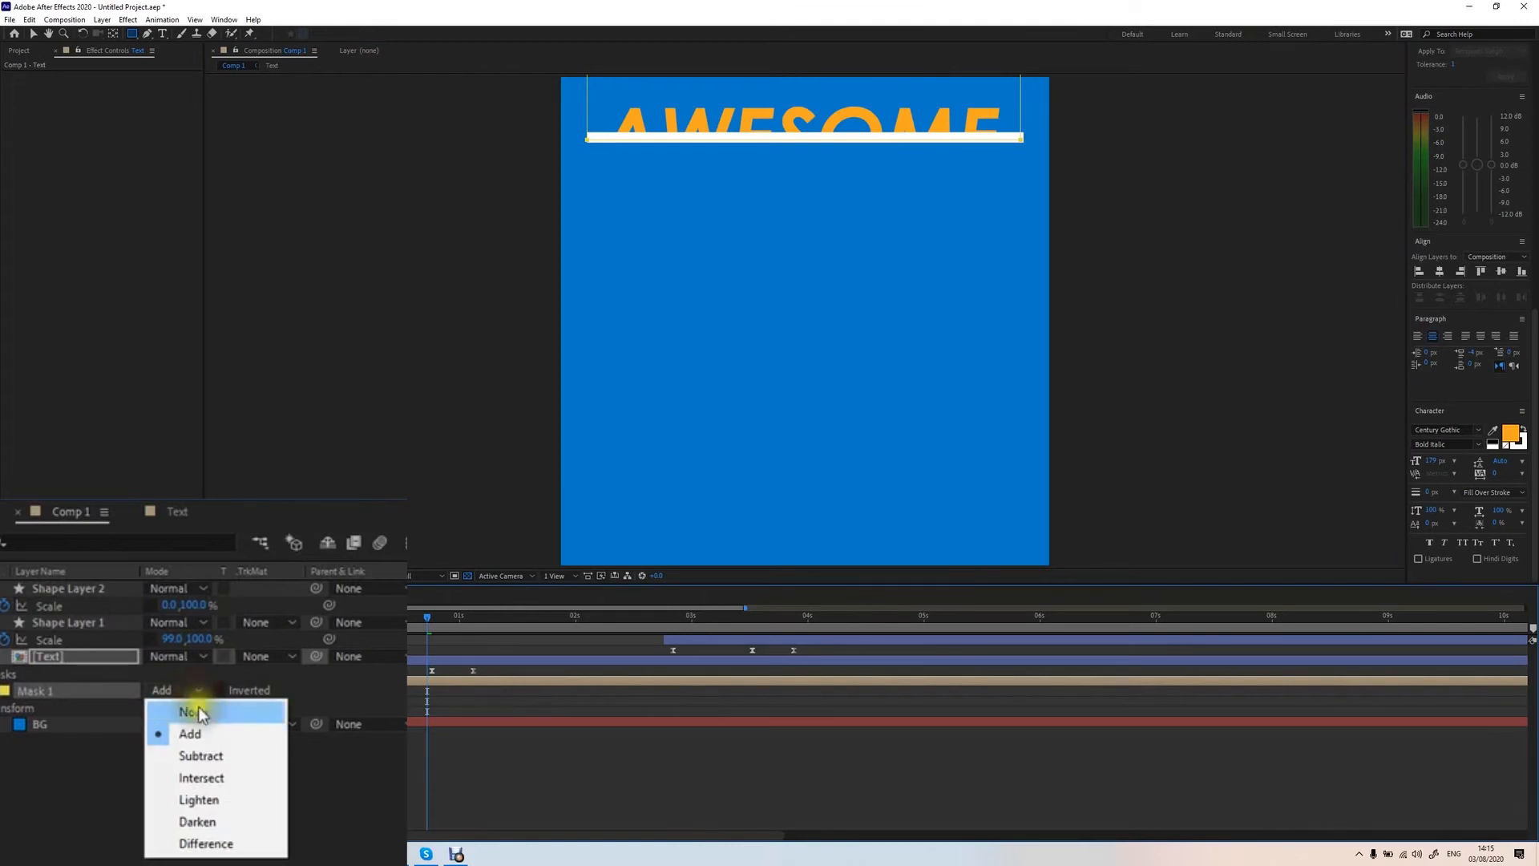
{"action": "left_click", "coordinate": [208, 755]}
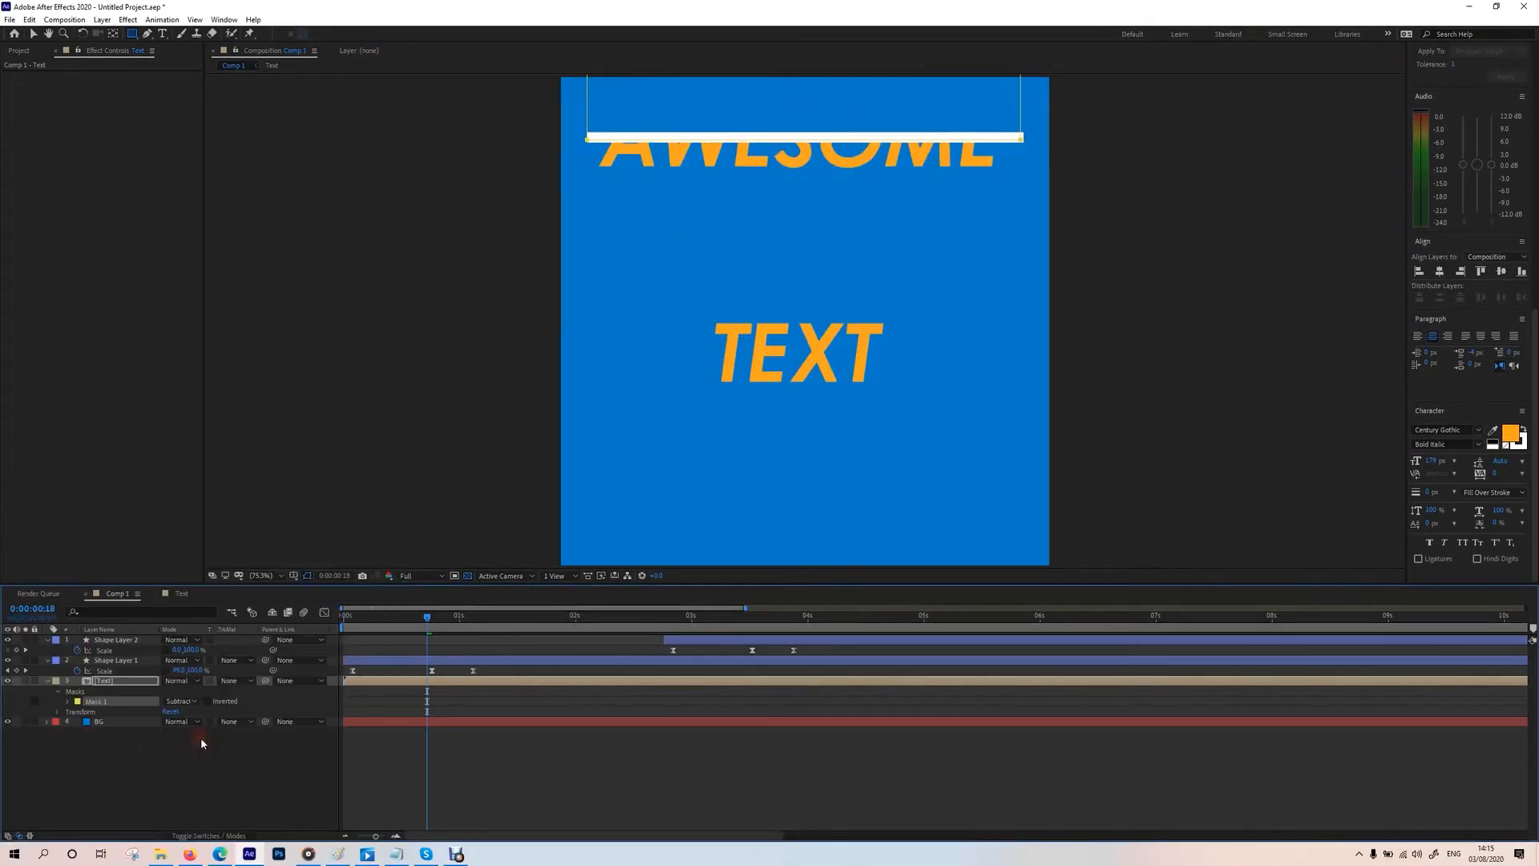
Step: At 3:05, draw a second Text layer mask from the lower bar past the composition's bottom edge, set it to Subtract, and return to frame 0
{"action": "left_click_drag", "start_coordinate": [425, 622], "coordinate": [718, 627]}
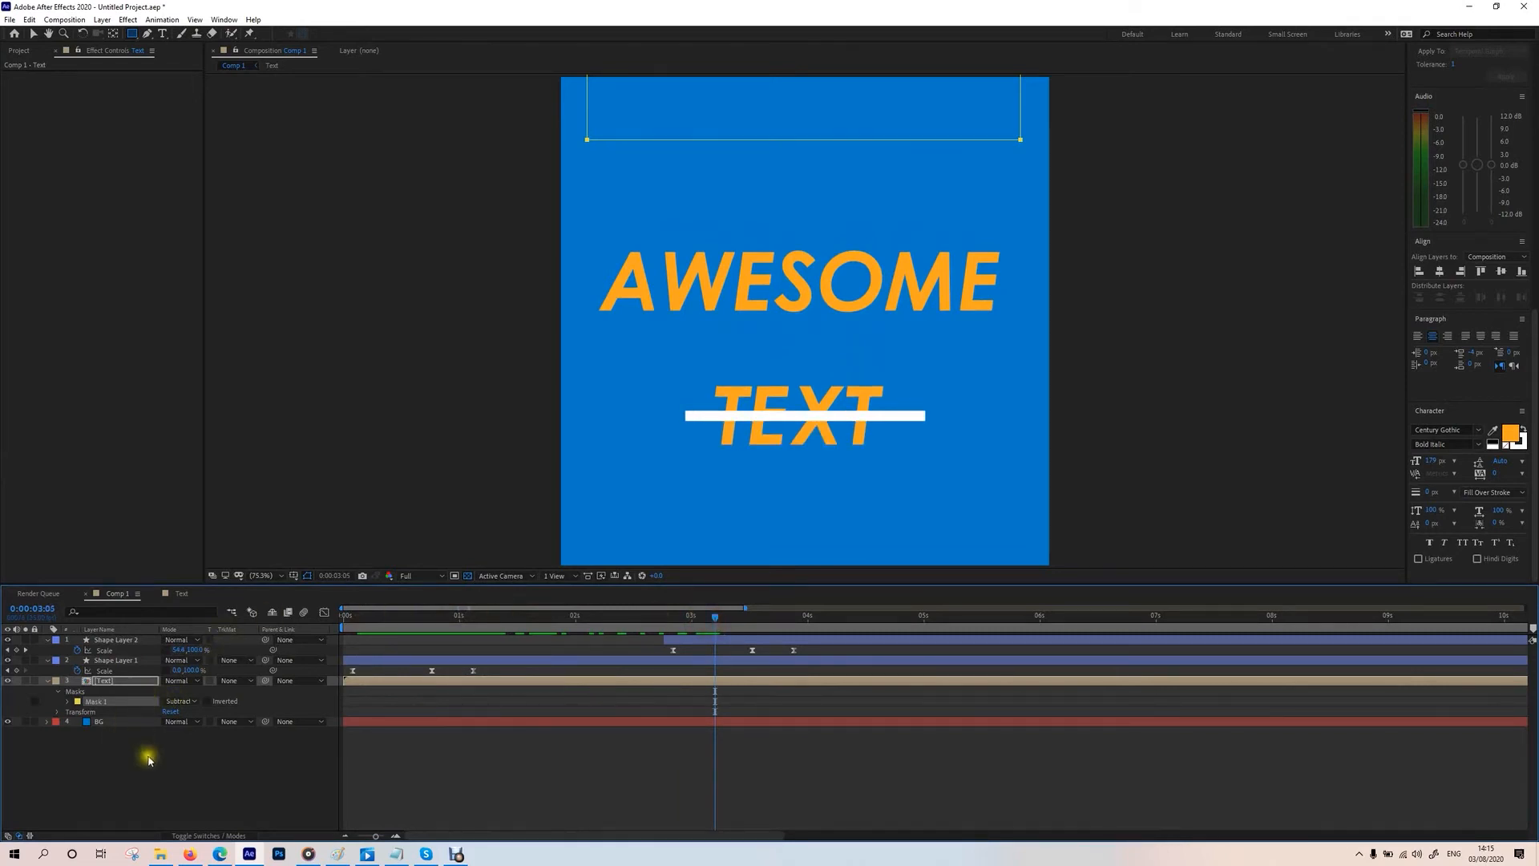
{"action": "left_click", "coordinate": [133, 34]}
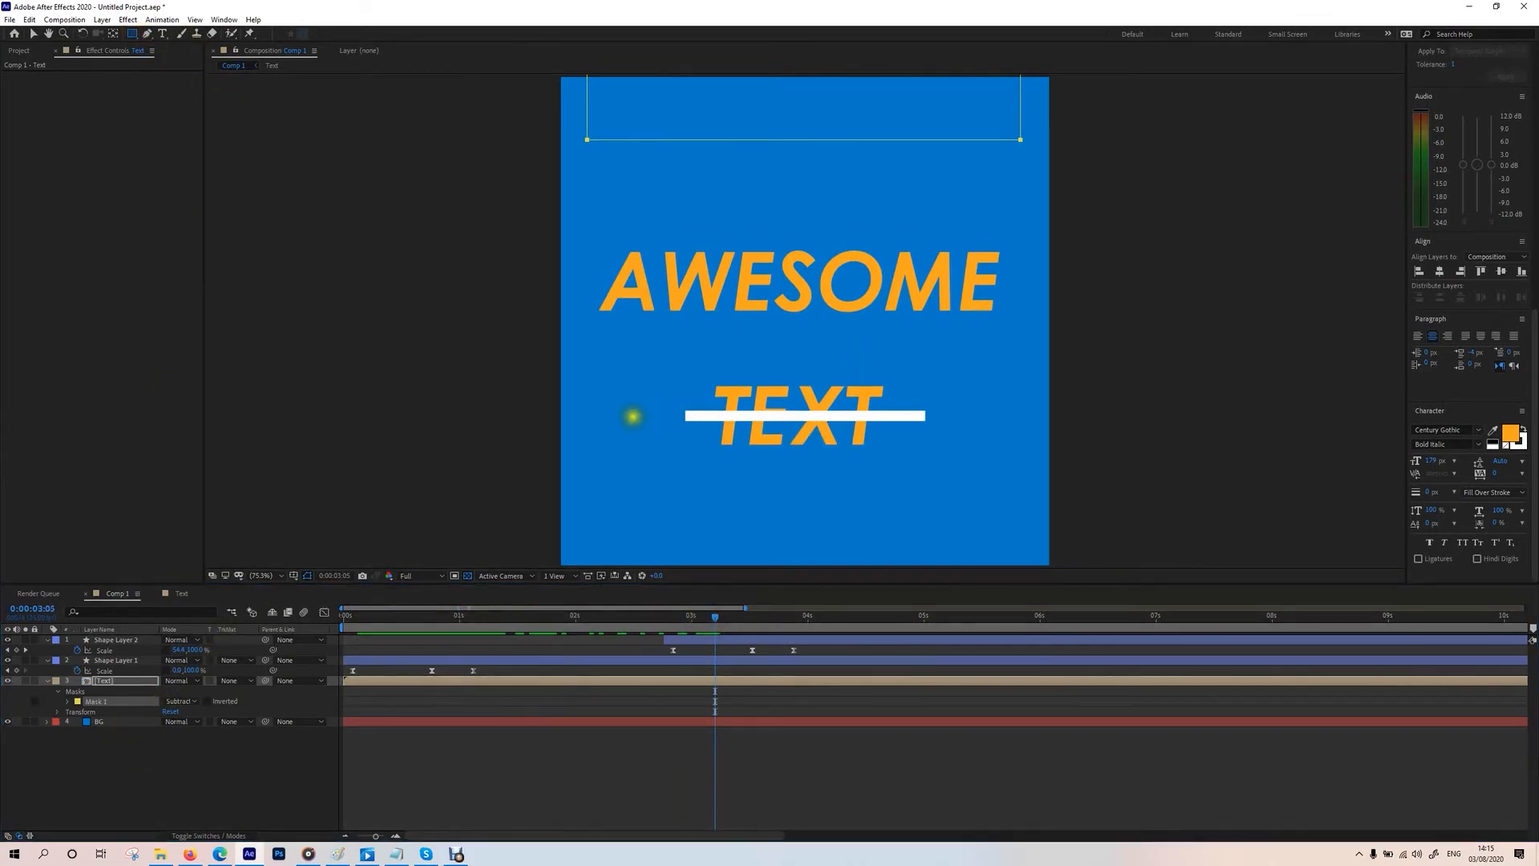
{"action": "left_click_drag", "start_coordinate": [580, 420], "coordinate": [1041, 575]}
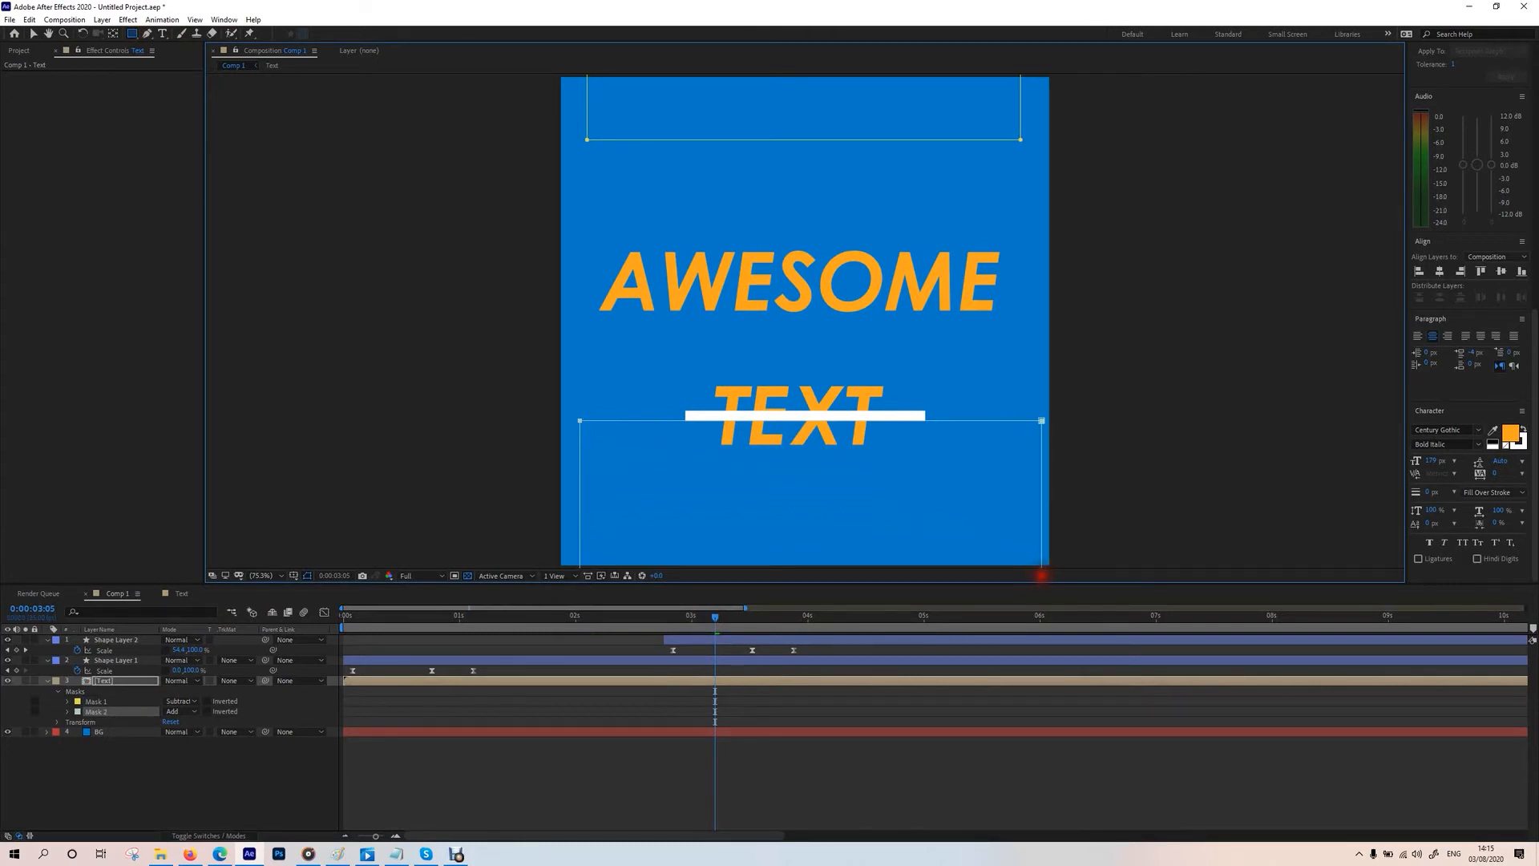
{"action": "left_click", "coordinate": [179, 711]}
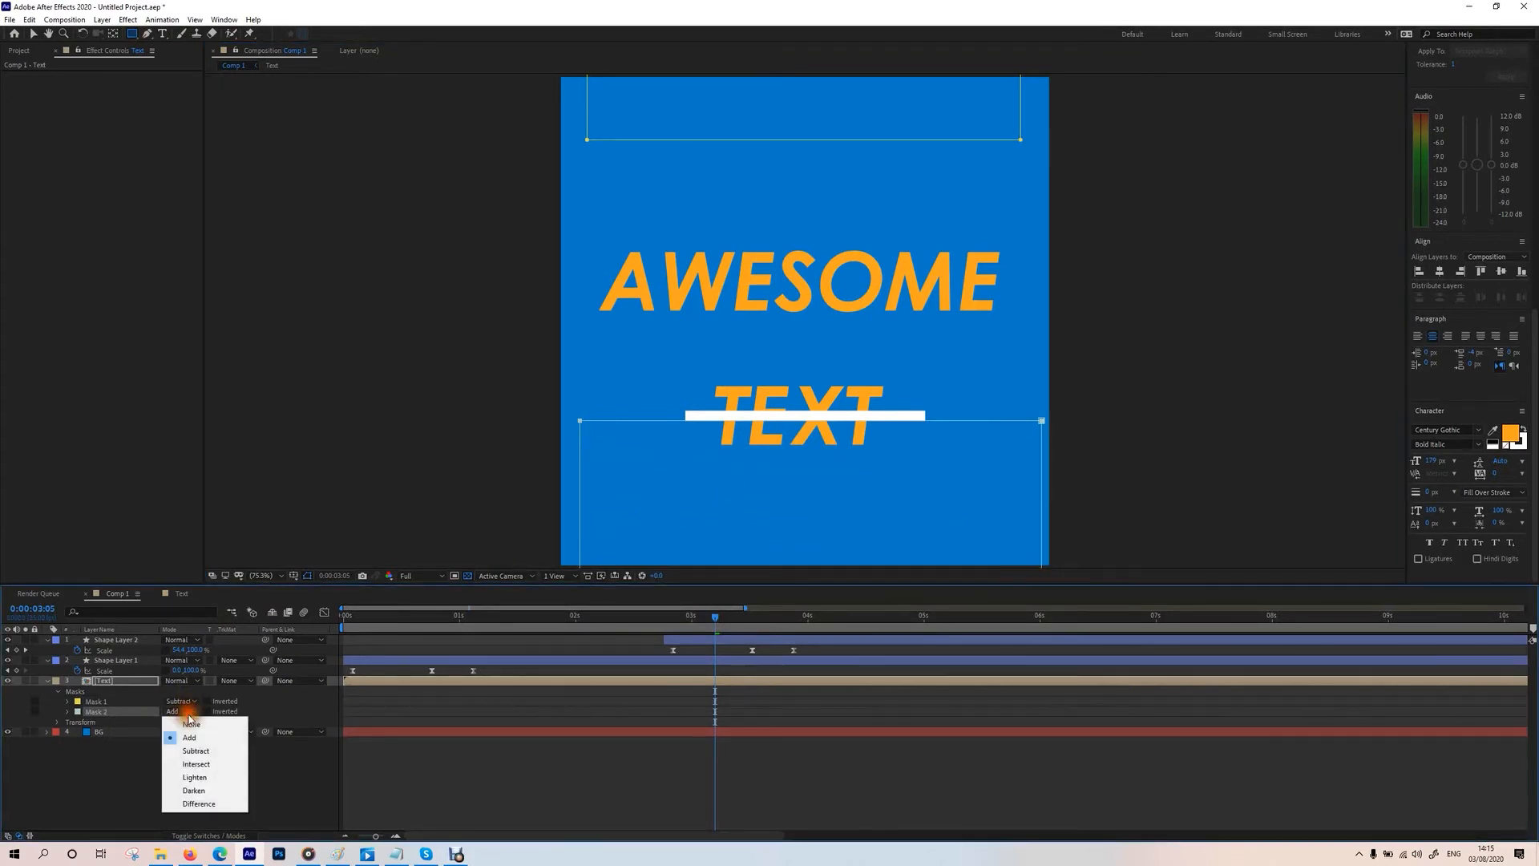
{"action": "left_click", "coordinate": [199, 750]}
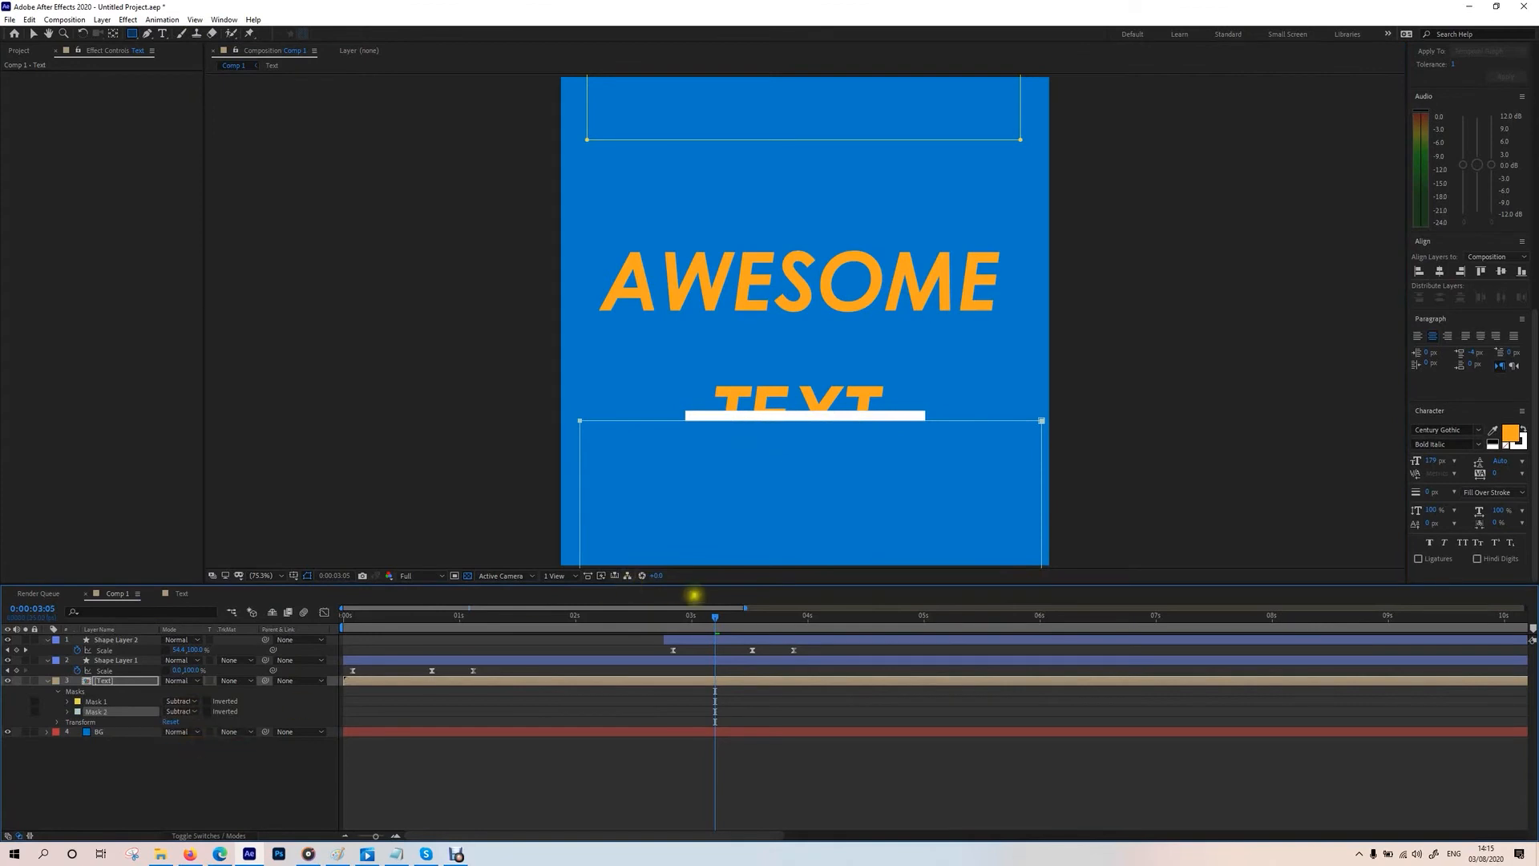
{"action": "left_click_drag", "start_coordinate": [698, 624], "coordinate": [223, 639]}
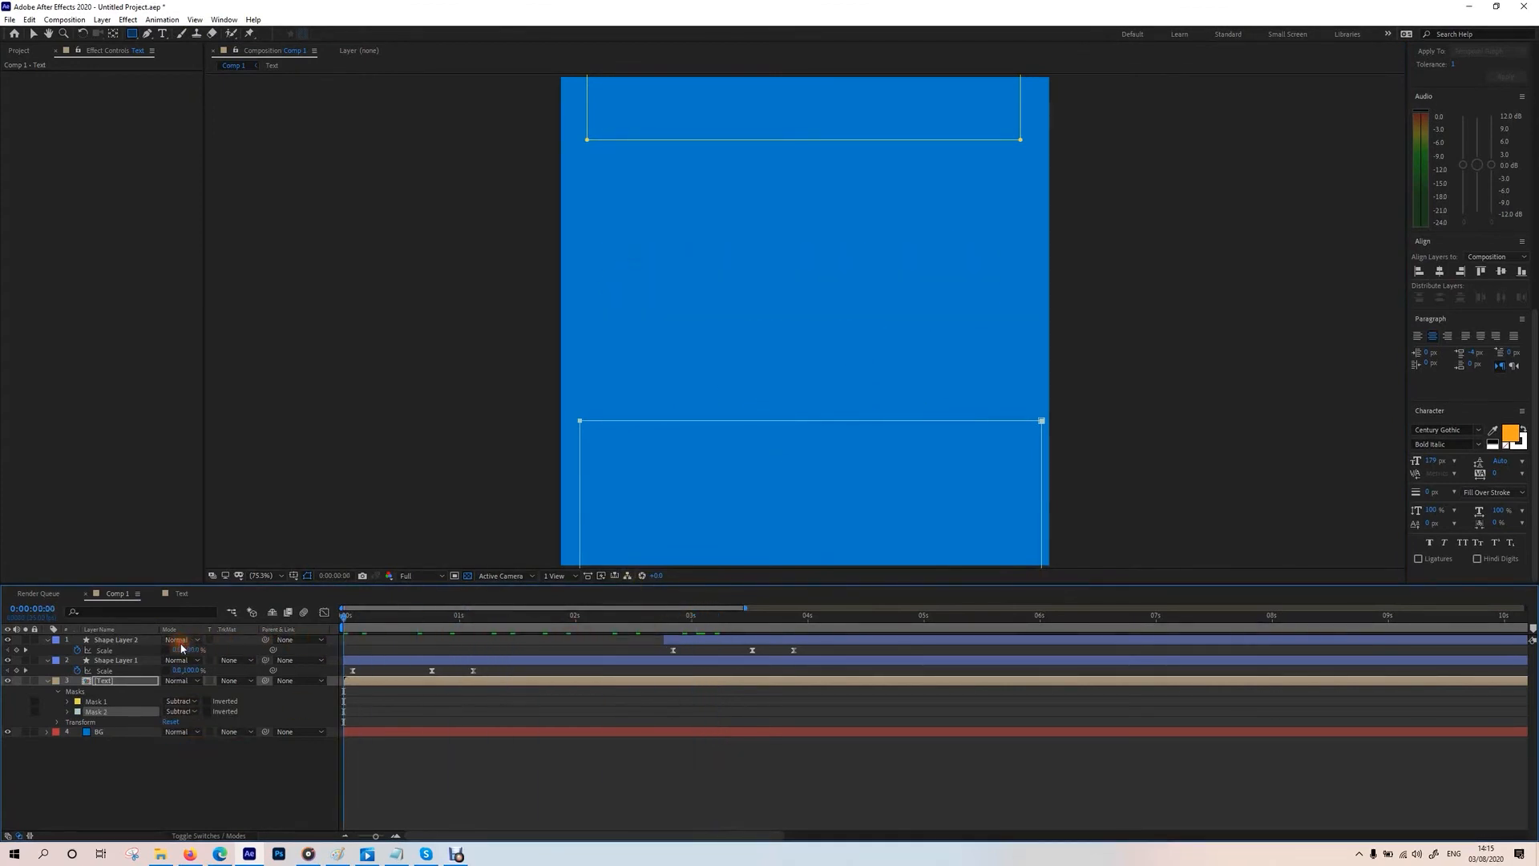
Step: Play back Comp 1 to check how the masked text enters and exits at the white bars, and clear the layer selection
{"action": "key", "text": "space"}
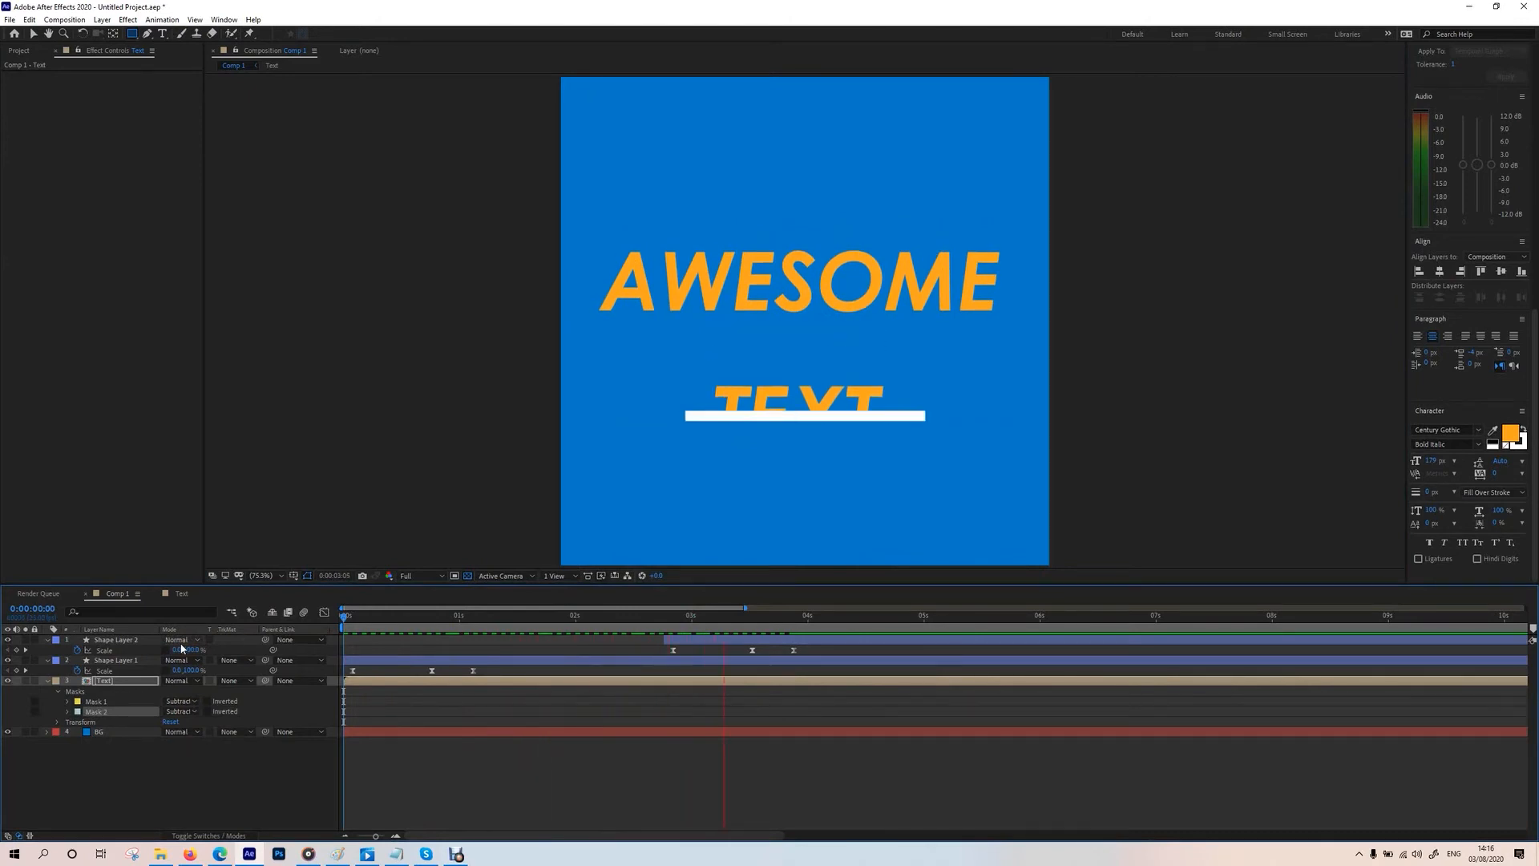
{"action": "key", "text": "space"}
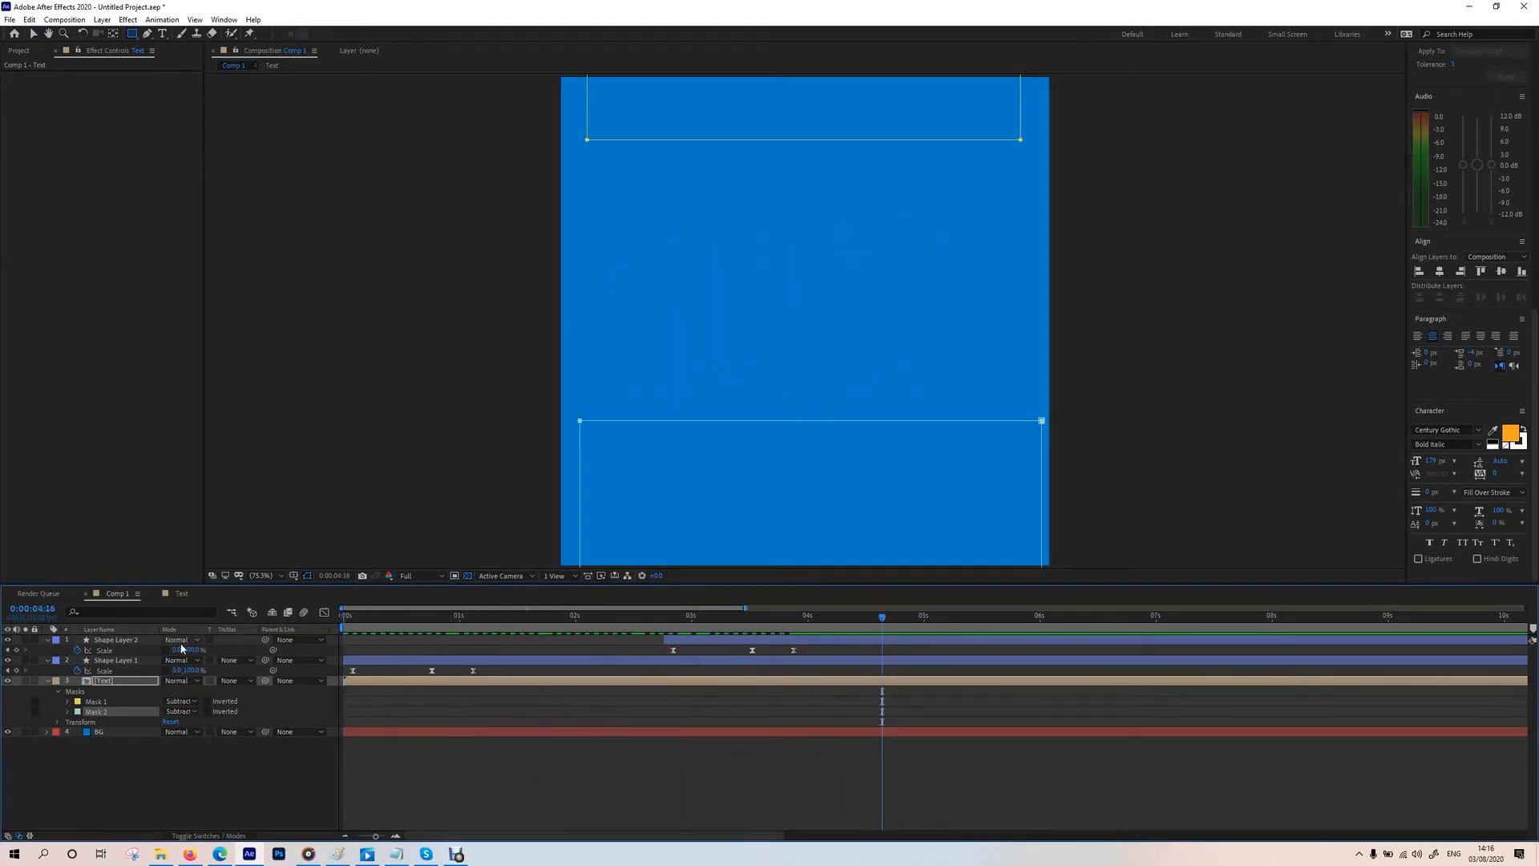
{"action": "left_click", "coordinate": [118, 763]}
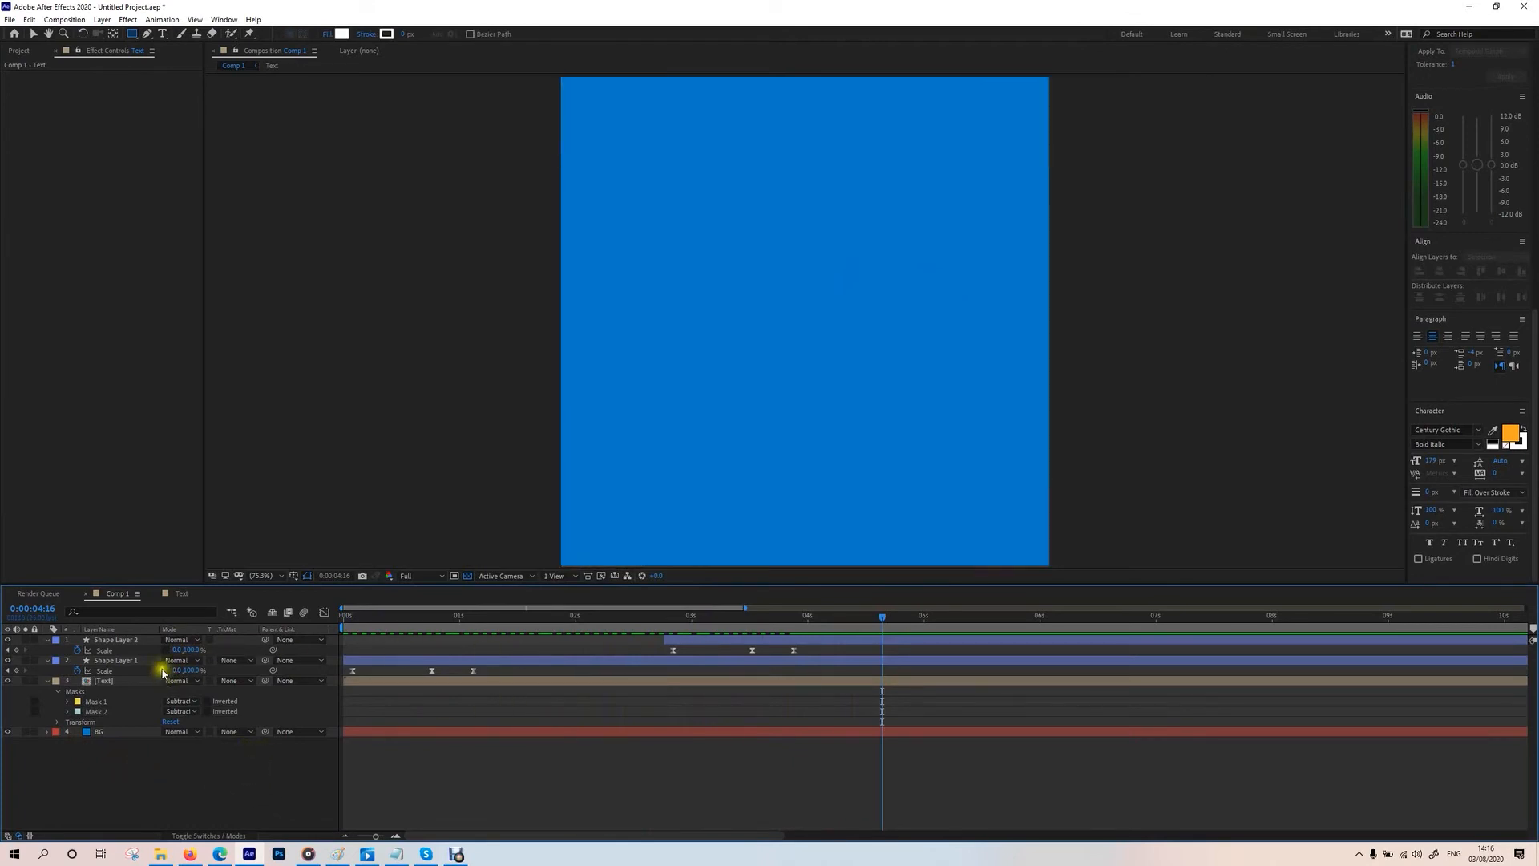
Step: Create a new composition named Master Comp and place Comp 1 in it as a layer
{"action": "left_click", "coordinate": [20, 53]}
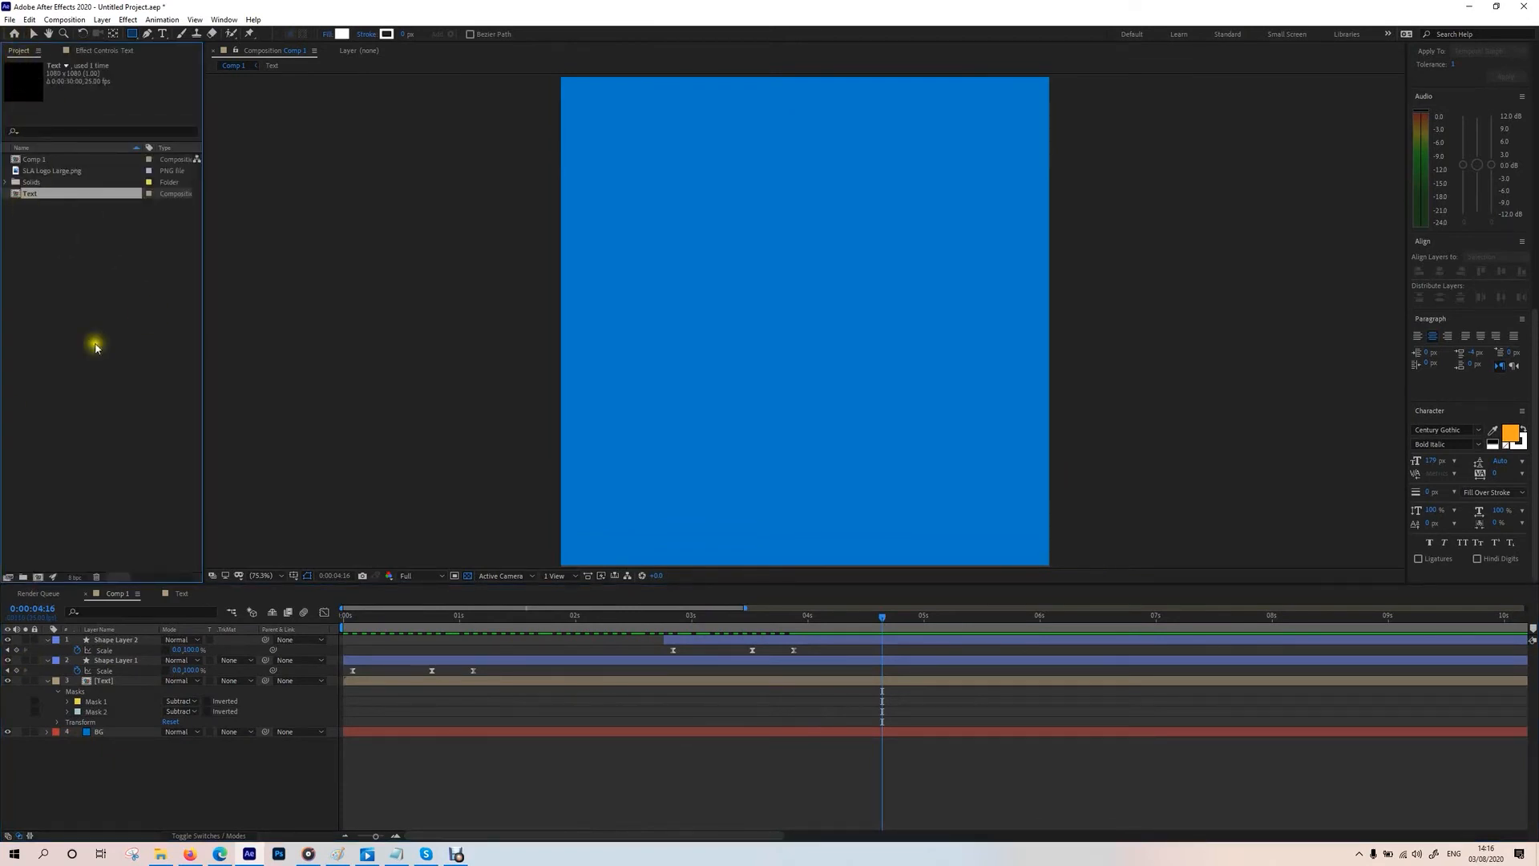
{"action": "right_click", "coordinate": [26, 279]}
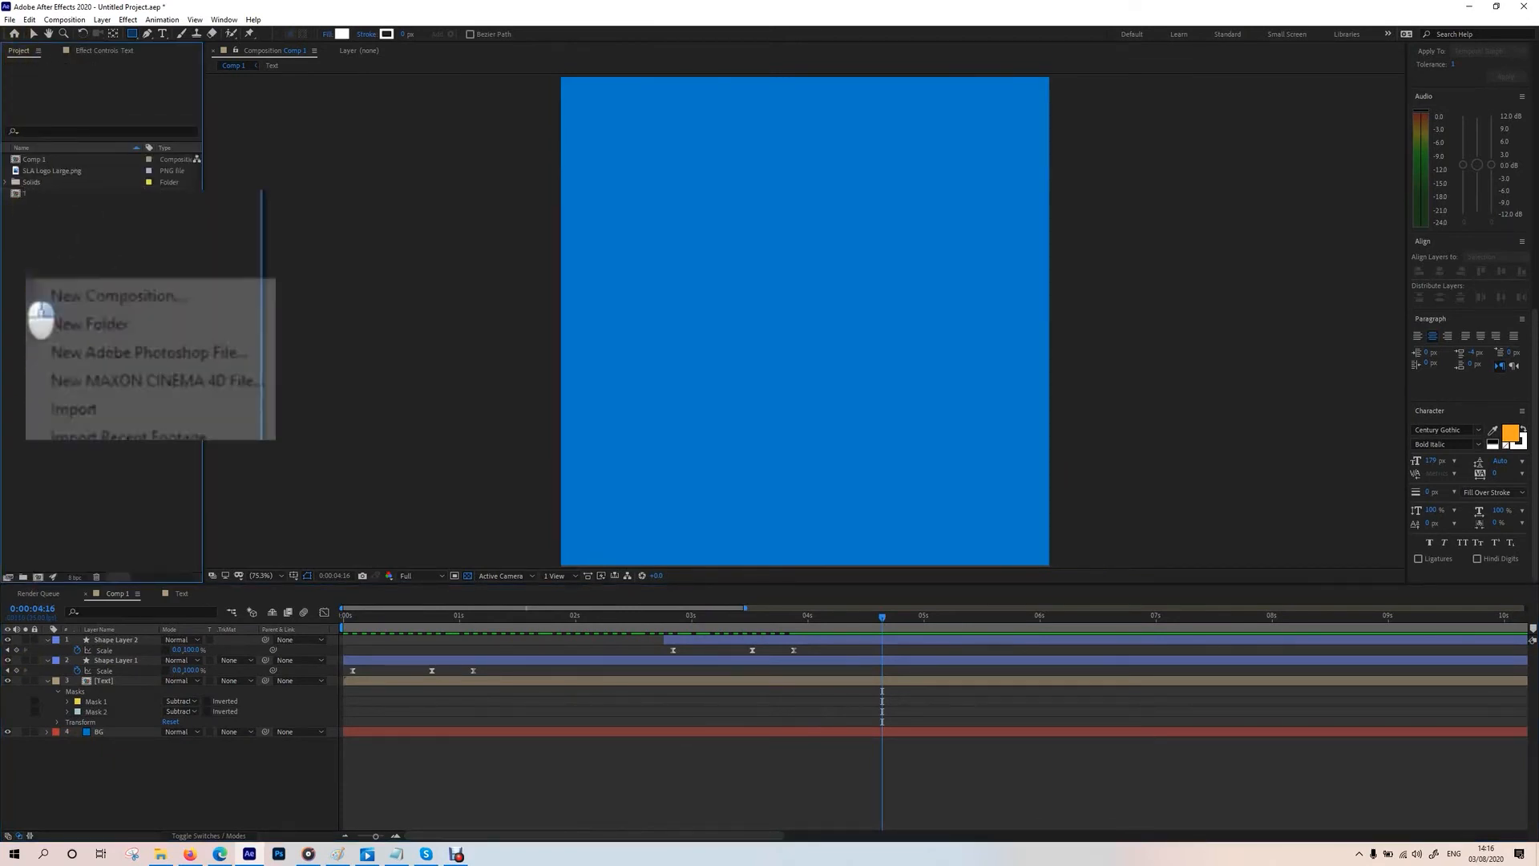
{"action": "left_click", "coordinate": [124, 294]}
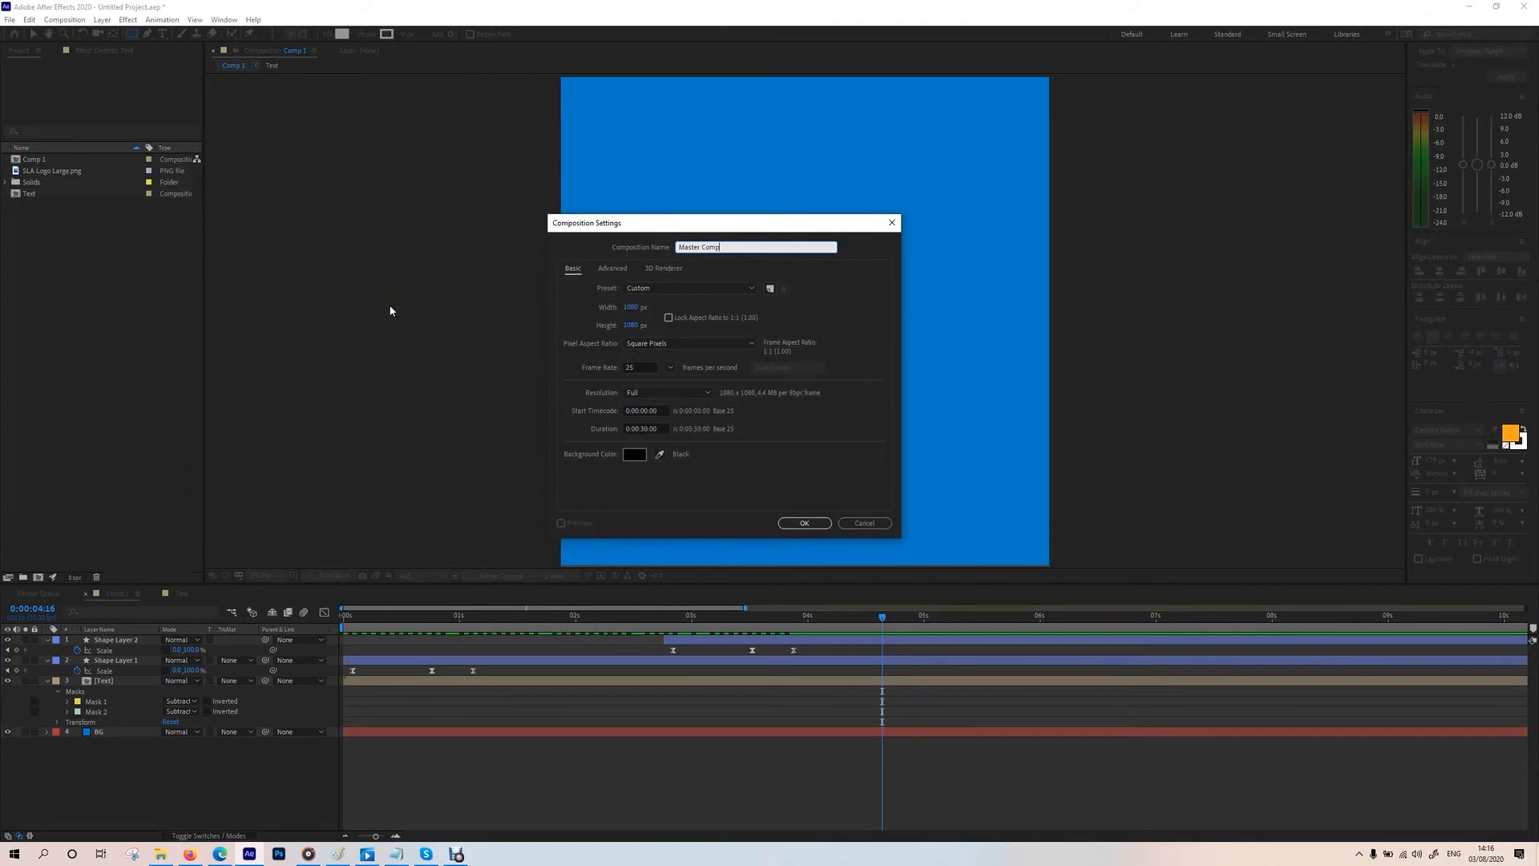
{"action": "key", "text": "Return"}
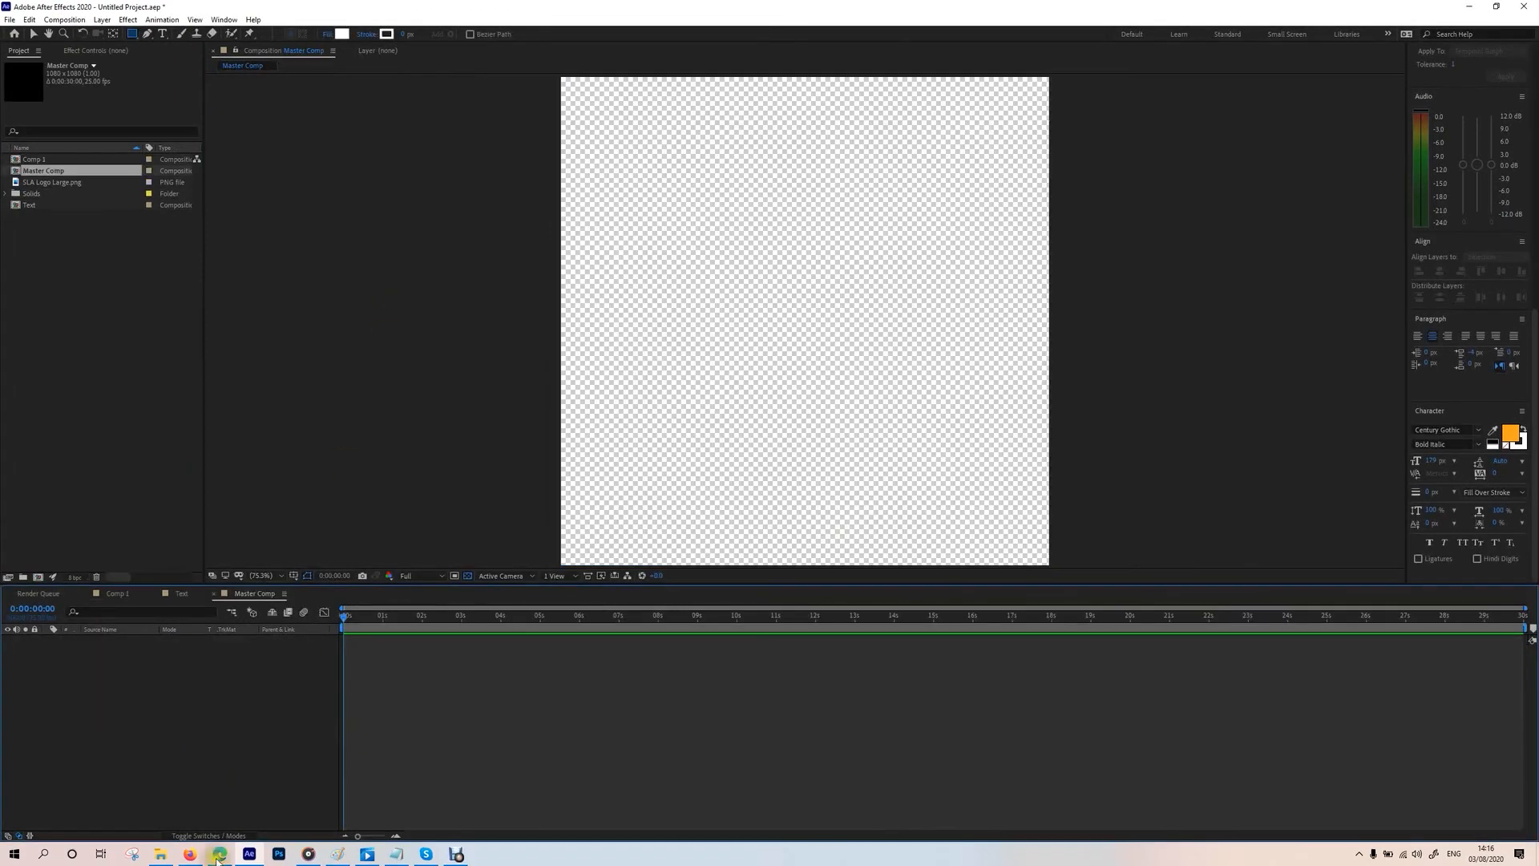
{"action": "left_click", "coordinate": [42, 160]}
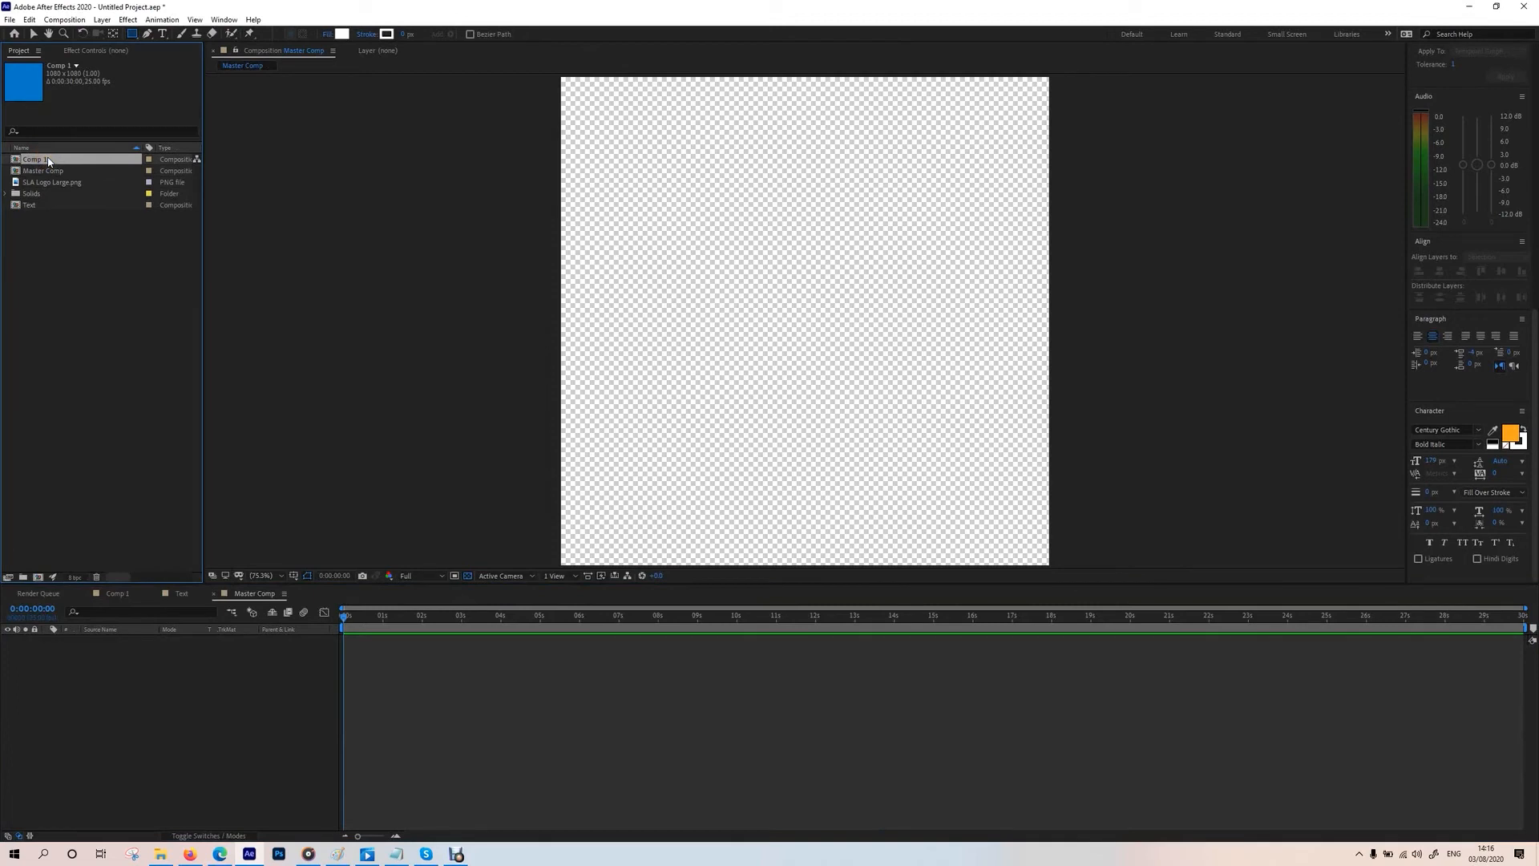
{"action": "left_click_drag", "start_coordinate": [48, 162], "coordinate": [165, 657]}
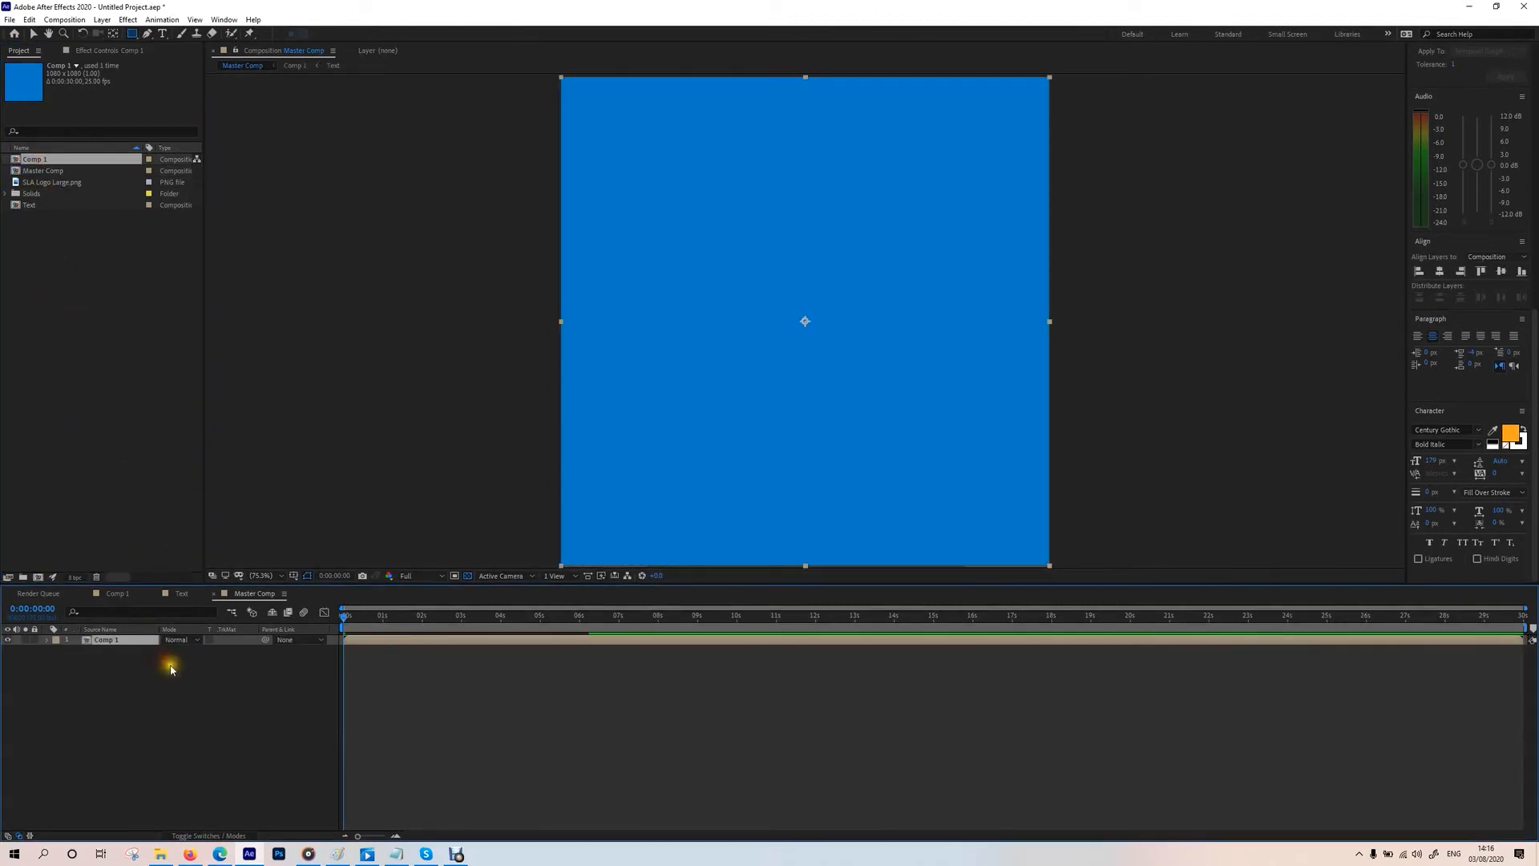
Step: Scrub the start of Master Comp, open the nested Comp 1 to inspect its opening frames, and return to Master Comp
{"action": "left_click_drag", "start_coordinate": [370, 612], "coordinate": [240, 651]}
{"action": "double_click", "coordinate": [123, 639]}
{"action": "mouse_move", "coordinate": [354, 613]}
{"action": "left_mouse_down"}
{"action": "mouse_move", "coordinate": [342, 628]}
{"action": "mouse_move", "coordinate": [783, 628]}
{"action": "mouse_move", "coordinate": [343, 630]}
{"action": "left_mouse_up"}
{"action": "left_click", "coordinate": [264, 593]}
{"action": "left_click", "coordinate": [135, 690]}
Step: Duplicate the Comp 1 layer in Master Comp and hide the upper copy
{"action": "left_click", "coordinate": [110, 641]}
{"action": "key", "text": "ctrl+d"}
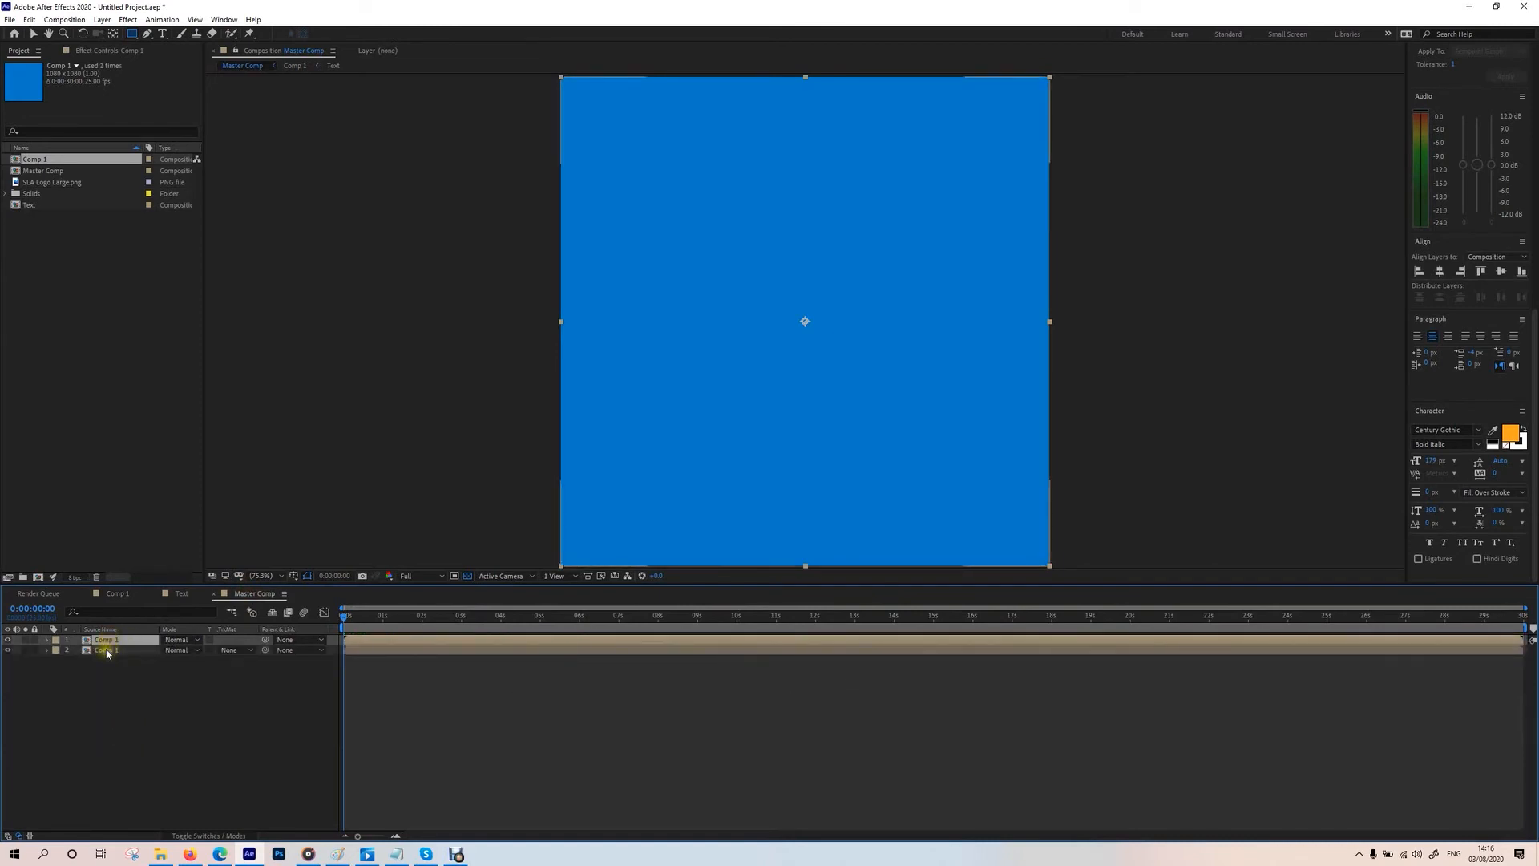
{"action": "left_click", "coordinate": [8, 639]}
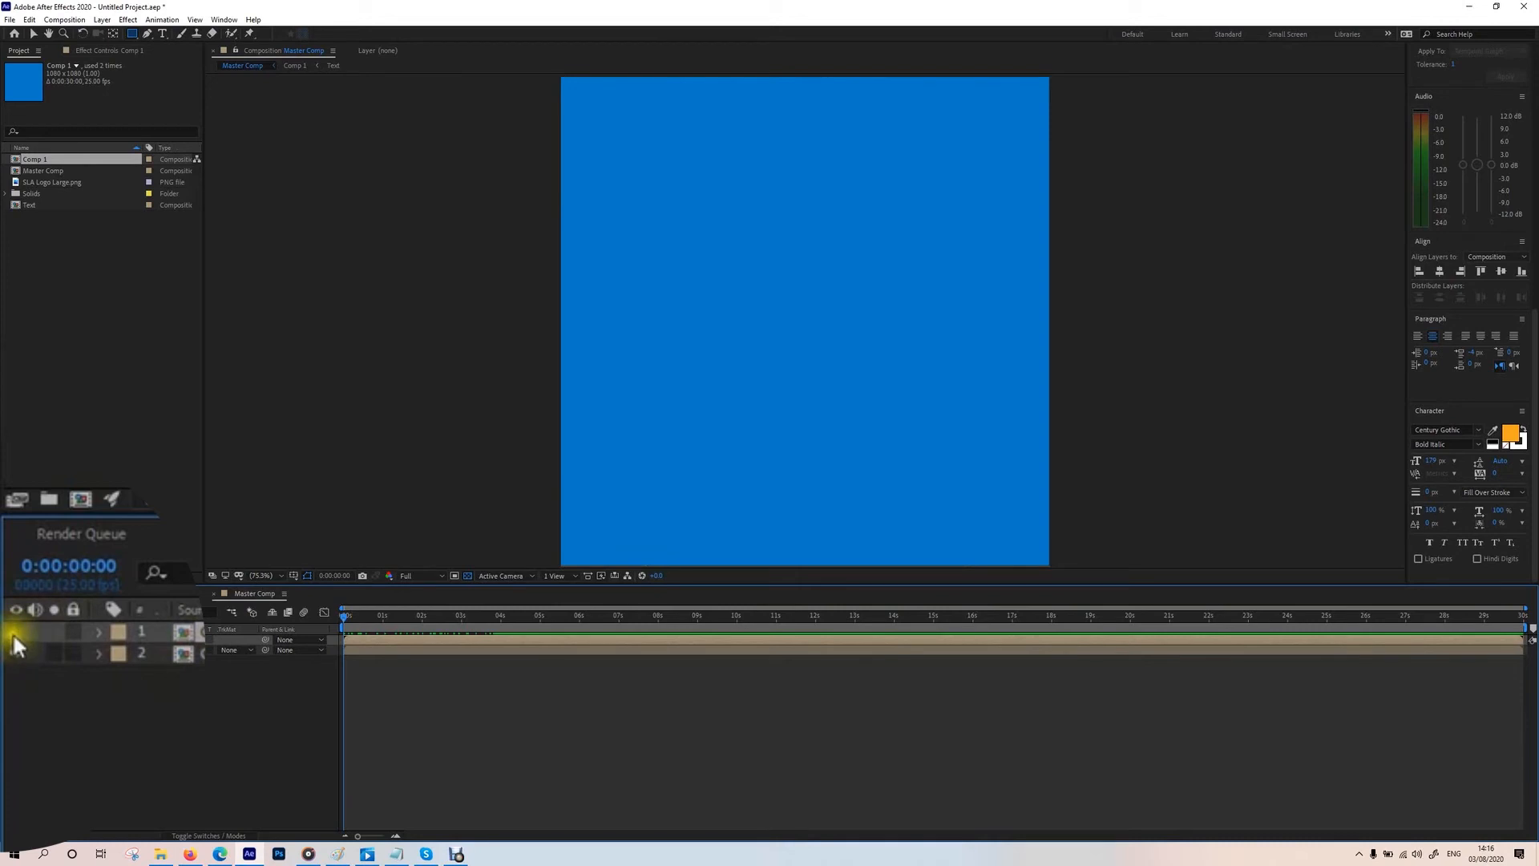
Step: Find the Invert effect, apply it to the lower Comp 1 layer, and scrub to 1:11 to check the inverted colors
{"action": "left_click", "coordinate": [102, 650]}
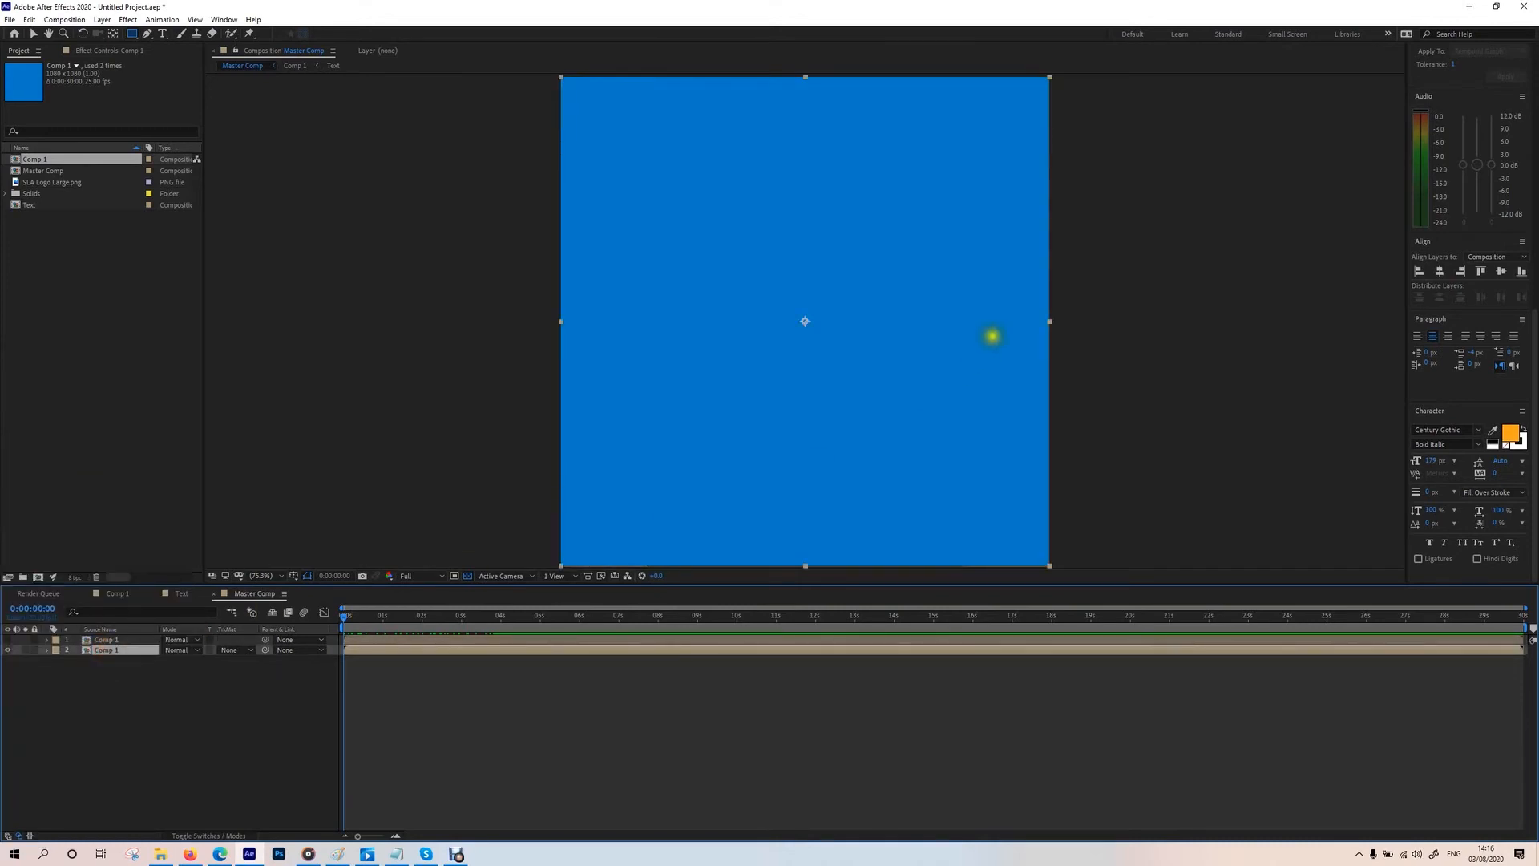
{"action": "scroll", "coordinate": [1475, 384], "scroll_direction": "up", "scroll_amount": 7}
{"action": "scroll", "coordinate": [1475, 384], "scroll_direction": "up", "scroll_amount": 5}
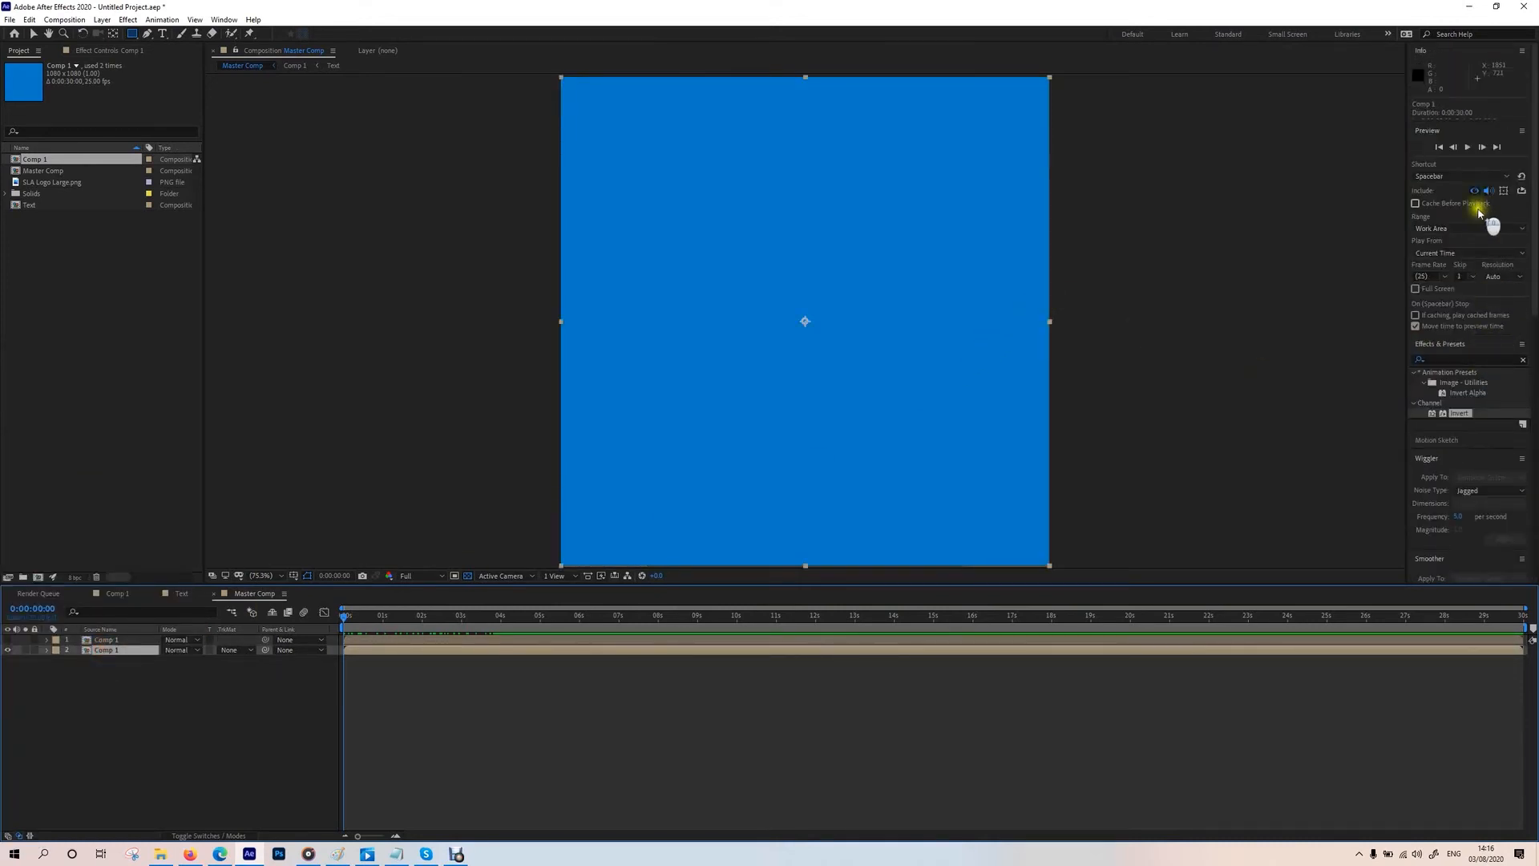
{"action": "left_click", "coordinate": [1453, 358]}
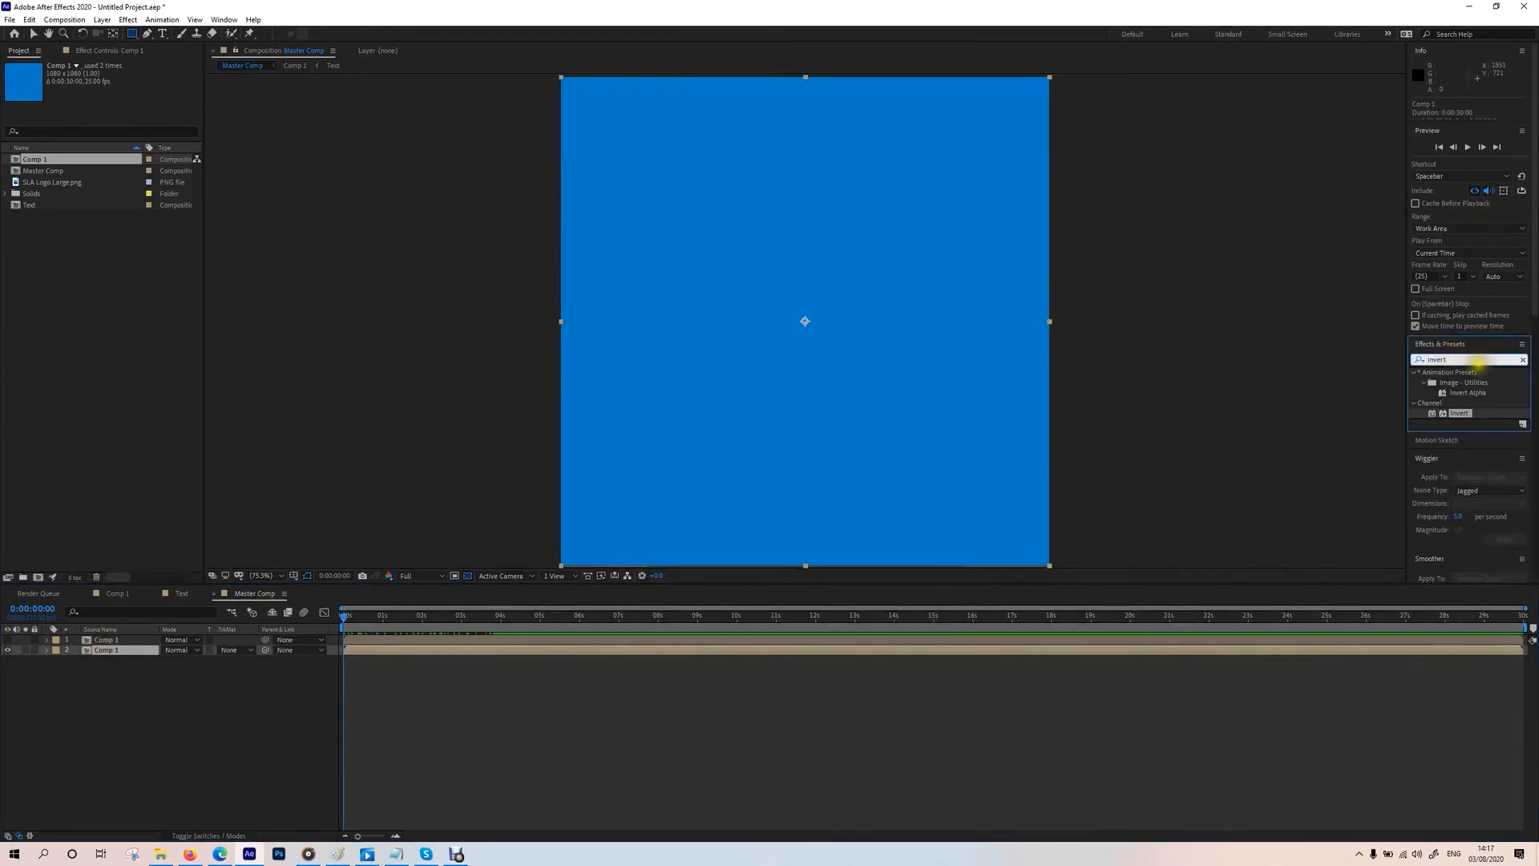
{"action": "left_click", "coordinate": [224, 19]}
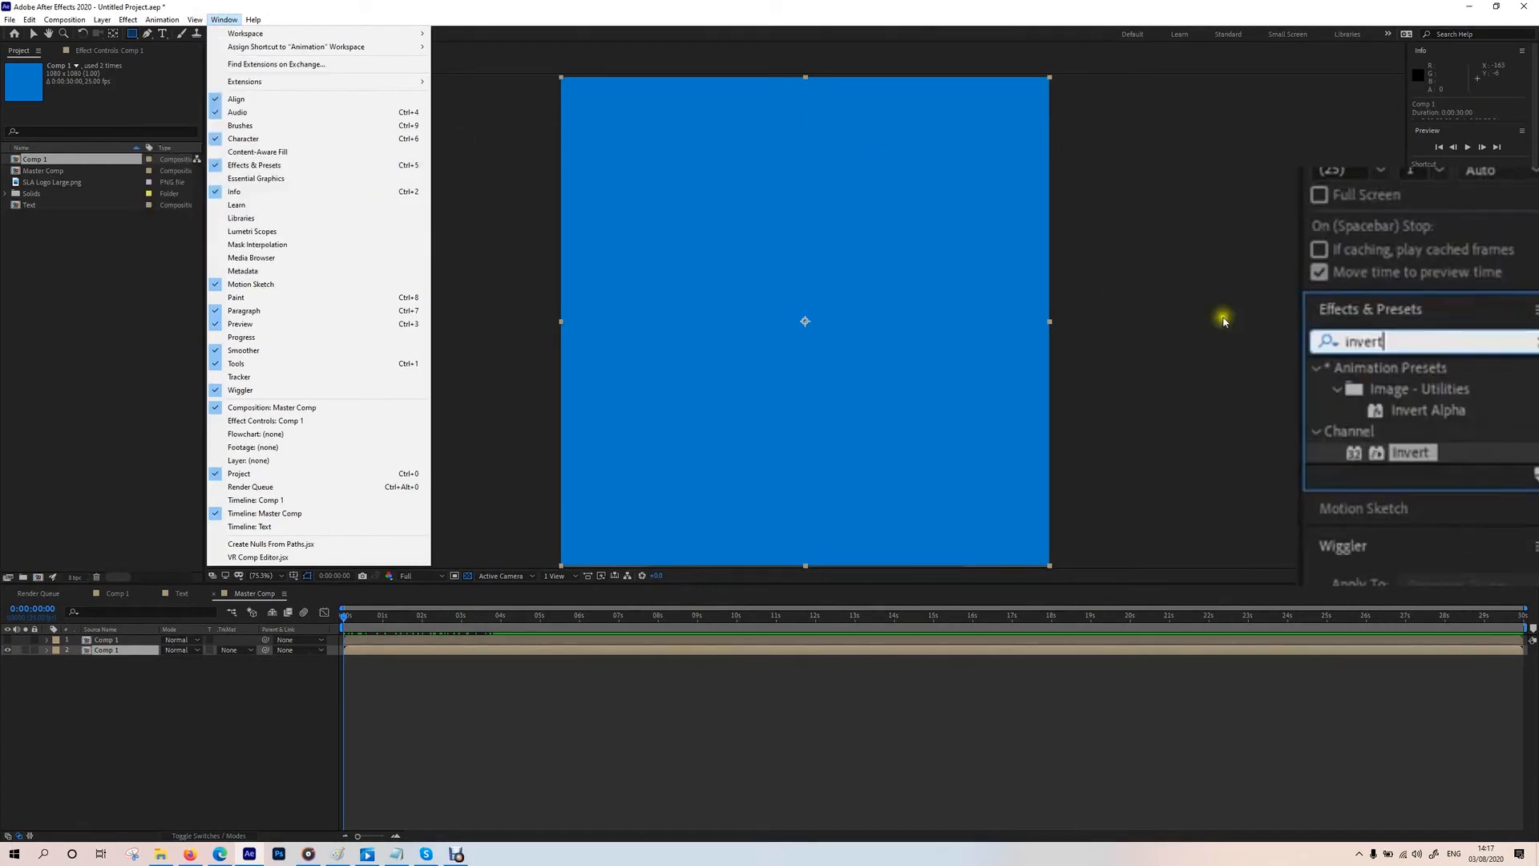
{"action": "left_click", "coordinate": [1435, 359]}
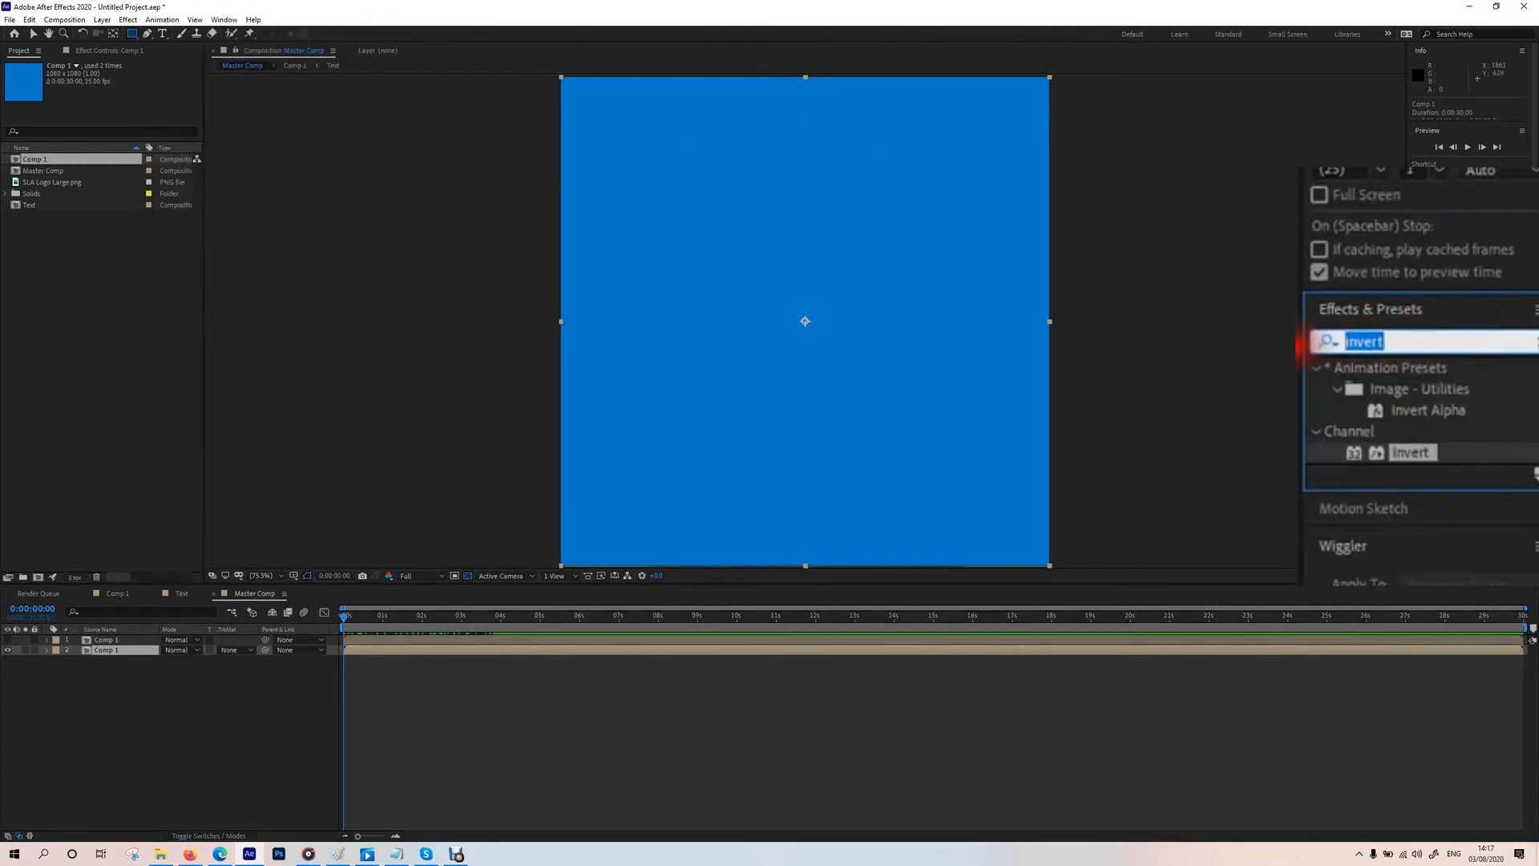
{"action": "left_click", "coordinate": [1408, 340]}
{"action": "left_click_drag", "start_coordinate": [1459, 413], "coordinate": [114, 652]}
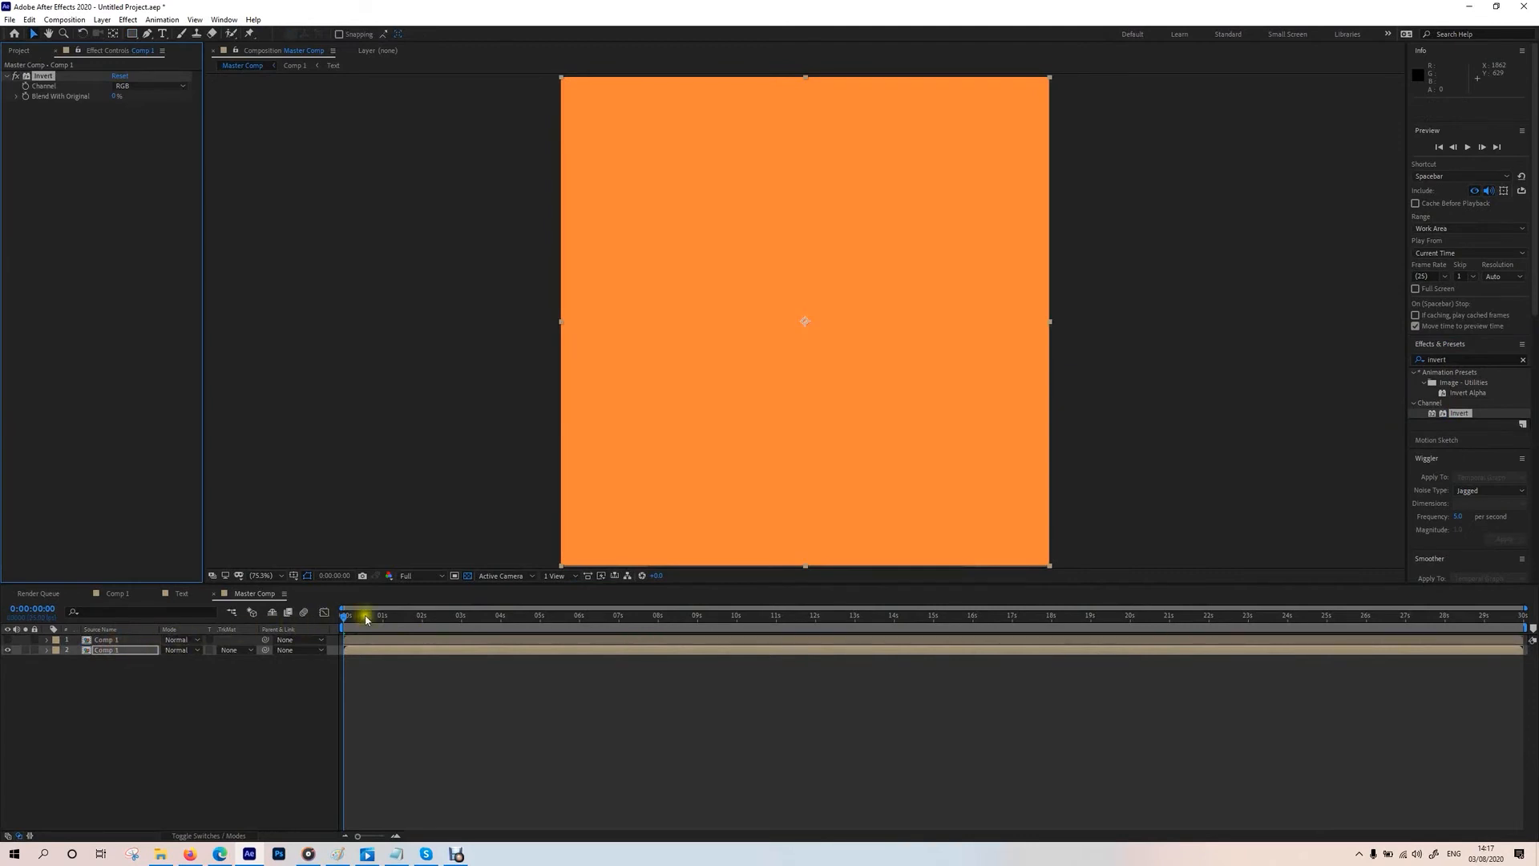
{"action": "left_click_drag", "start_coordinate": [361, 617], "coordinate": [400, 623]}
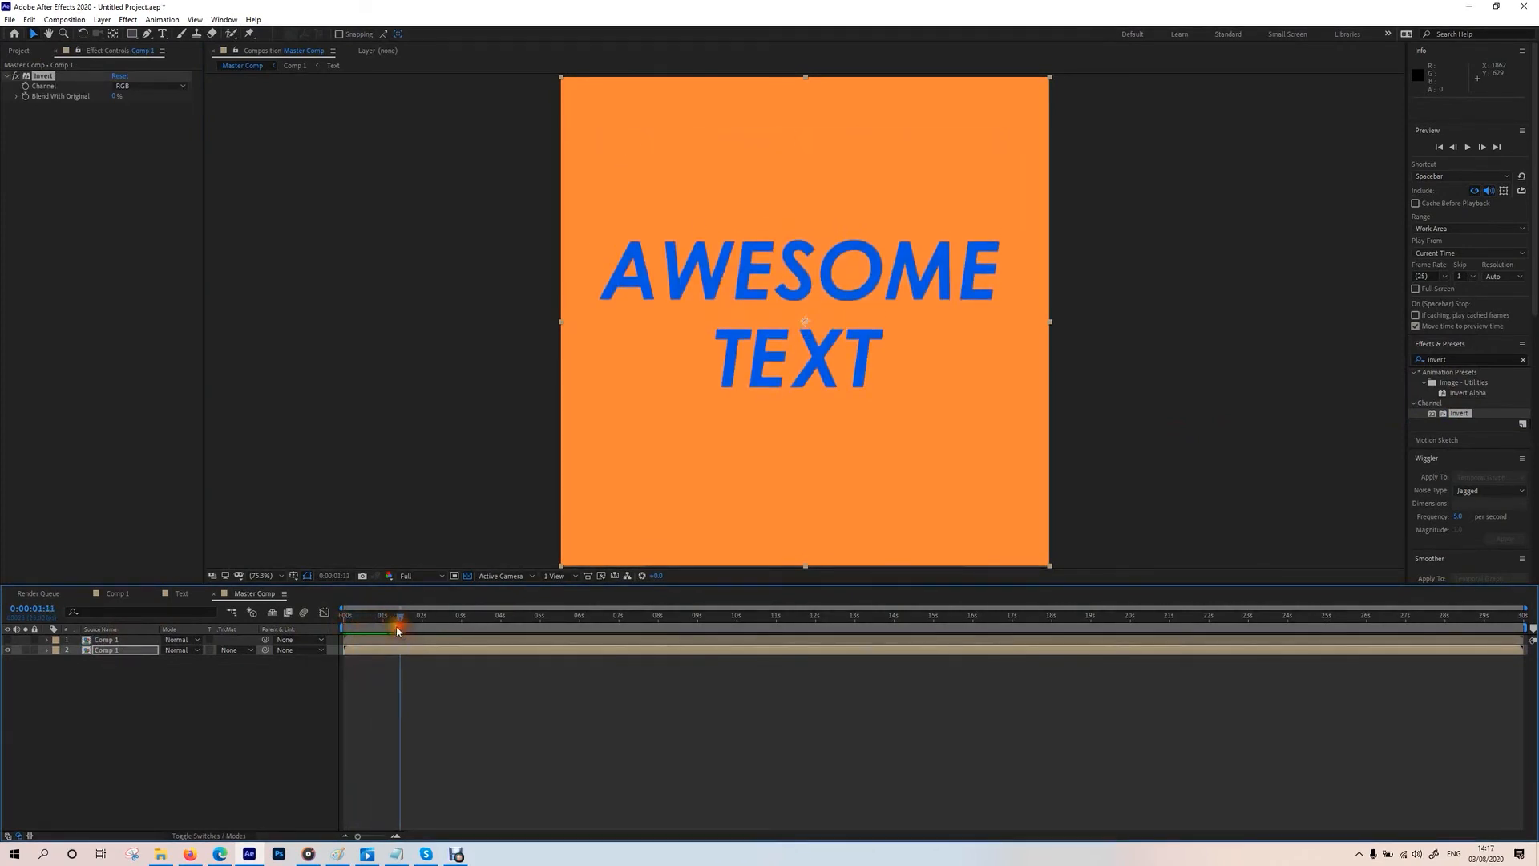
Step: Make the upper Comp 1 layer visible again and move the playhead to frame 21
{"action": "left_click", "coordinate": [8, 640]}
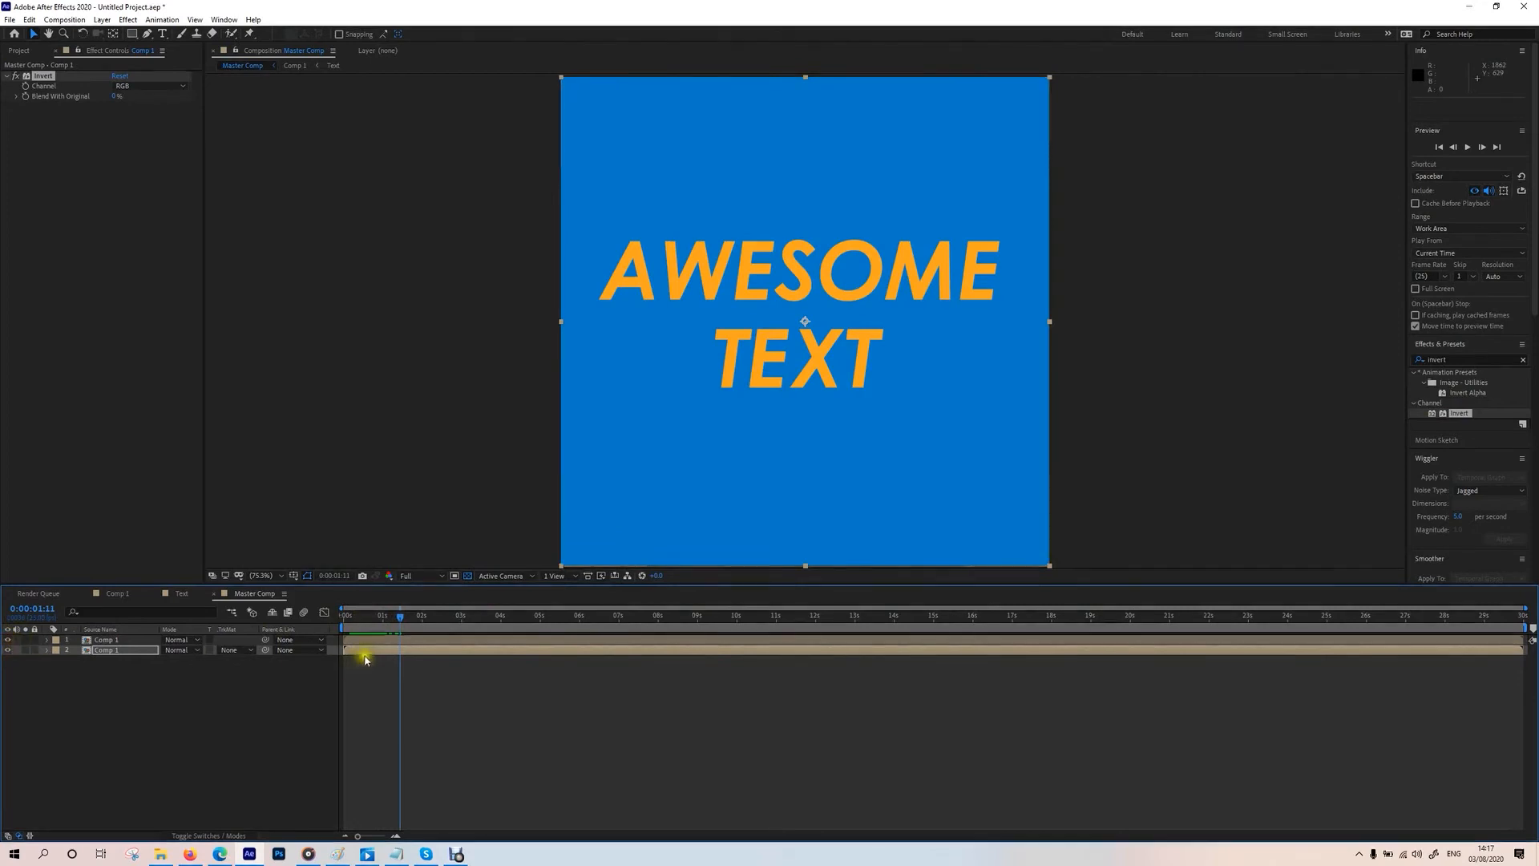
{"action": "left_click_drag", "start_coordinate": [400, 624], "coordinate": [383, 671]}
{"action": "left_click_drag", "start_coordinate": [382, 665], "coordinate": [376, 666]}
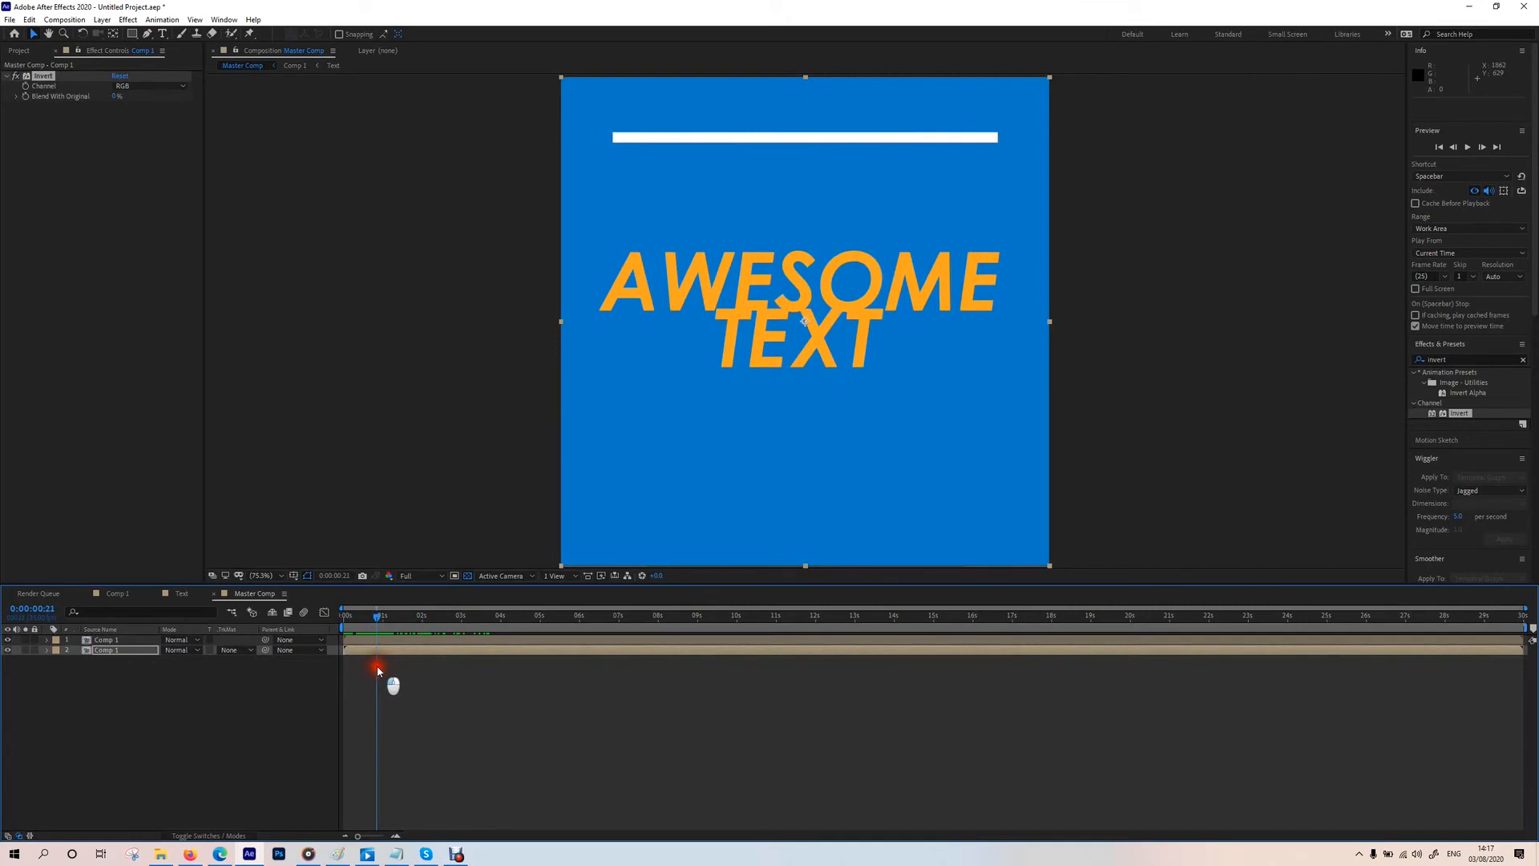
Step: Add a full-size ellipse mask to the upper Comp 1 layer and switch back to the Selection tool
{"action": "left_click", "coordinate": [117, 641]}
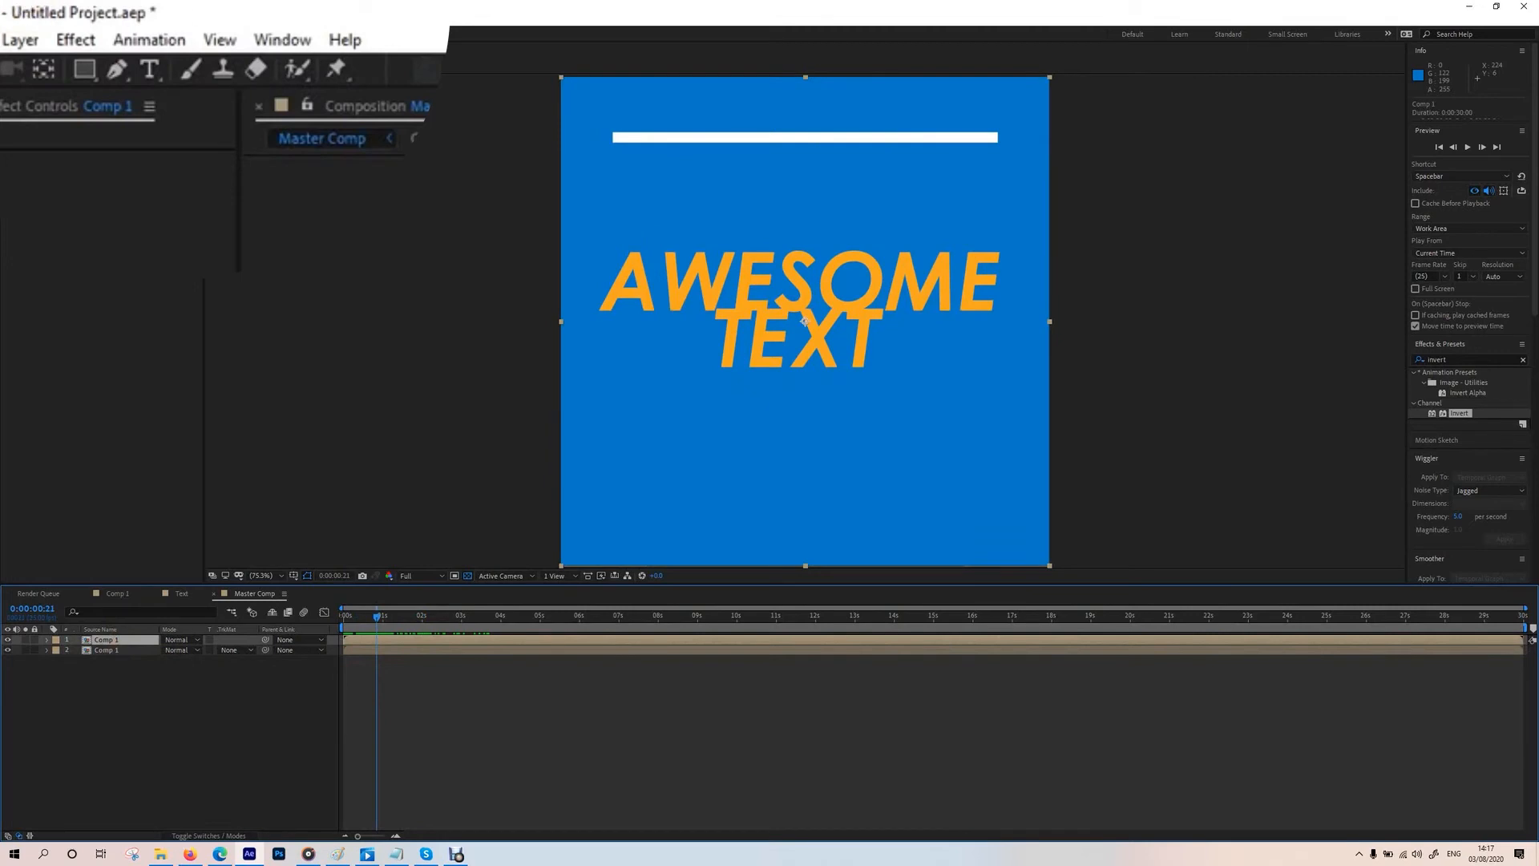
{"action": "left_click_drag", "start_coordinate": [87, 67], "coordinate": [183, 123]}
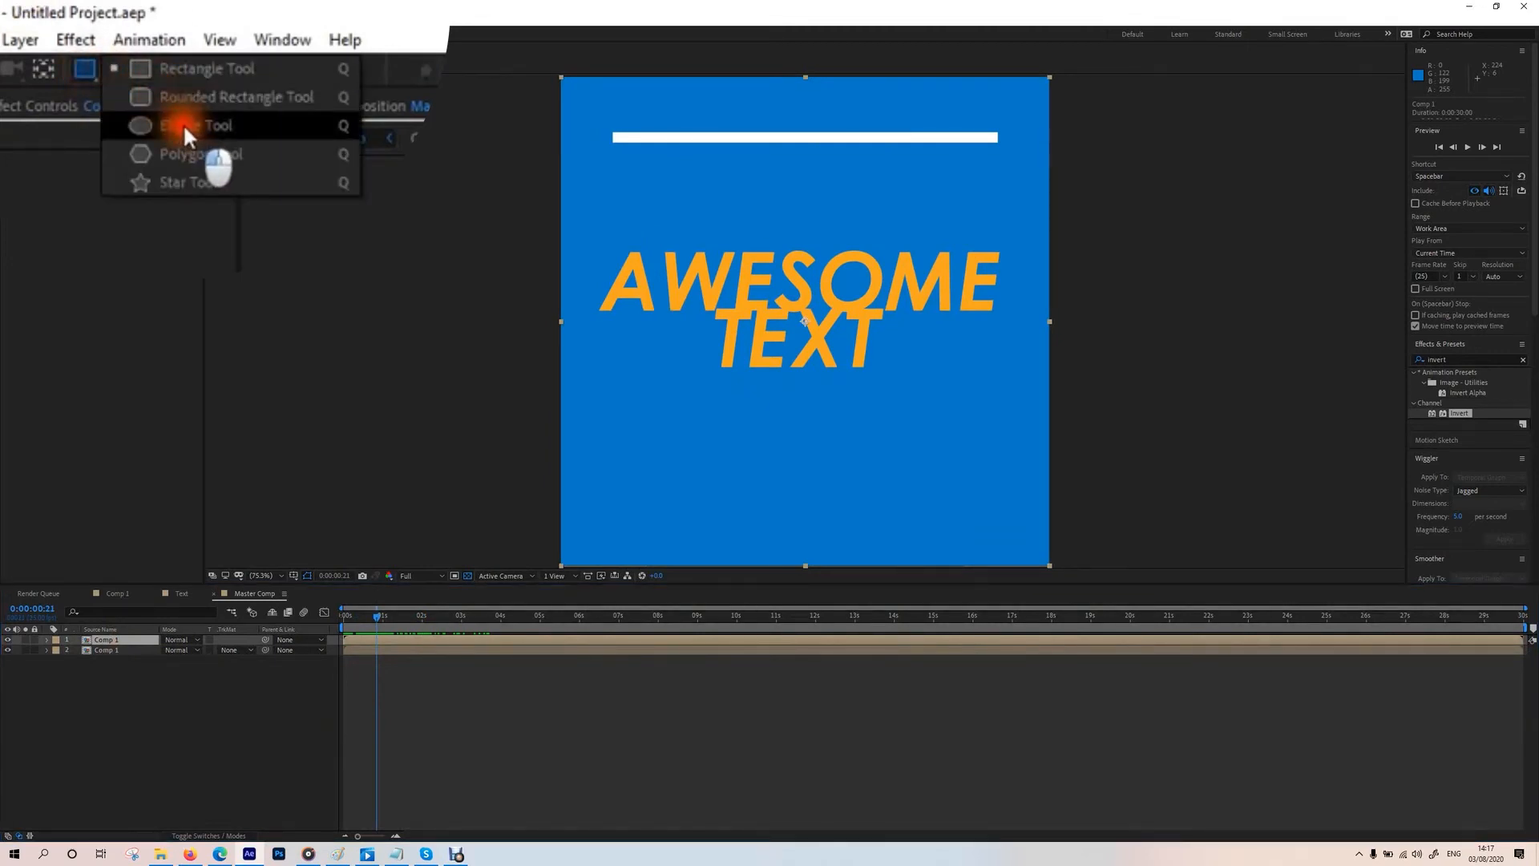
{"action": "left_click_drag", "start_coordinate": [183, 123], "coordinate": [182, 124]}
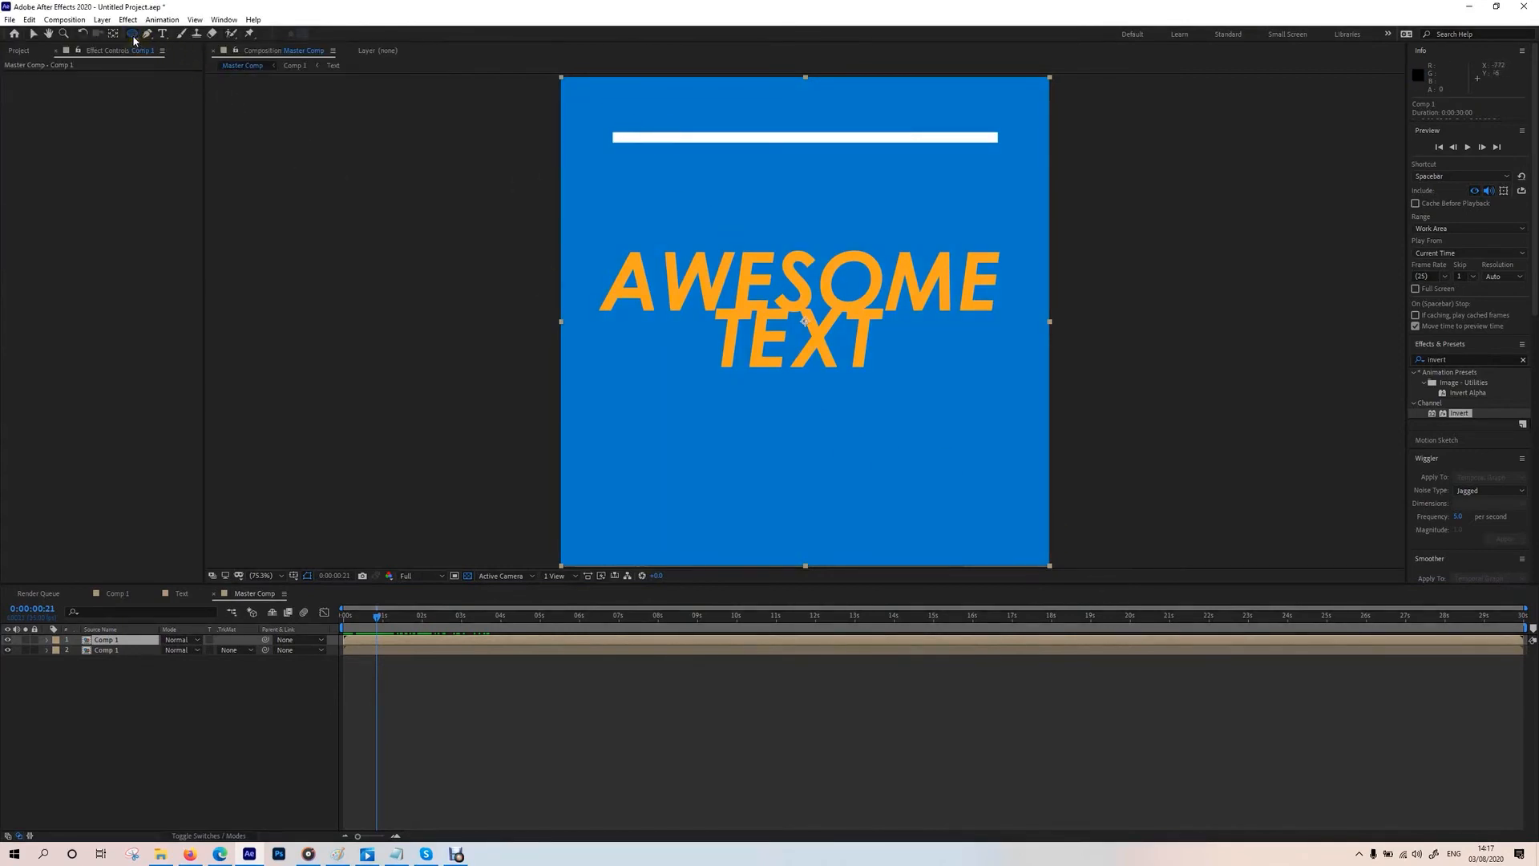
{"action": "left_click", "coordinate": [122, 633]}
{"action": "double_click", "coordinate": [133, 34]}
{"action": "key", "text": "v"}
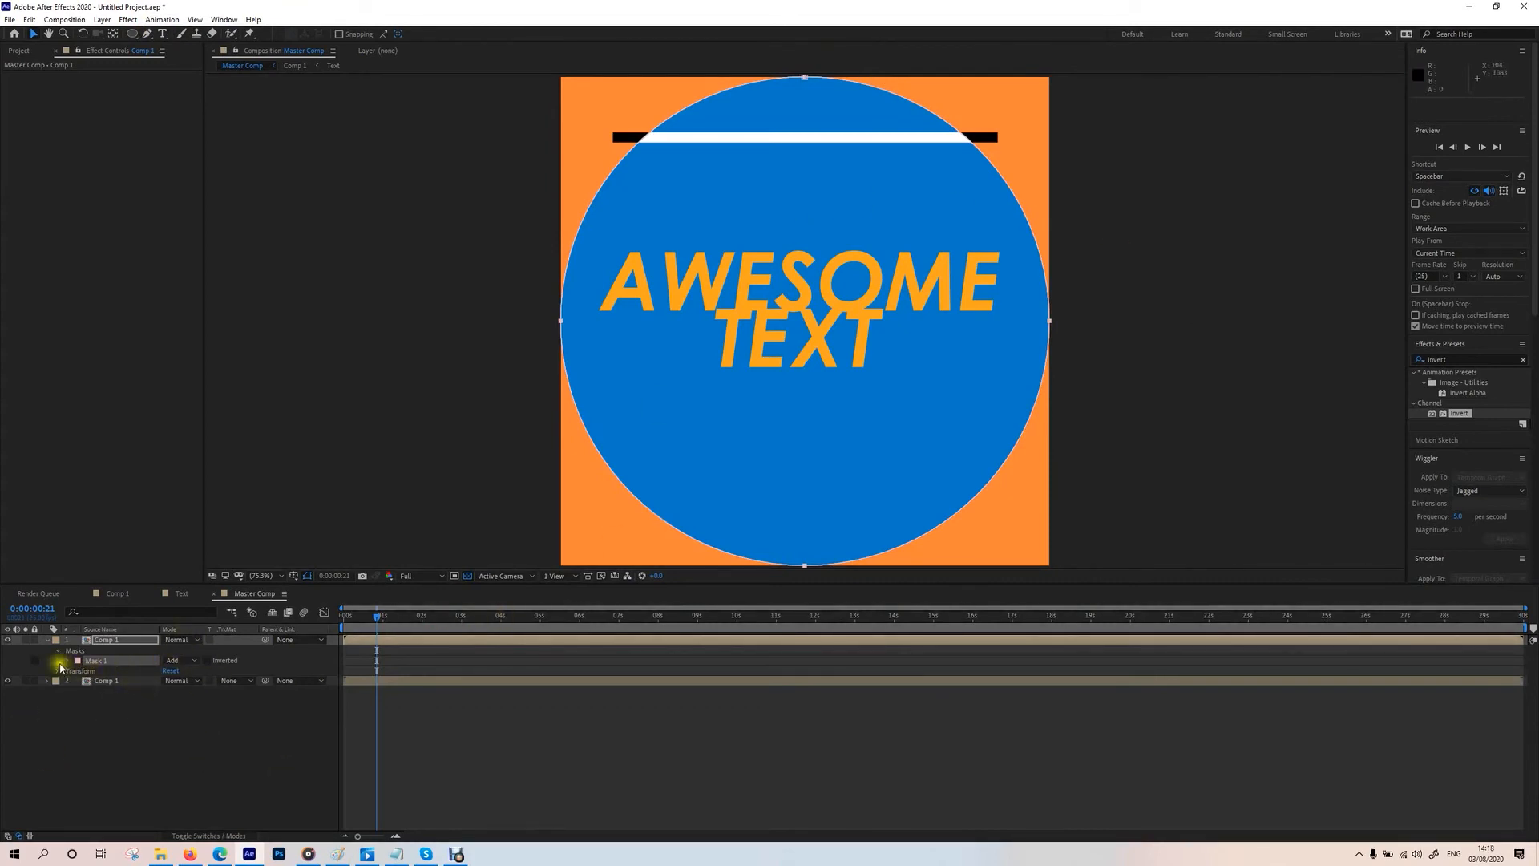
Step: Keyframe the ellipse mask's Mask Expansion at 273 pixels on frame 21 and -601 pixels on frame 10
{"action": "left_click", "coordinate": [9, 646]}
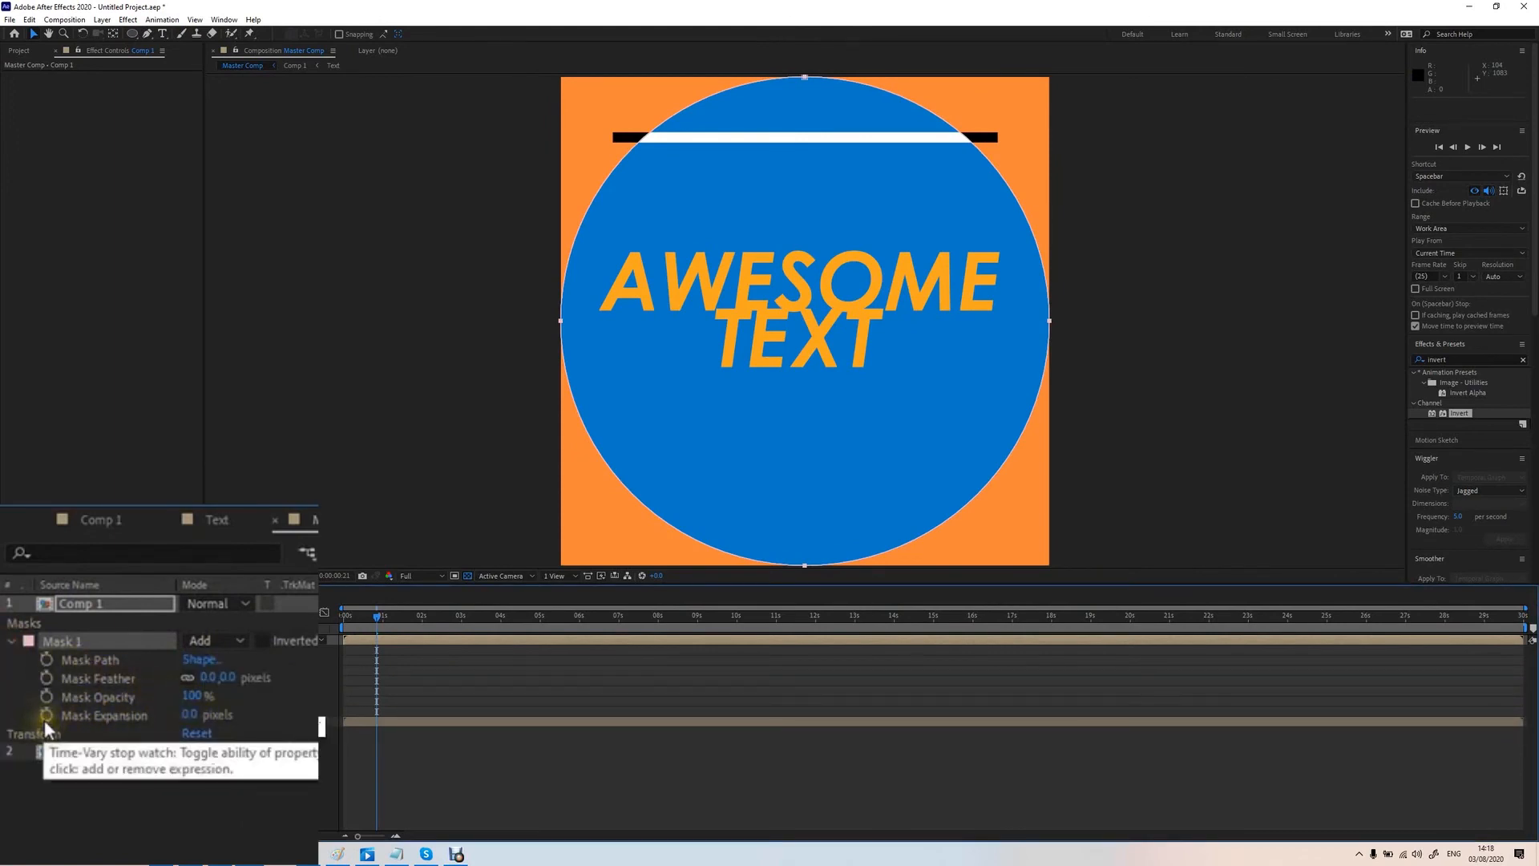
{"action": "left_click_drag", "start_coordinate": [192, 714], "coordinate": [322, 720]}
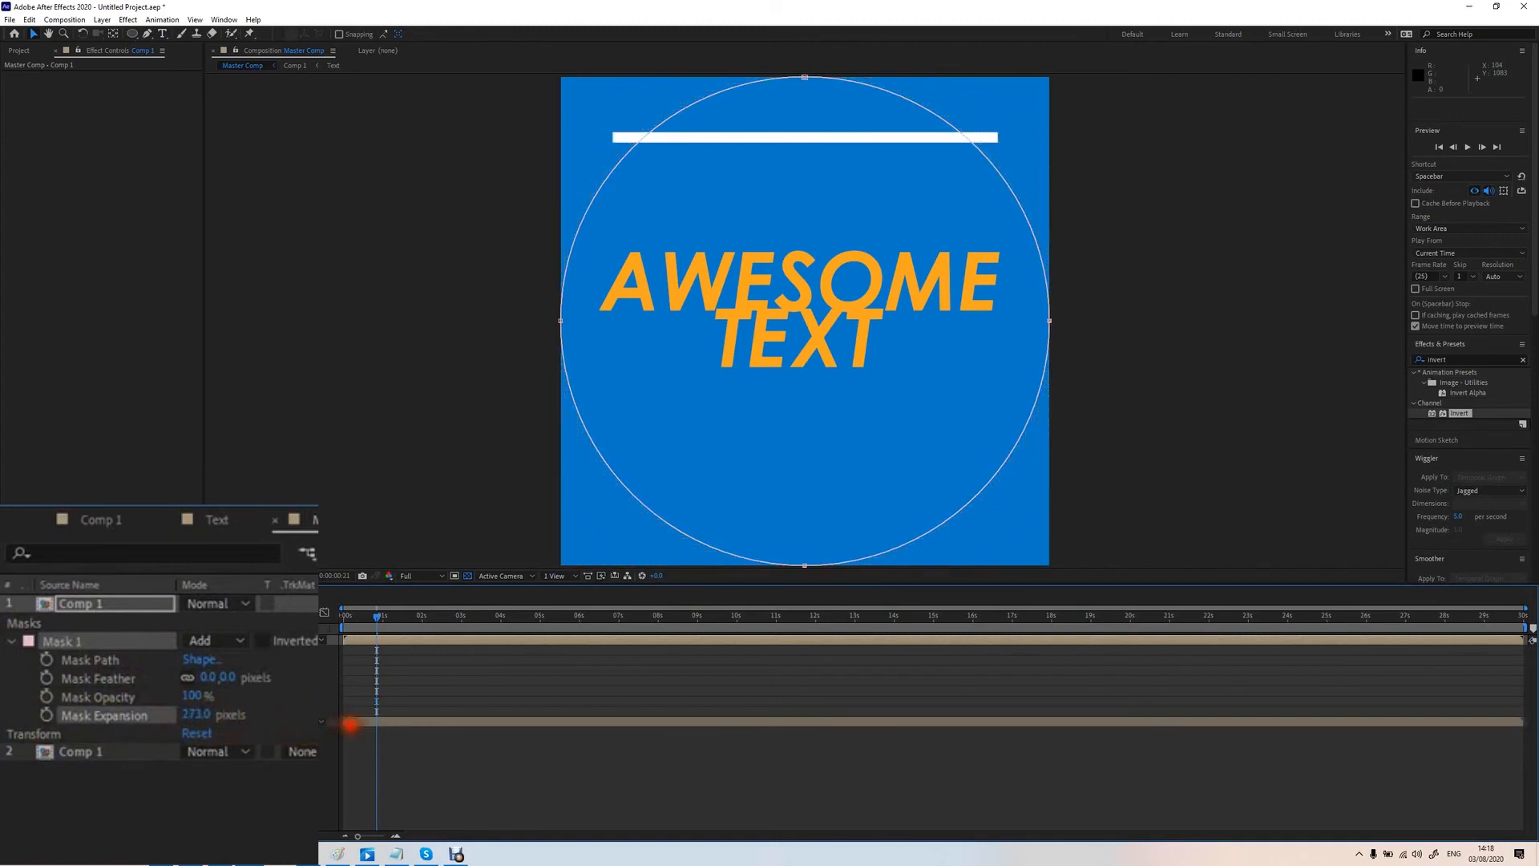
{"action": "left_click", "coordinate": [48, 714]}
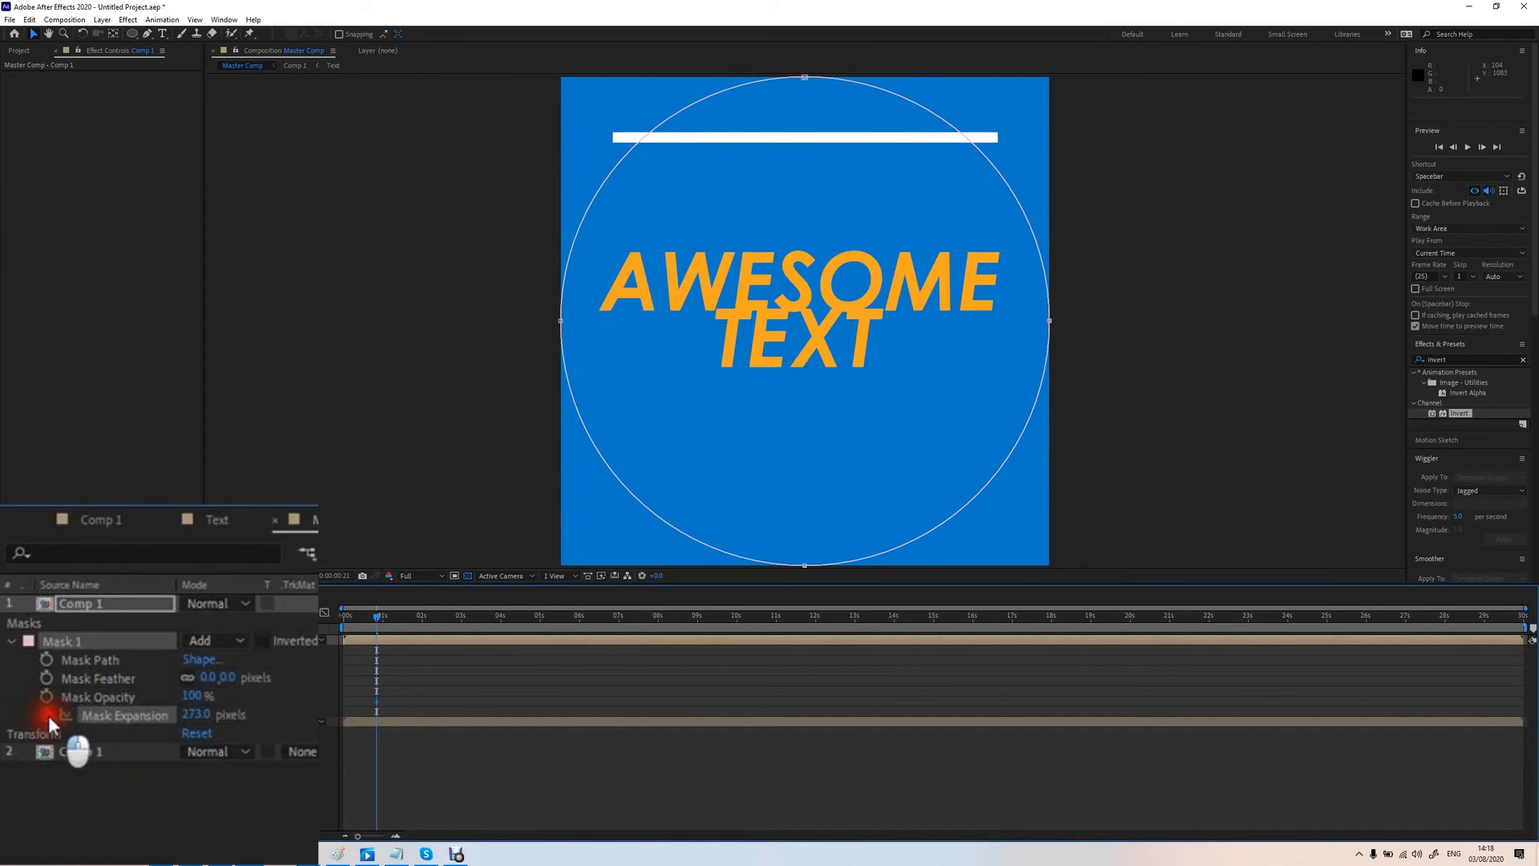
{"action": "left_click_drag", "start_coordinate": [380, 619], "coordinate": [361, 621]}
{"action": "left_click_drag", "start_coordinate": [198, 713], "coordinate": [16, 729]}
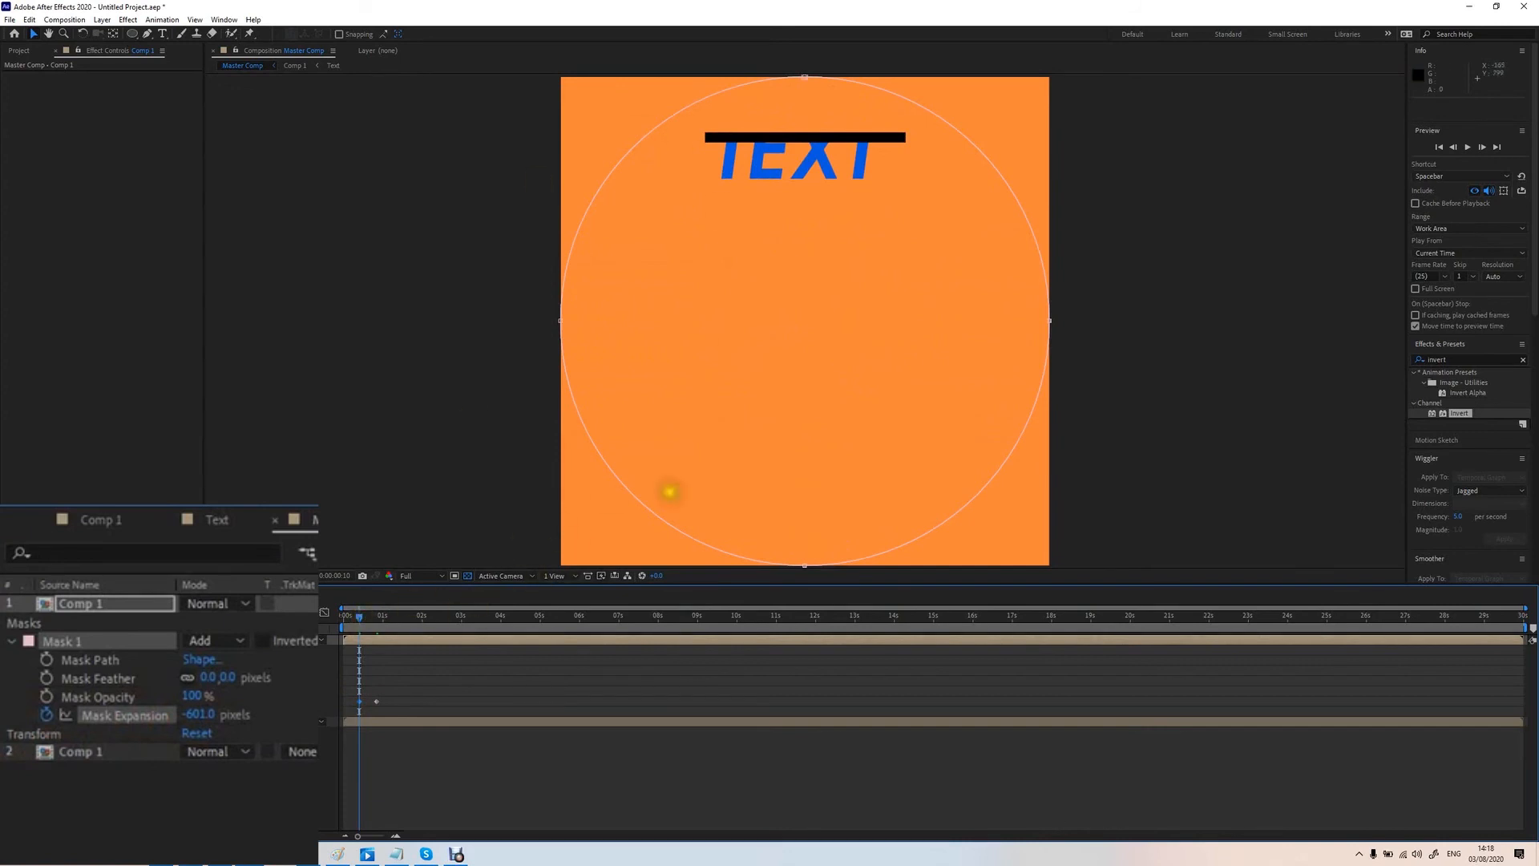
Step: Invert the ellipse mask and scrub around frame 10 to check the circular reveal
{"action": "left_click", "coordinate": [263, 640]}
{"action": "left_click", "coordinate": [352, 617]}
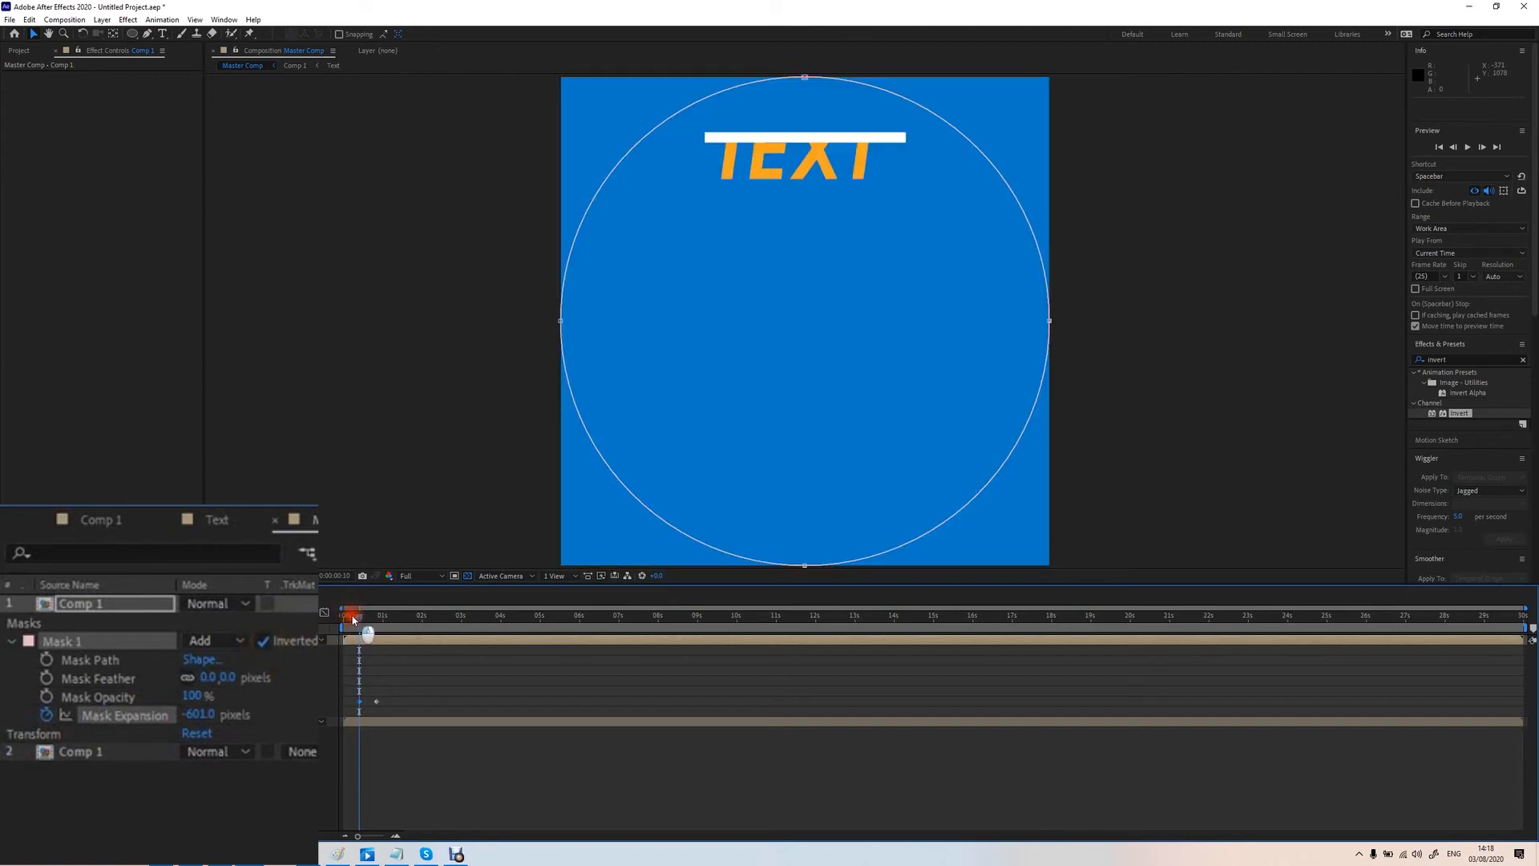
{"action": "mouse_move", "coordinate": [355, 618]}
{"action": "left_mouse_down"}
{"action": "mouse_move", "coordinate": [403, 626]}
{"action": "mouse_move", "coordinate": [342, 636]}
{"action": "mouse_move", "coordinate": [359, 641]}
{"action": "left_mouse_up"}
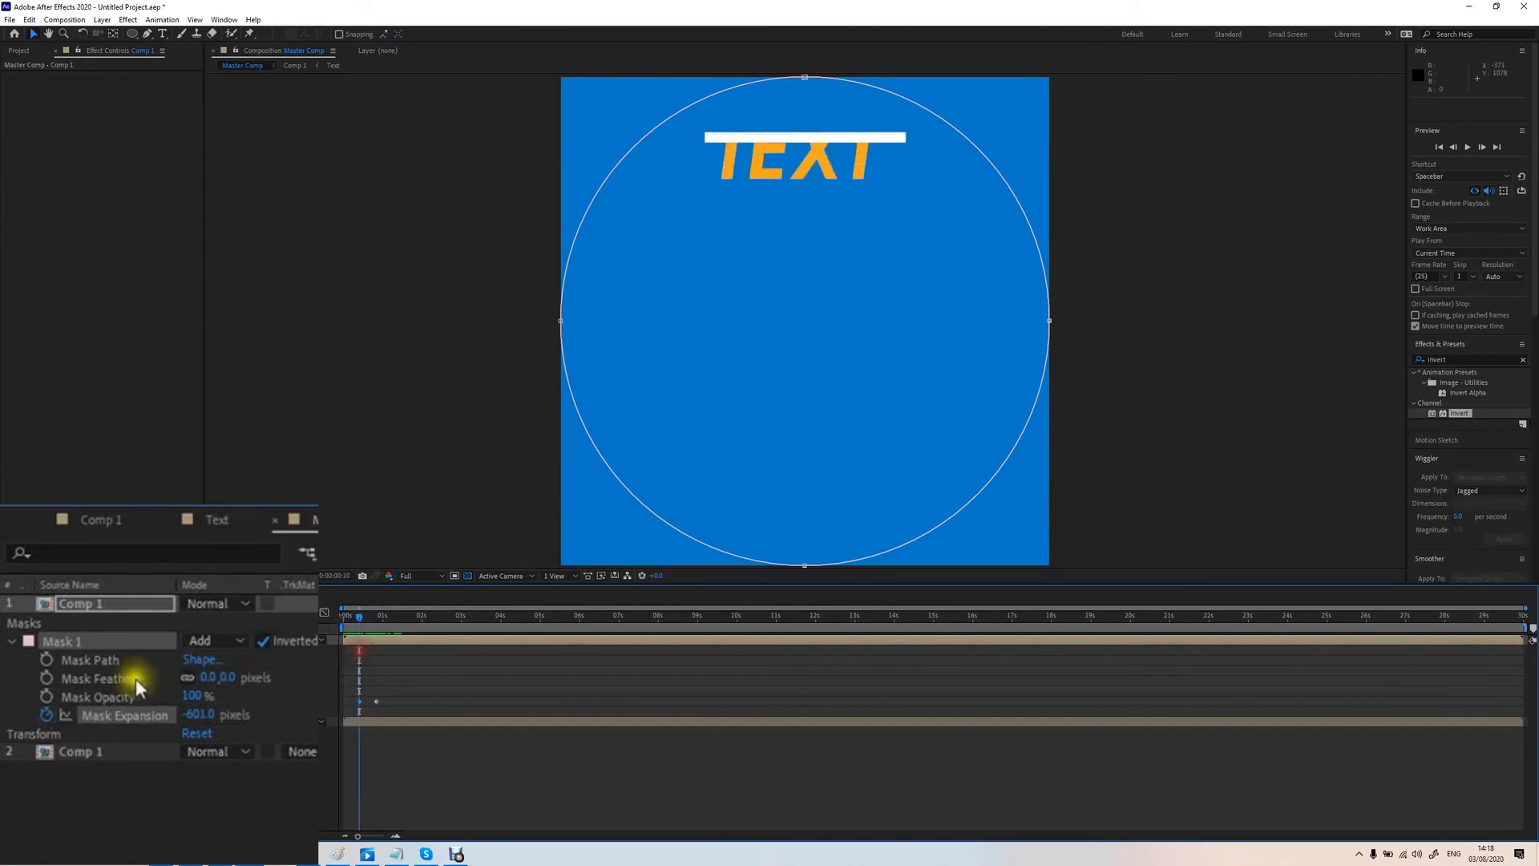
Step: Duplicate the ellipse mask, shift the copy's Mask Expansion keyframes to start at frame 14, and scrub to frame 15 to check the offset
{"action": "left_click", "coordinate": [97, 641]}
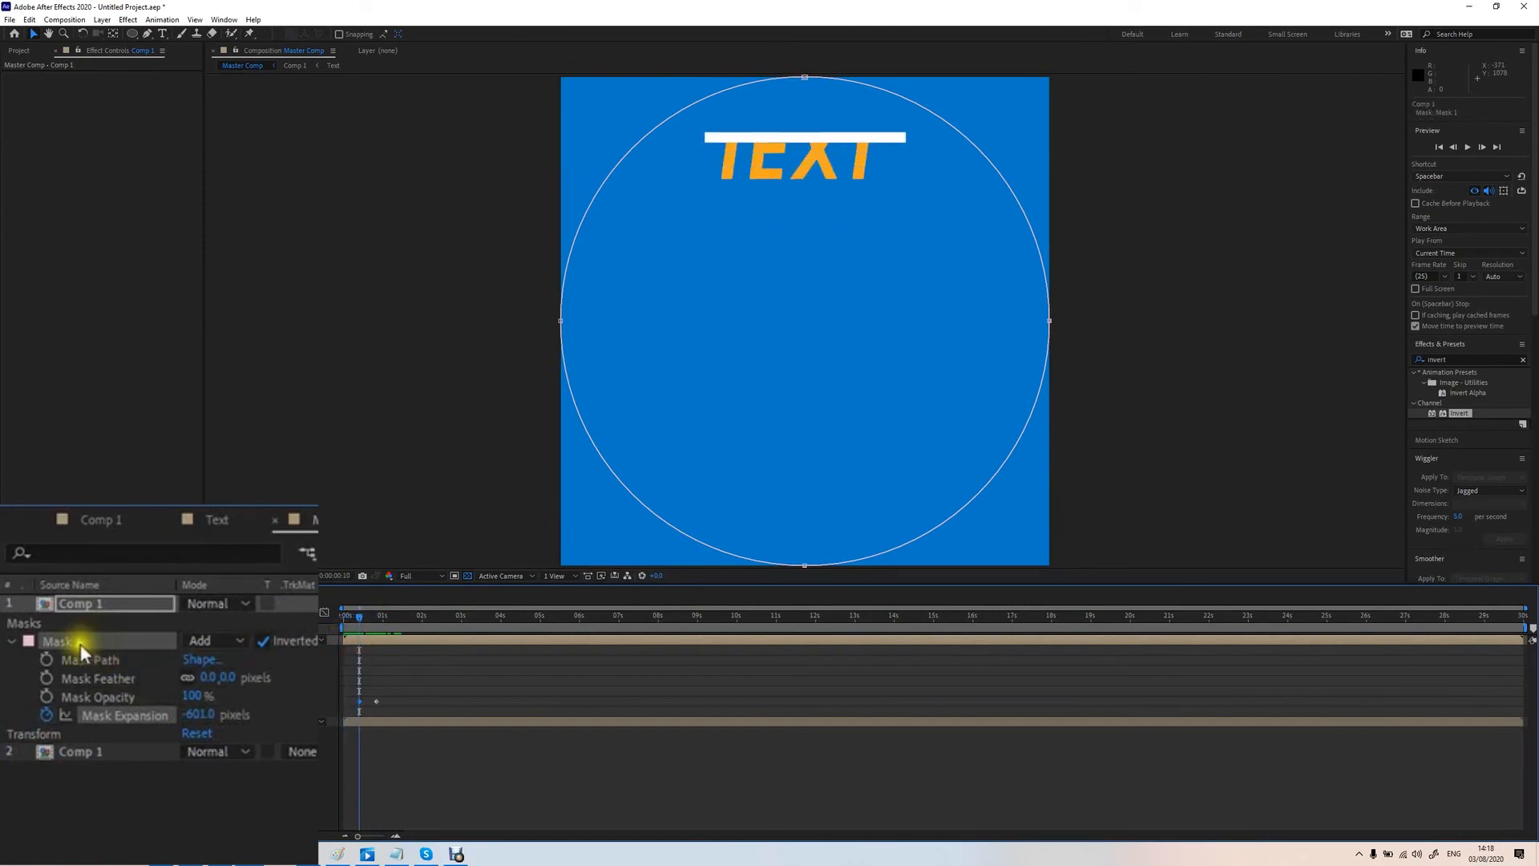
{"action": "key", "text": "ctrl+d"}
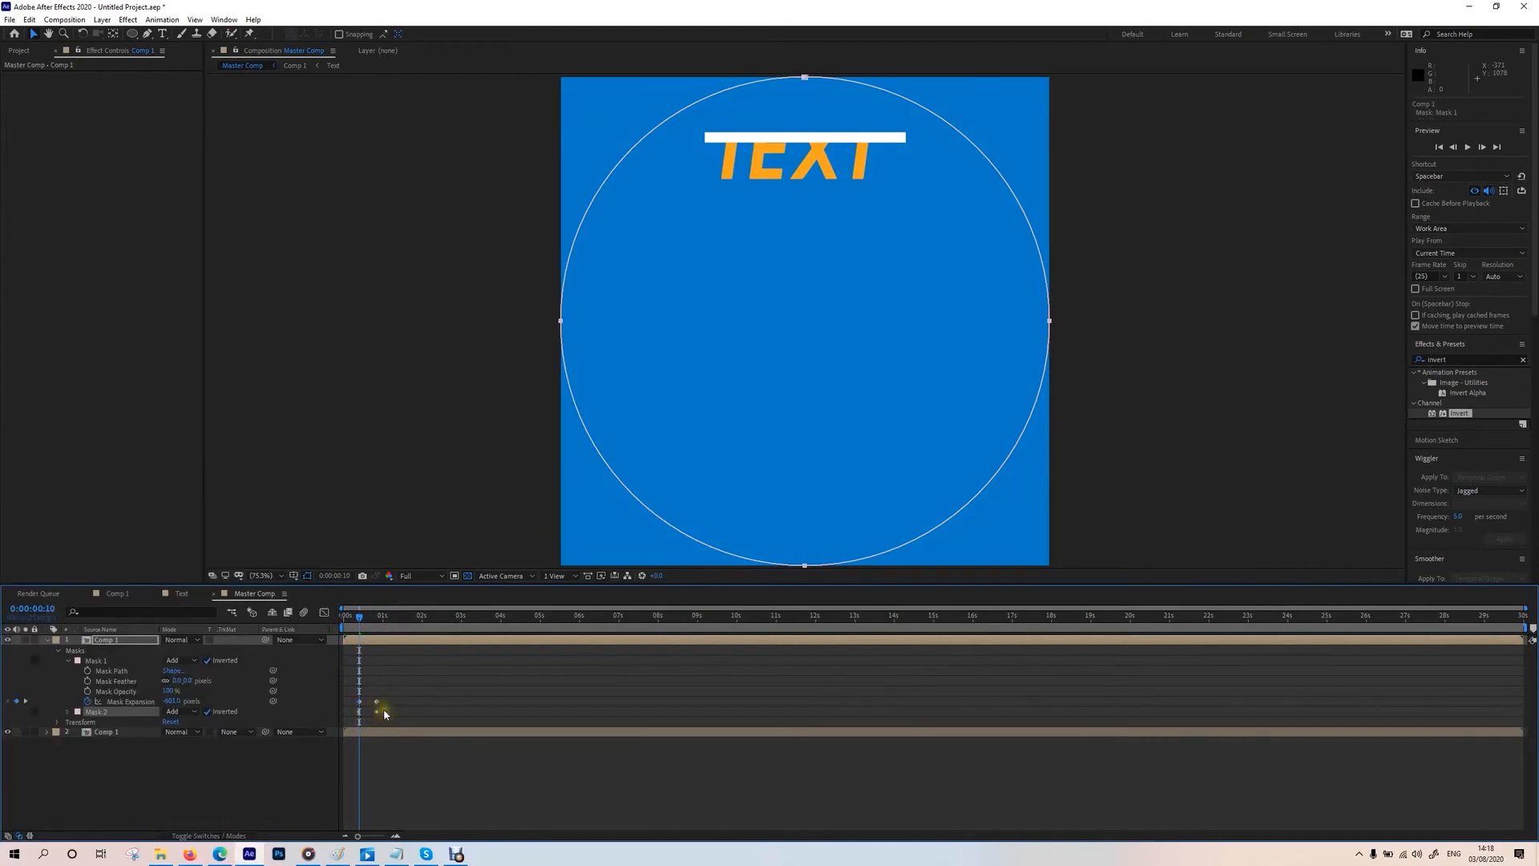
{"action": "key", "text": "u"}
{"action": "left_click_drag", "start_coordinate": [391, 678], "coordinate": [352, 683]}
{"action": "left_click_drag", "start_coordinate": [359, 682], "coordinate": [366, 686]}
{"action": "left_click", "coordinate": [364, 625]}
{"action": "mouse_move", "coordinate": [365, 625]}
{"action": "left_mouse_down"}
{"action": "mouse_move", "coordinate": [396, 633]}
{"action": "mouse_move", "coordinate": [367, 633]}
{"action": "left_mouse_up"}
Step: Set both ellipse masks on the upper Comp 1 layer to Subtract with inversion off, and scrub to 1:04 to check the transition
{"action": "left_click", "coordinate": [194, 670]}
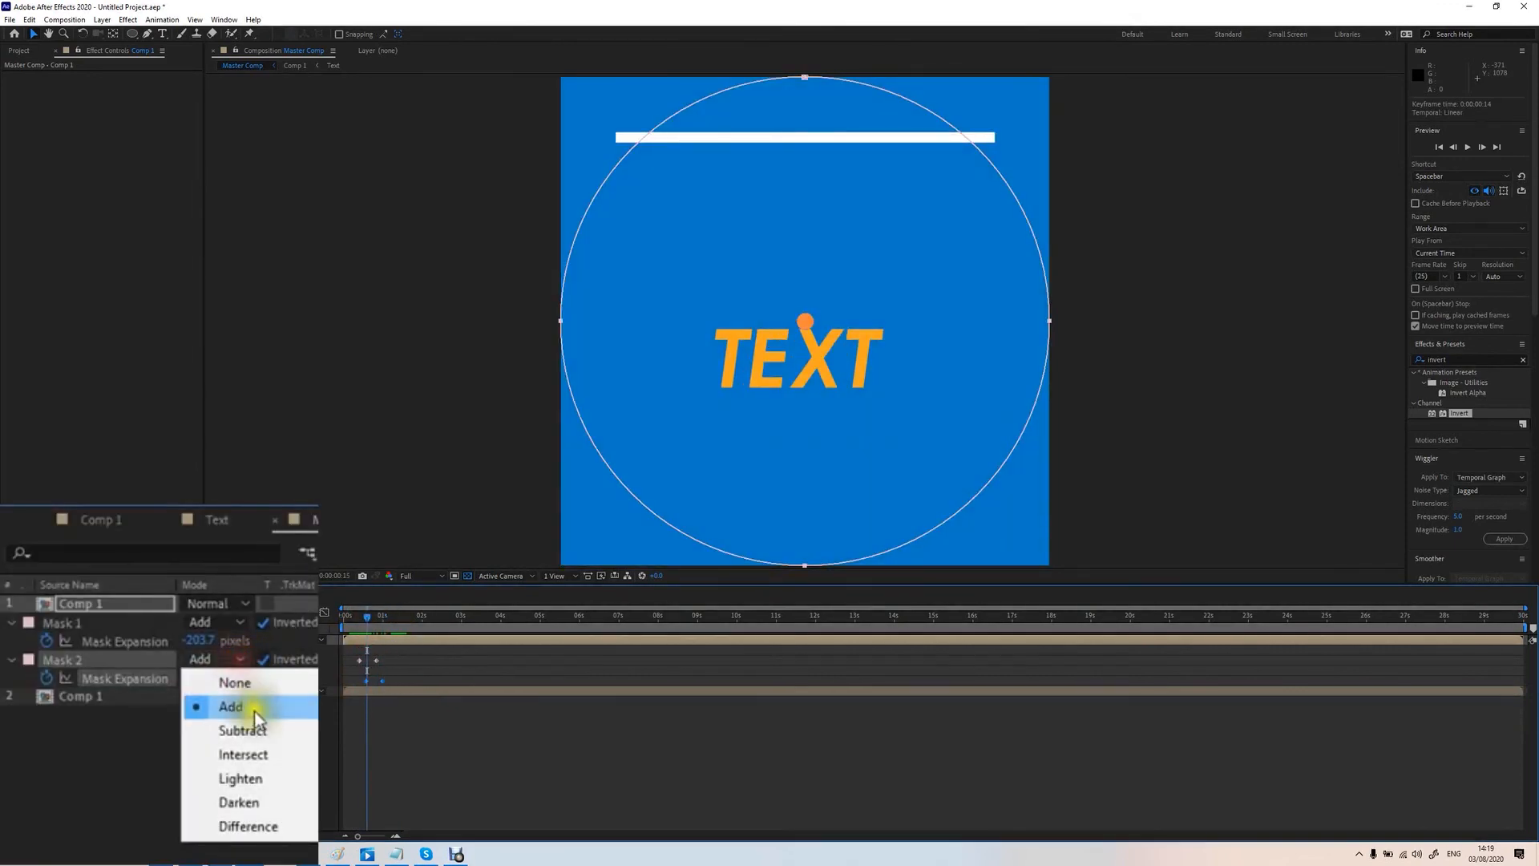
{"action": "left_click", "coordinate": [242, 730]}
{"action": "left_click", "coordinate": [229, 622]}
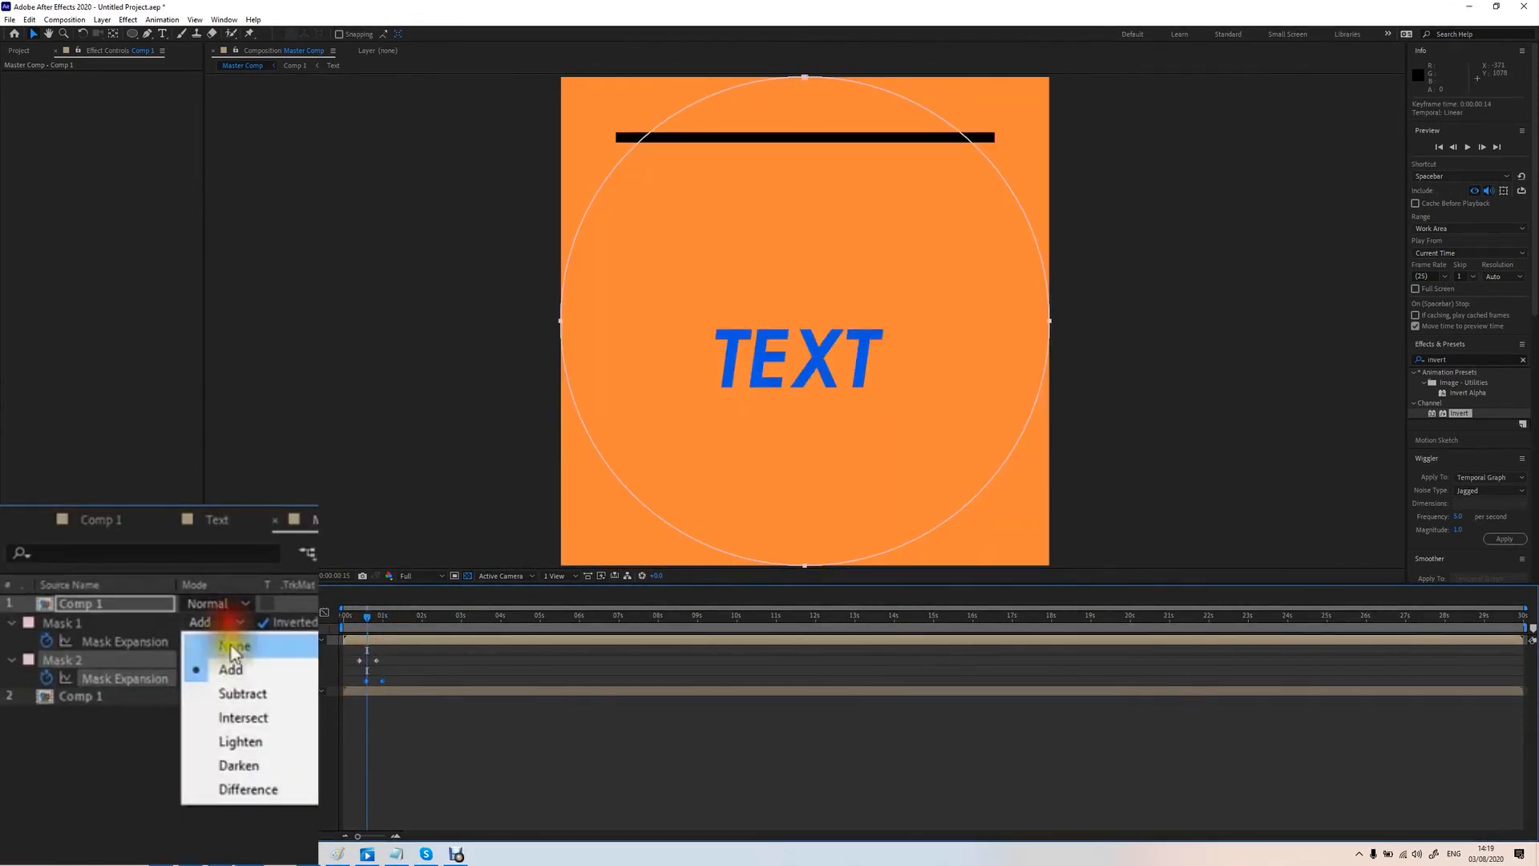
{"action": "left_click", "coordinate": [245, 694]}
{"action": "mouse_move", "coordinate": [368, 616]}
{"action": "left_mouse_down"}
{"action": "mouse_move", "coordinate": [354, 615]}
{"action": "mouse_move", "coordinate": [390, 618]}
{"action": "left_mouse_up"}
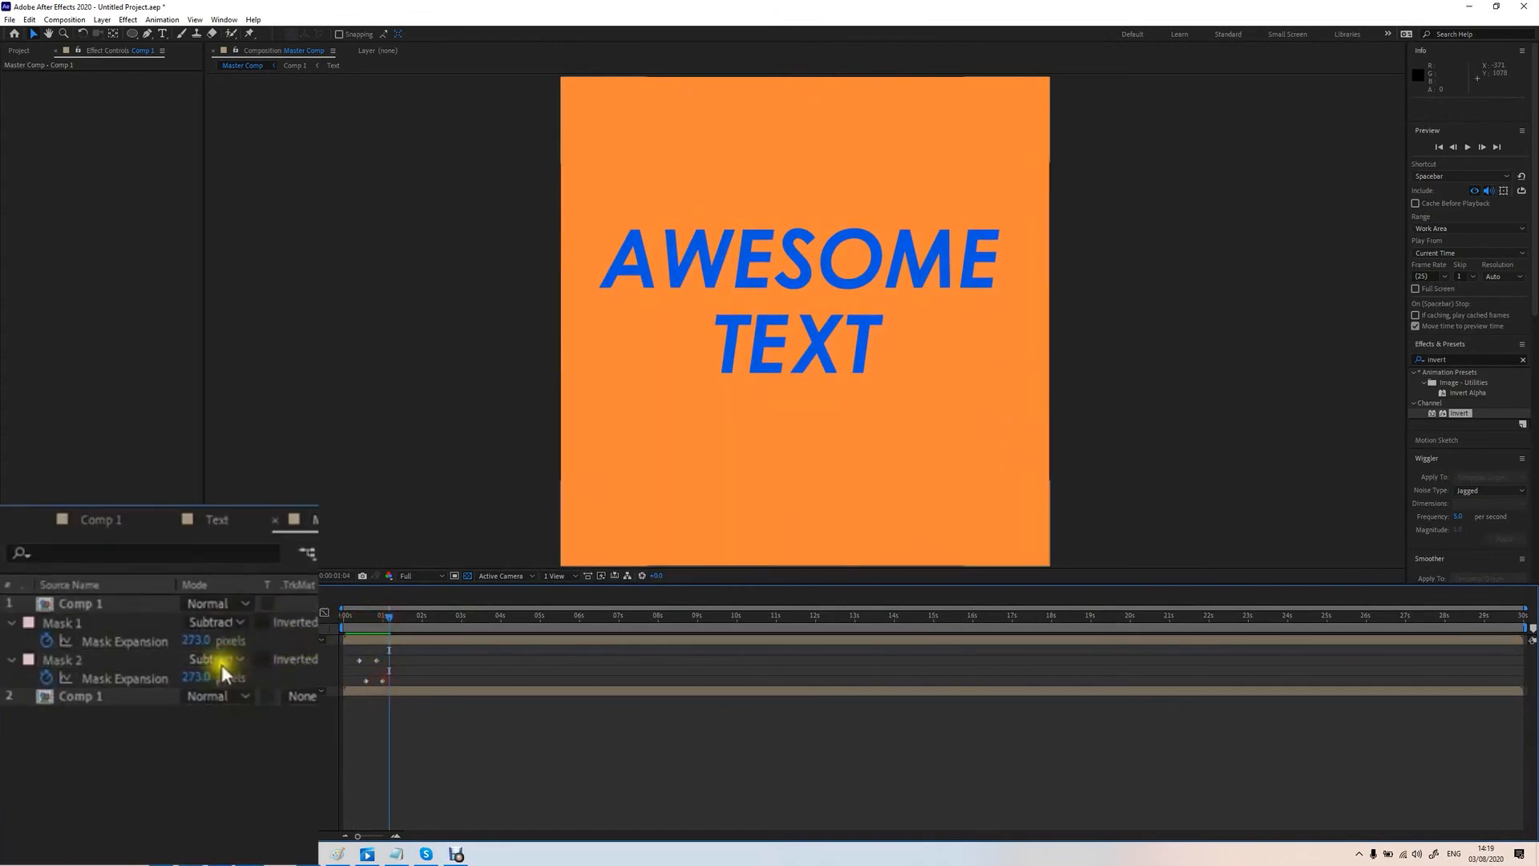
Step: Set the mode of Mask 2 on the upper Comp 1 layer to Add and preview the ring transition from the start
{"action": "left_click", "coordinate": [183, 671]}
{"action": "left_click", "coordinate": [234, 706]}
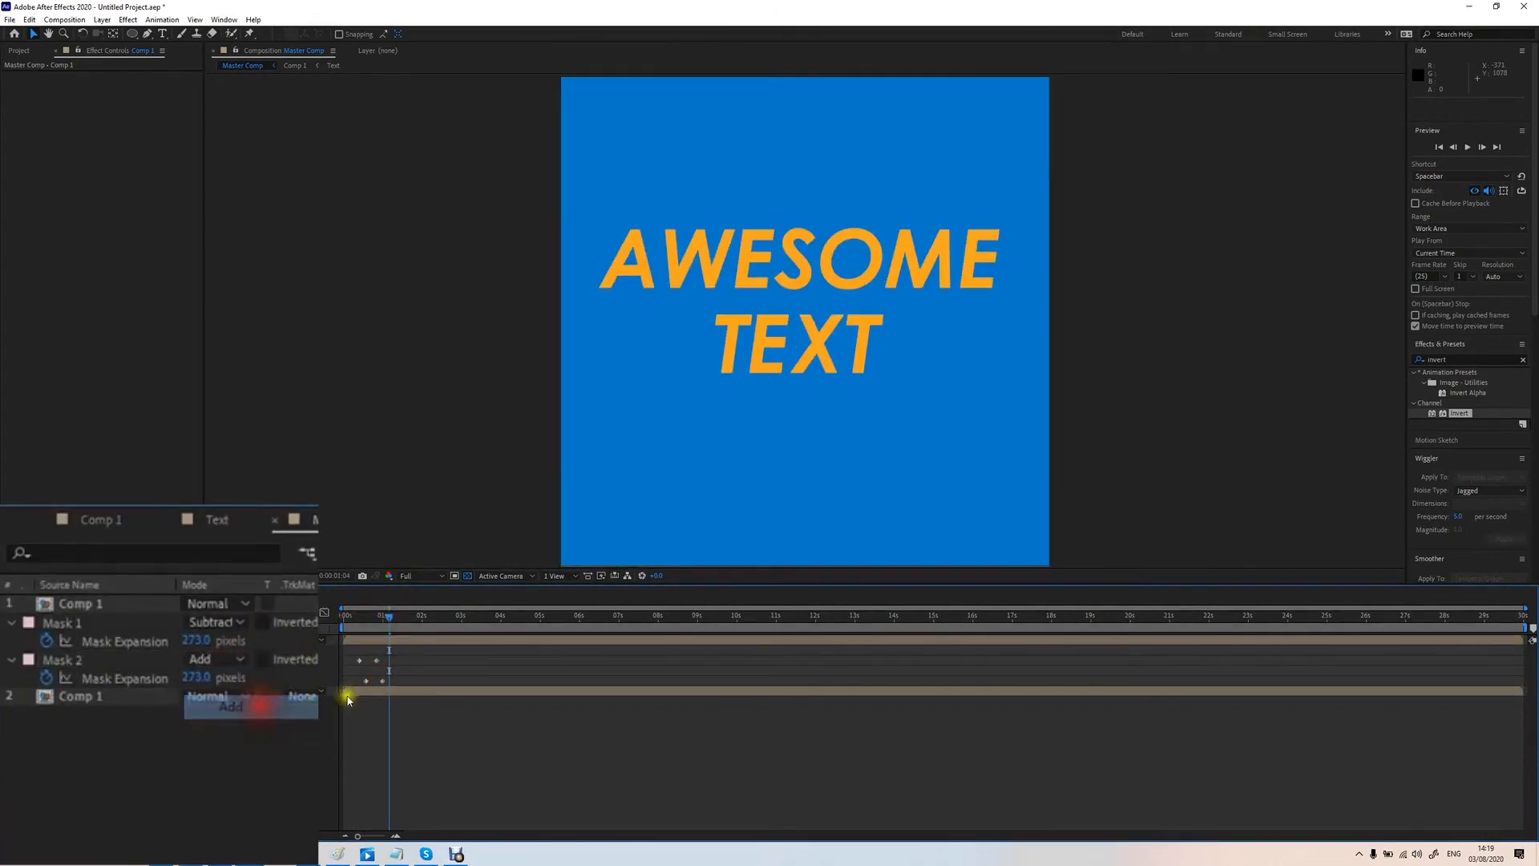
{"action": "left_click", "coordinate": [359, 619]}
{"action": "left_click_drag", "start_coordinate": [359, 619], "coordinate": [374, 623]}
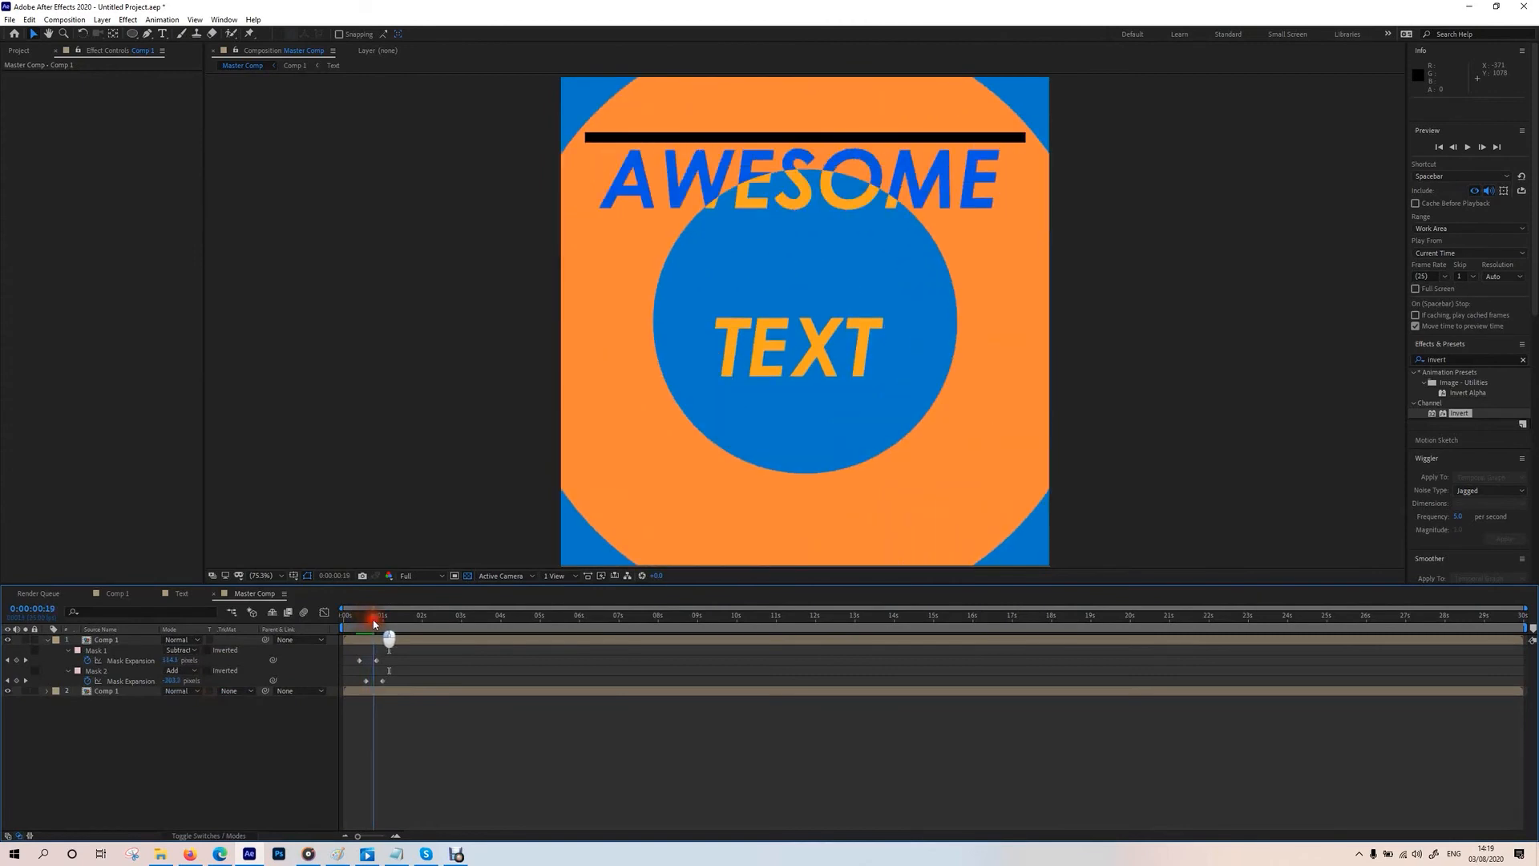
{"action": "mouse_move", "coordinate": [374, 624]}
{"action": "left_mouse_down"}
{"action": "mouse_move", "coordinate": [393, 622]}
{"action": "mouse_move", "coordinate": [344, 619]}
{"action": "left_mouse_up"}
{"action": "key", "text": "space"}
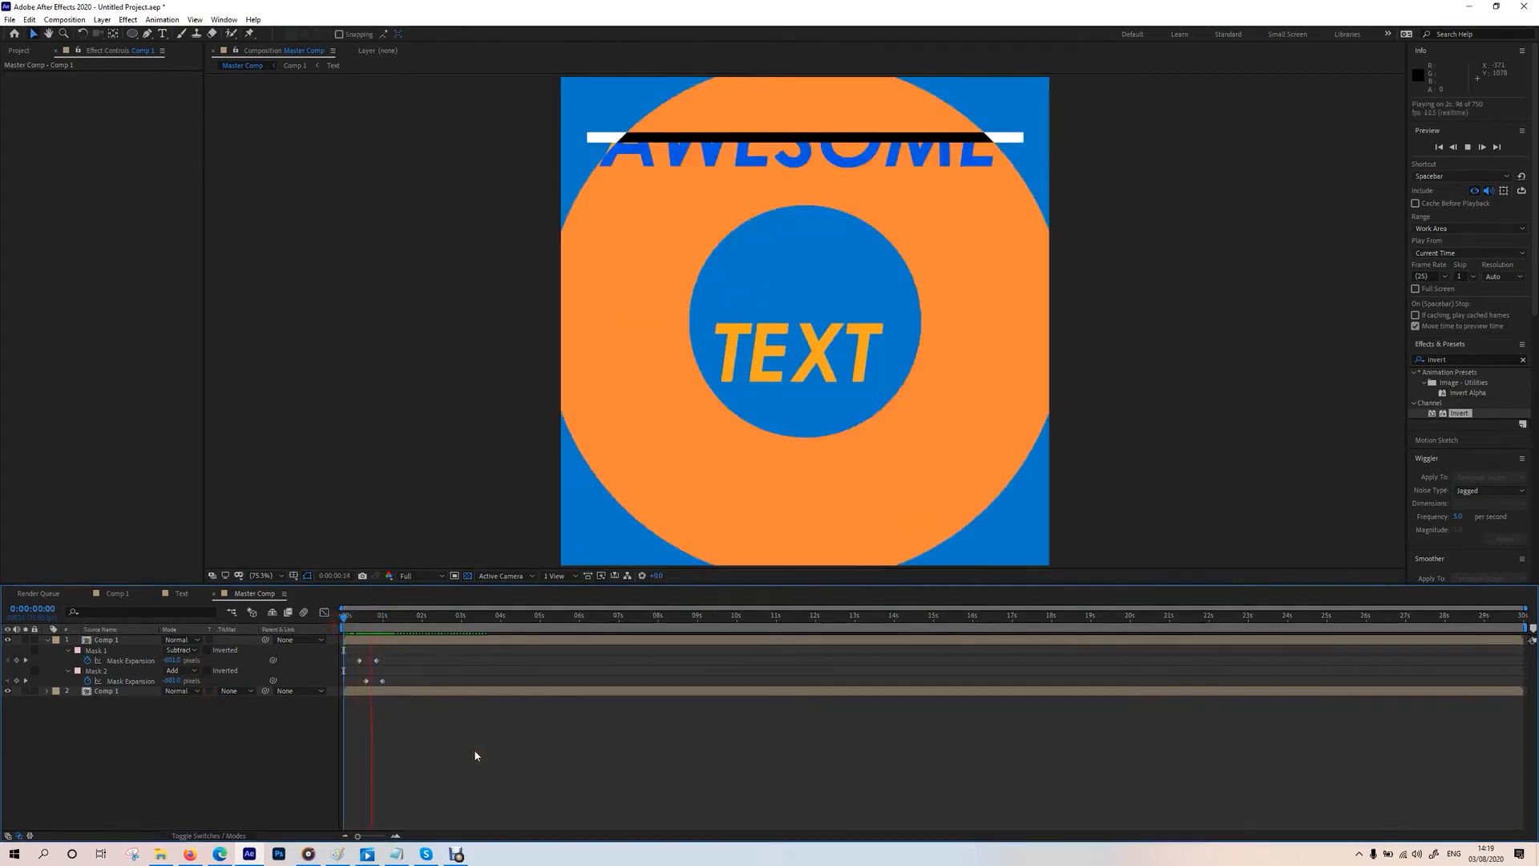
{"action": "left_click", "coordinate": [473, 749]}
Step: Apply Easy Ease to all Mask Expansion keyframes of Mask 1 and Mask 2 and preview the eased transition from the start
{"action": "left_click", "coordinate": [358, 627]}
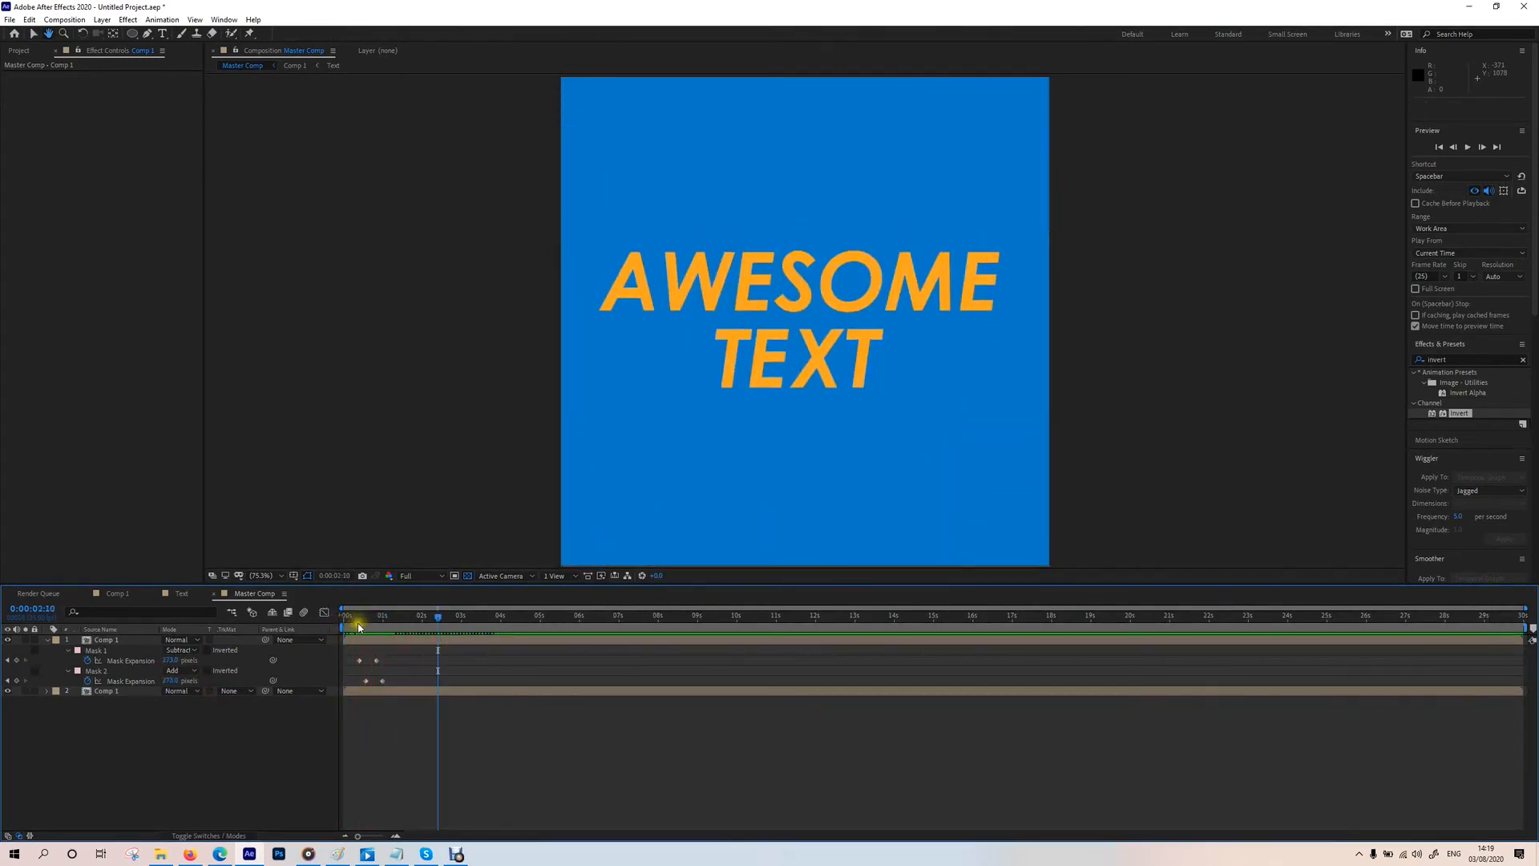
{"action": "left_click_drag", "start_coordinate": [406, 650], "coordinate": [357, 687]}
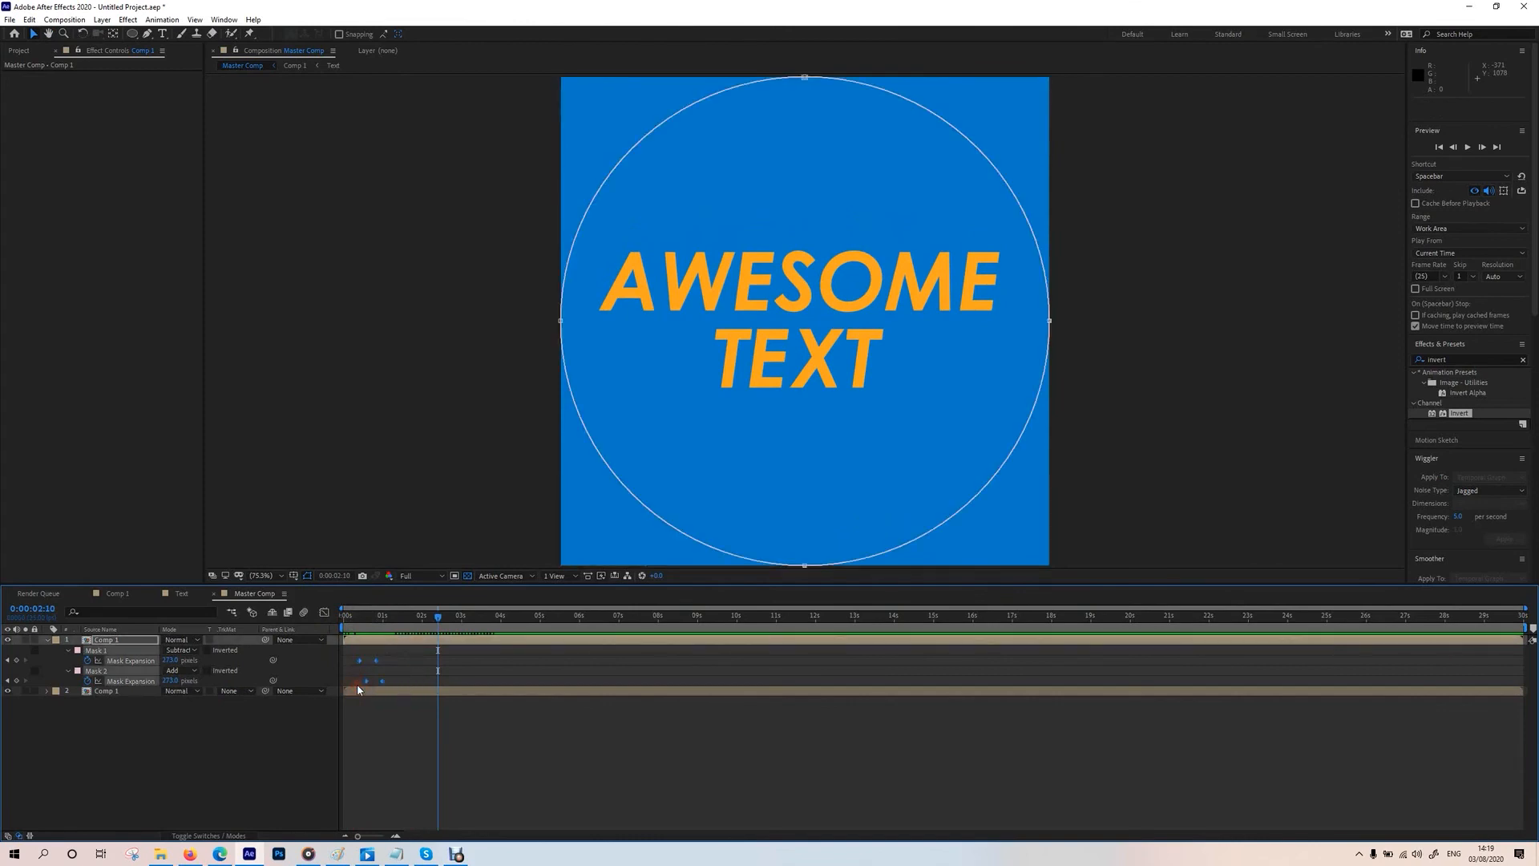
{"action": "key", "text": "F9"}
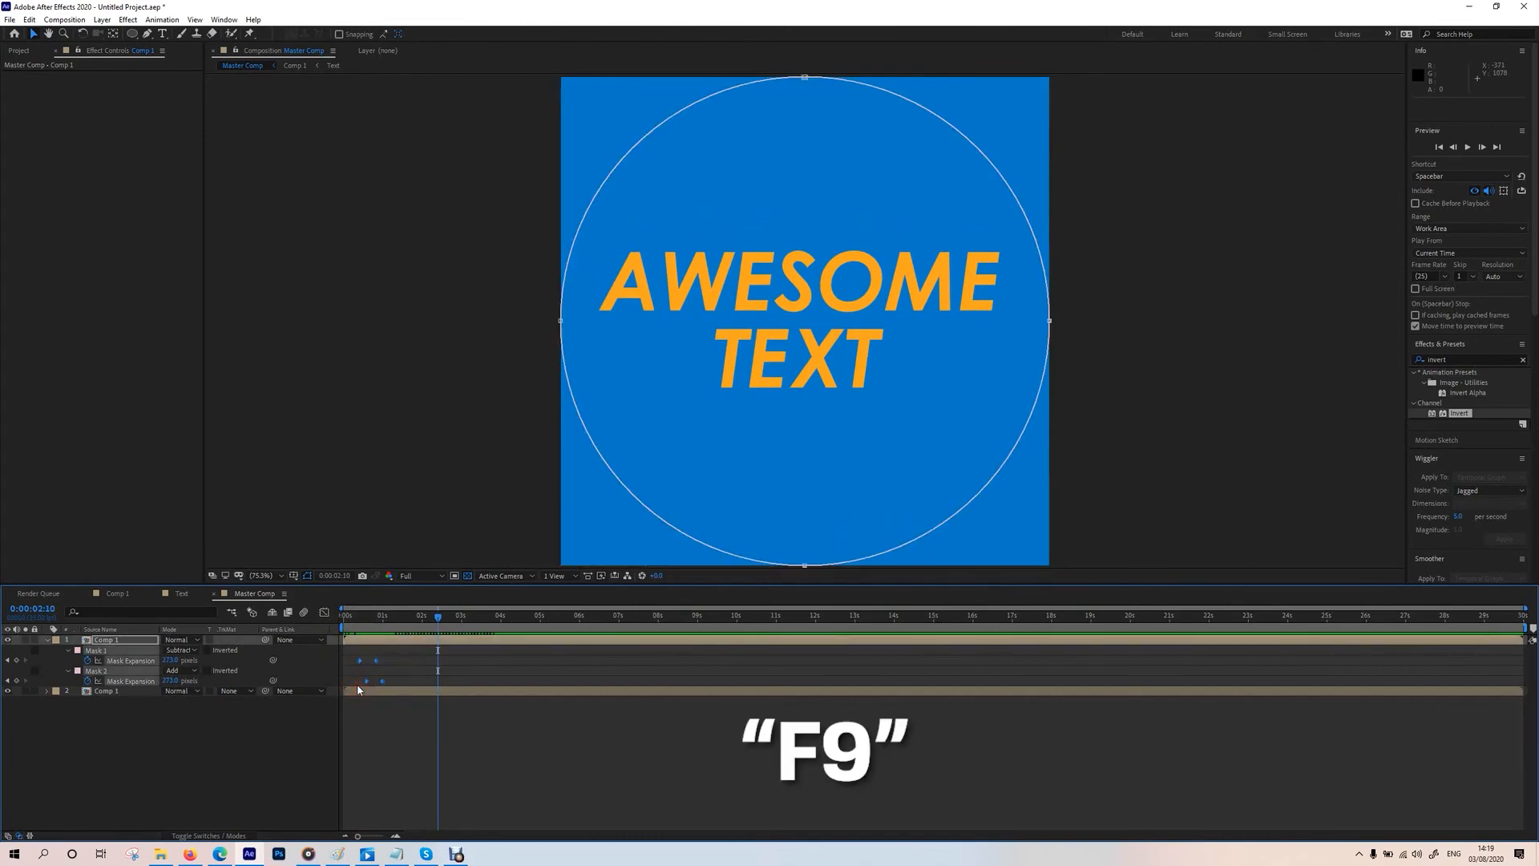
{"action": "left_click", "coordinate": [405, 677]}
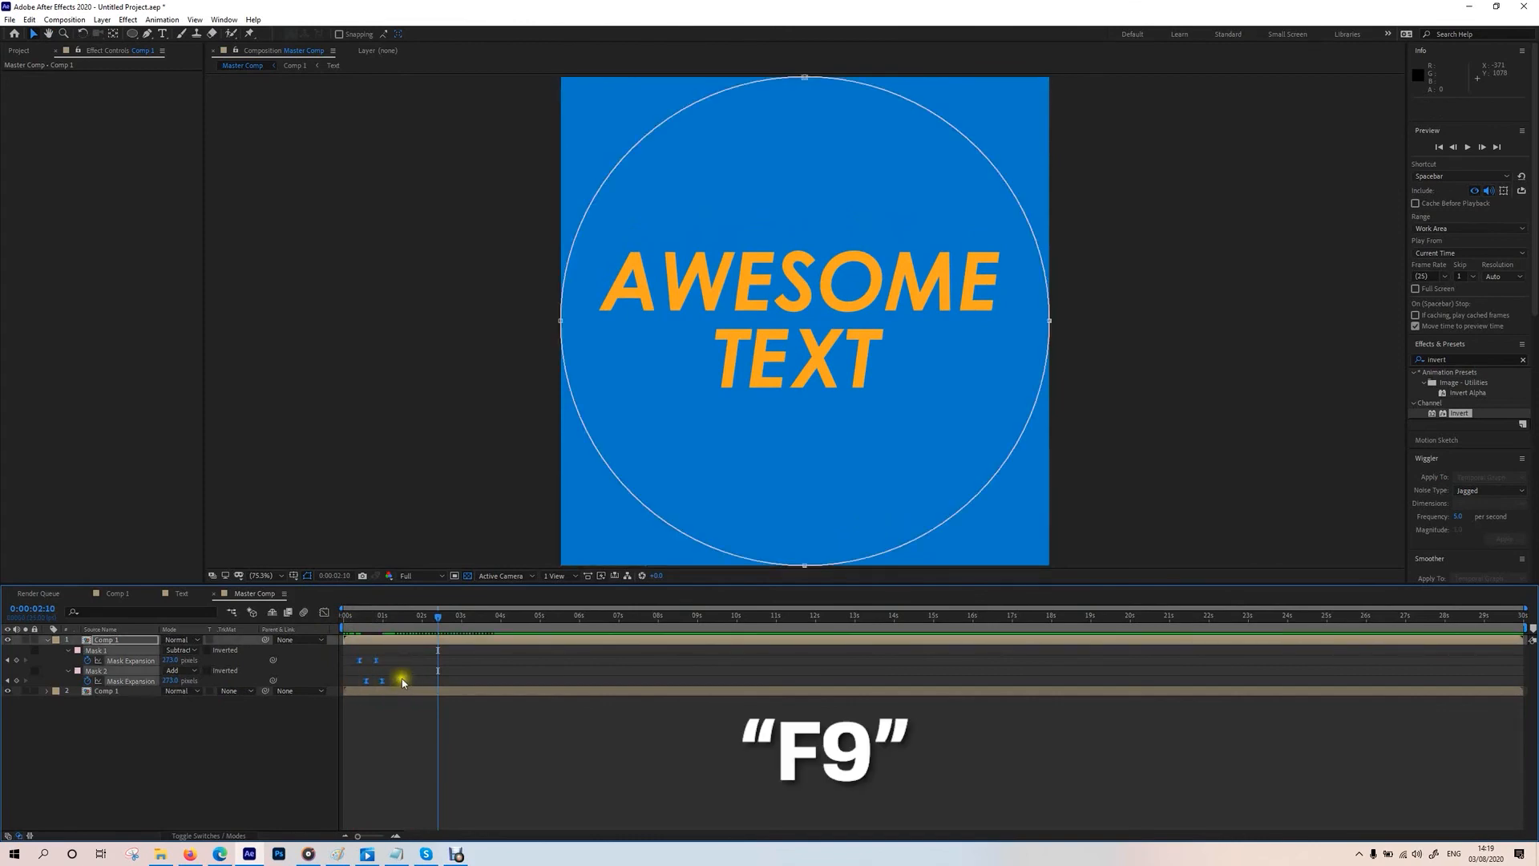
{"action": "left_click", "coordinate": [345, 607]}
{"action": "key", "text": "space"}
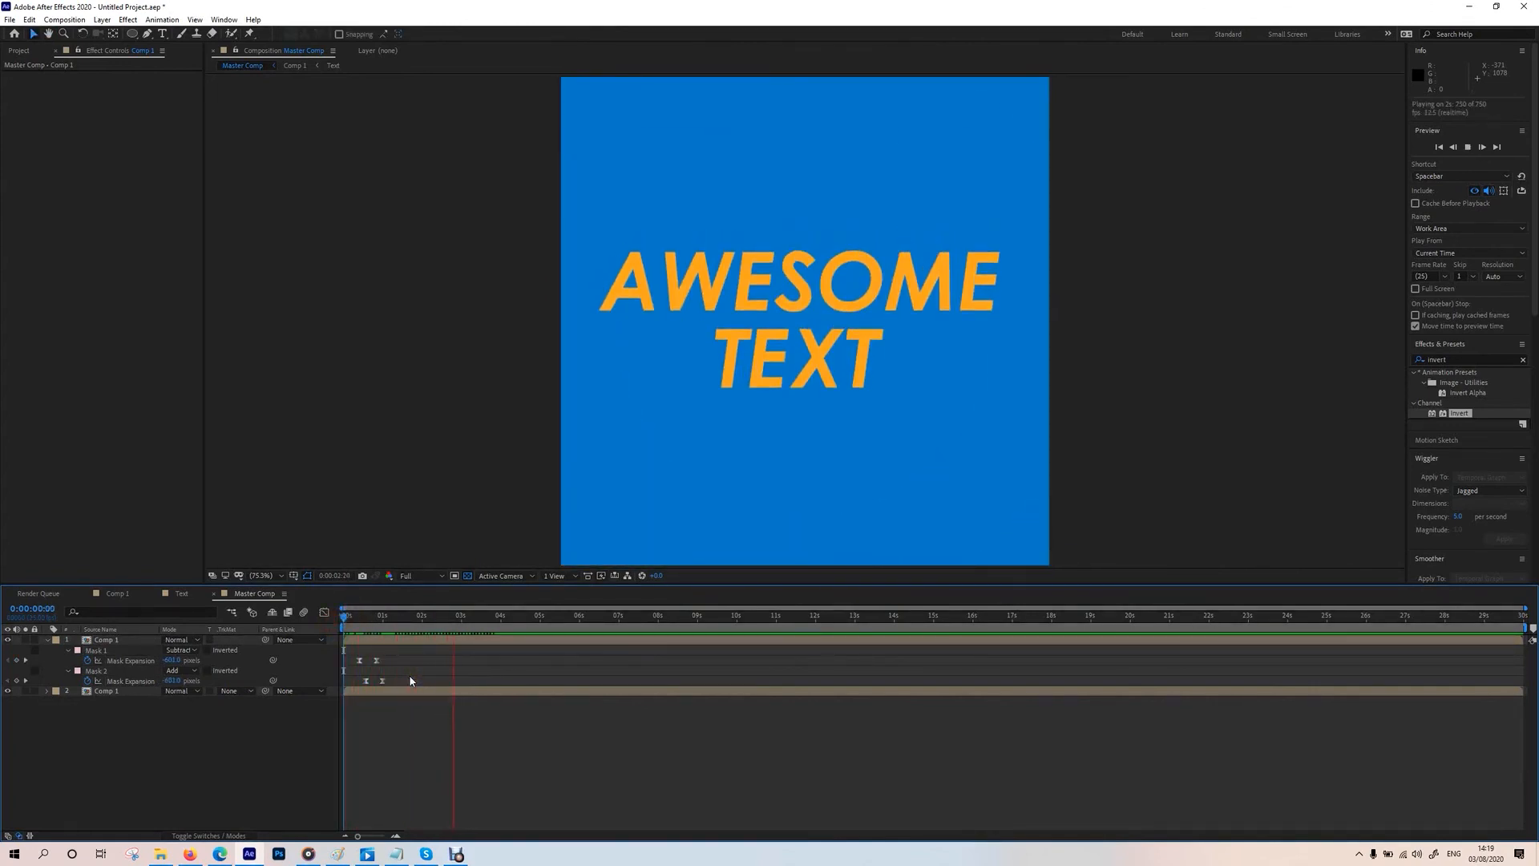
Step: End the Master Comp work area at 0:00:03:24 and preview it from the start
{"action": "left_click_drag", "start_coordinate": [424, 625], "coordinate": [498, 625]}
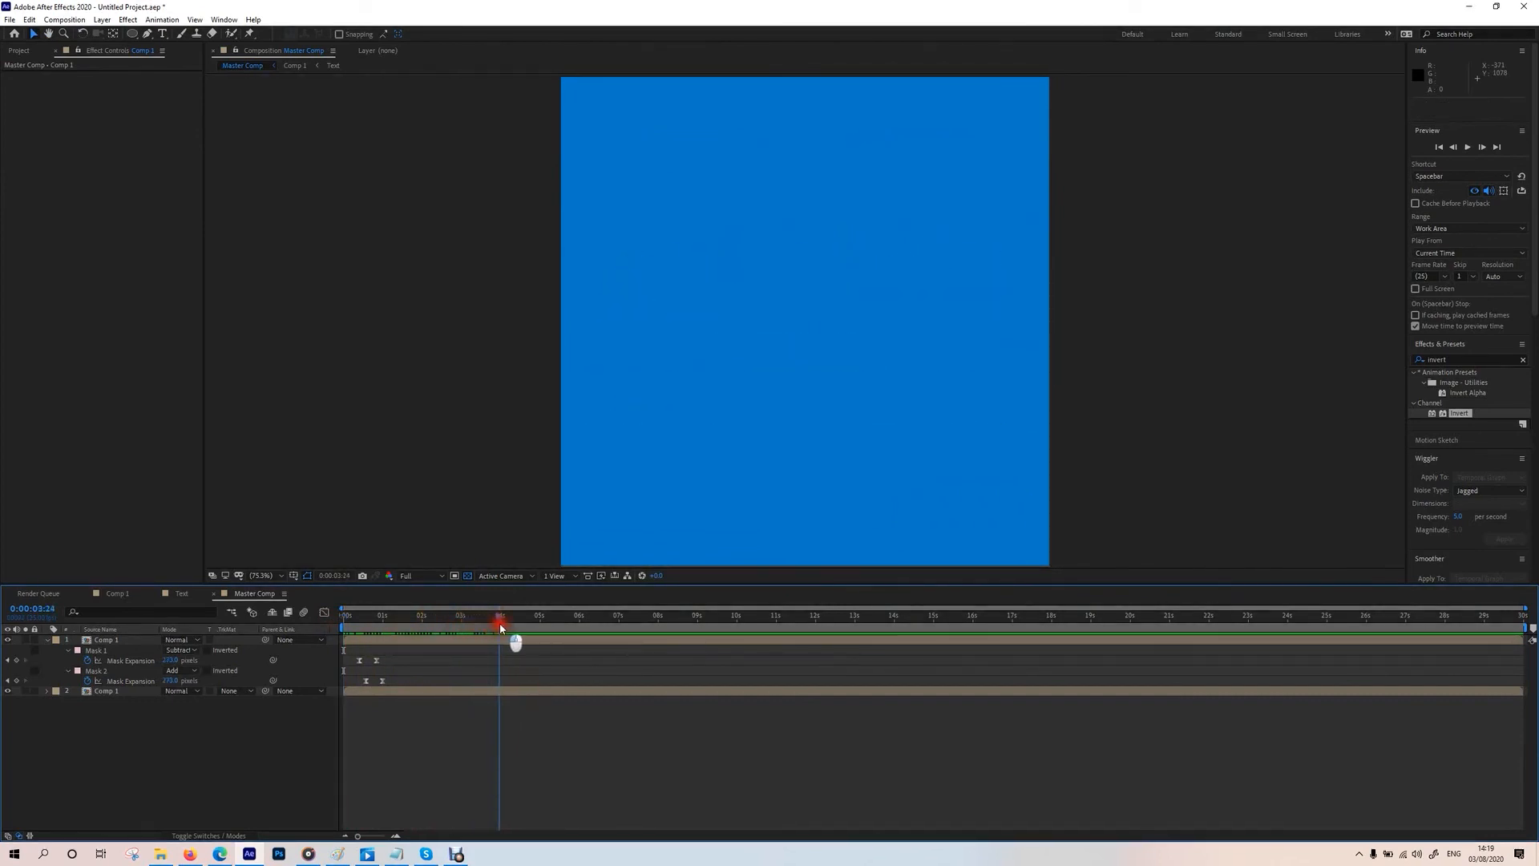
{"action": "key", "text": "n"}
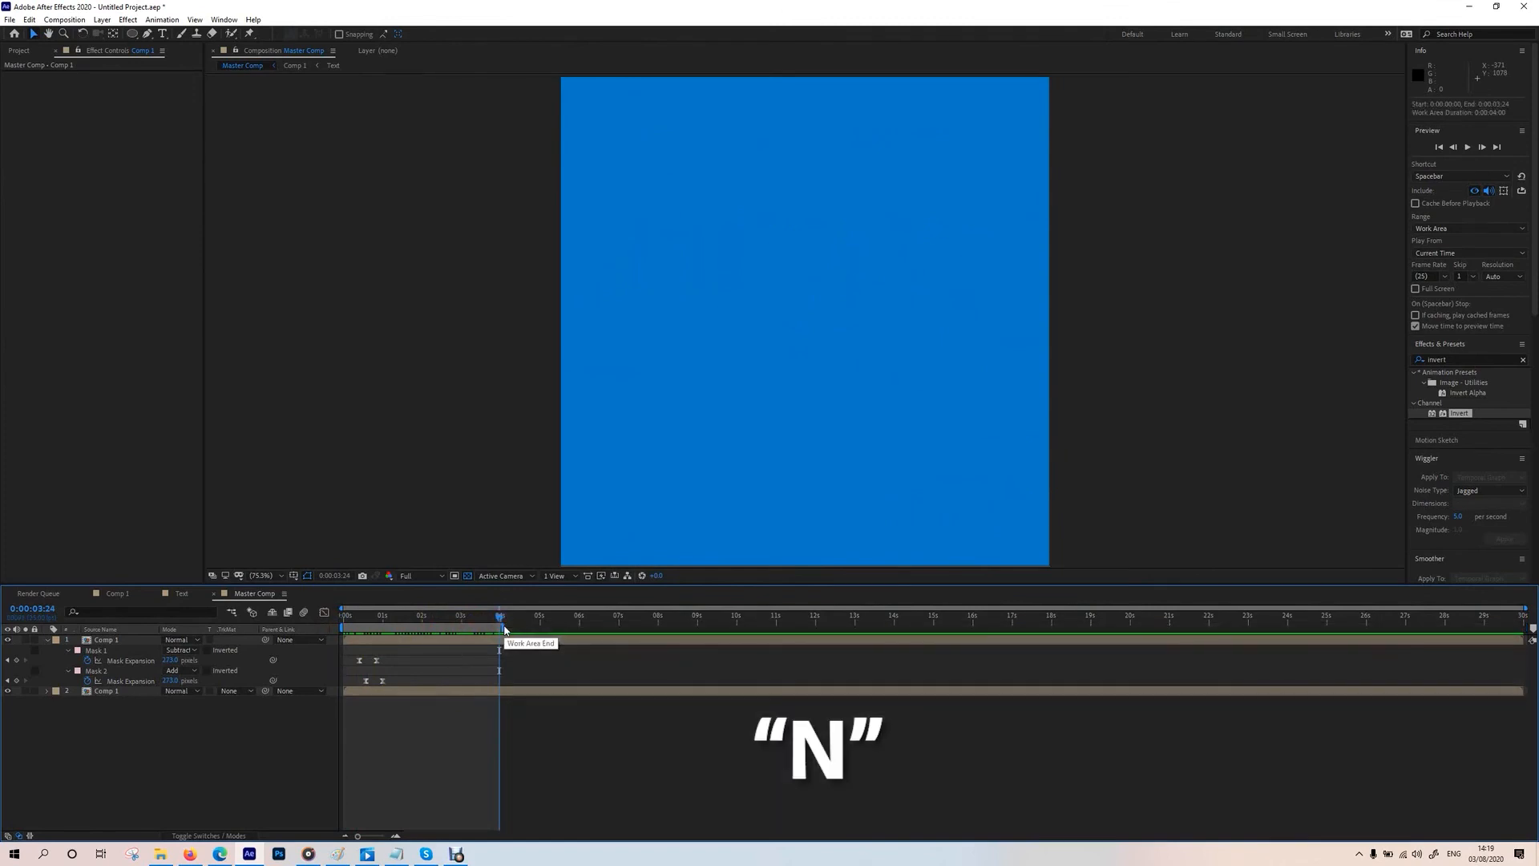
{"action": "left_click", "coordinate": [473, 627]}
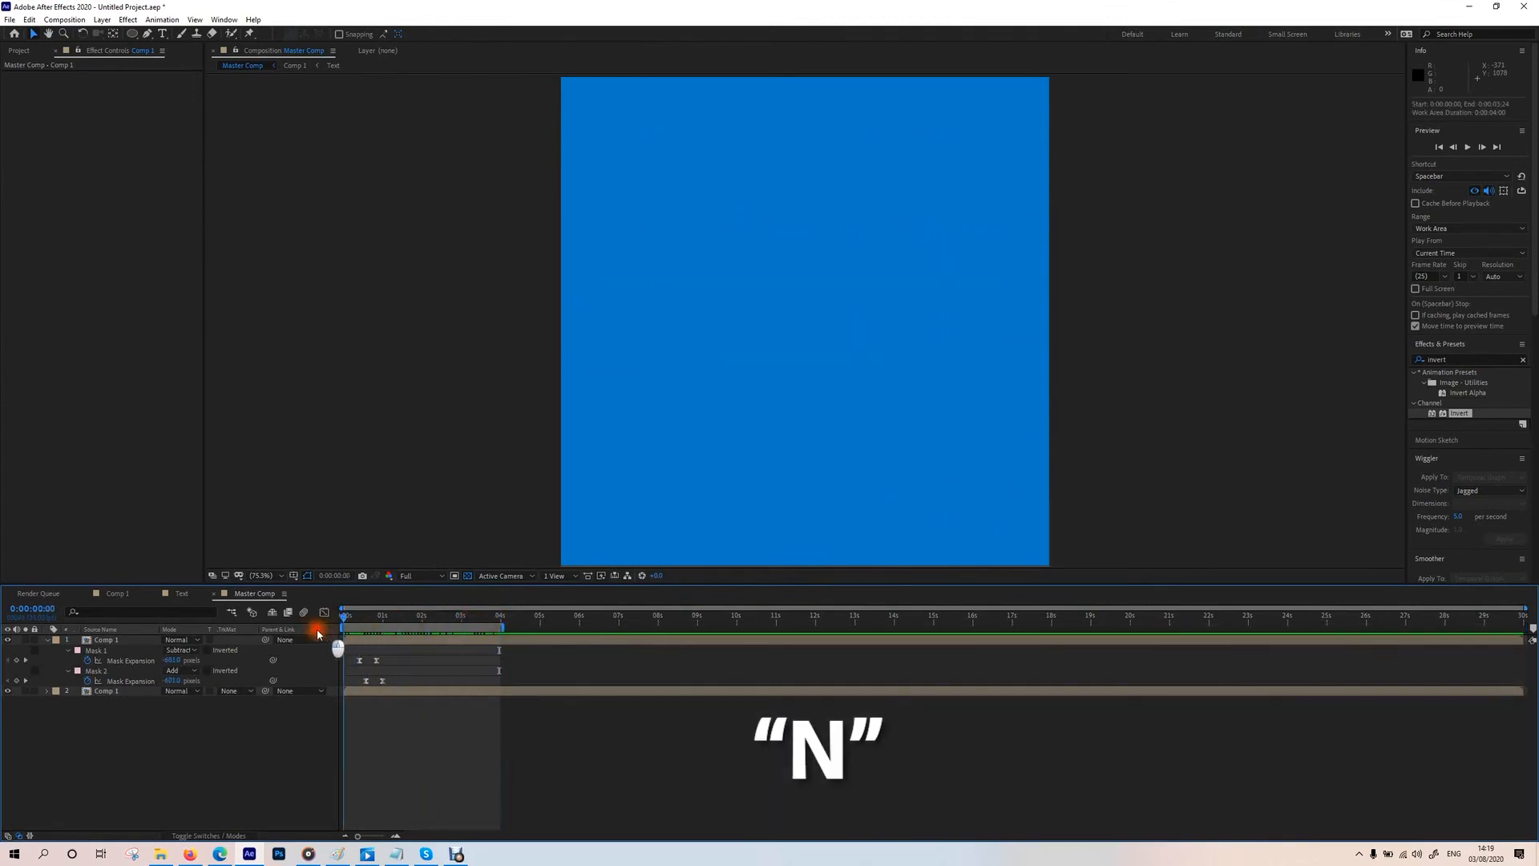
{"action": "key", "text": "space"}
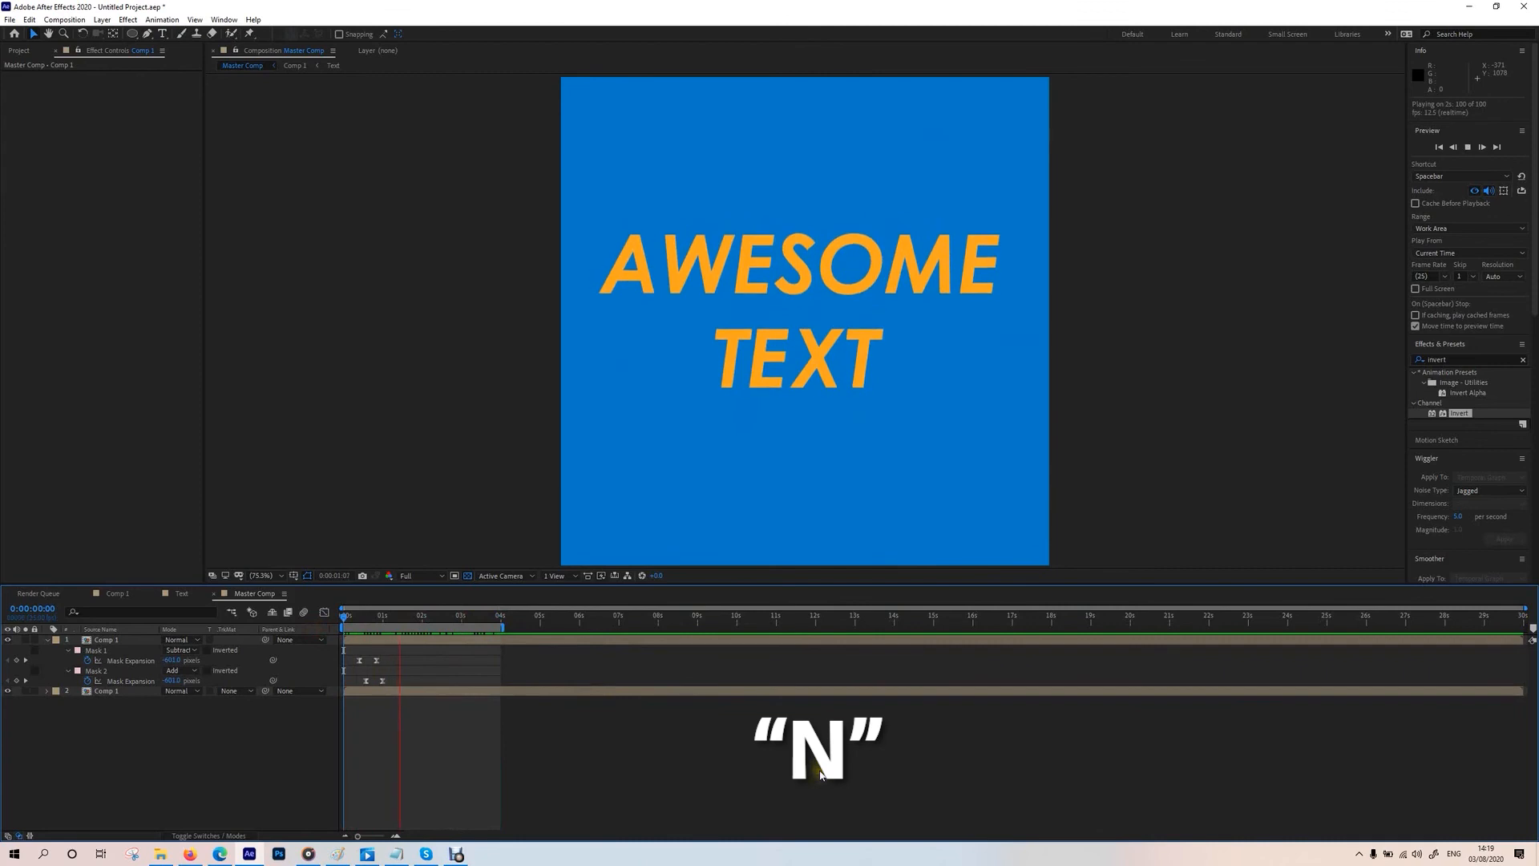
Step: Move both masks' Mask Expansion keyframes slightly later with wider spacing between start and end keyframes, and preview the new timing
{"action": "left_click", "coordinate": [383, 667]}
{"action": "mouse_move", "coordinate": [383, 669]}
{"action": "left_mouse_down"}
{"action": "mouse_move", "coordinate": [346, 690]}
{"action": "mouse_move", "coordinate": [407, 666]}
{"action": "mouse_move", "coordinate": [379, 685]}
{"action": "mouse_move", "coordinate": [395, 681]}
{"action": "left_mouse_up"}
{"action": "left_click", "coordinate": [376, 665]}
{"action": "left_click", "coordinate": [376, 662]}
{"action": "left_click", "coordinate": [391, 662]}
{"action": "left_click", "coordinate": [363, 627]}
{"action": "left_click_drag", "start_coordinate": [374, 620], "coordinate": [371, 619]}
{"action": "key", "text": "space"}
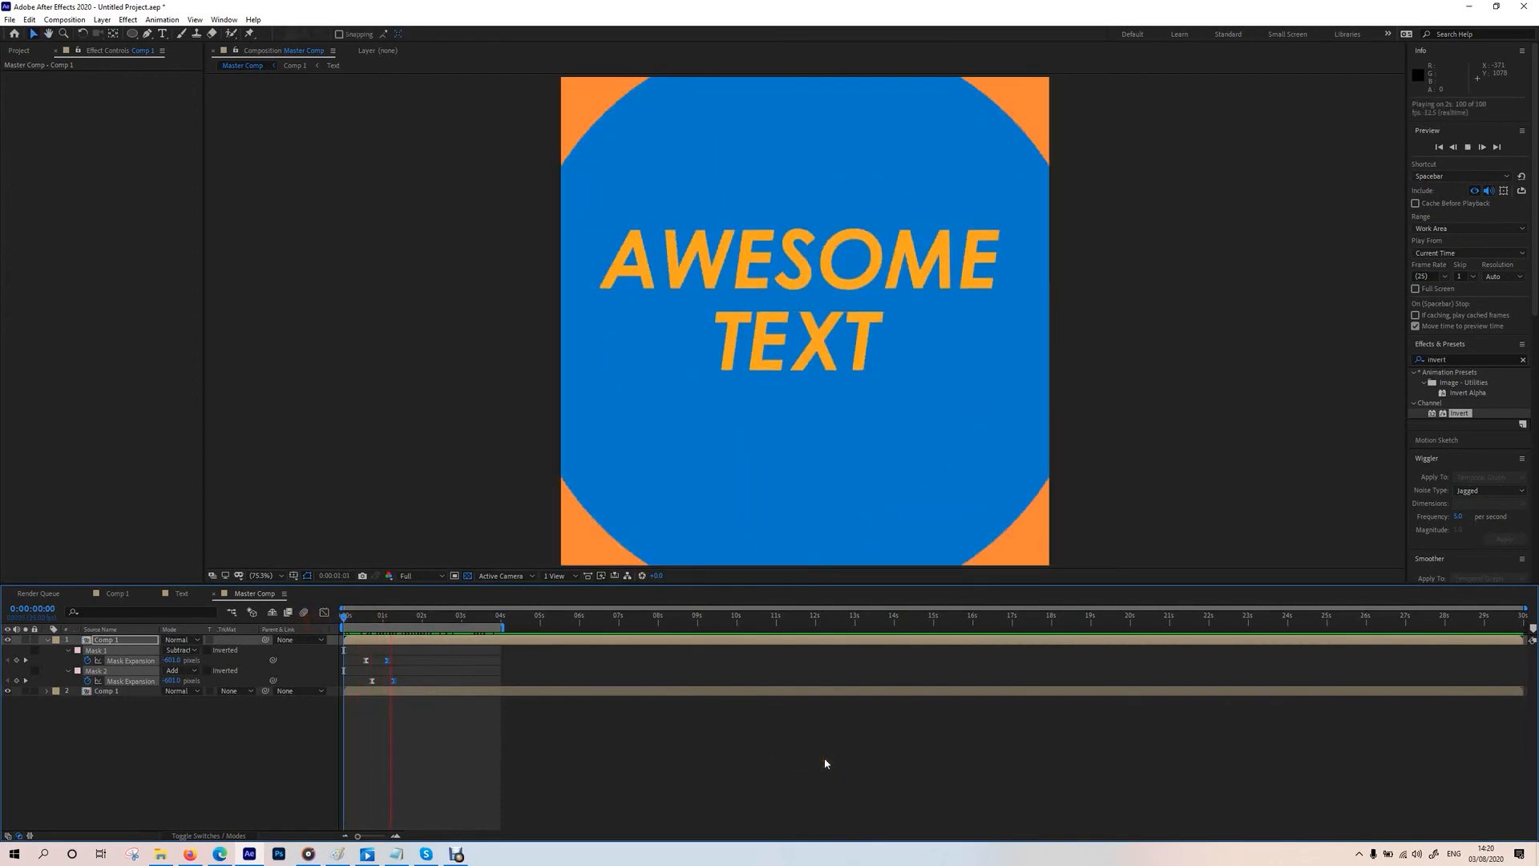
{"action": "key", "text": "space"}
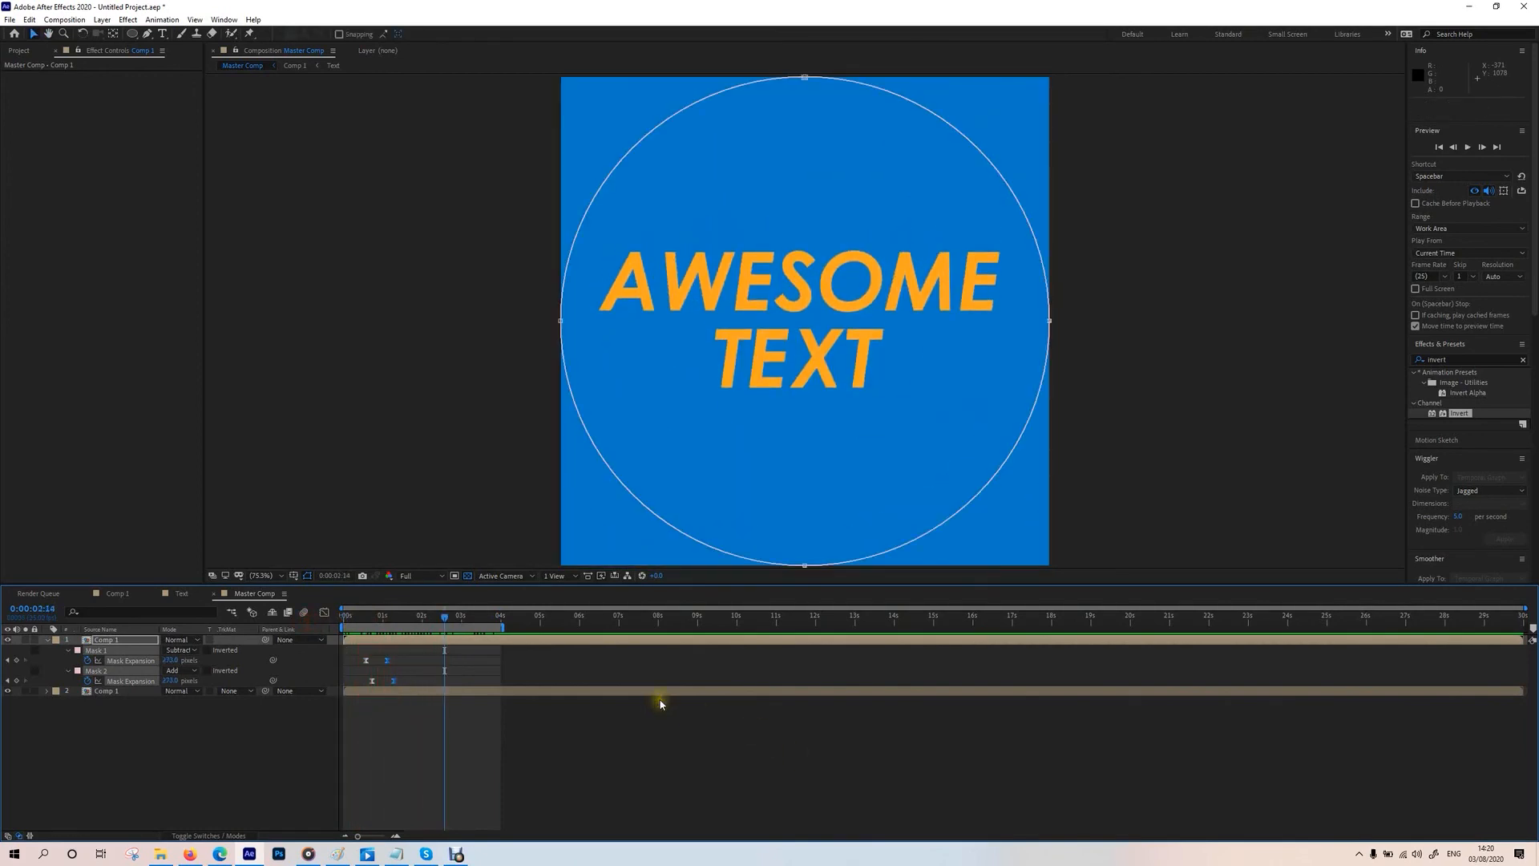
{"action": "key", "text": "space"}
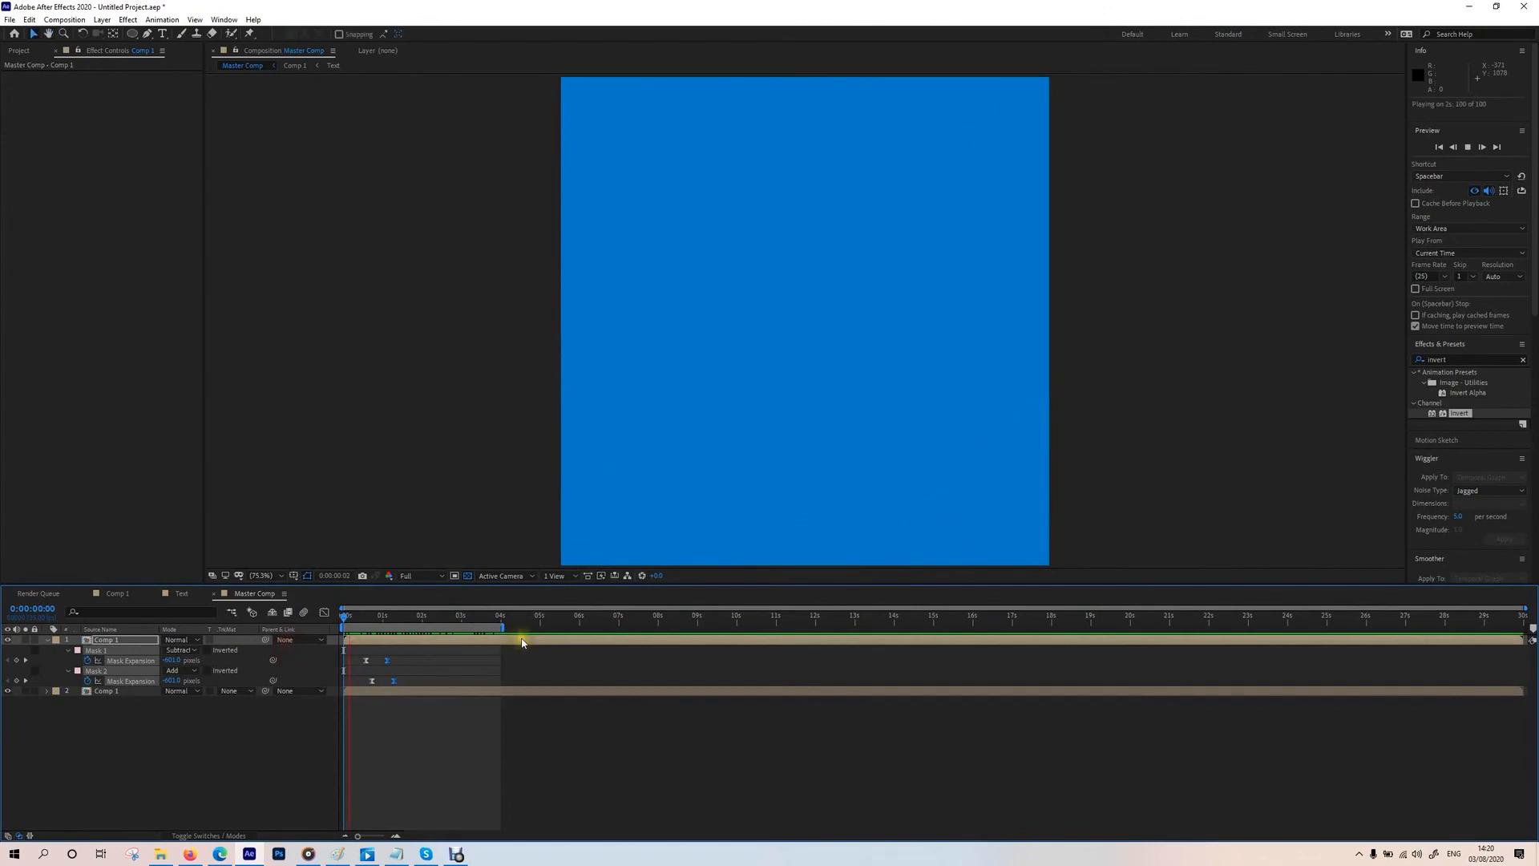
{"action": "key", "text": "space"}
{"action": "left_click", "coordinate": [522, 777]}
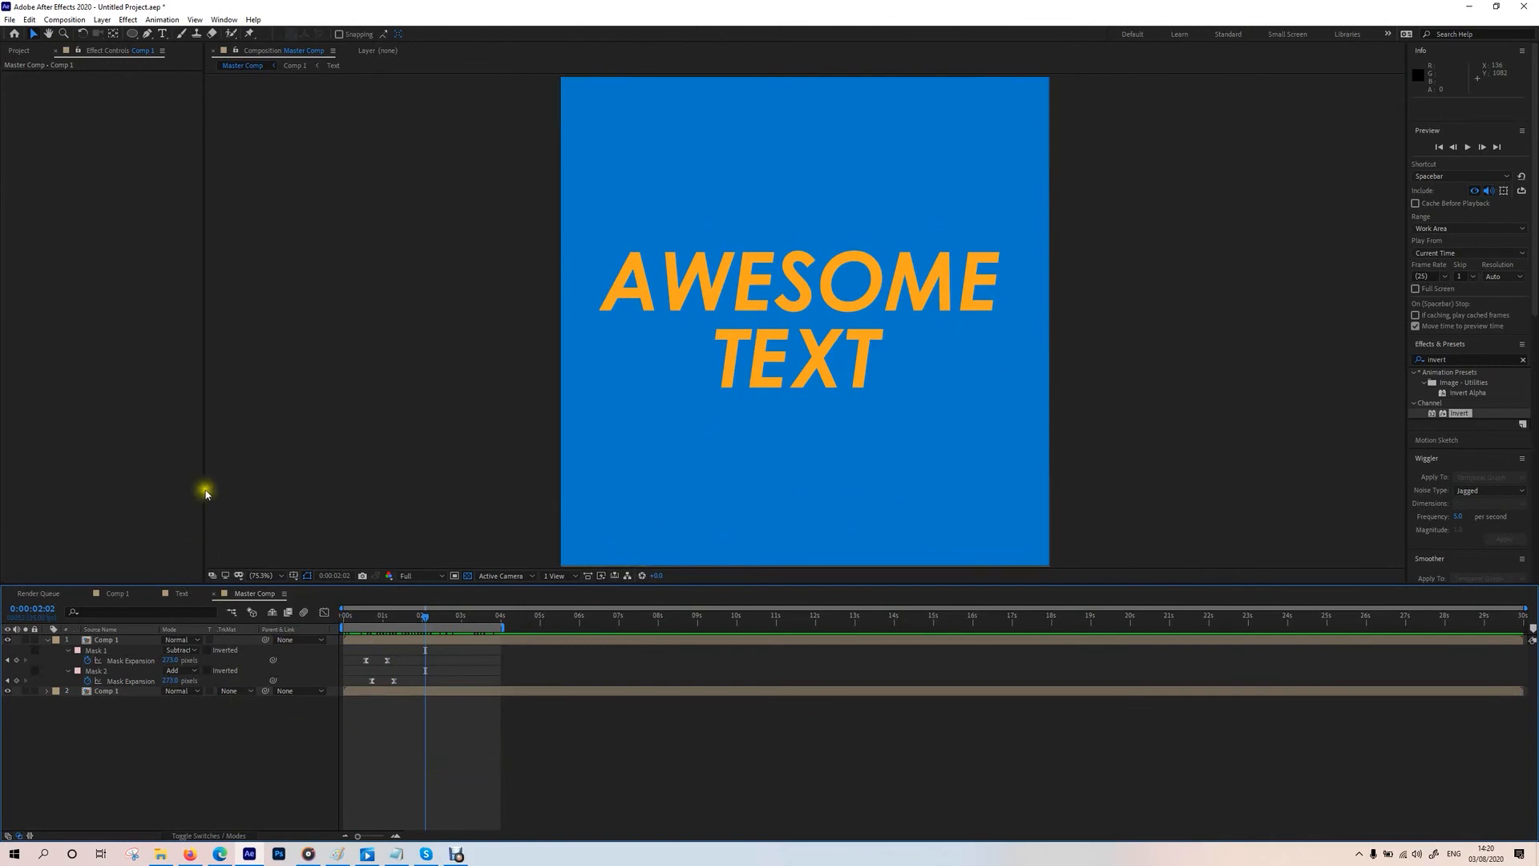
Step: Save the project as AWesome Text Tutorial in the SLA Tutorials folder and switch to Adobe Media Encoder
{"action": "key", "text": "ctrl+s"}
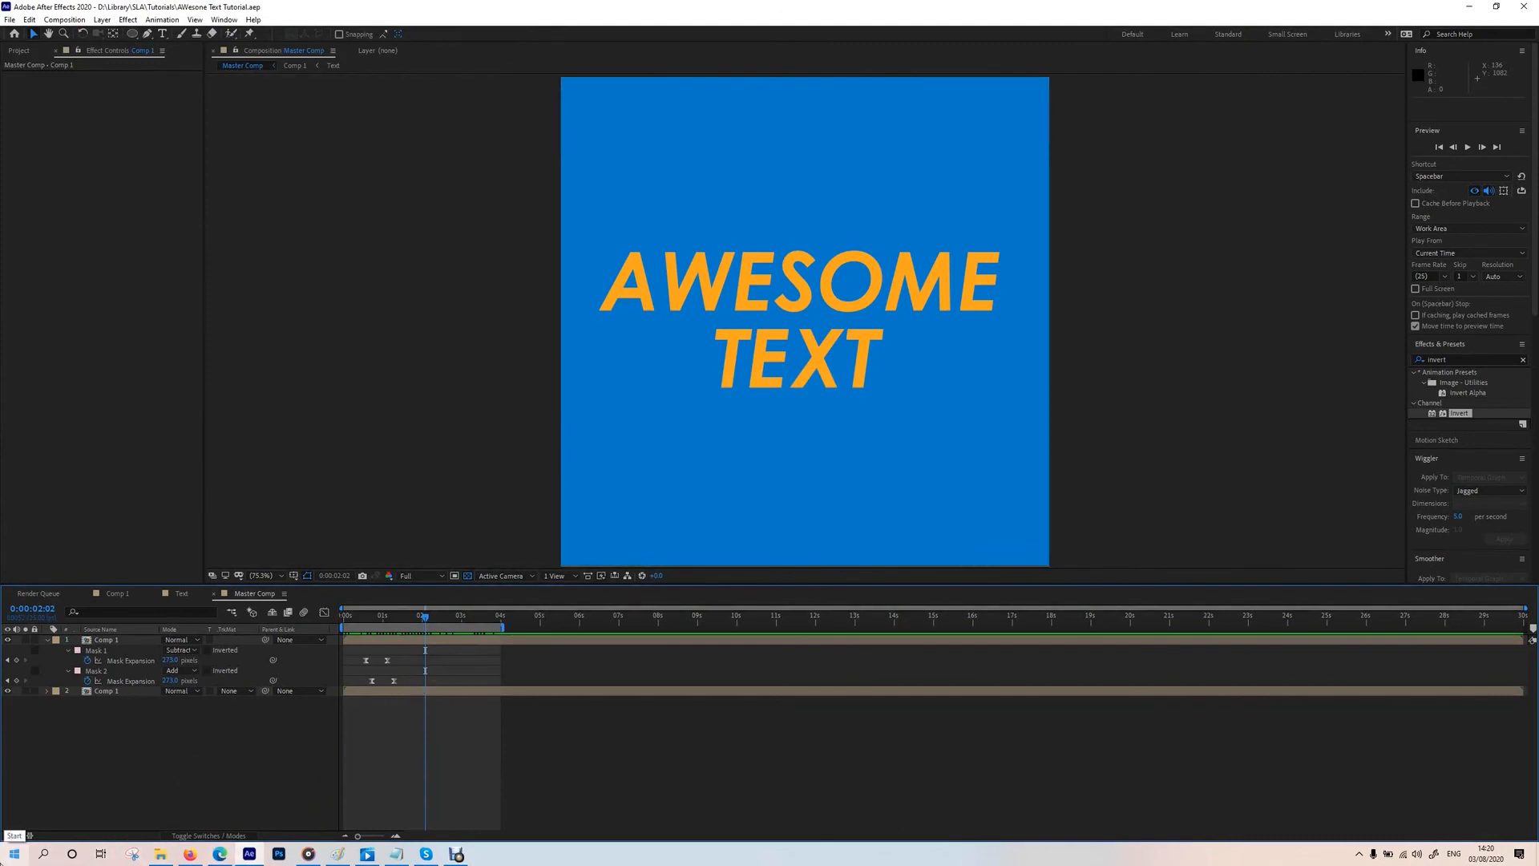
{"action": "left_click", "coordinate": [3, 862]}
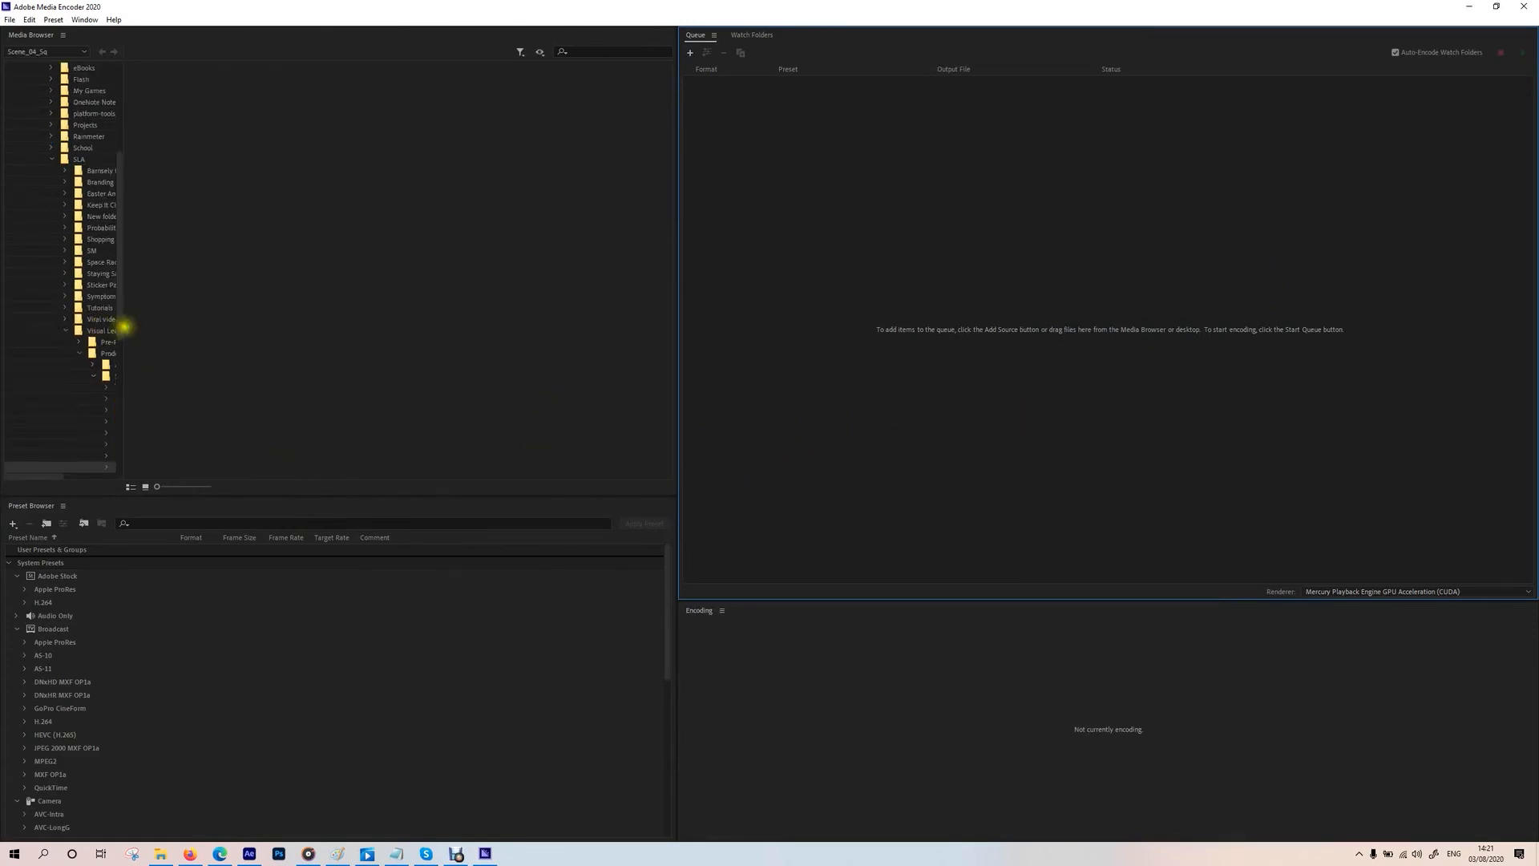
Step: Browse to the AWesome Text Tutorial project in the Tutorials folder and add its Master Comp to the encoding queue
{"action": "left_click", "coordinate": [126, 332]}
{"action": "left_click_drag", "start_coordinate": [126, 332], "coordinate": [176, 333]}
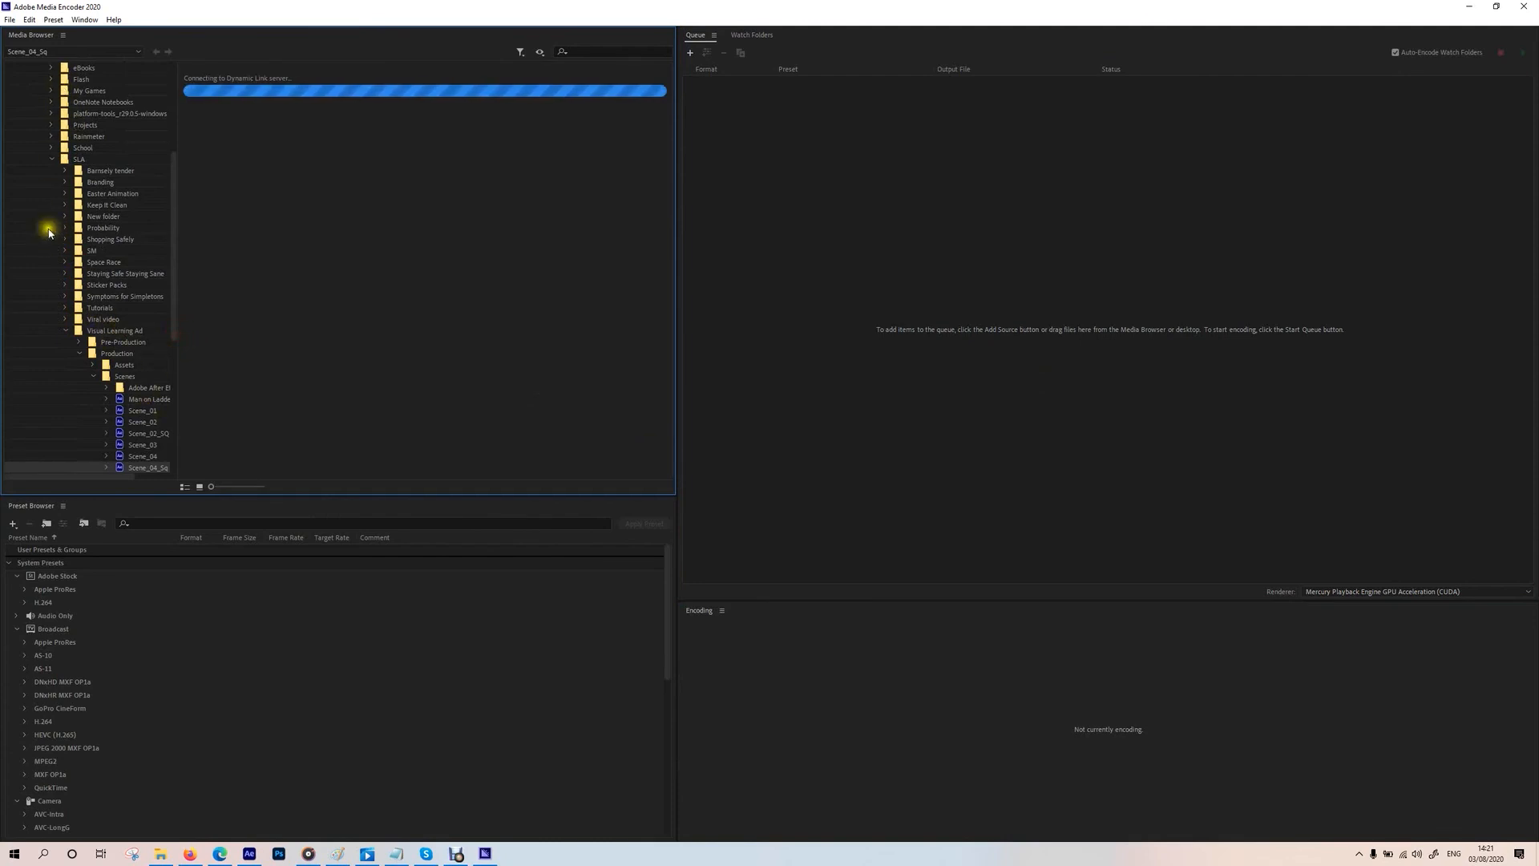
{"action": "left_click", "coordinate": [157, 52]}
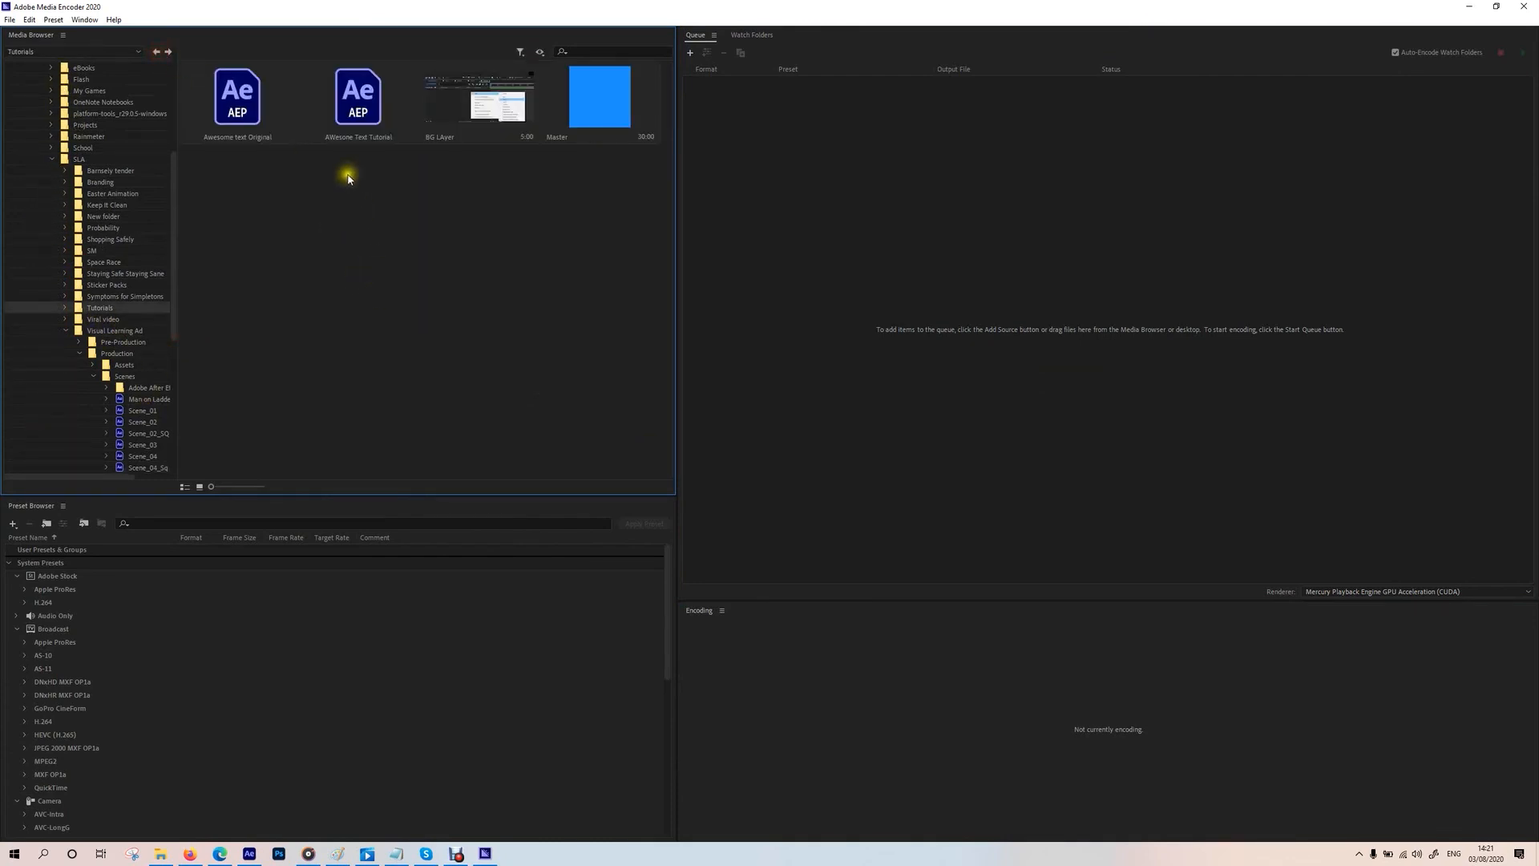
{"action": "double_click", "coordinate": [356, 106]}
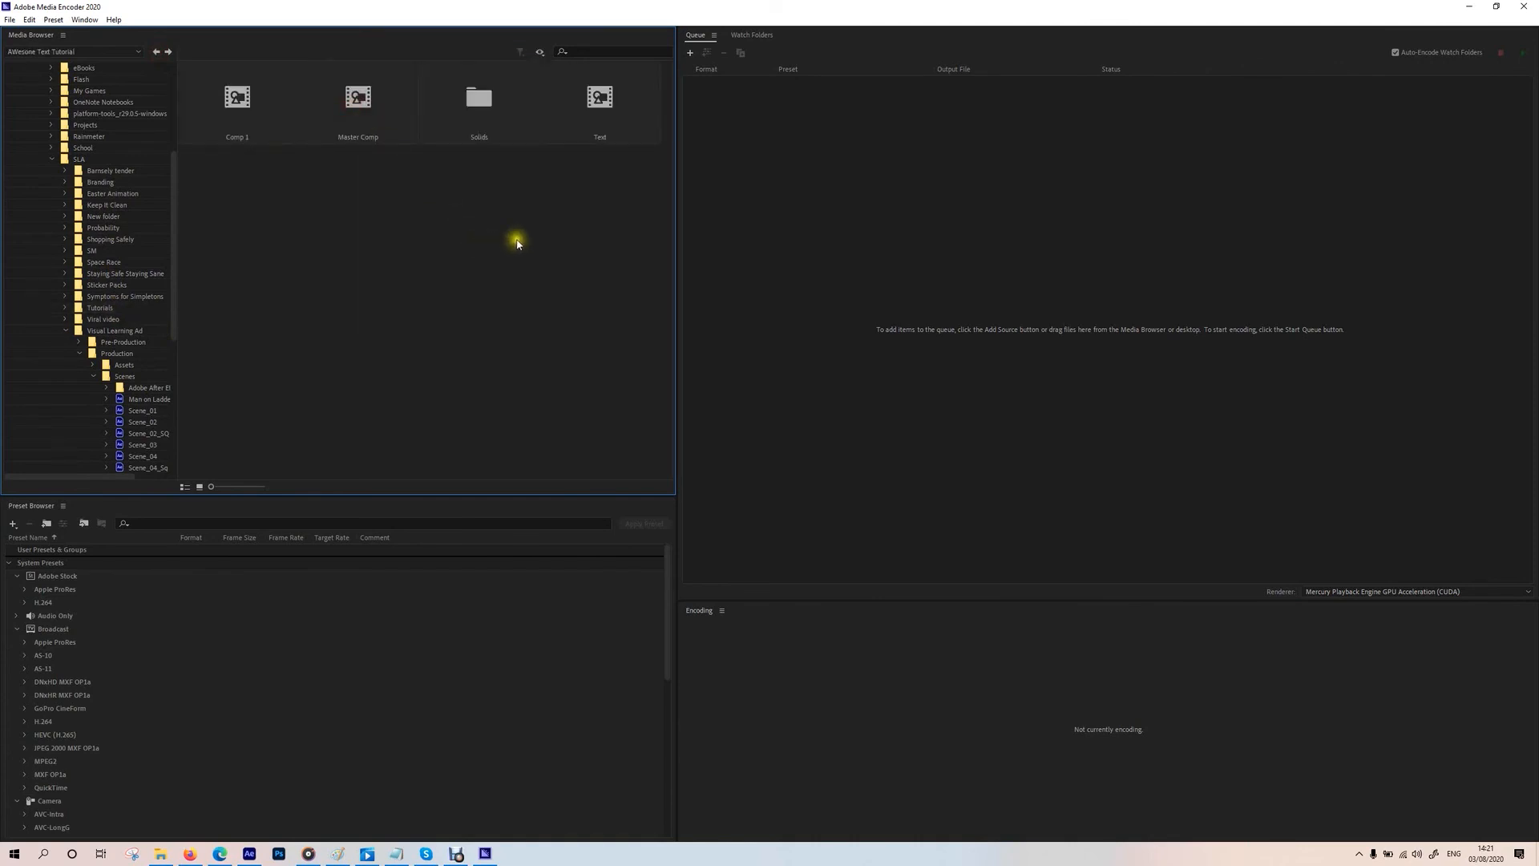
{"action": "left_click_drag", "start_coordinate": [601, 227], "coordinate": [230, 136]}
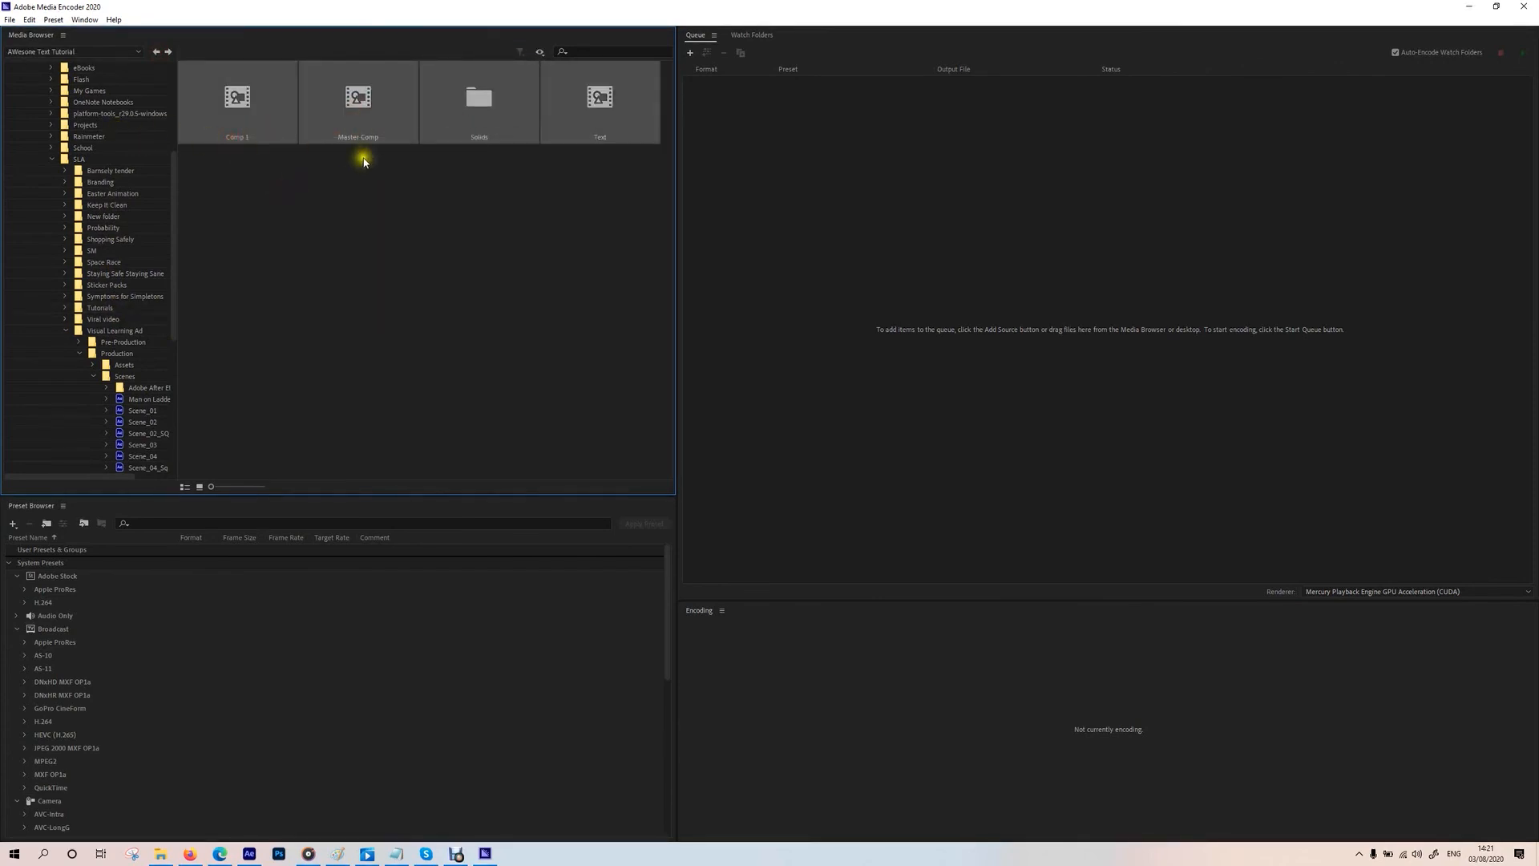
{"action": "left_click", "coordinate": [498, 238]}
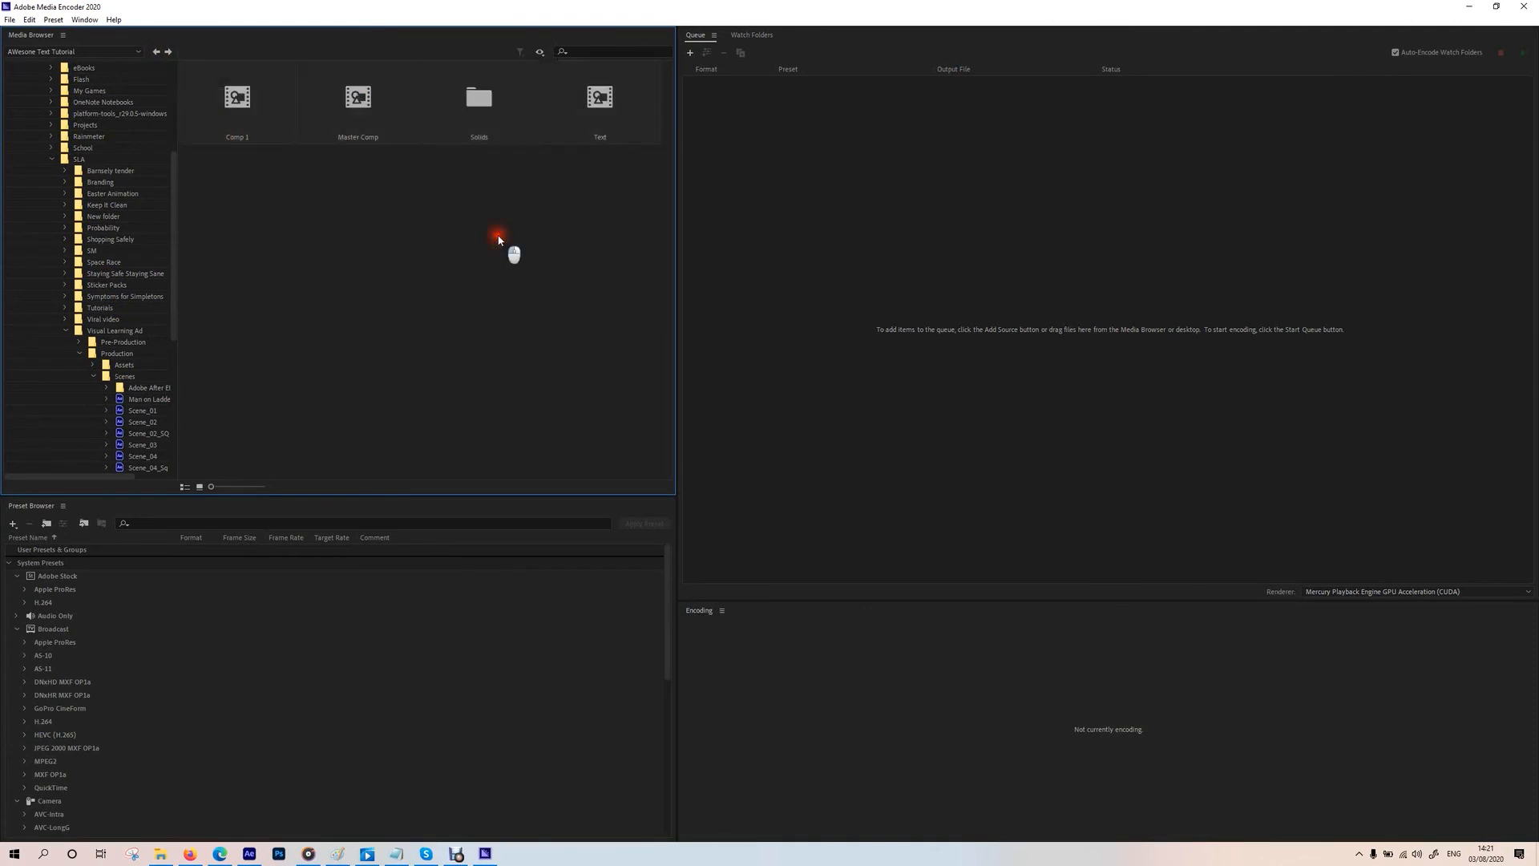
{"action": "left_click", "coordinate": [357, 103]}
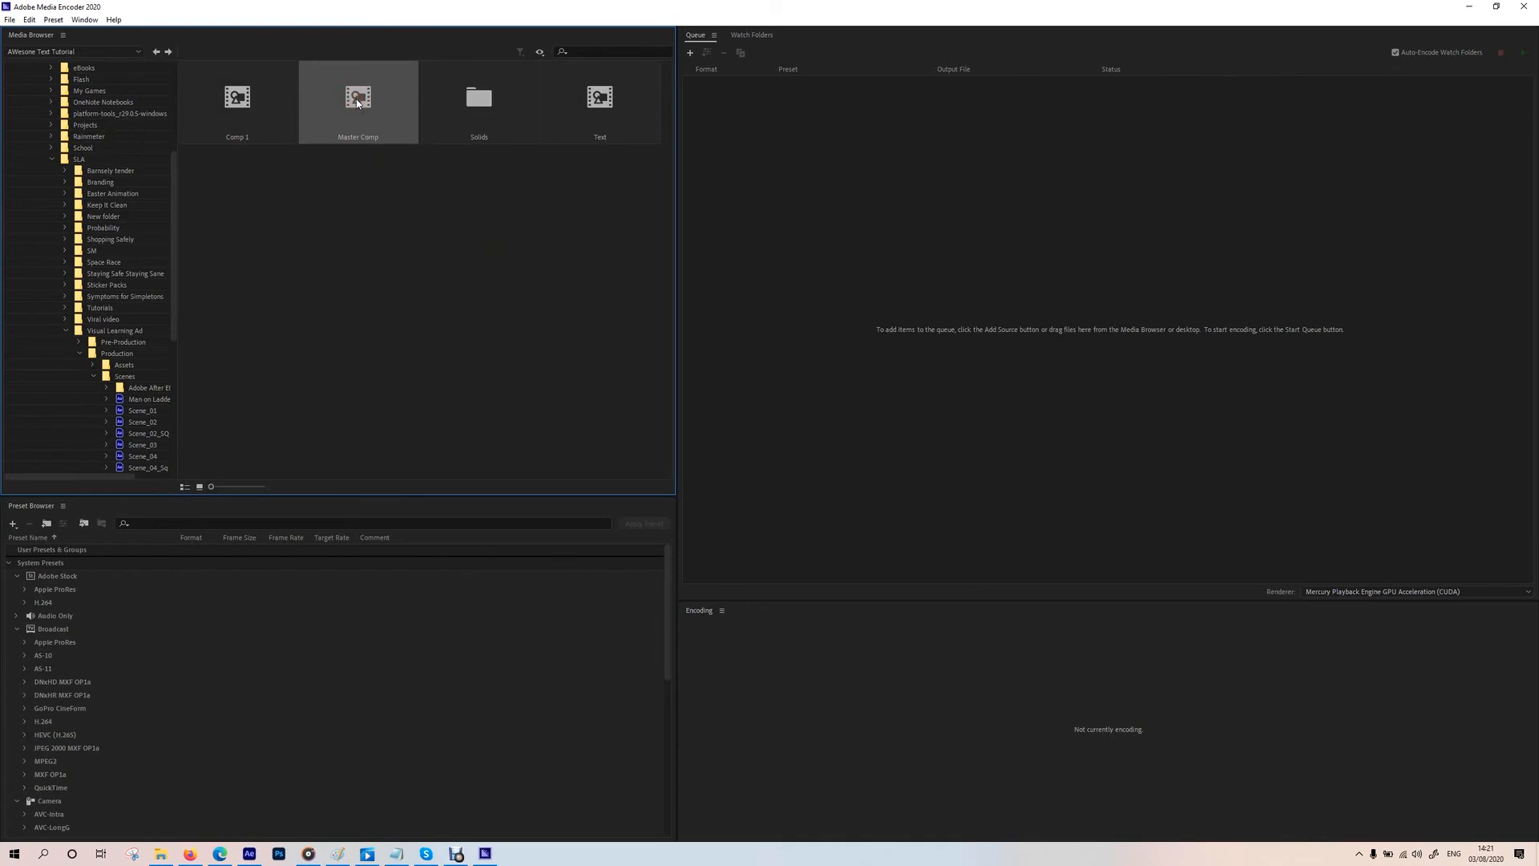
{"action": "left_click_drag", "start_coordinate": [822, 242], "coordinate": [979, 275]}
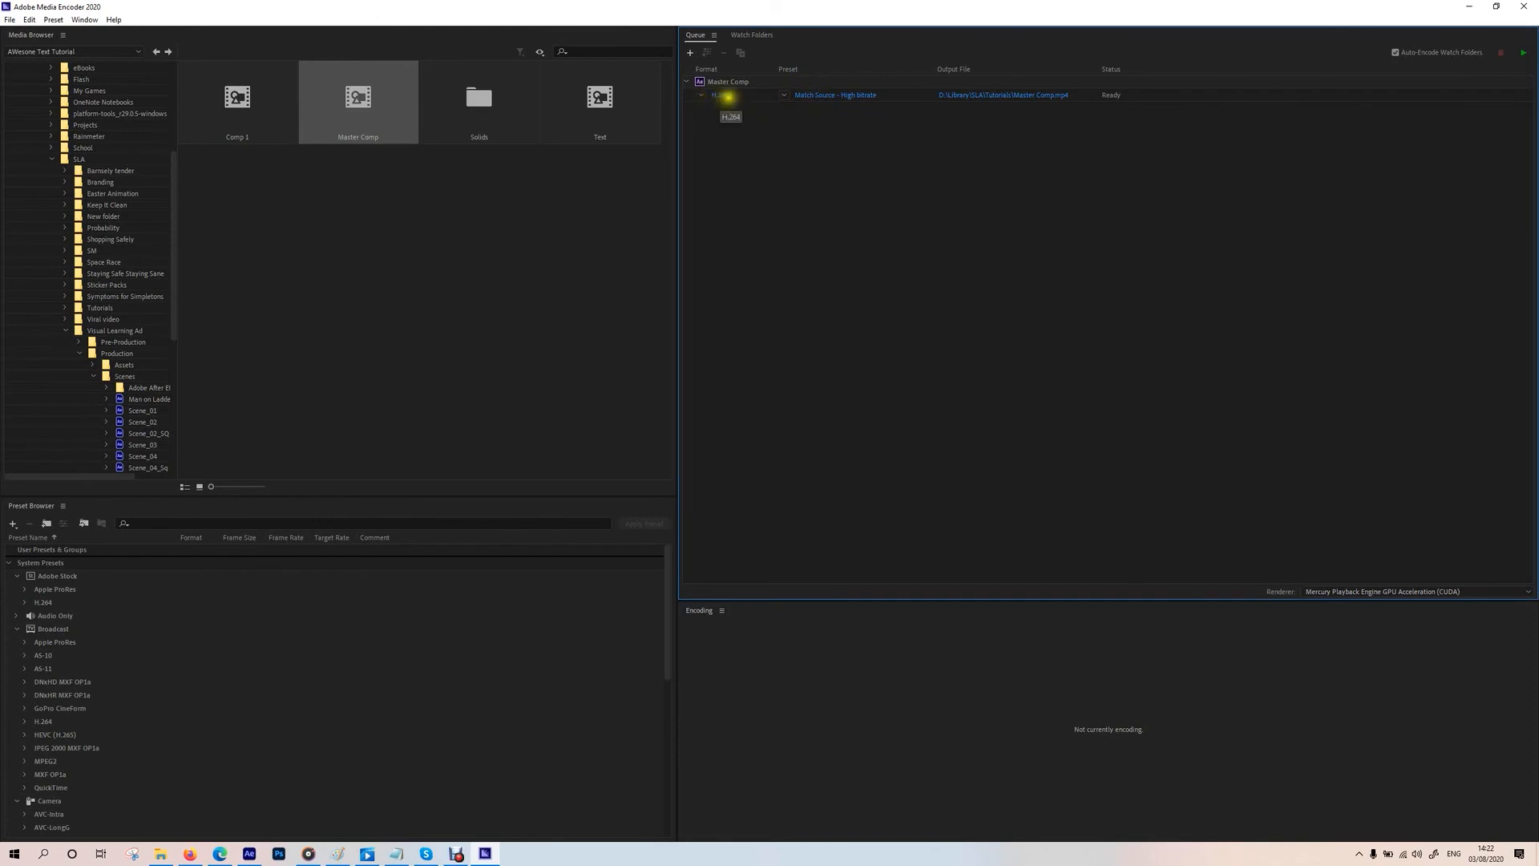
Step: Name the Master Comp output file Awesome Text in the Tutorials folder and start encoding the queue
{"action": "mouse_move", "coordinate": [837, 97]}
{"action": "left_click", "coordinate": [1025, 95]}
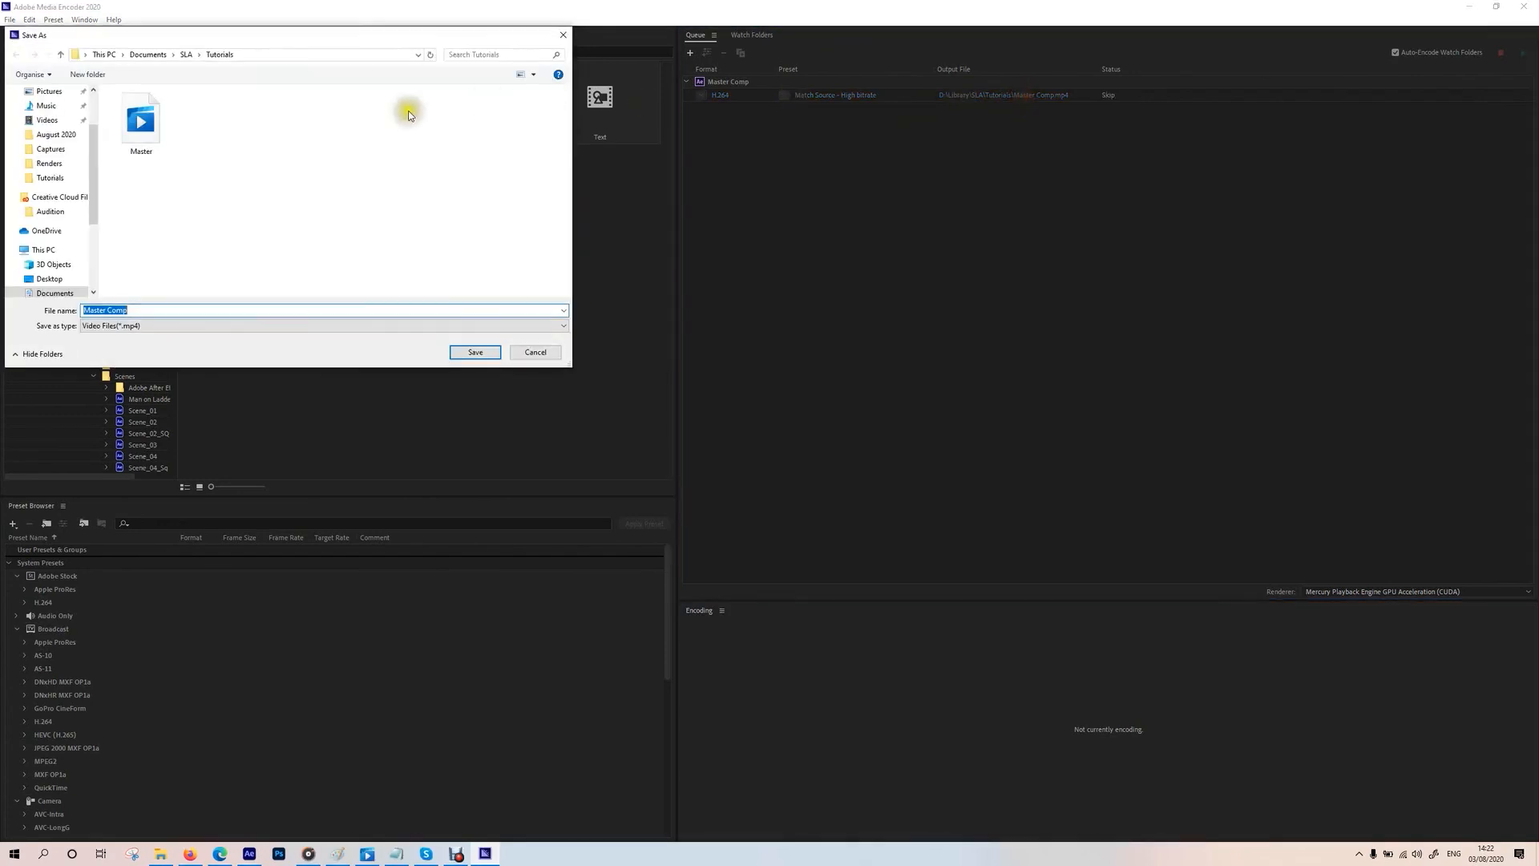
{"action": "left_click", "coordinate": [185, 311]}
{"action": "key", "text": "ctrl+a"}
{"action": "type", "text": "Awesome"}
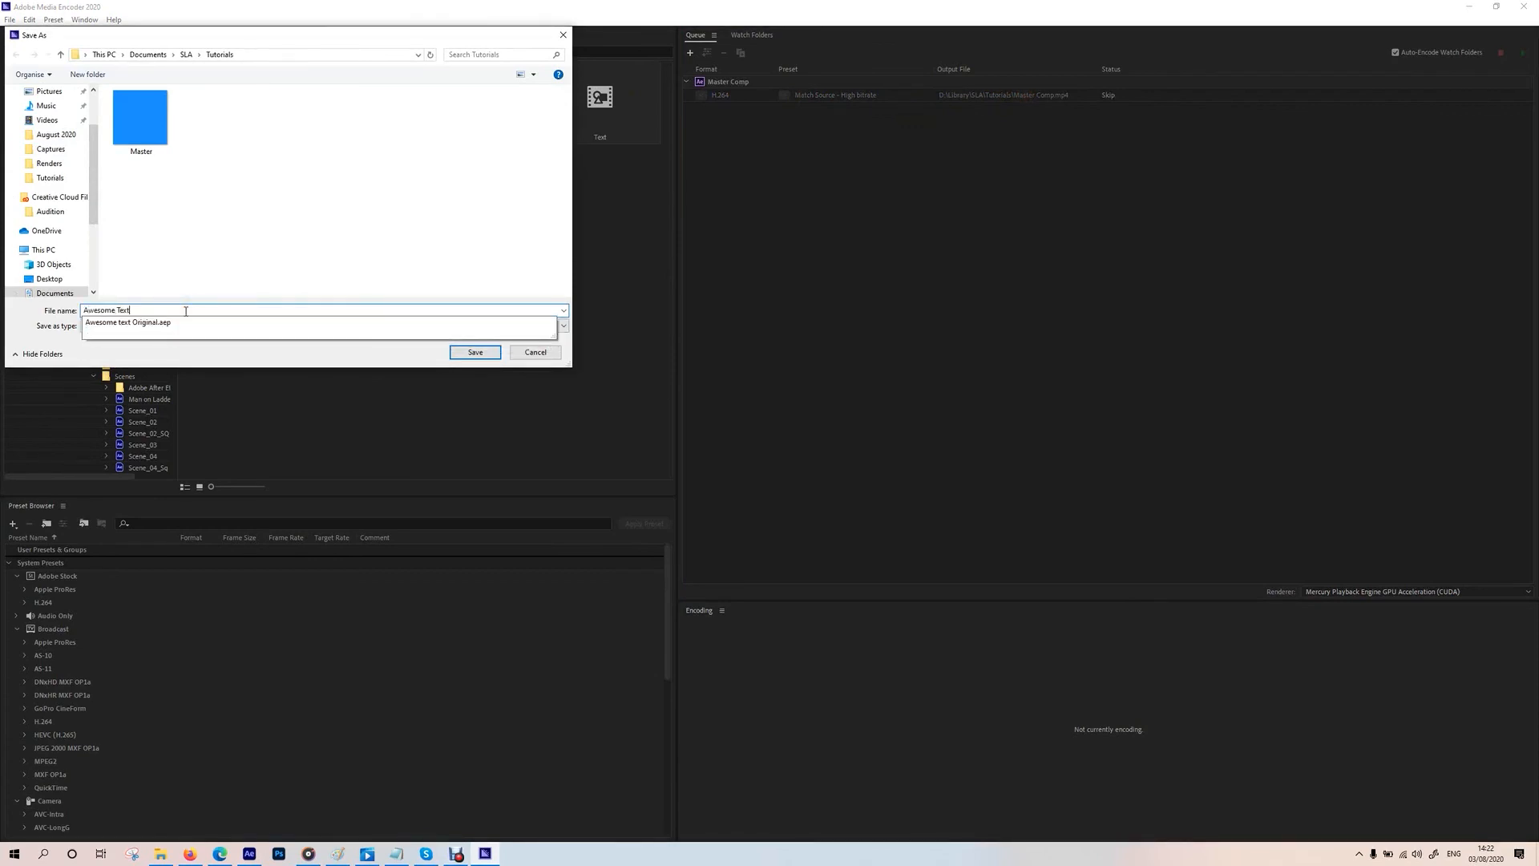
{"action": "left_click", "coordinate": [475, 351]}
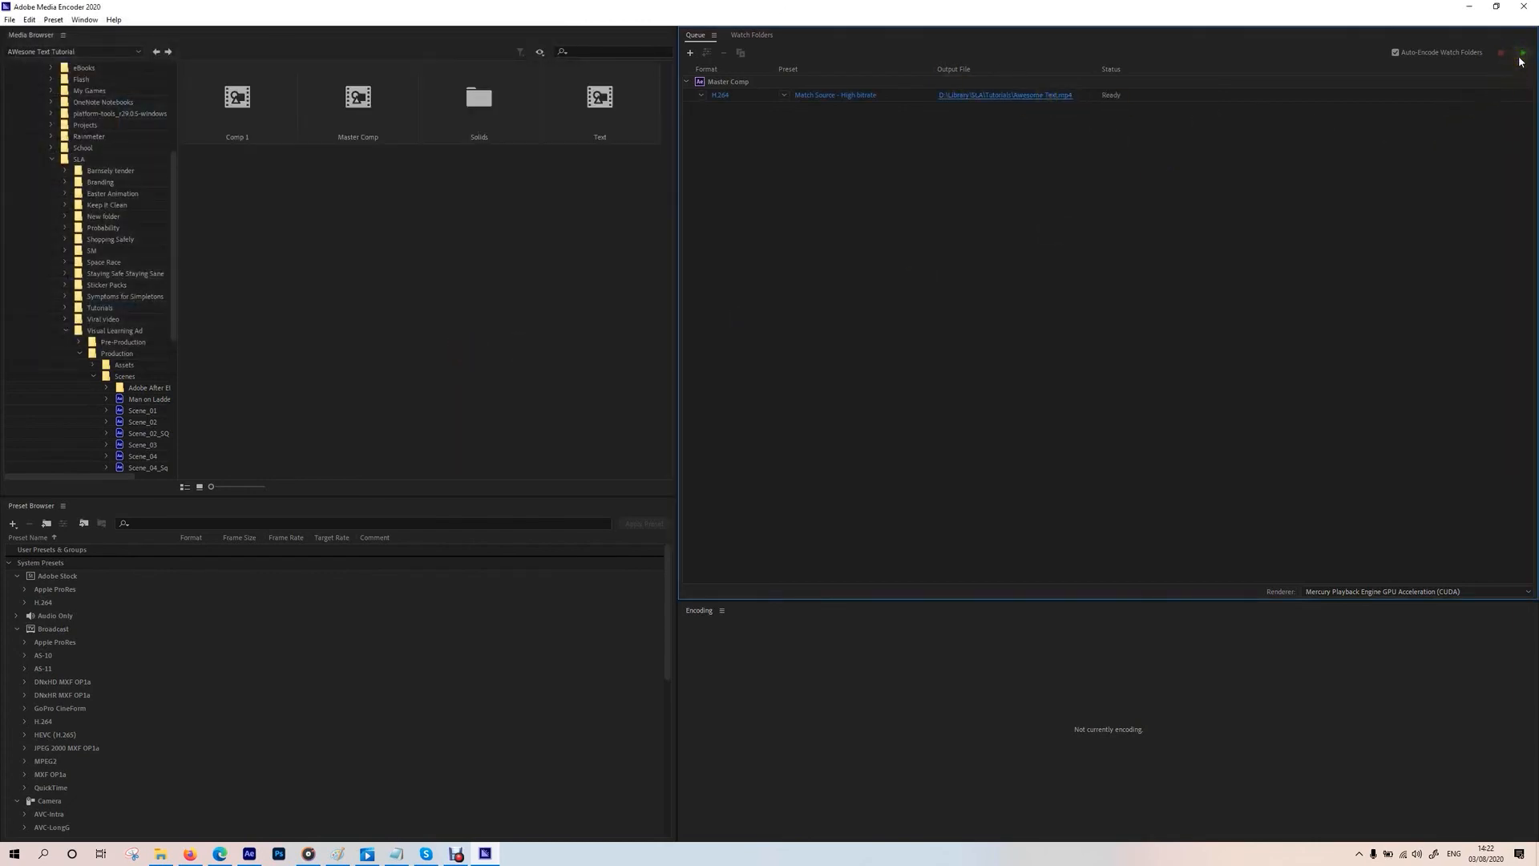
{"action": "left_click", "coordinate": [1522, 56]}
Step: Switch back to After Effects and preview the Master Comp animation from the start
{"action": "mouse_move", "coordinate": [191, 856]}
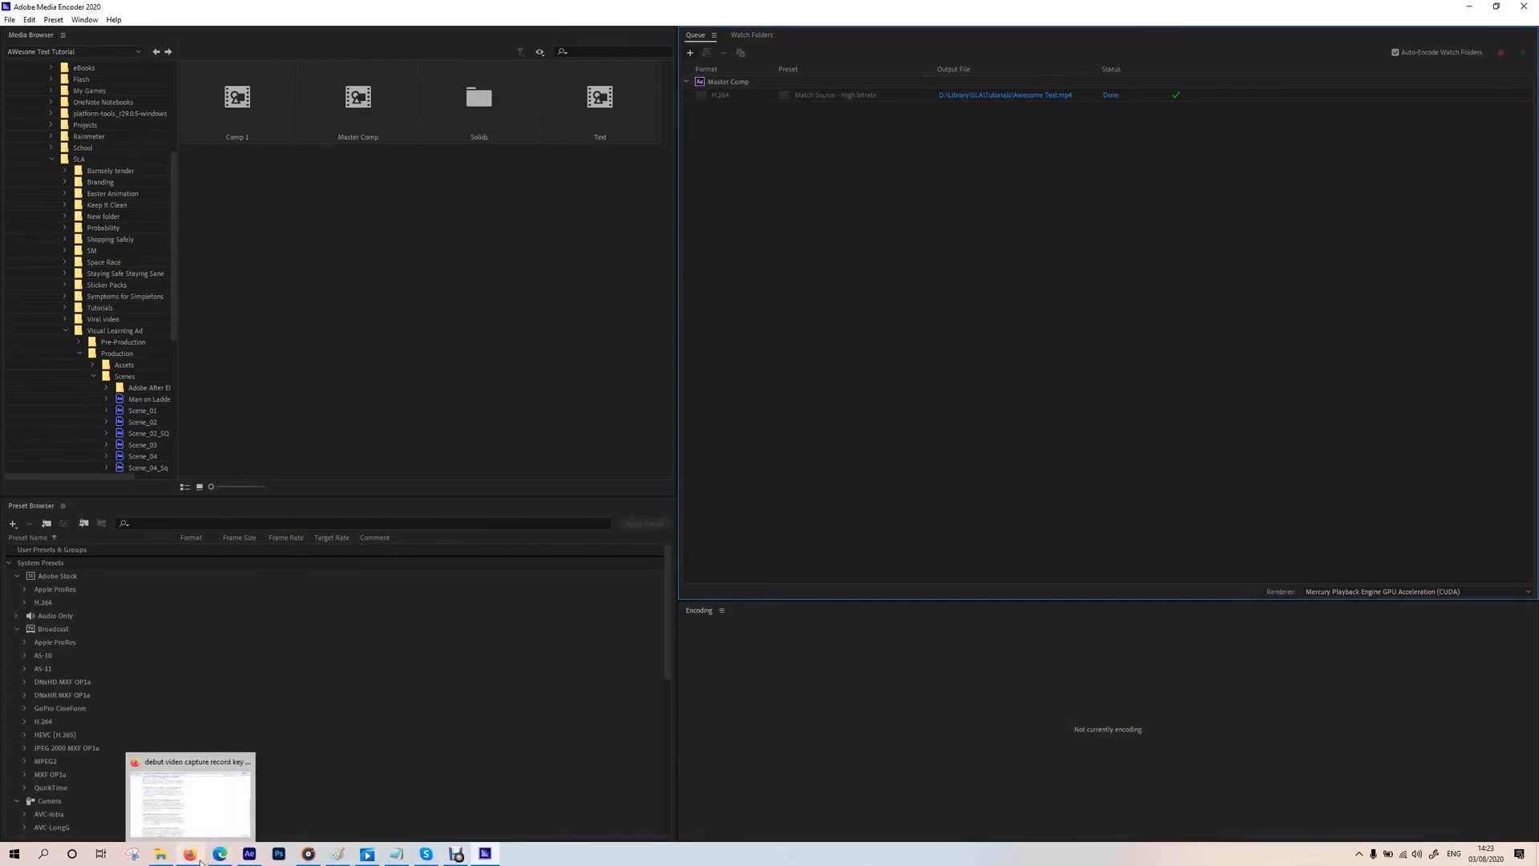
{"action": "left_click", "coordinate": [250, 853]}
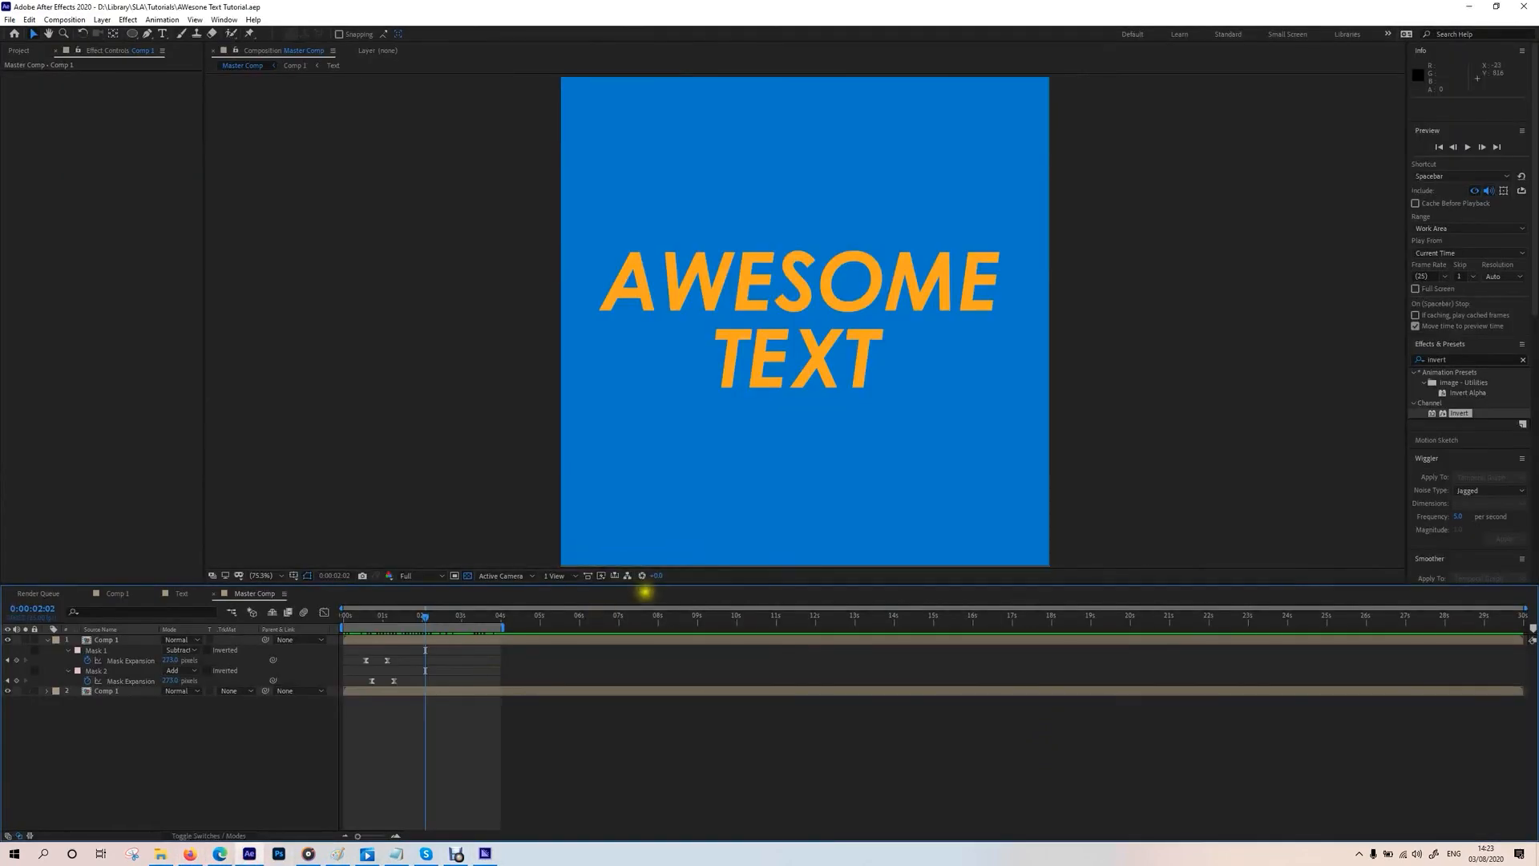
{"action": "left_click_drag", "start_coordinate": [424, 622], "coordinate": [333, 622]}
{"action": "key", "text": "space"}
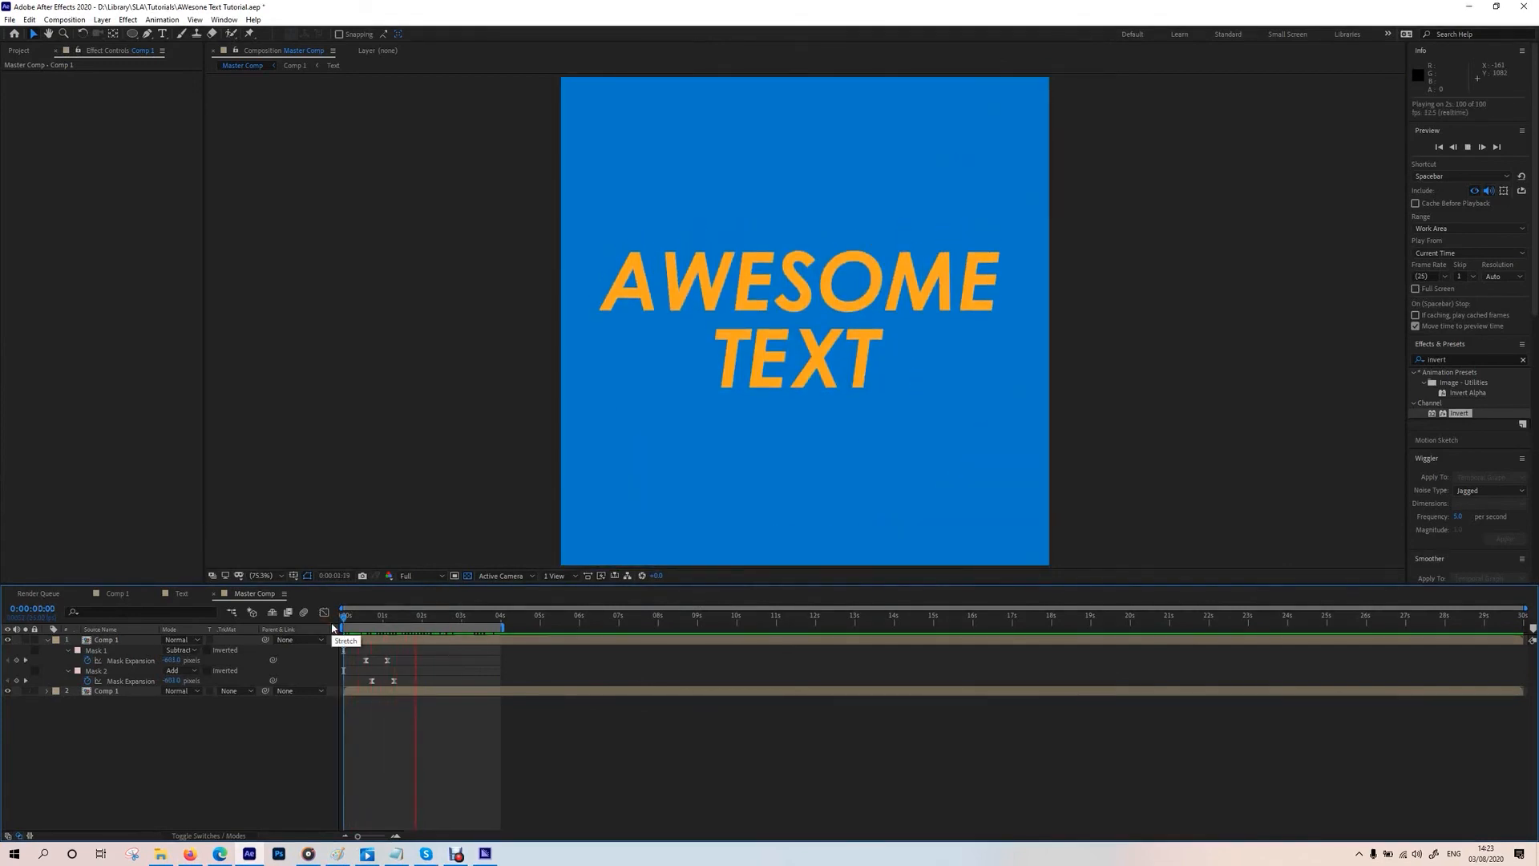